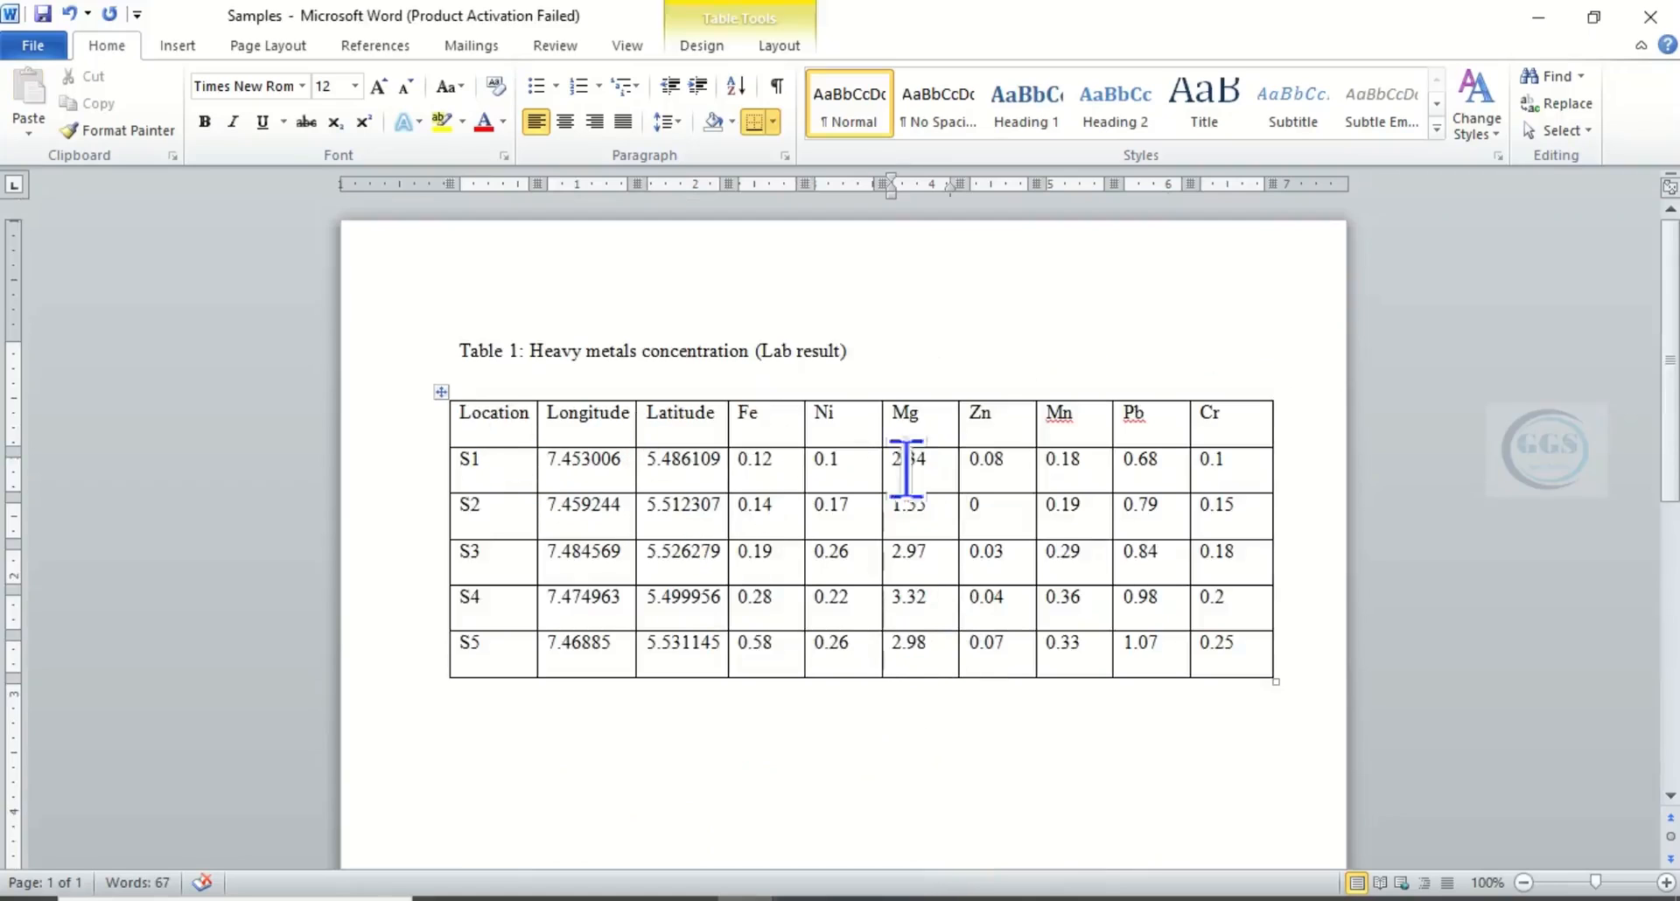
- Copy the whole heavy metals table from Word and paste it into cell A1 of Excel's Book1, matching the destination formatting
{"action": "left_click", "coordinate": [446, 393]}
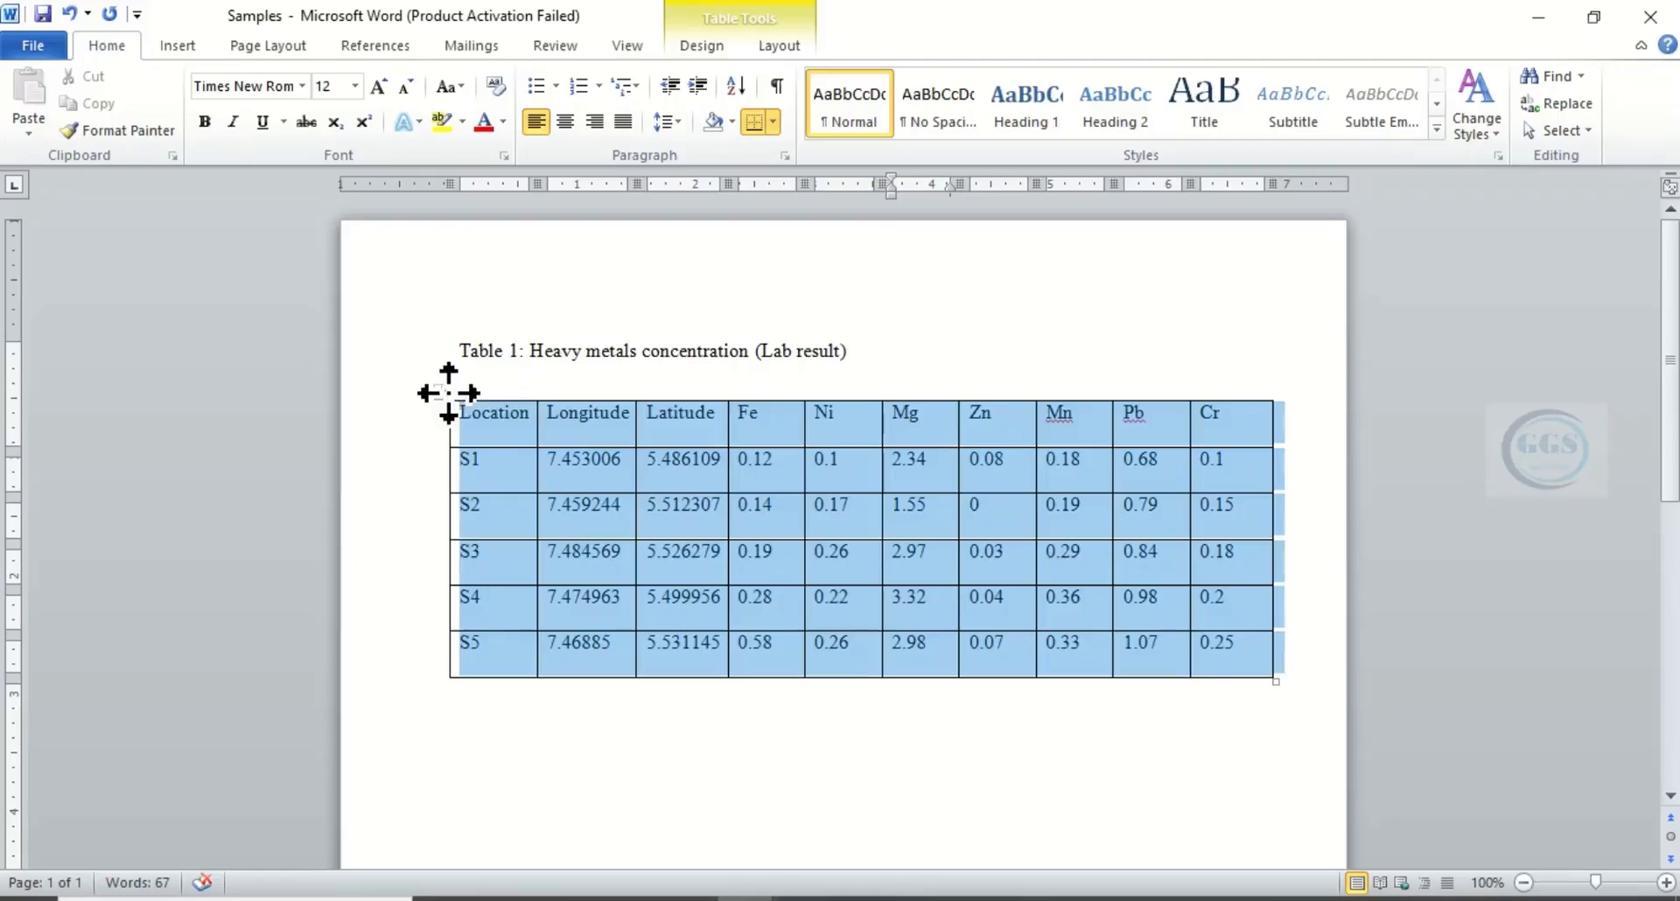
{"action": "right_click", "coordinate": [511, 426]}
{"action": "left_click", "coordinate": [567, 464]}
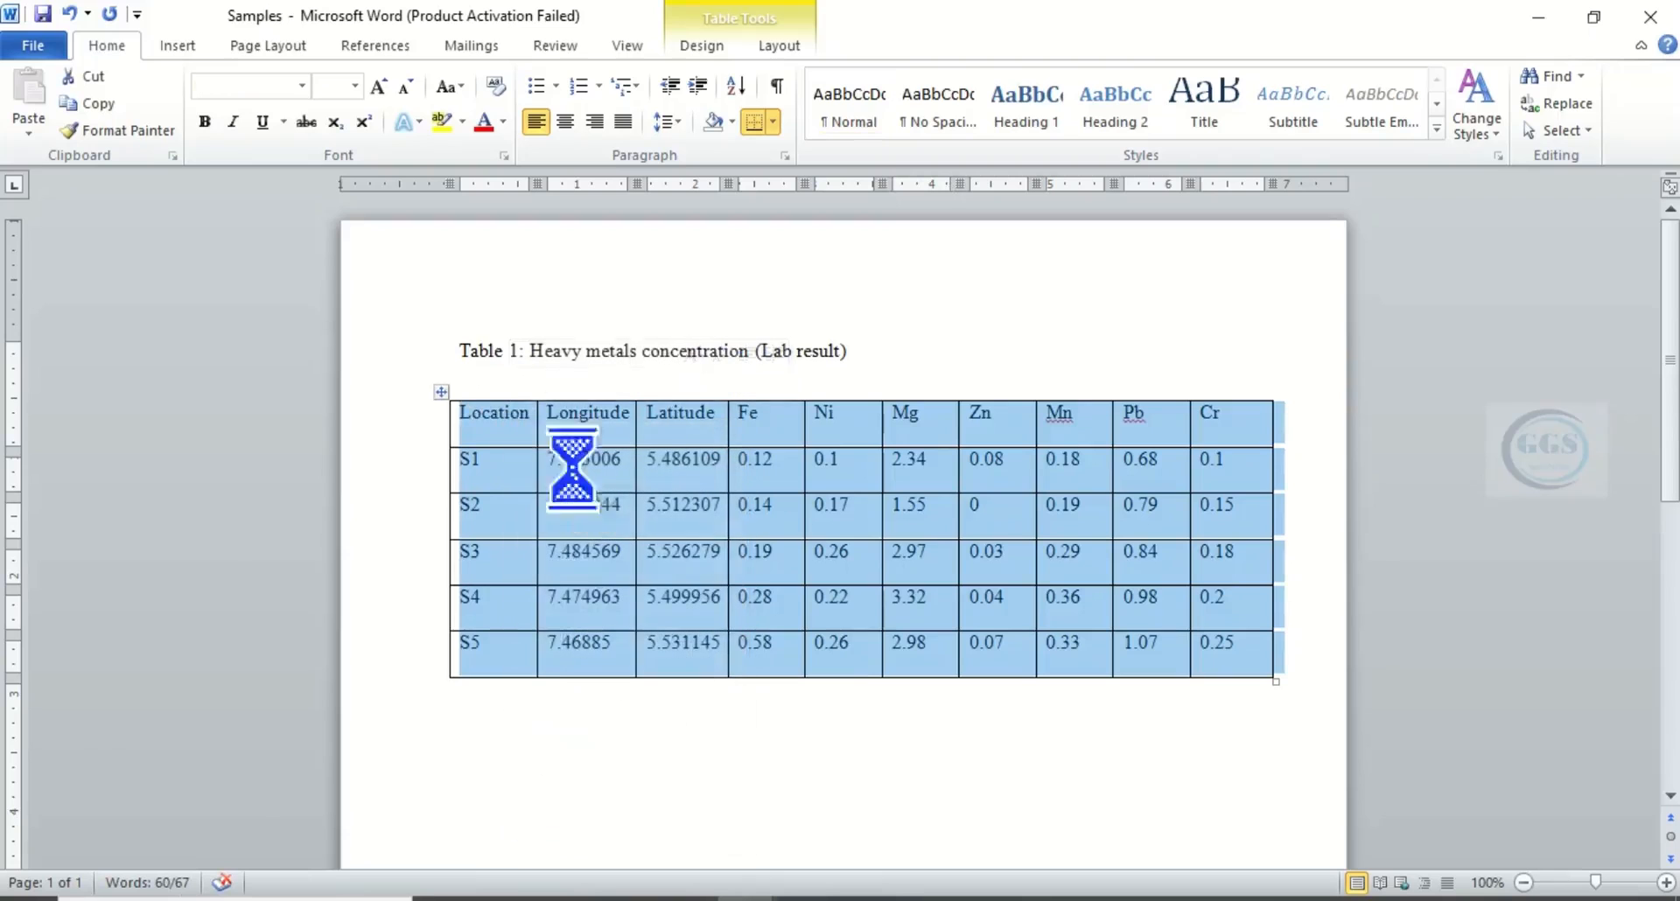
{"action": "mouse_move", "coordinate": [1063, 894]}
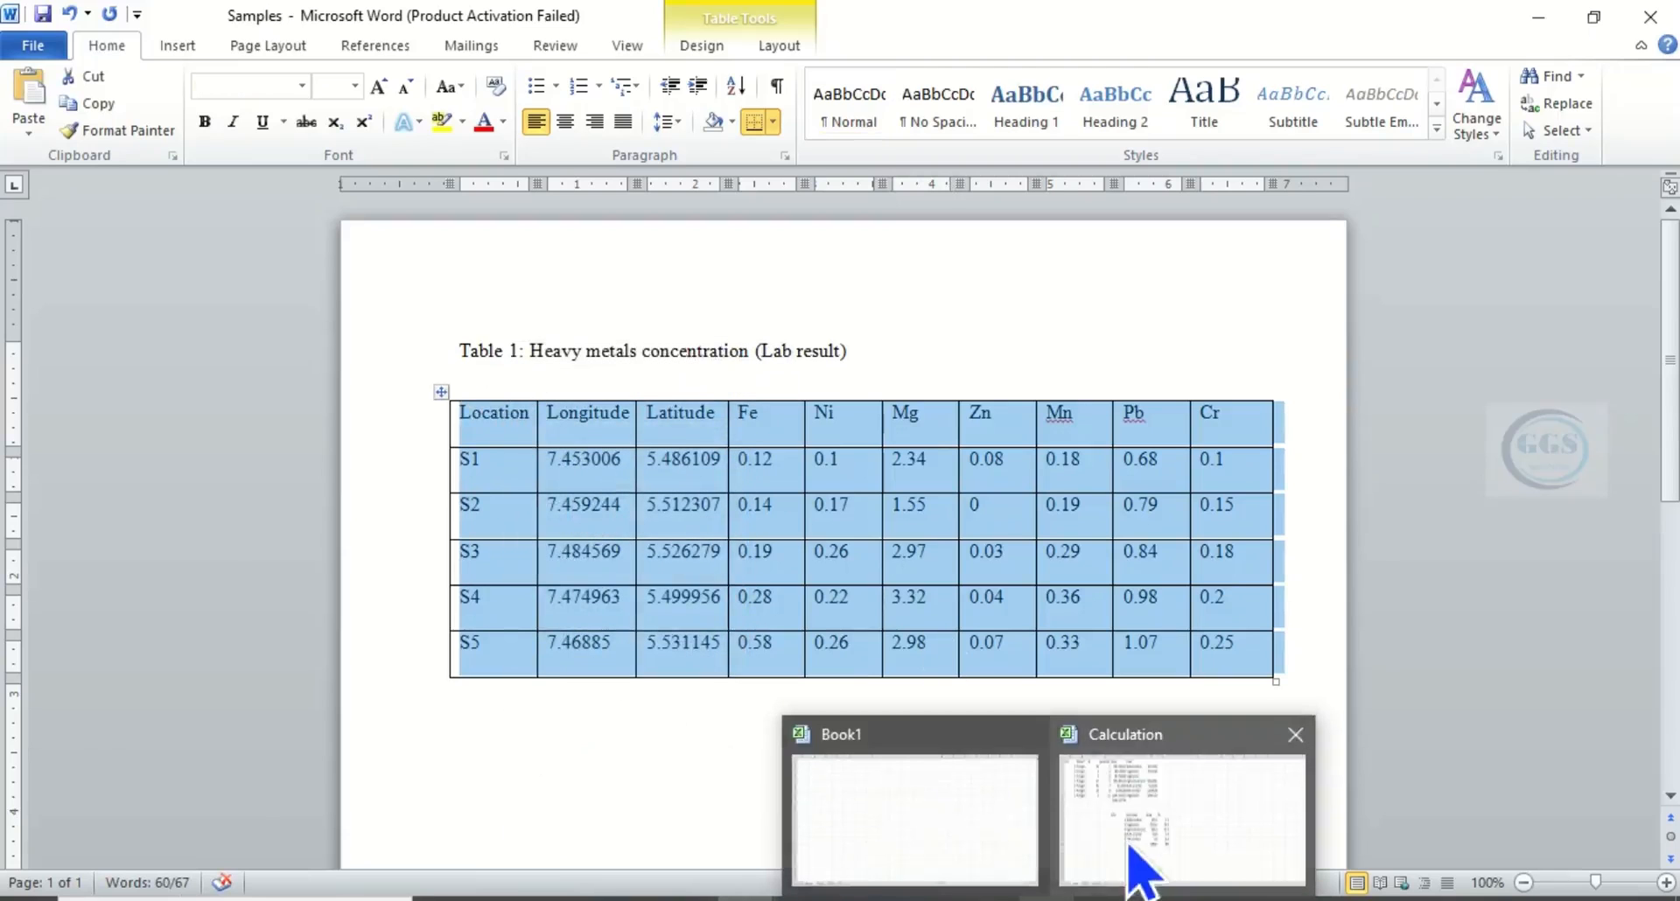
{"action": "left_click", "coordinate": [949, 825]}
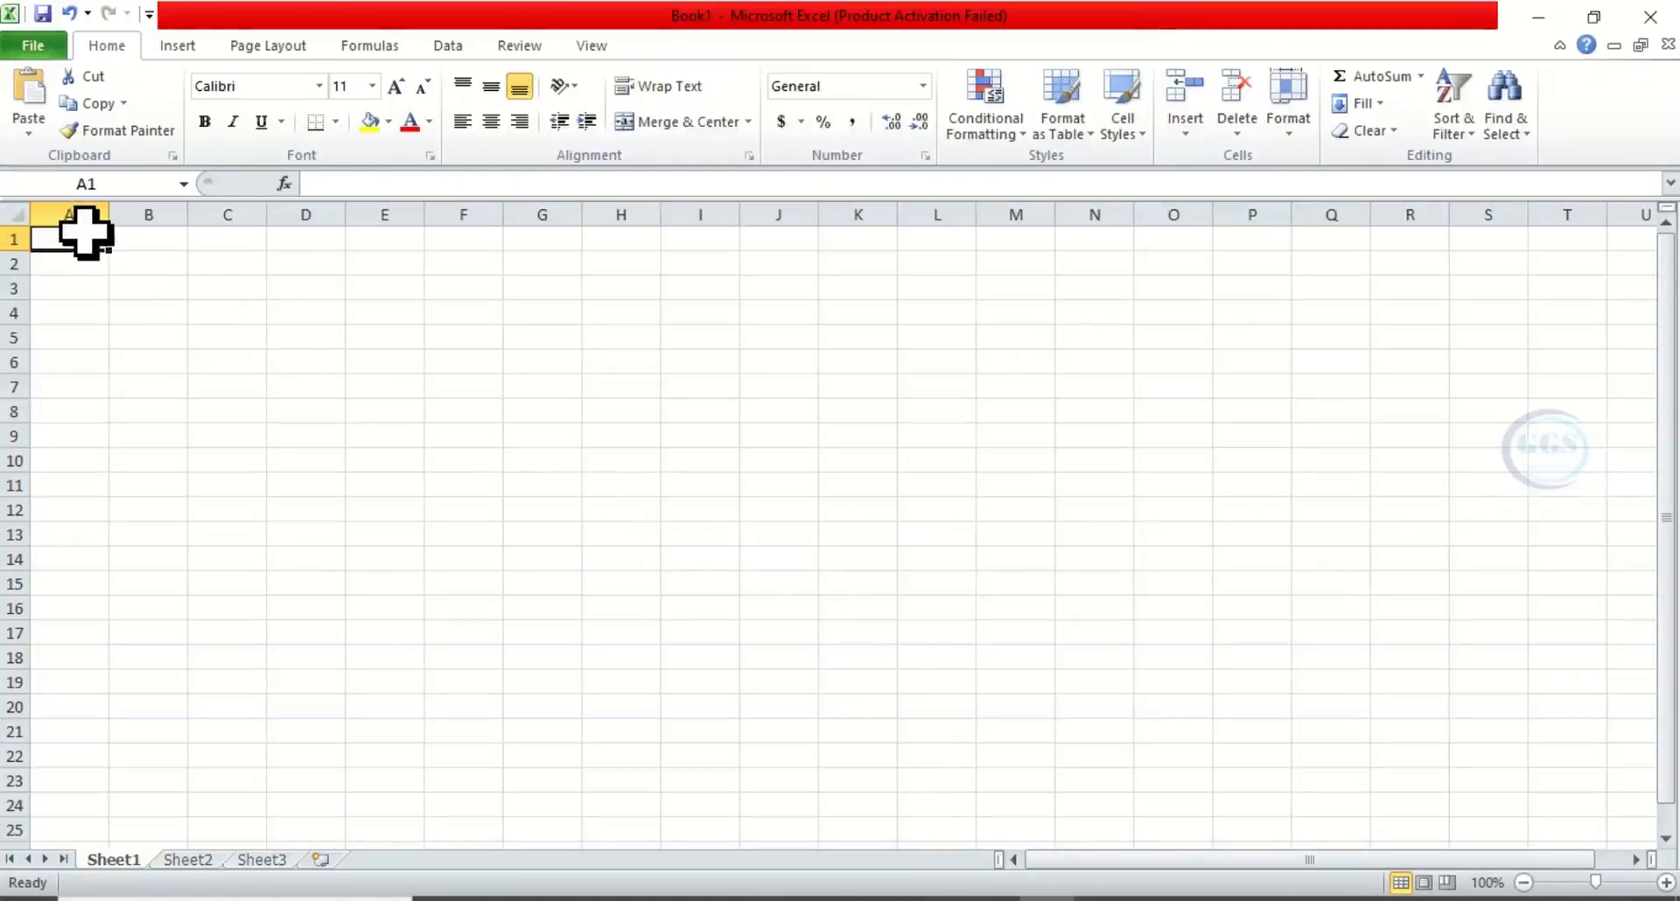
{"action": "right_click", "coordinate": [83, 241]}
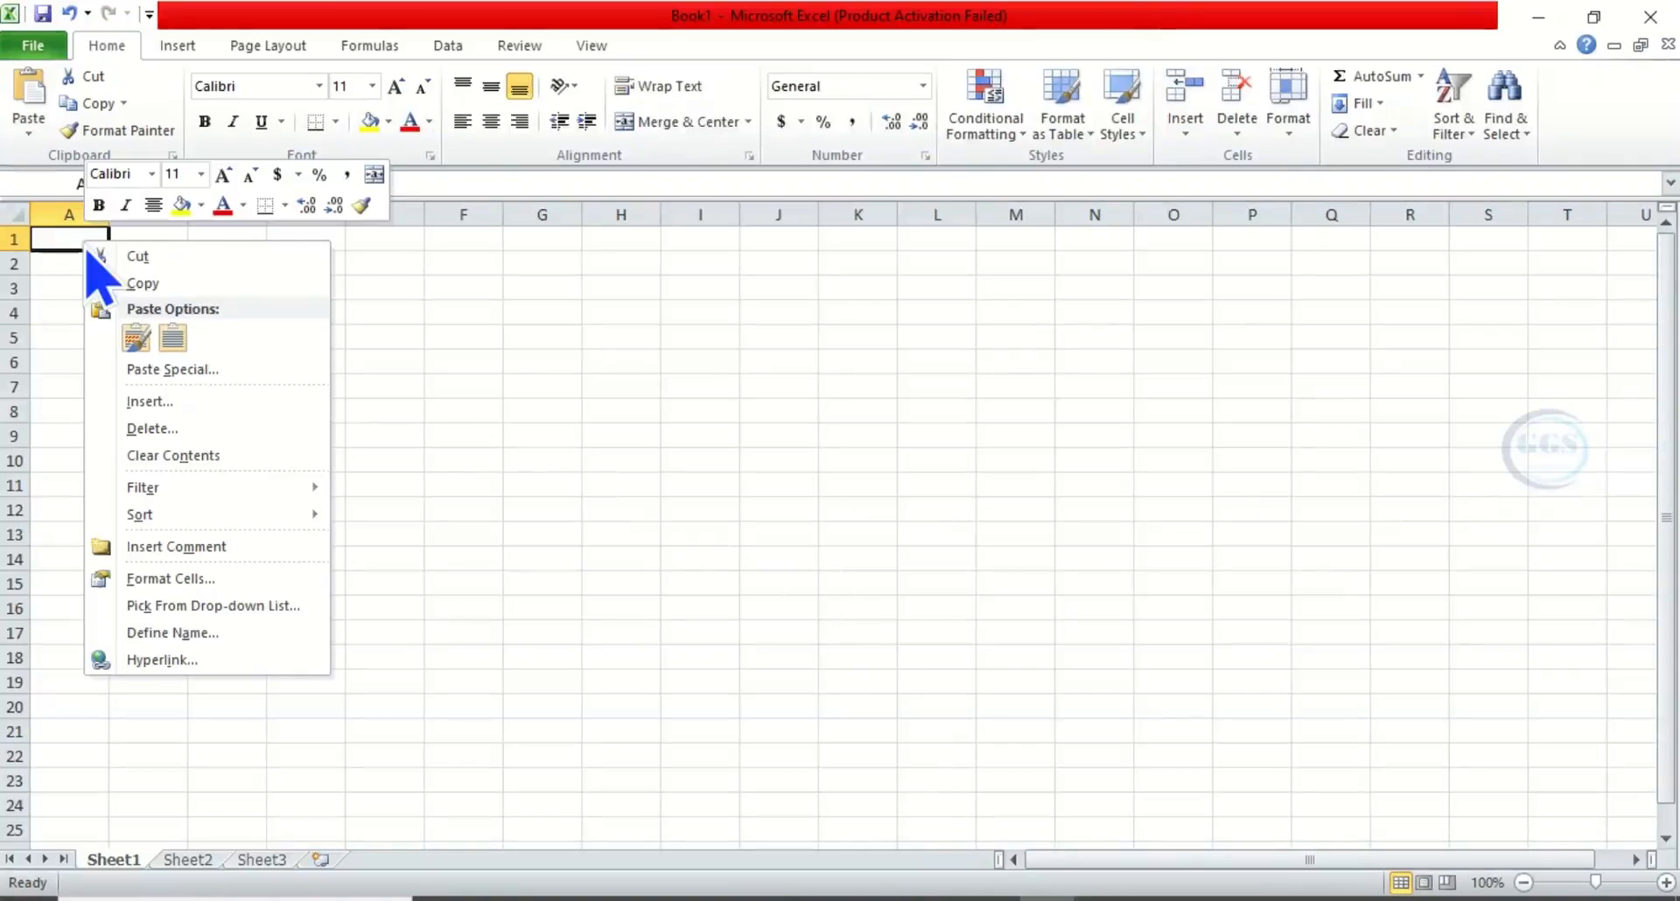
{"action": "left_click", "coordinate": [174, 339]}
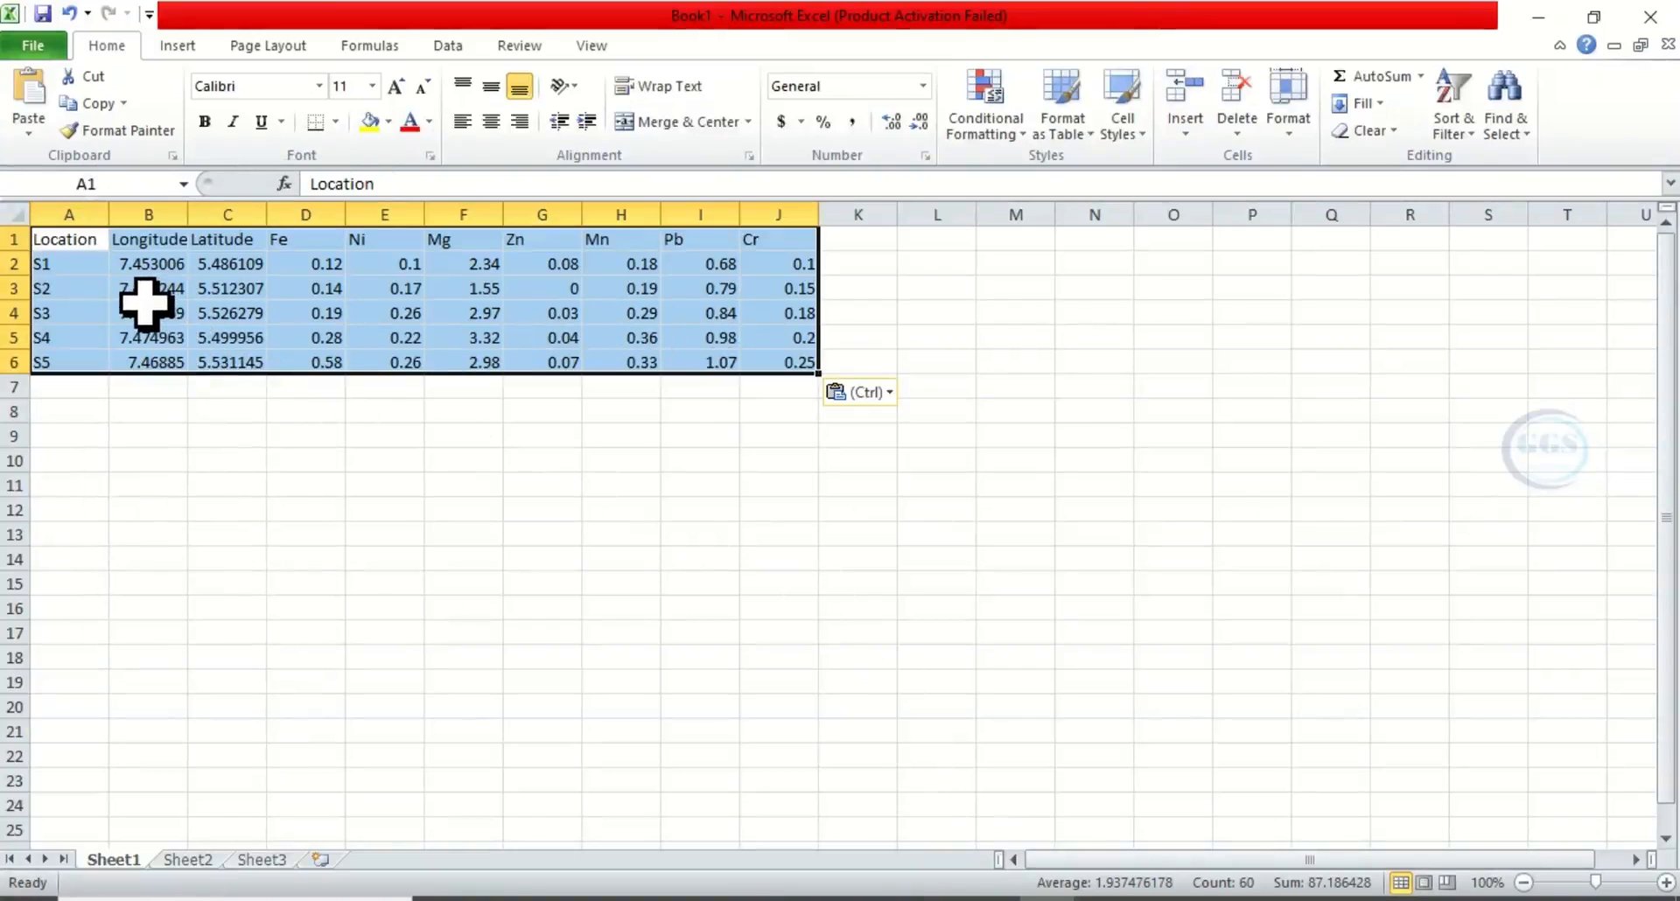
{"action": "left_click", "coordinate": [273, 415]}
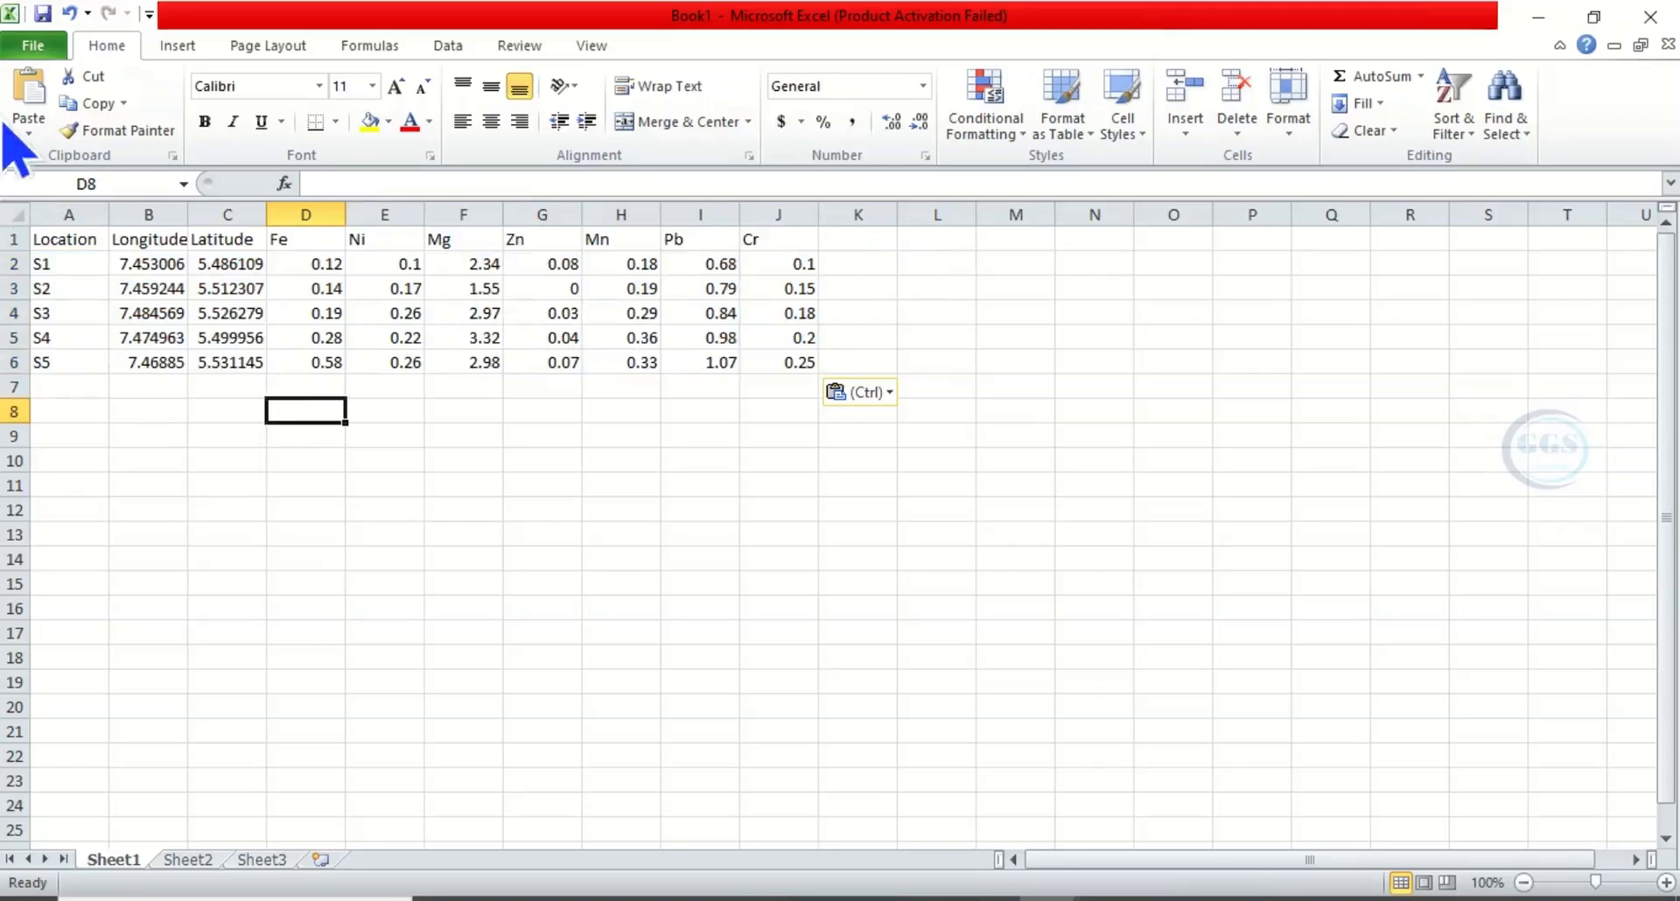
- Start saving the workbook under a new name, with the Desktop's EXERCISE folder as the destination
{"action": "left_click", "coordinate": [35, 45]}
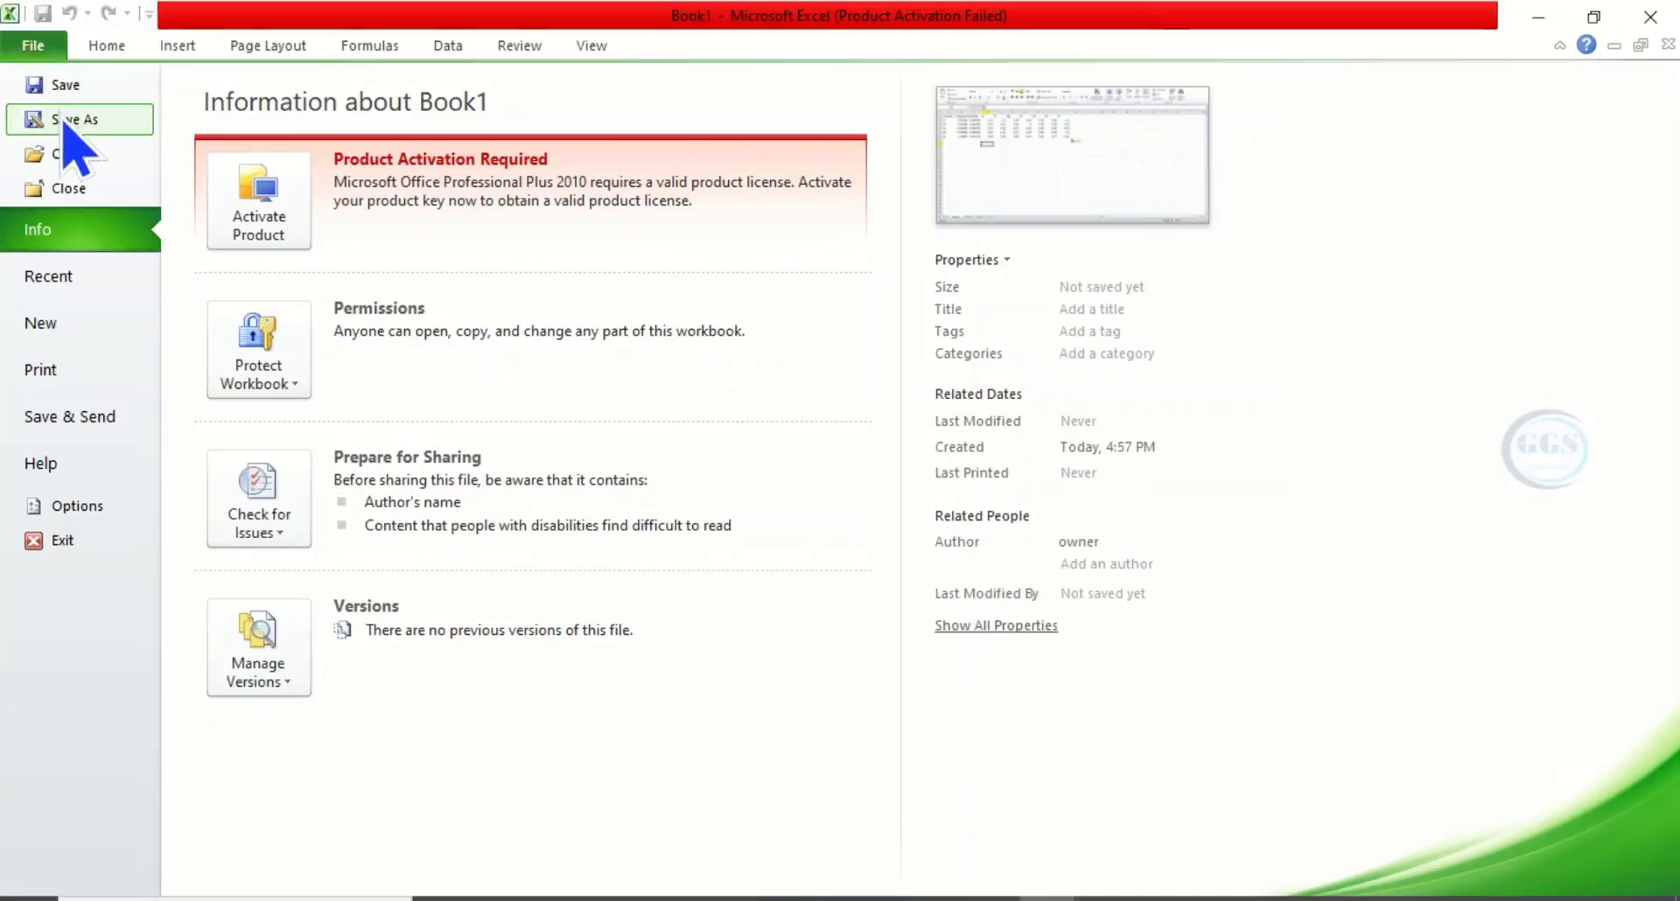
{"action": "left_click", "coordinate": [69, 120]}
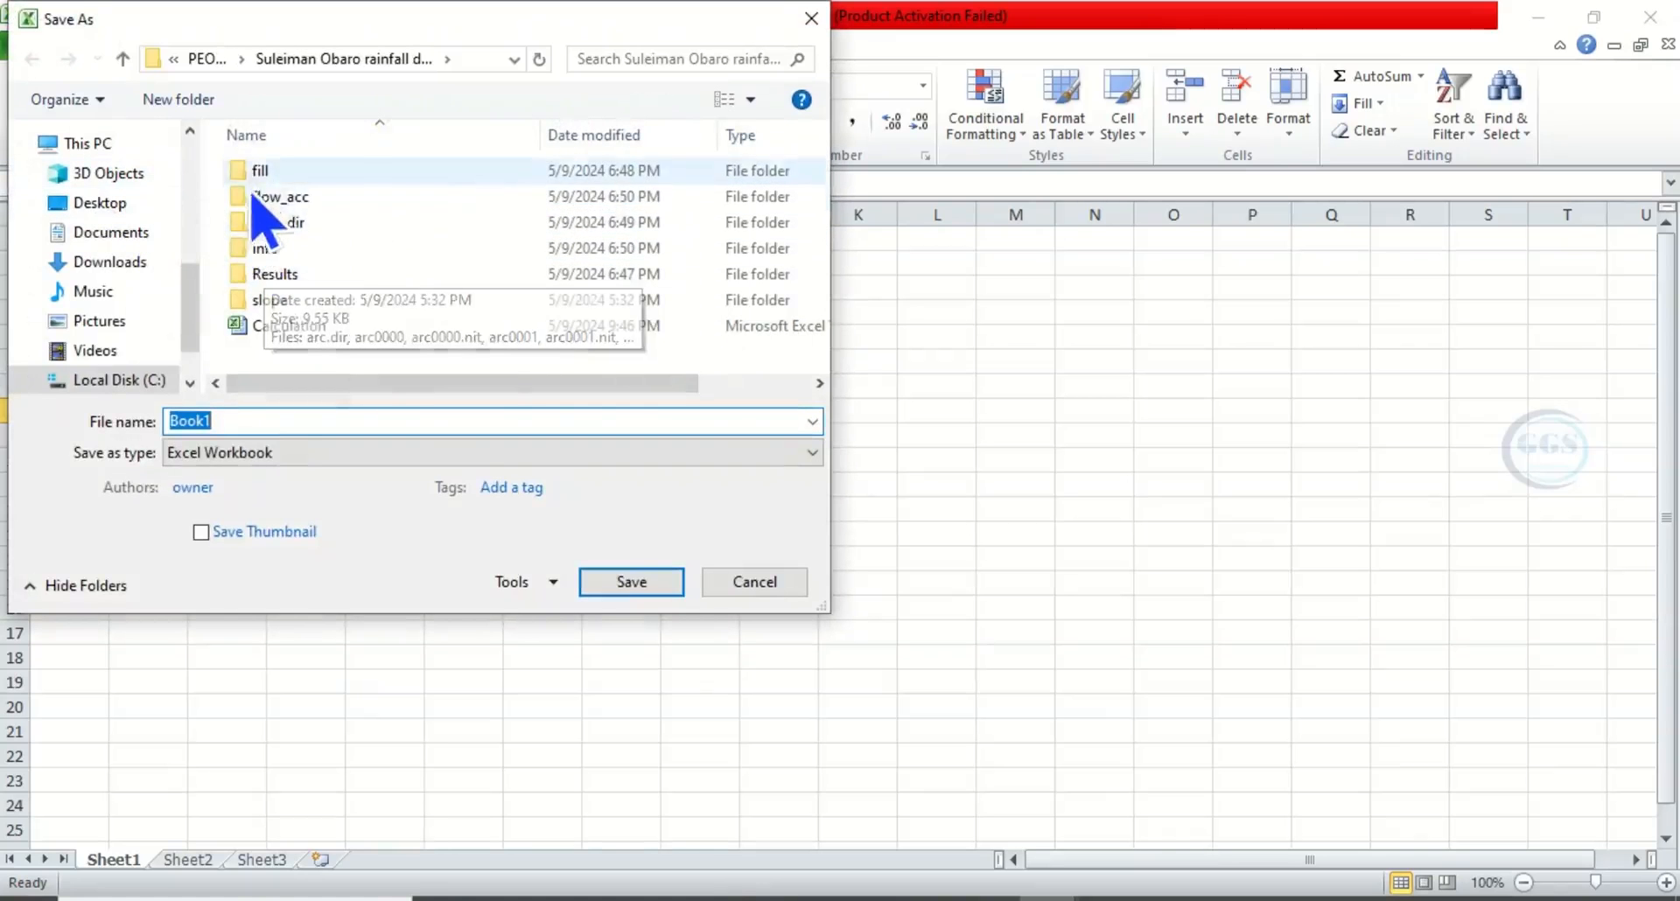
{"action": "left_click", "coordinate": [114, 202]}
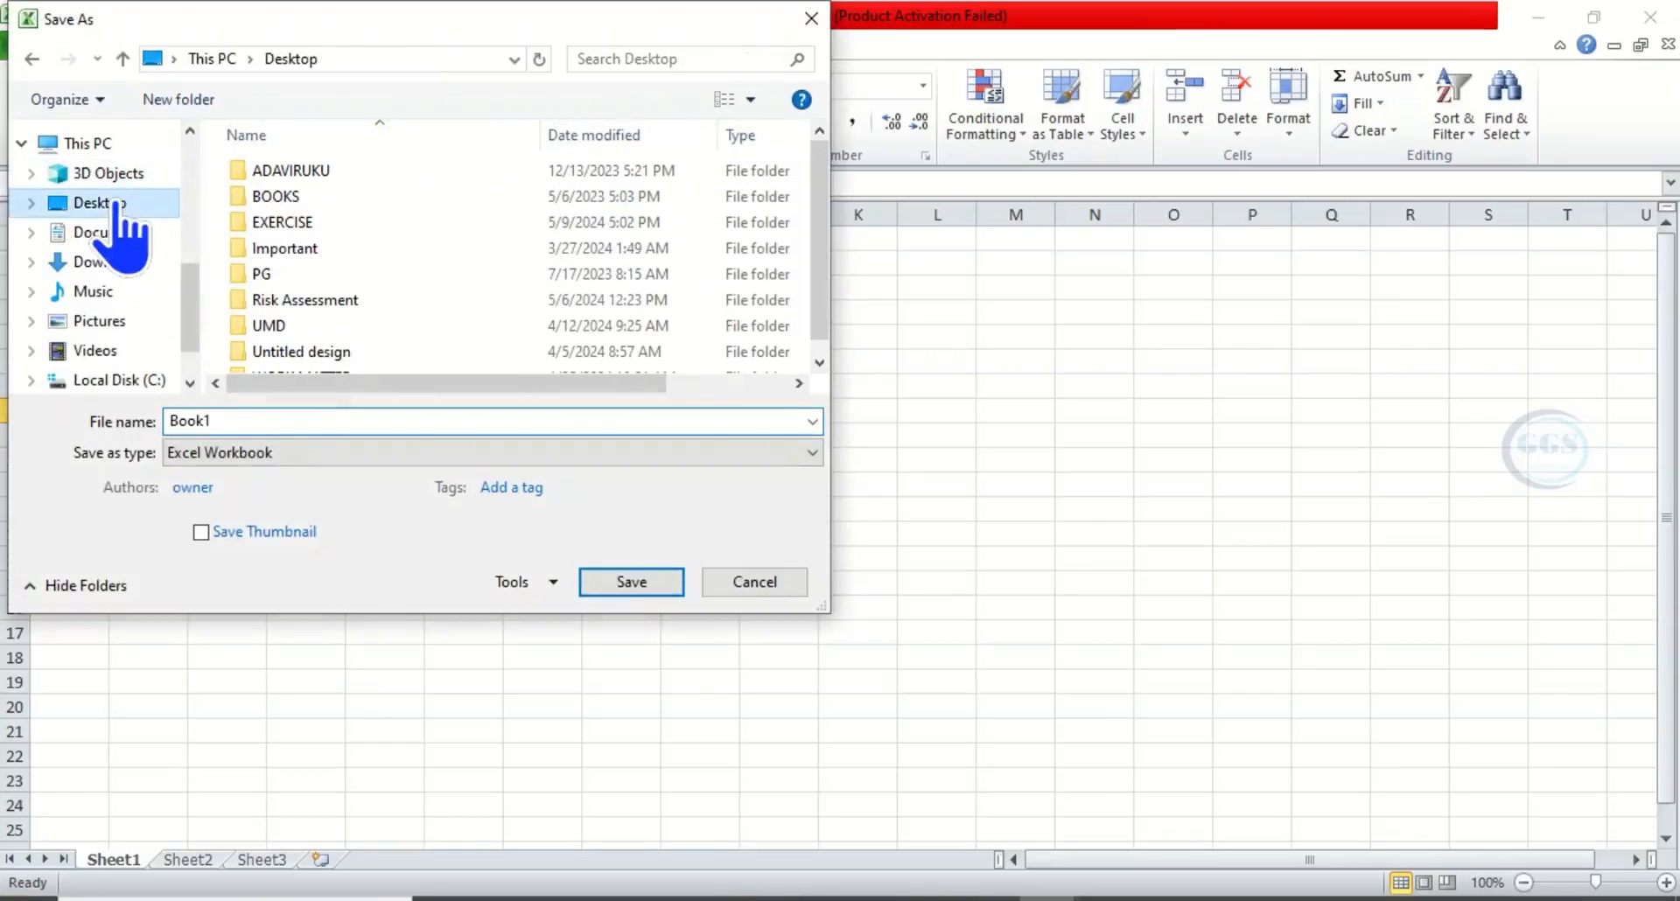
{"action": "double_click", "coordinate": [317, 226]}
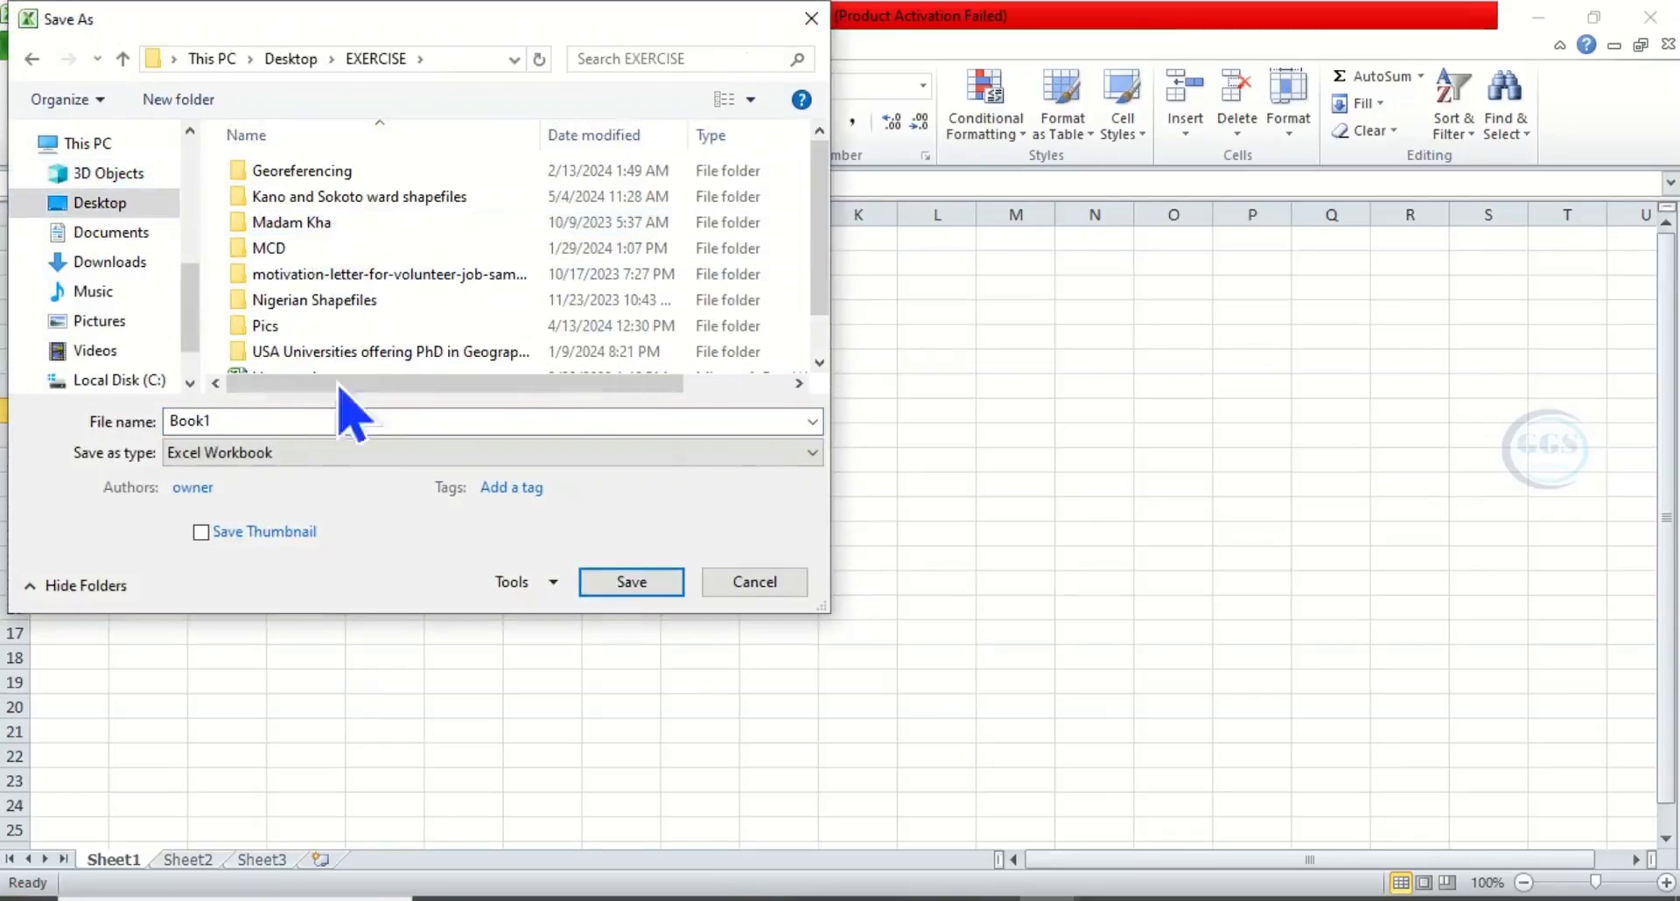
{"action": "scroll", "coordinate": [364, 360], "scroll_direction": "down", "scroll_amount": 1}
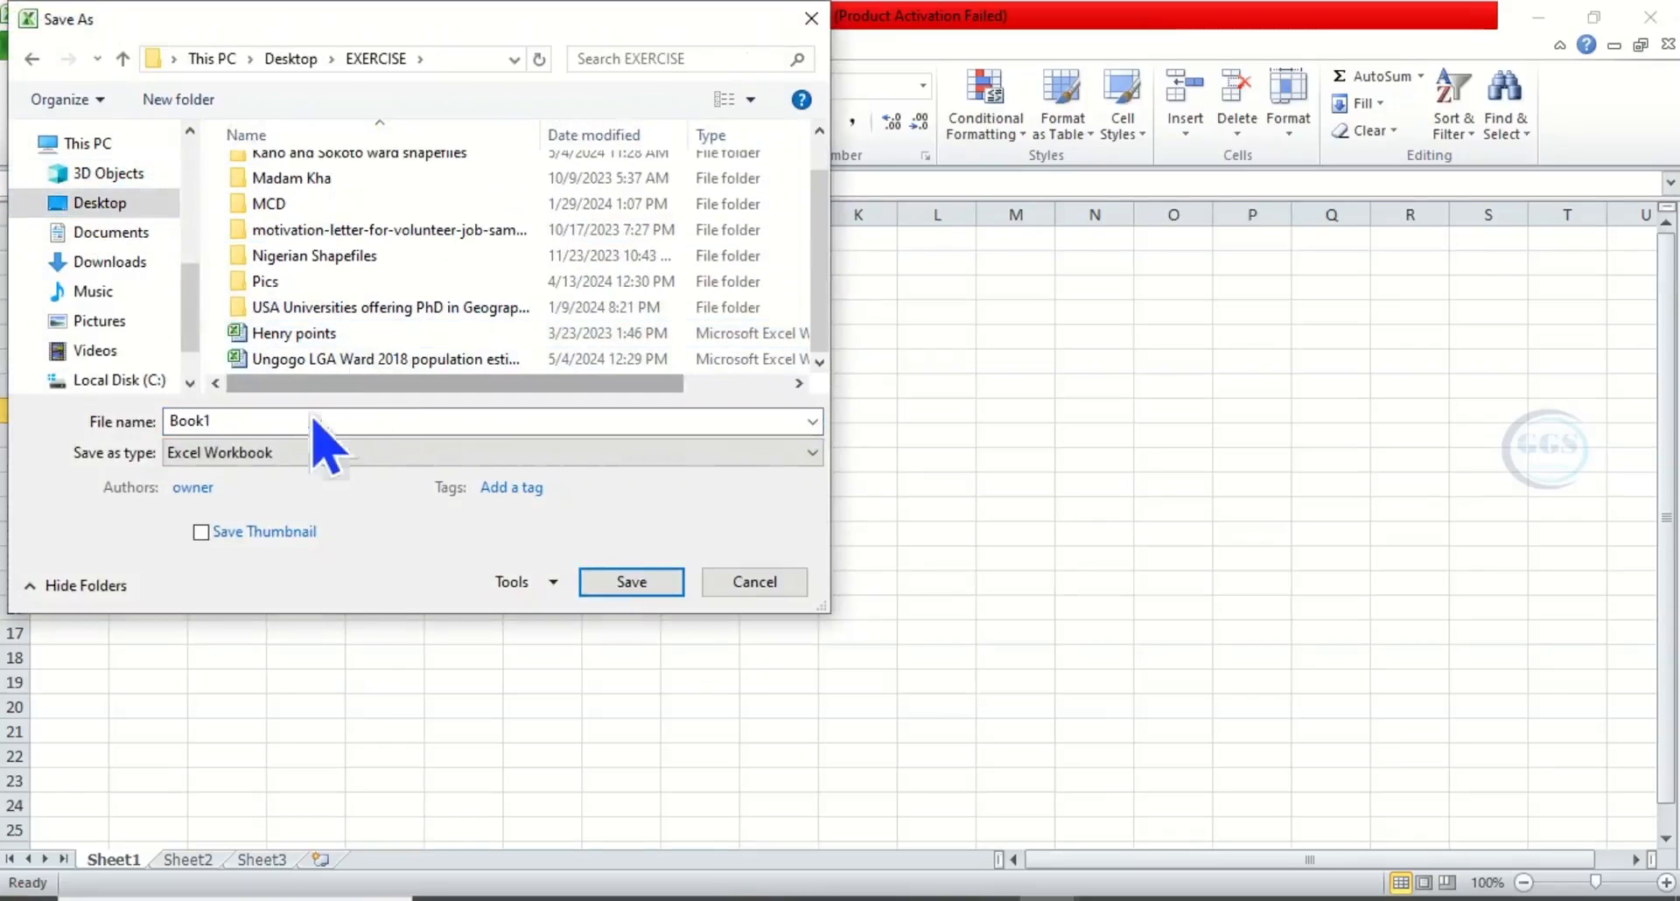
- Save the active sheet as Samples in CSV (Comma delimited) format, accepting the format limitations
{"action": "double_click", "coordinate": [254, 420]}
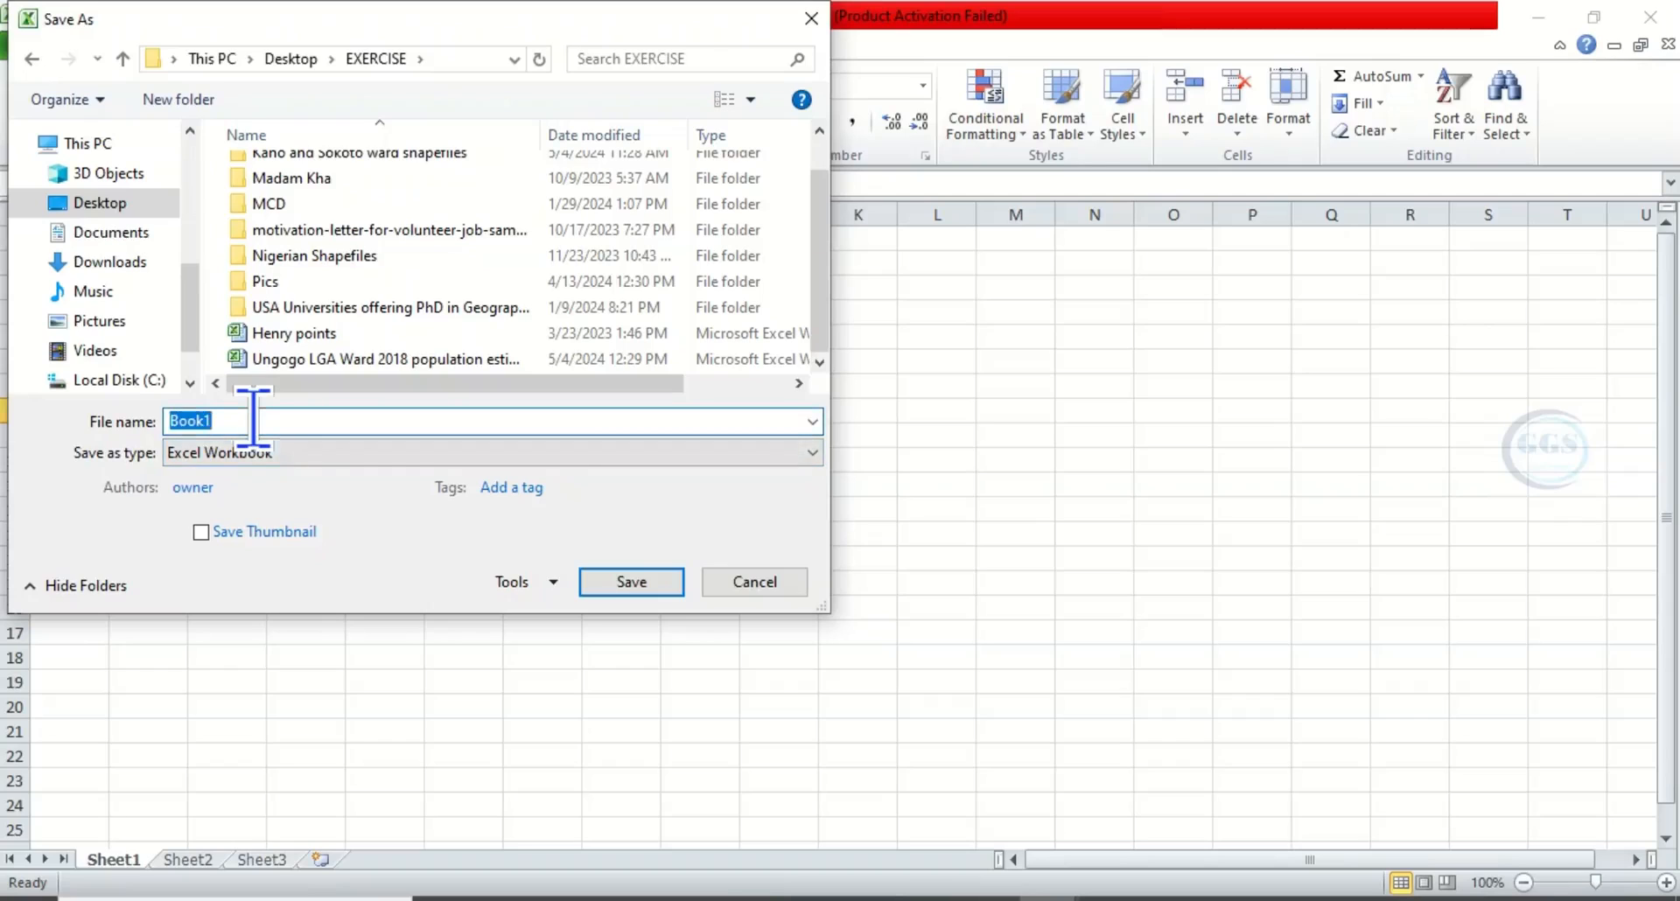
{"action": "type", "text": "Samples"}
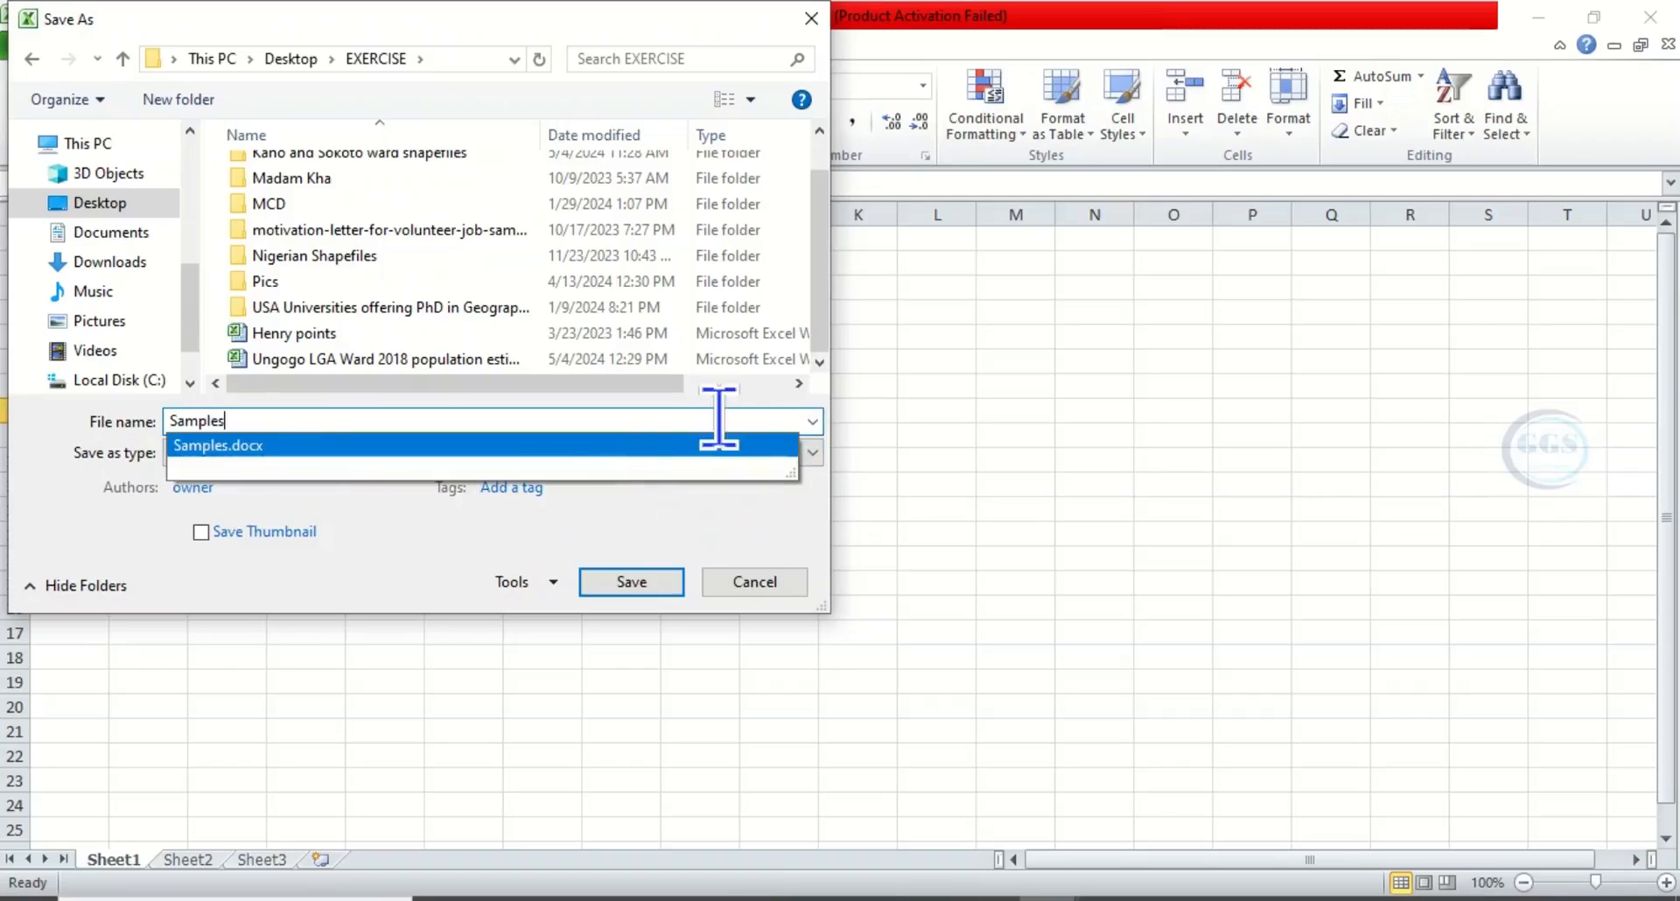
{"action": "left_click", "coordinate": [813, 453]}
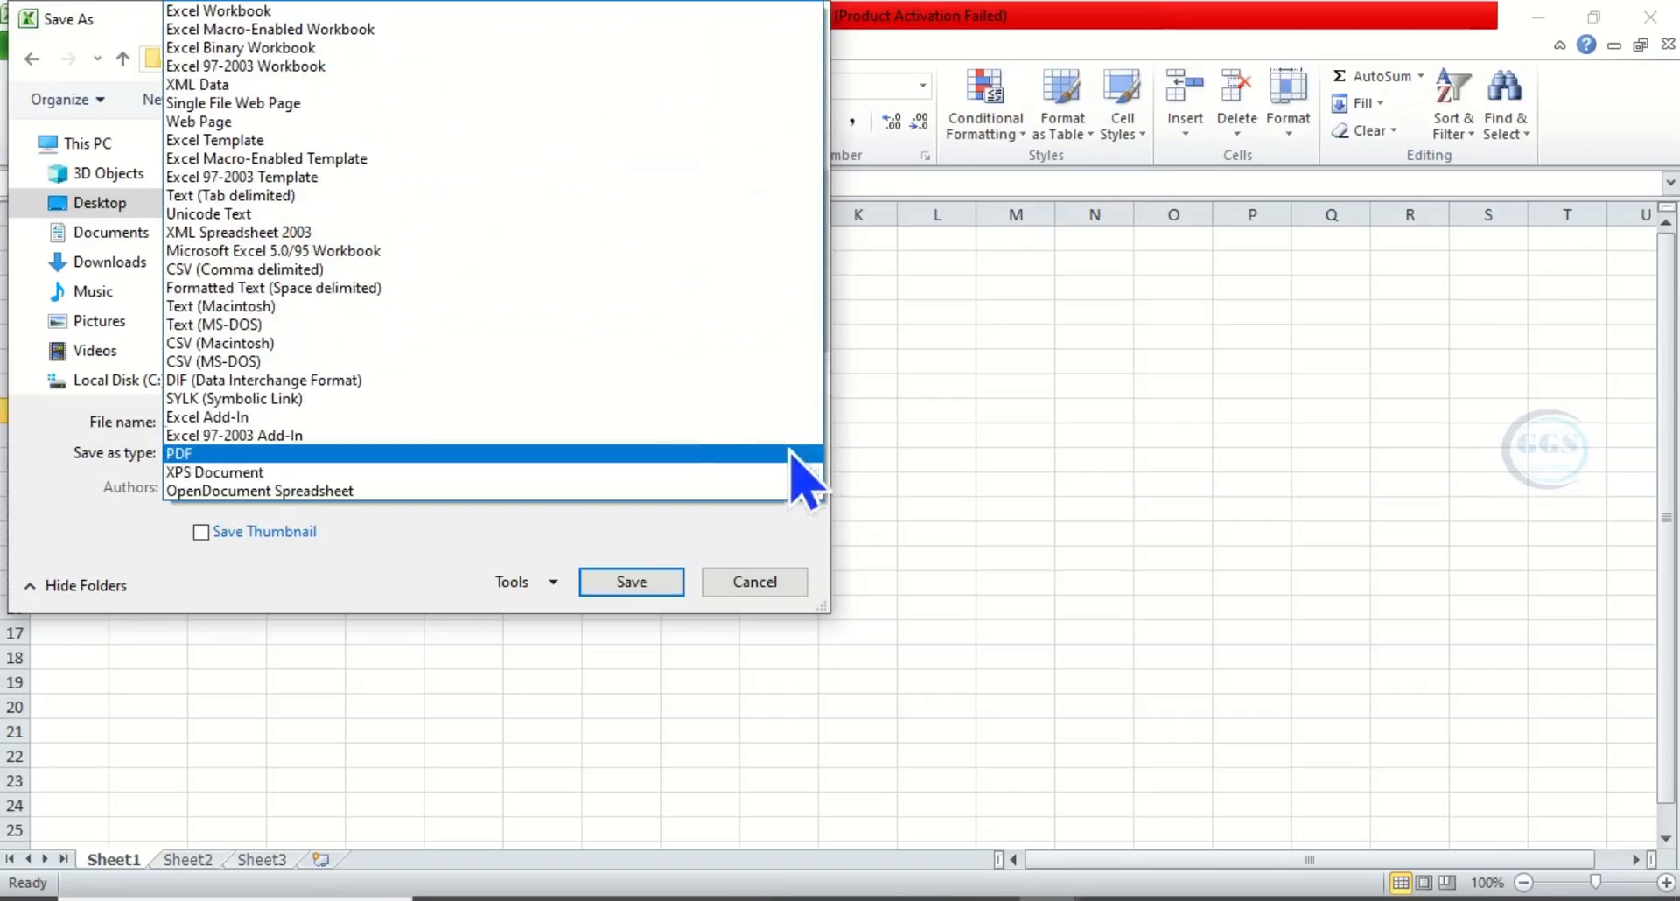
{"action": "left_click", "coordinate": [252, 273]}
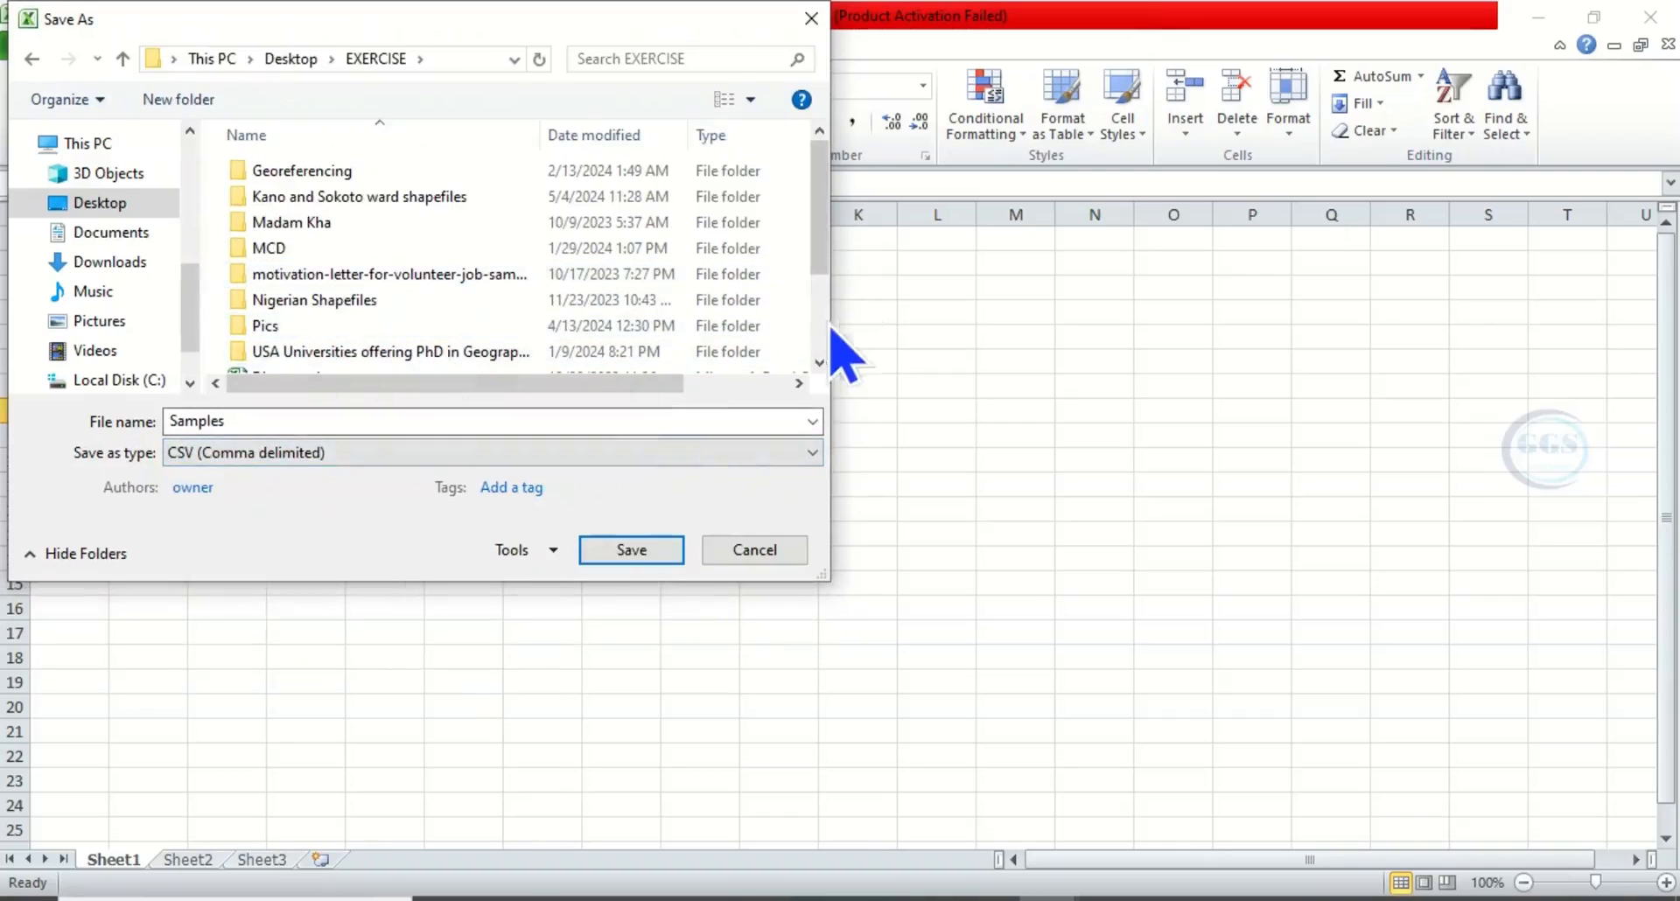
{"action": "scroll", "coordinate": [814, 328], "scroll_direction": "down", "scroll_amount": 3}
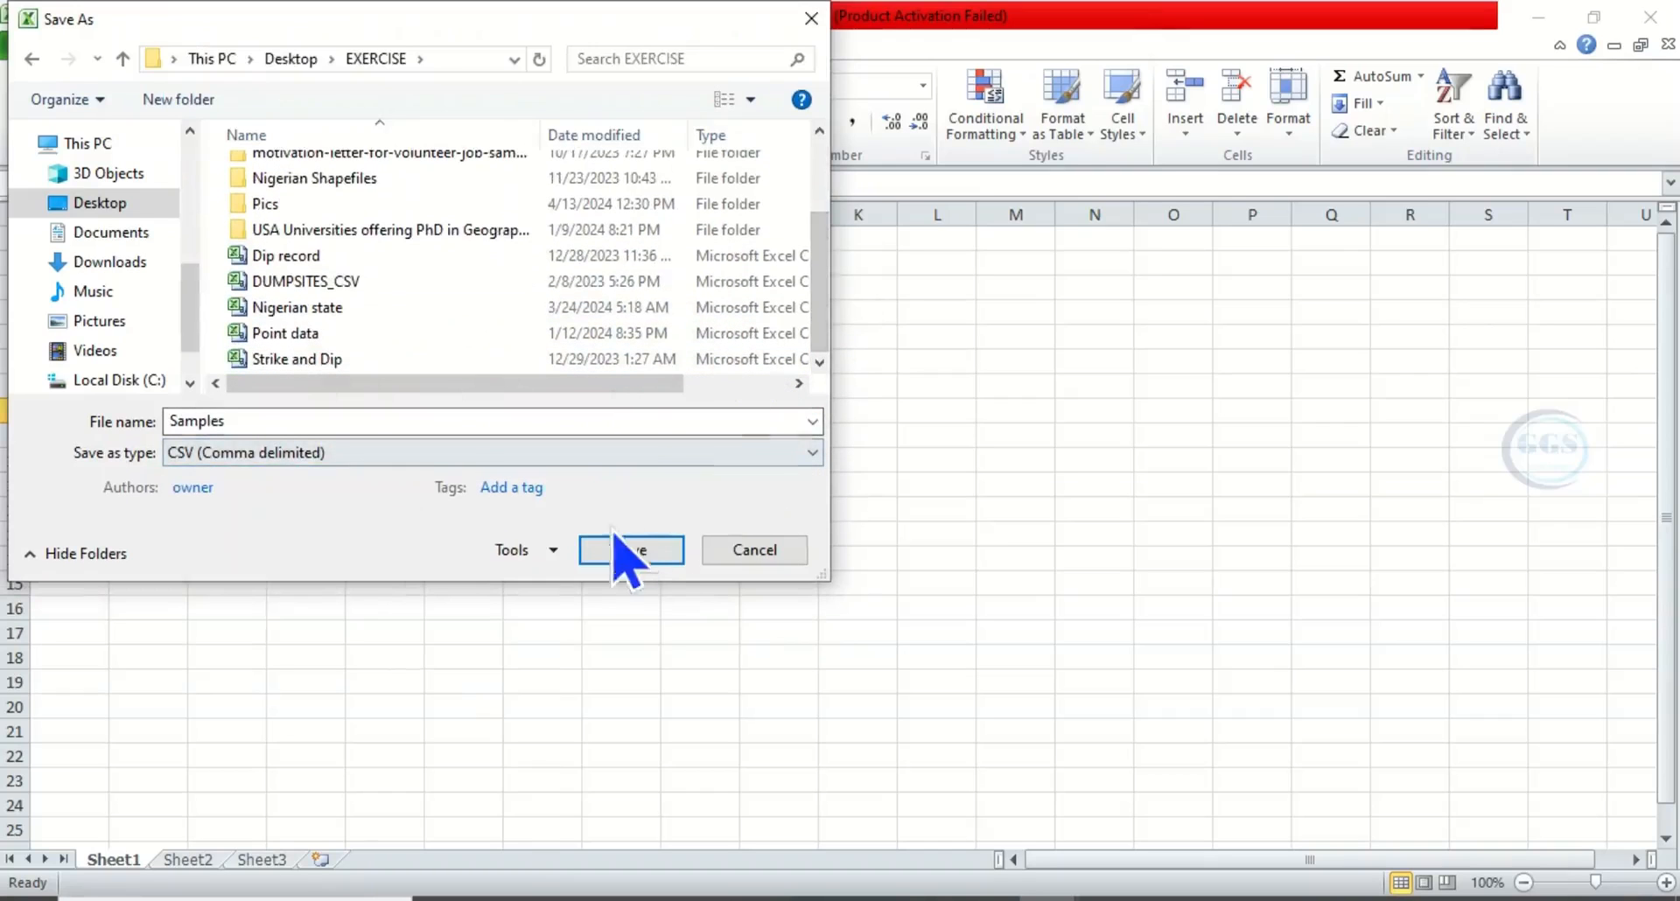
{"action": "left_click", "coordinate": [631, 550]}
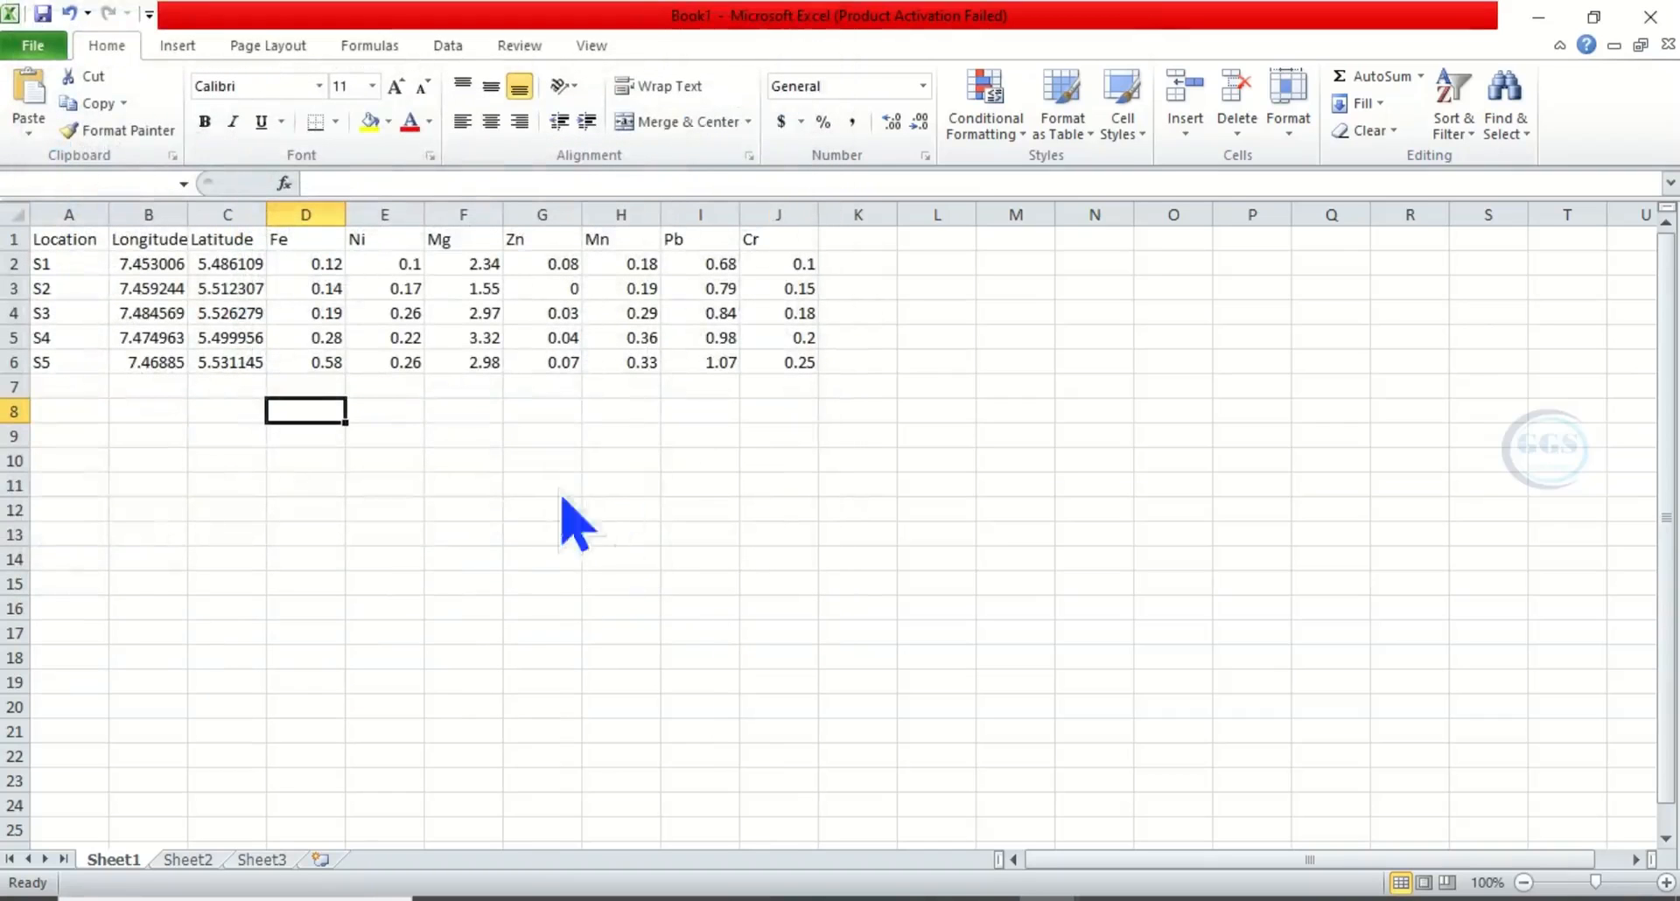
{"action": "left_click", "coordinate": [792, 521]}
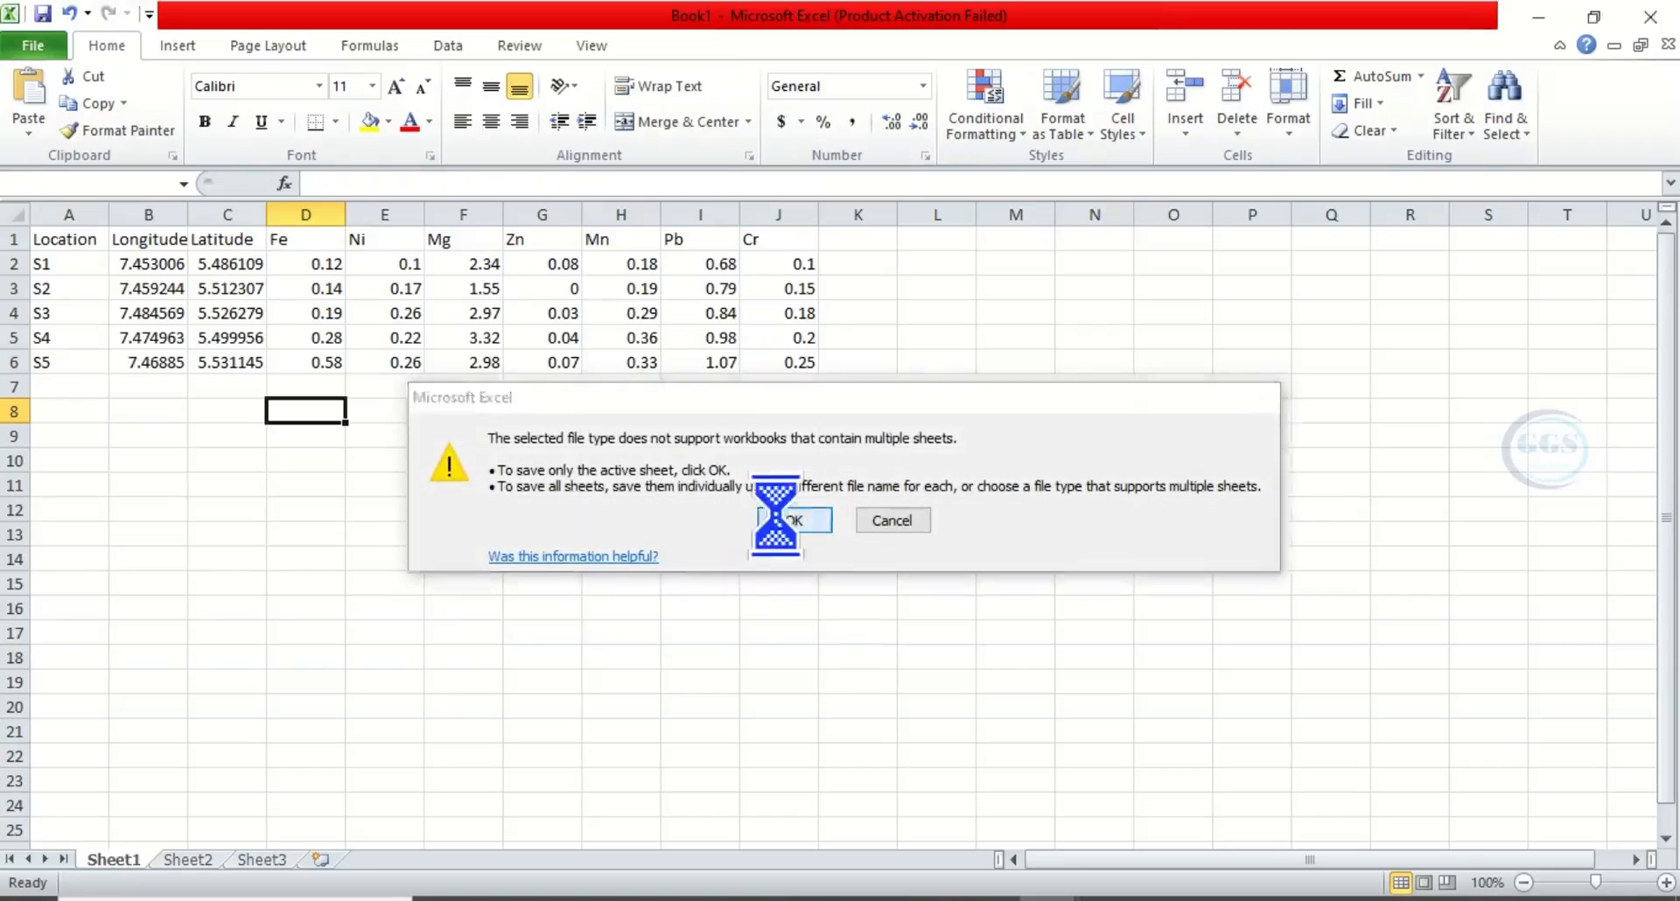
{"action": "left_click", "coordinate": [745, 546]}
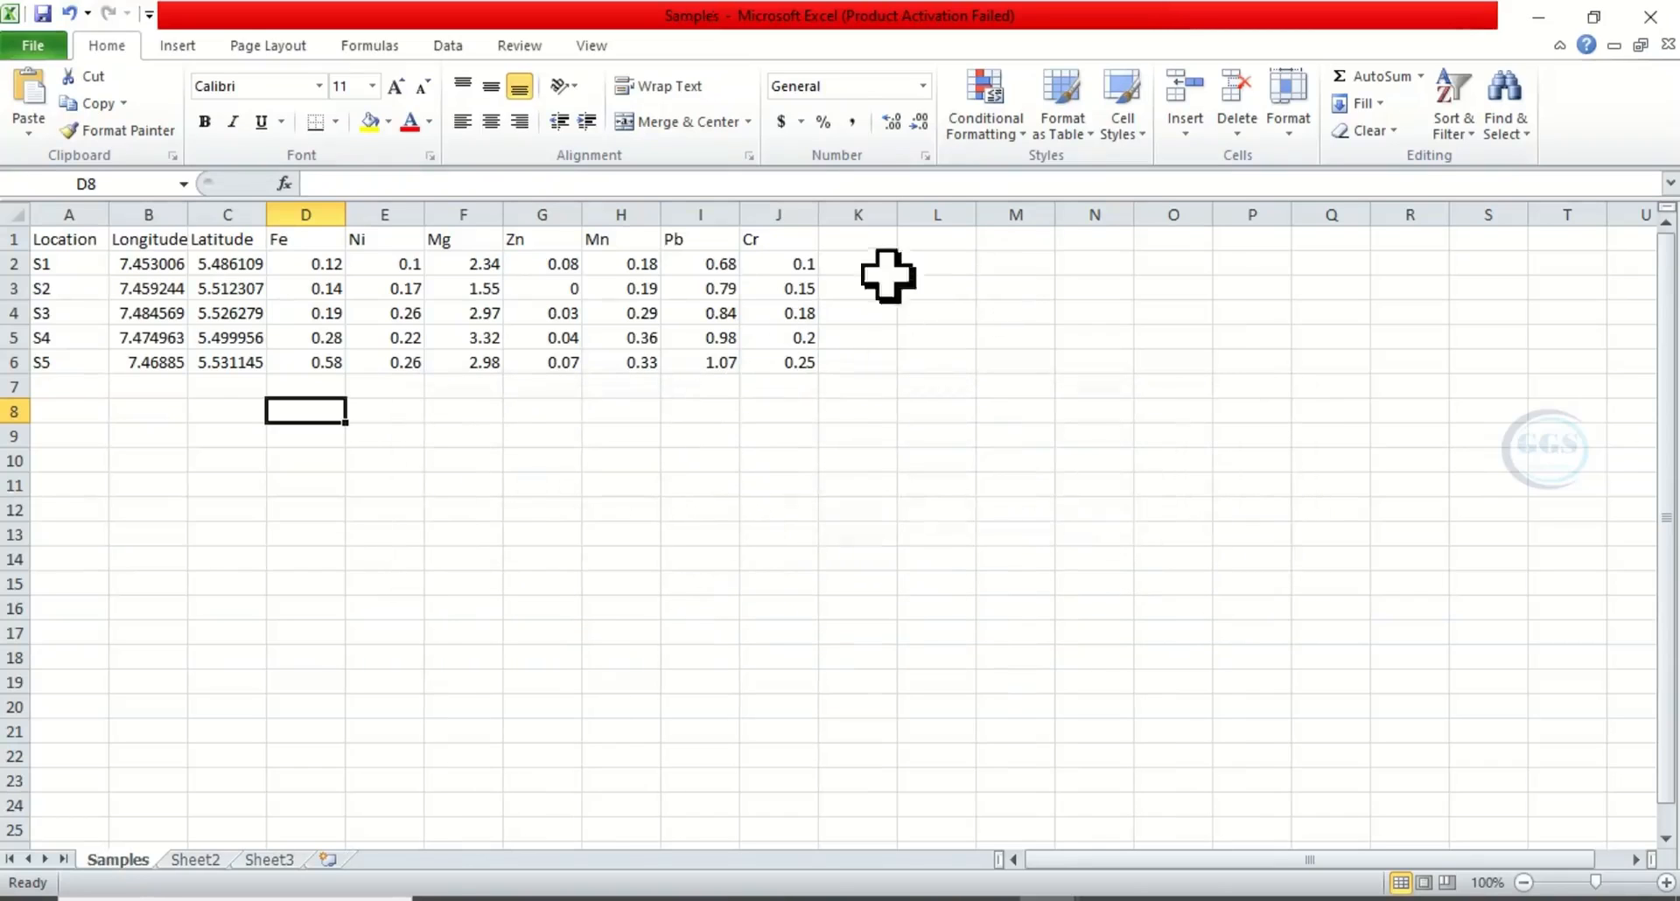
- Switch to ArcMap and load Samples.csv from the Desktop's EXERCISE folder as the table for Add XY Data
{"action": "left_click", "coordinate": [1538, 16]}
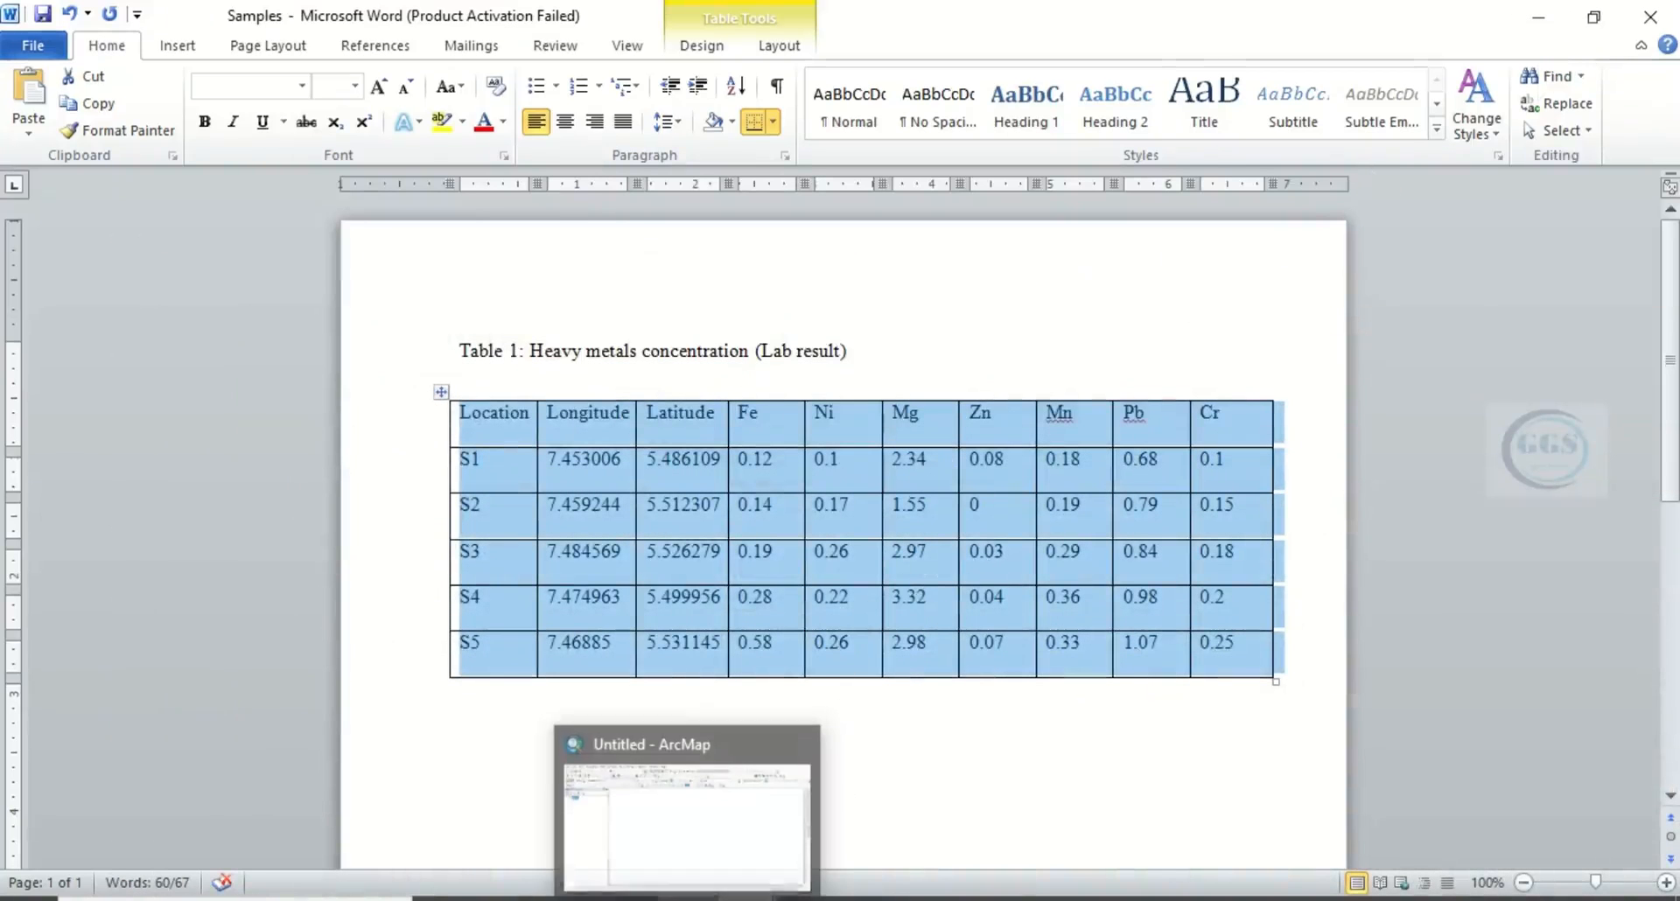
{"action": "left_click", "coordinate": [687, 898]}
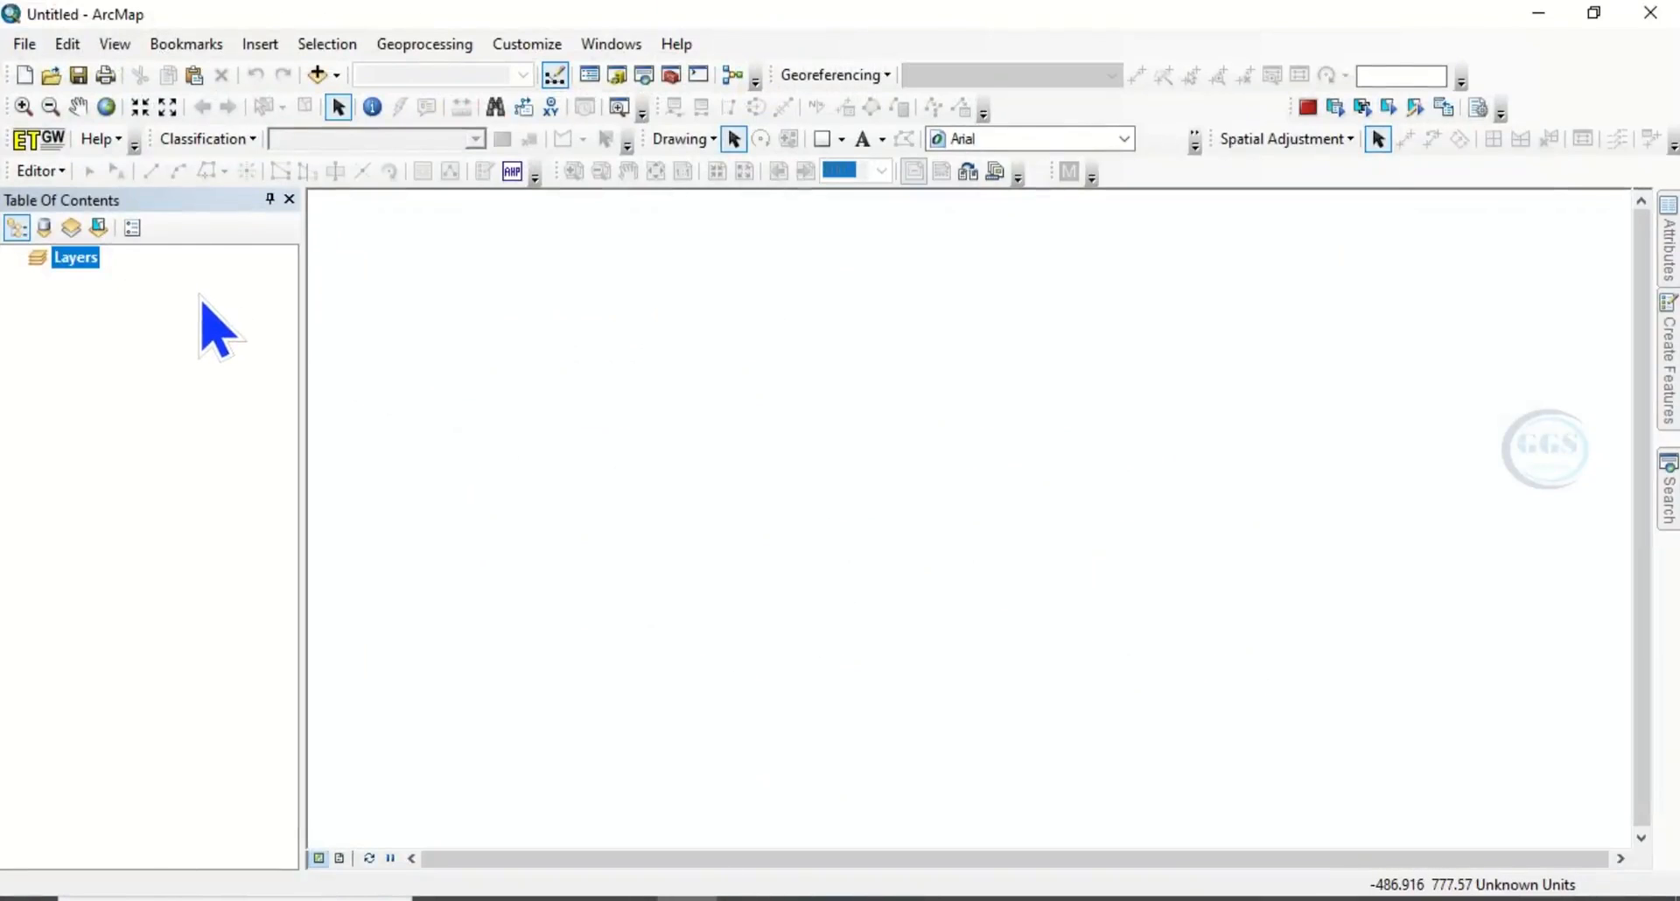
{"action": "left_click", "coordinate": [25, 51]}
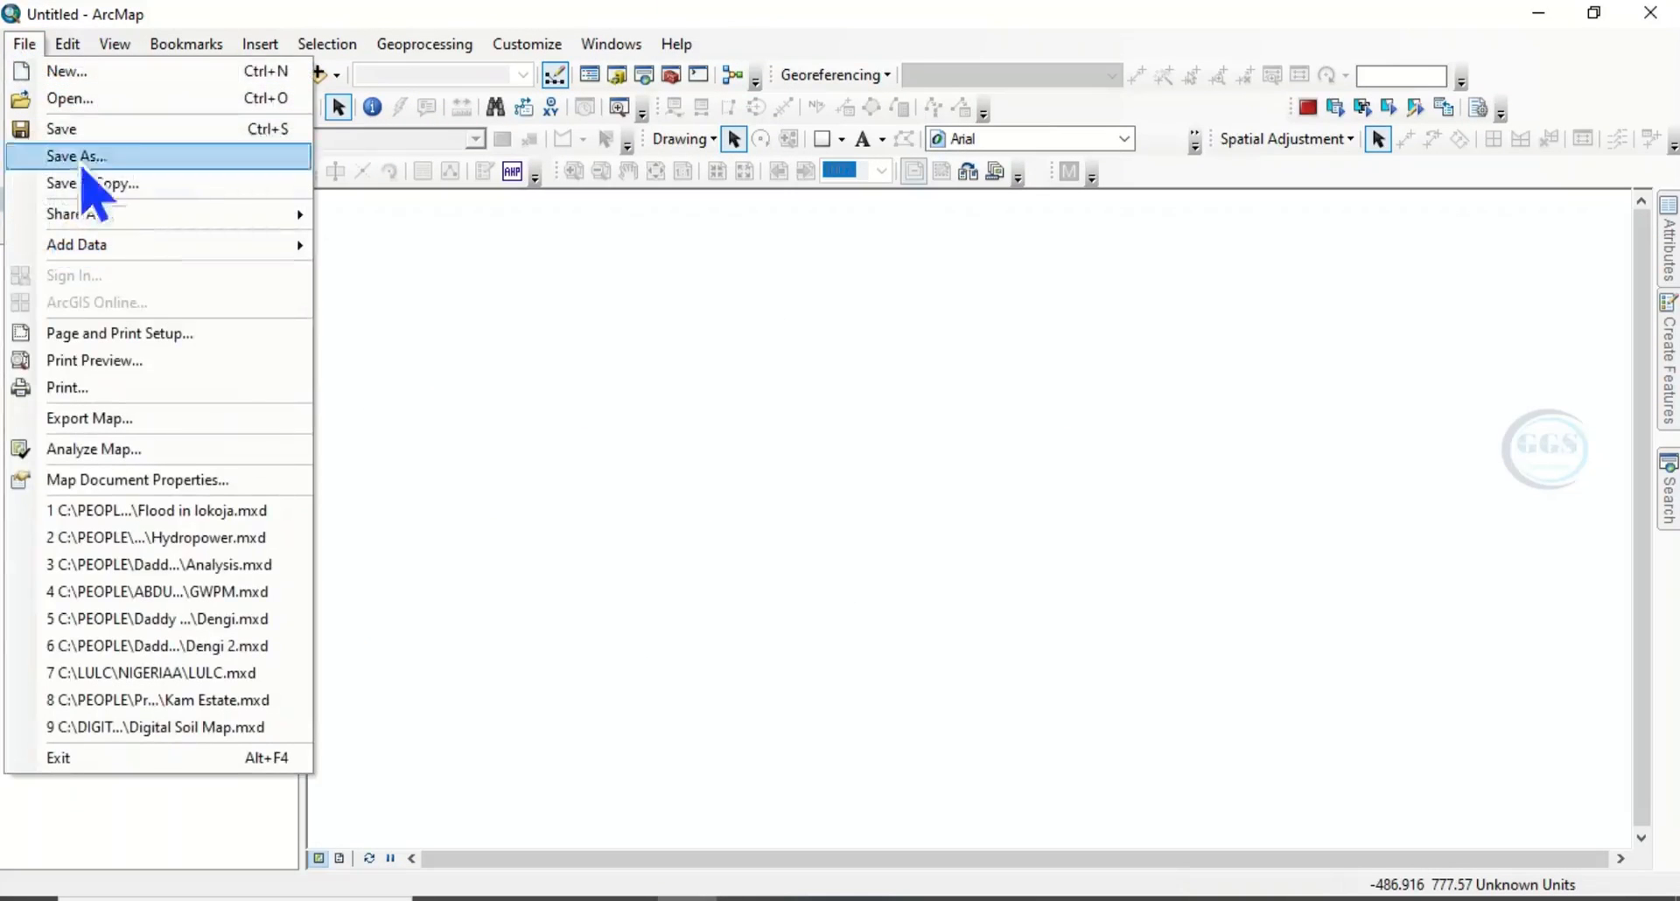
{"action": "mouse_move", "coordinate": [128, 249]}
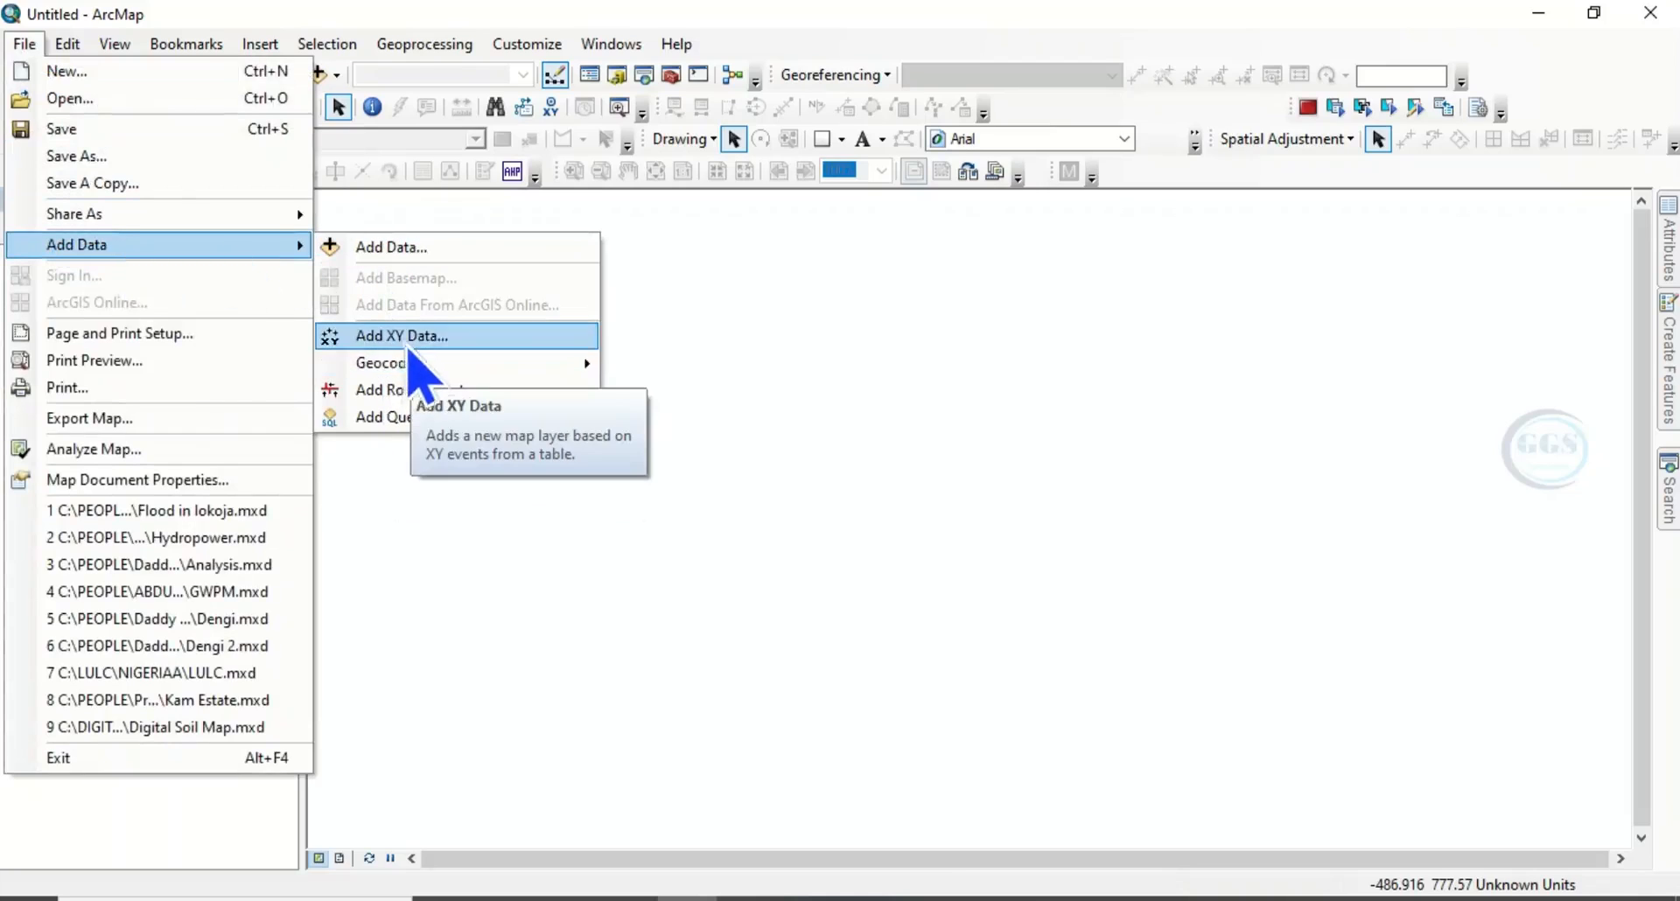
{"action": "left_click", "coordinate": [404, 341]}
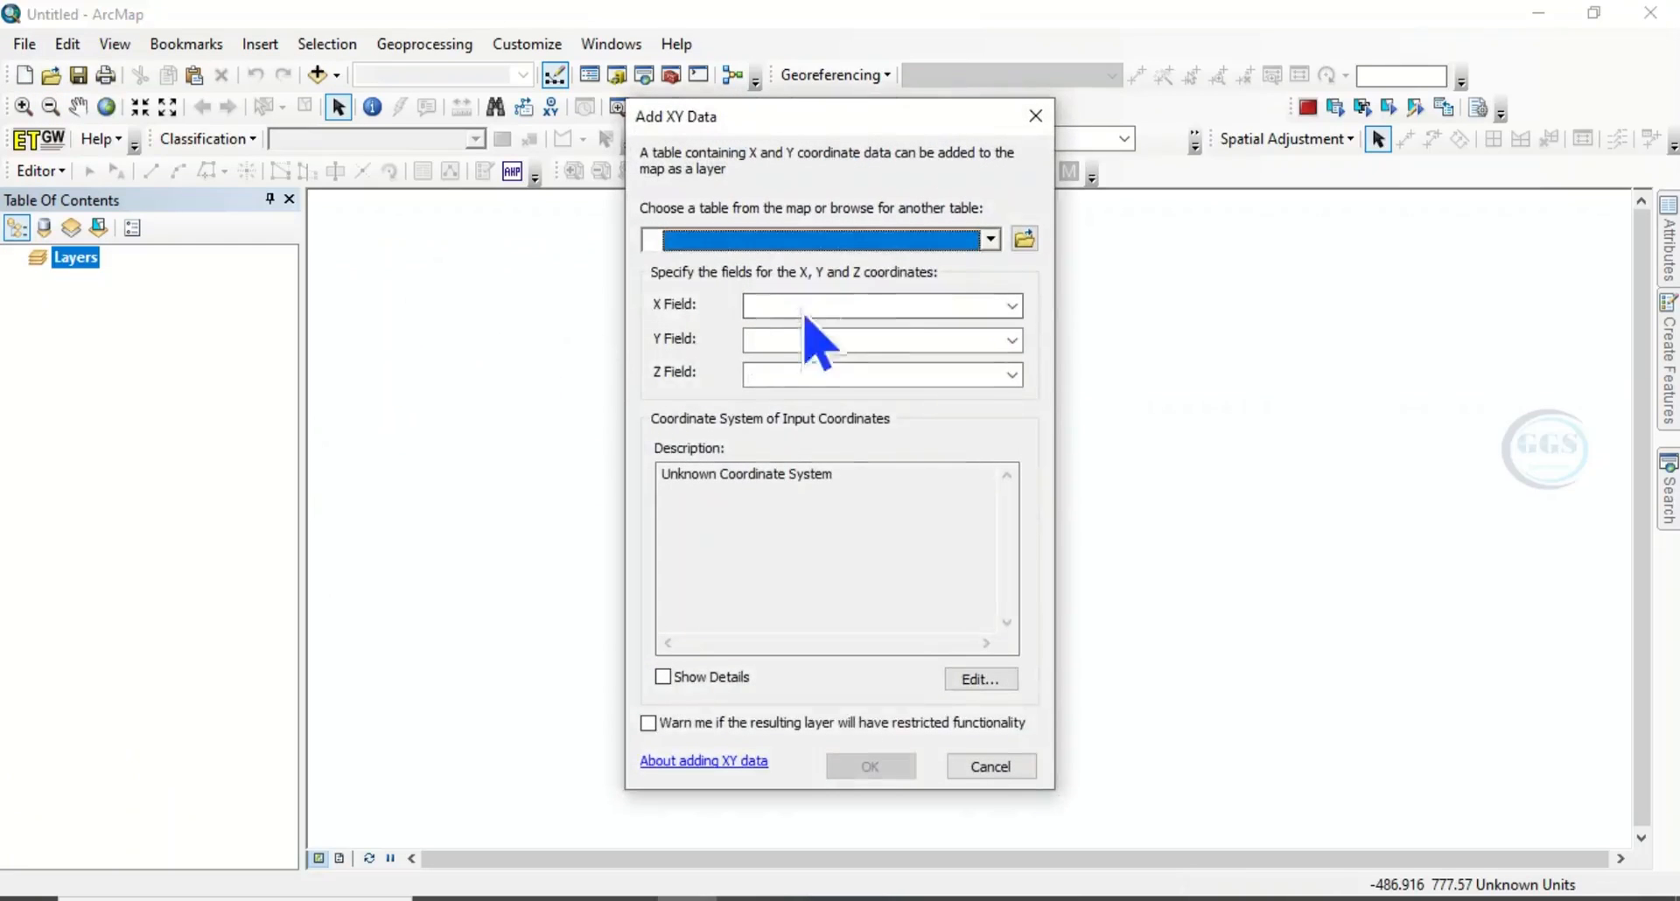
{"action": "left_click", "coordinate": [1026, 240]}
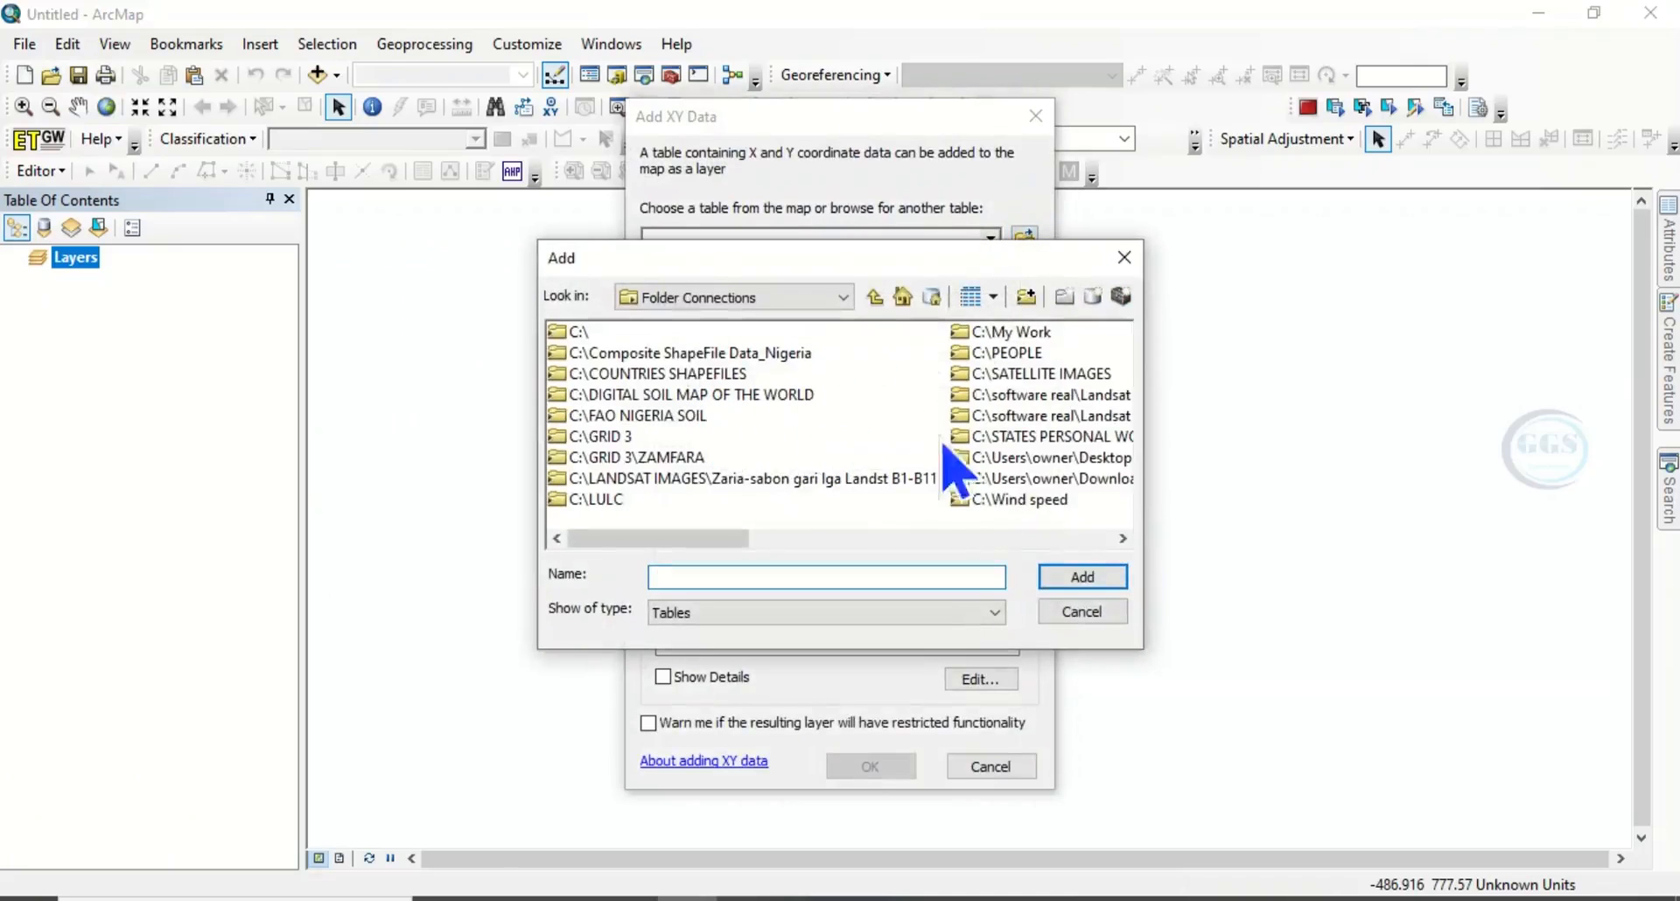
{"action": "left_click", "coordinate": [1069, 462]}
{"action": "double_click", "coordinate": [1069, 461]}
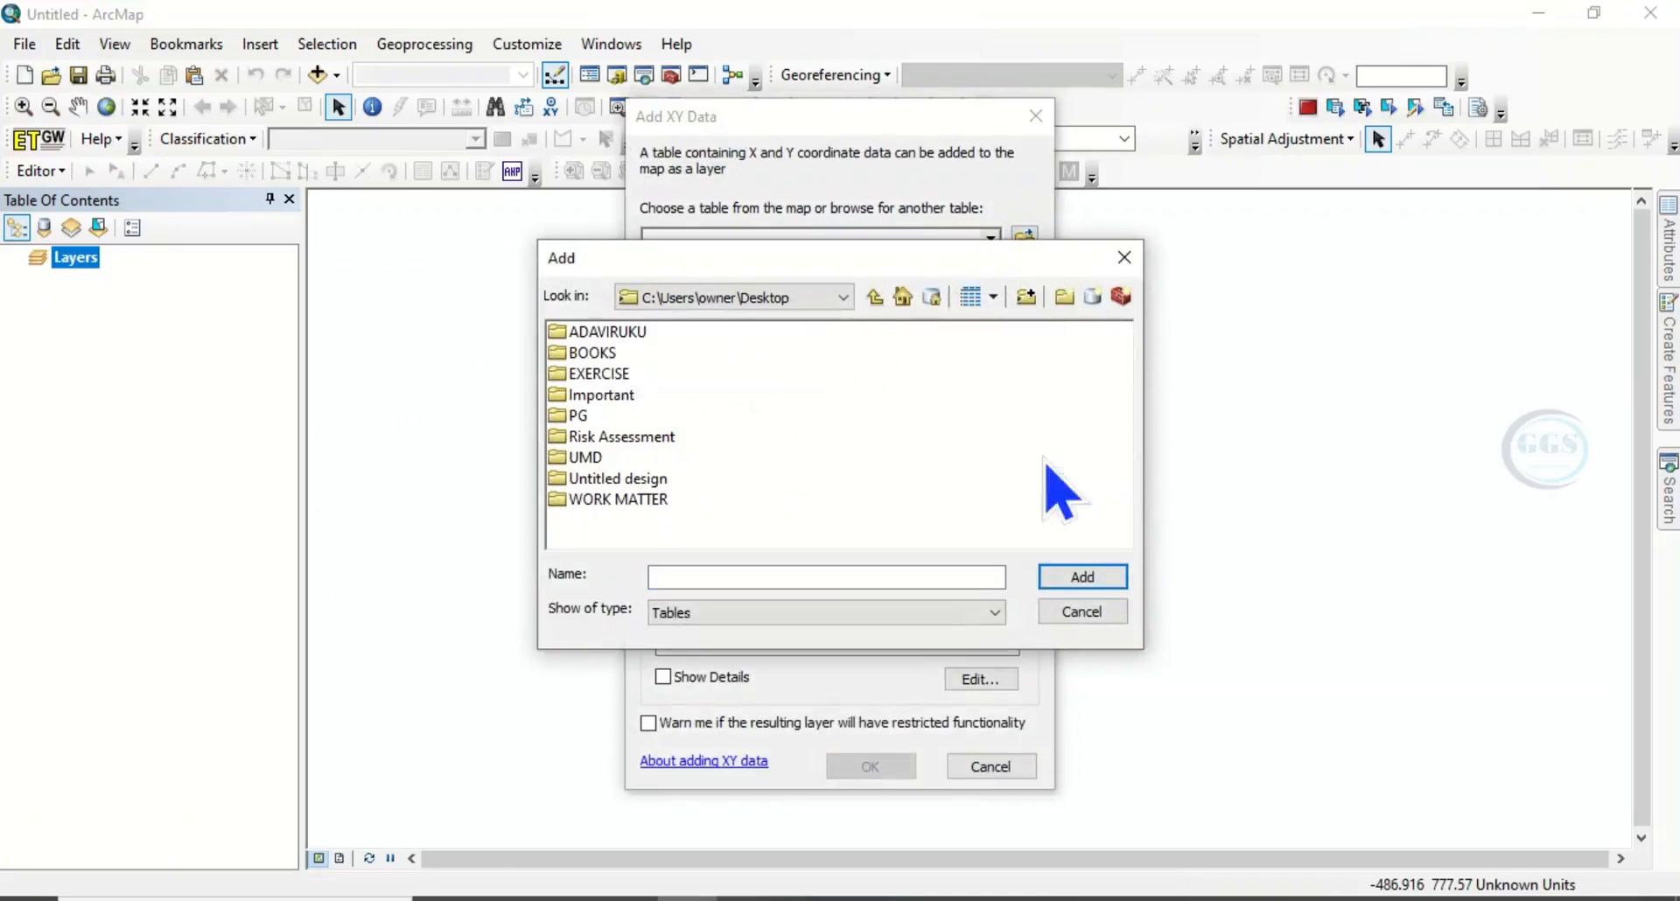
{"action": "double_click", "coordinate": [617, 374]}
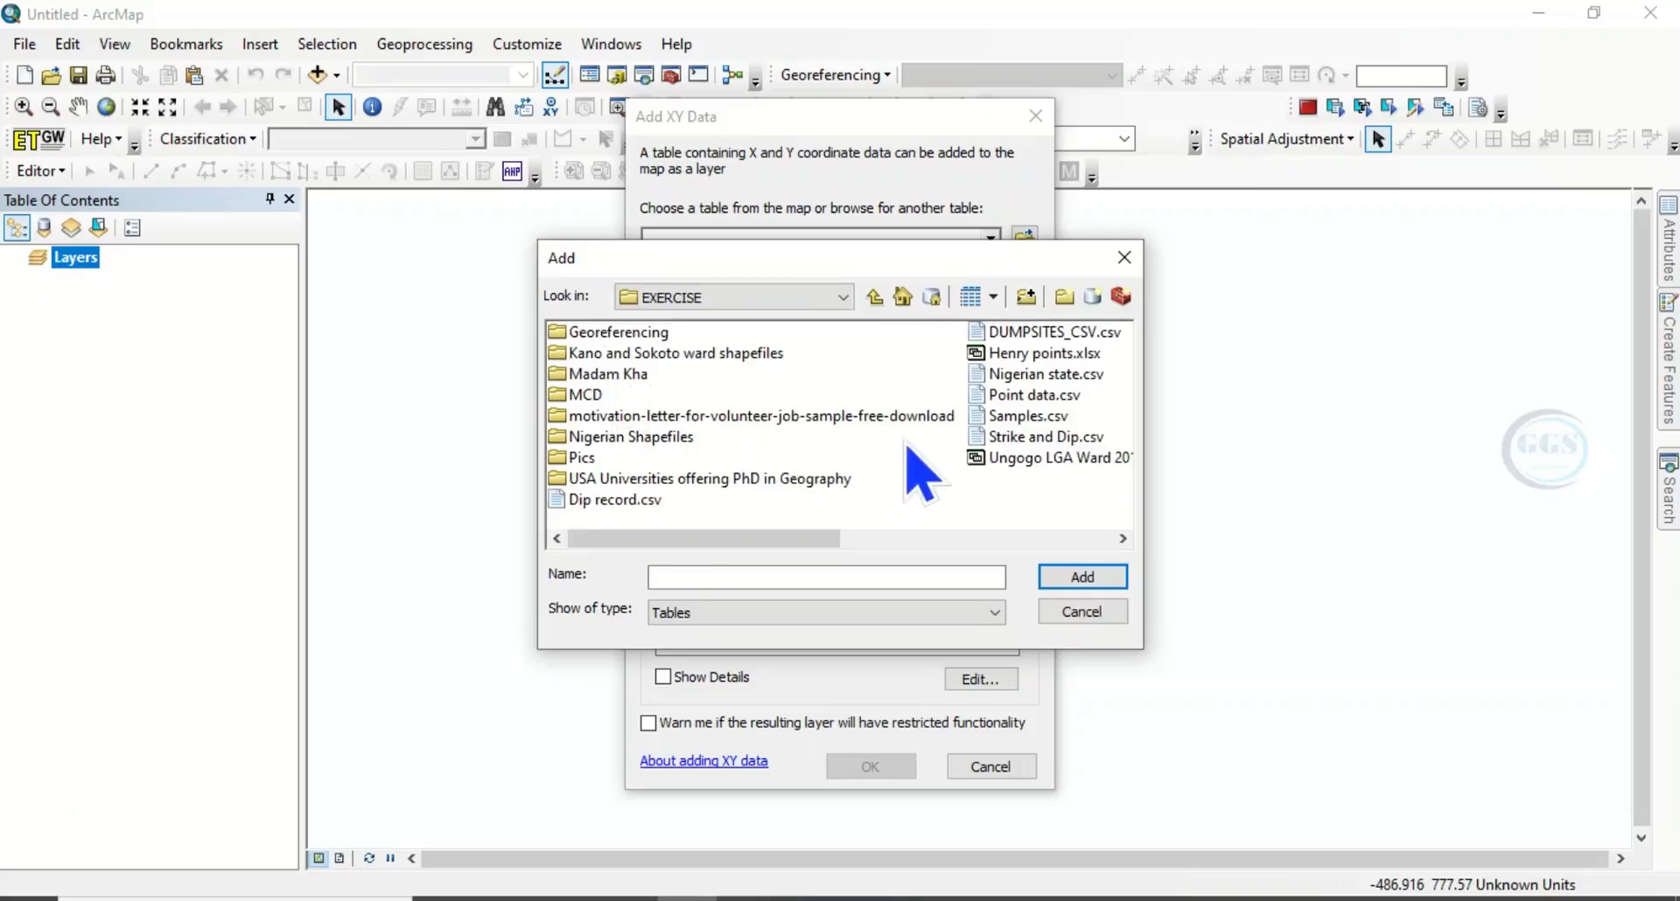
{"action": "left_click", "coordinate": [1022, 418]}
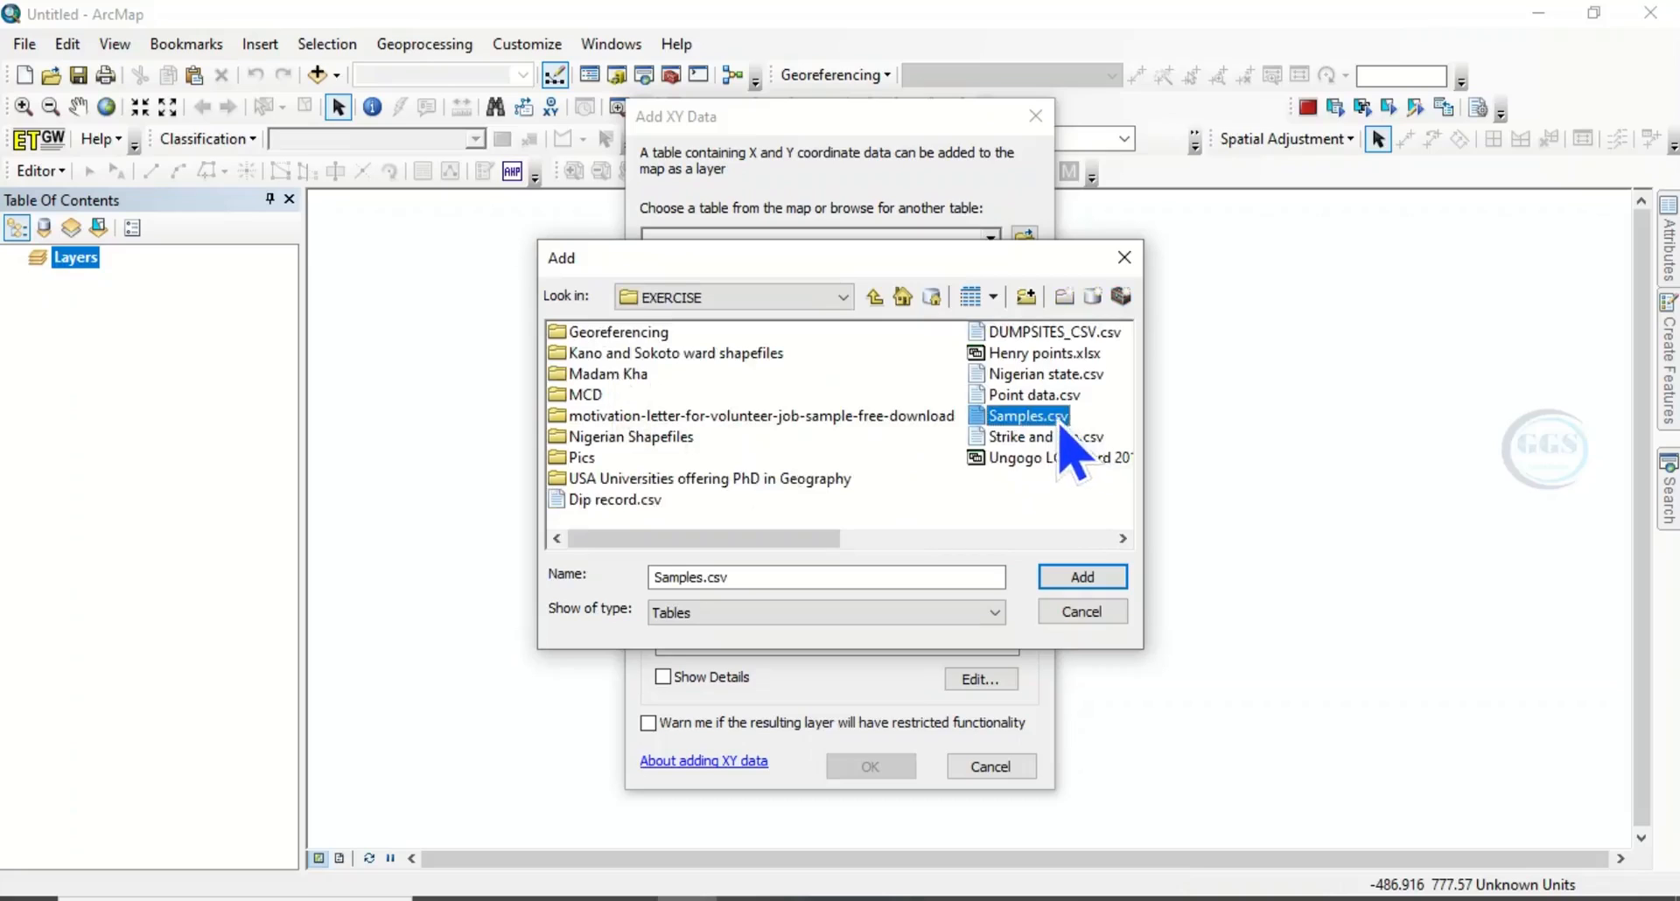
{"action": "left_click", "coordinate": [1073, 581]}
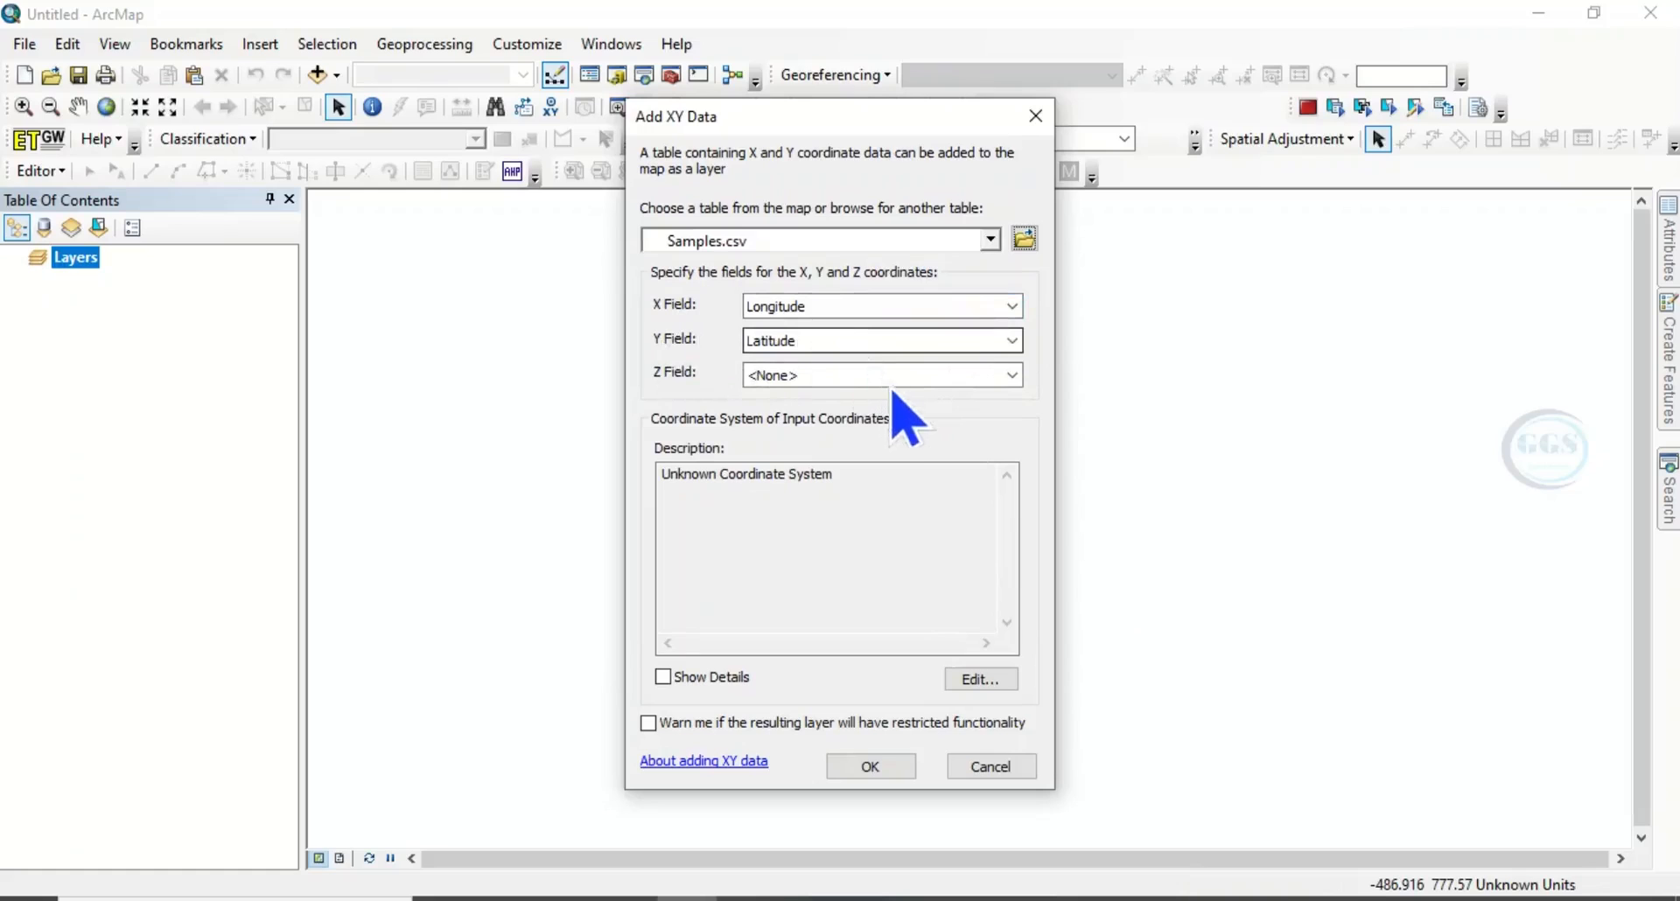
- Set the input coordinate system to WGS 1984 and add the sample points to the map
{"action": "left_click", "coordinate": [978, 679]}
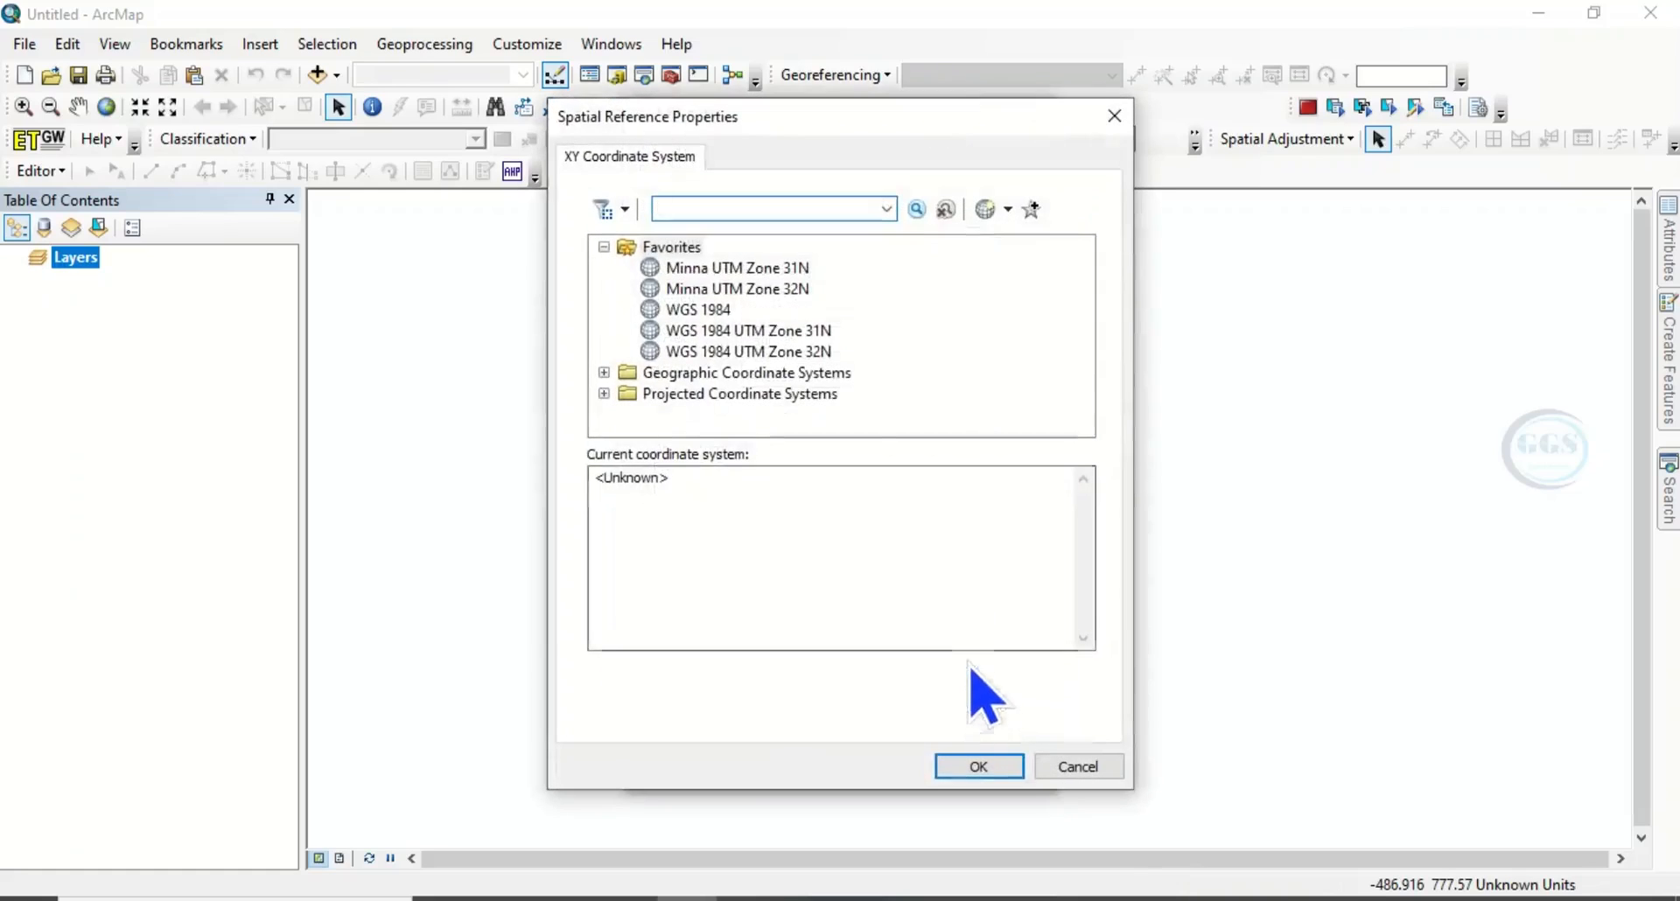
{"action": "left_click", "coordinate": [718, 317]}
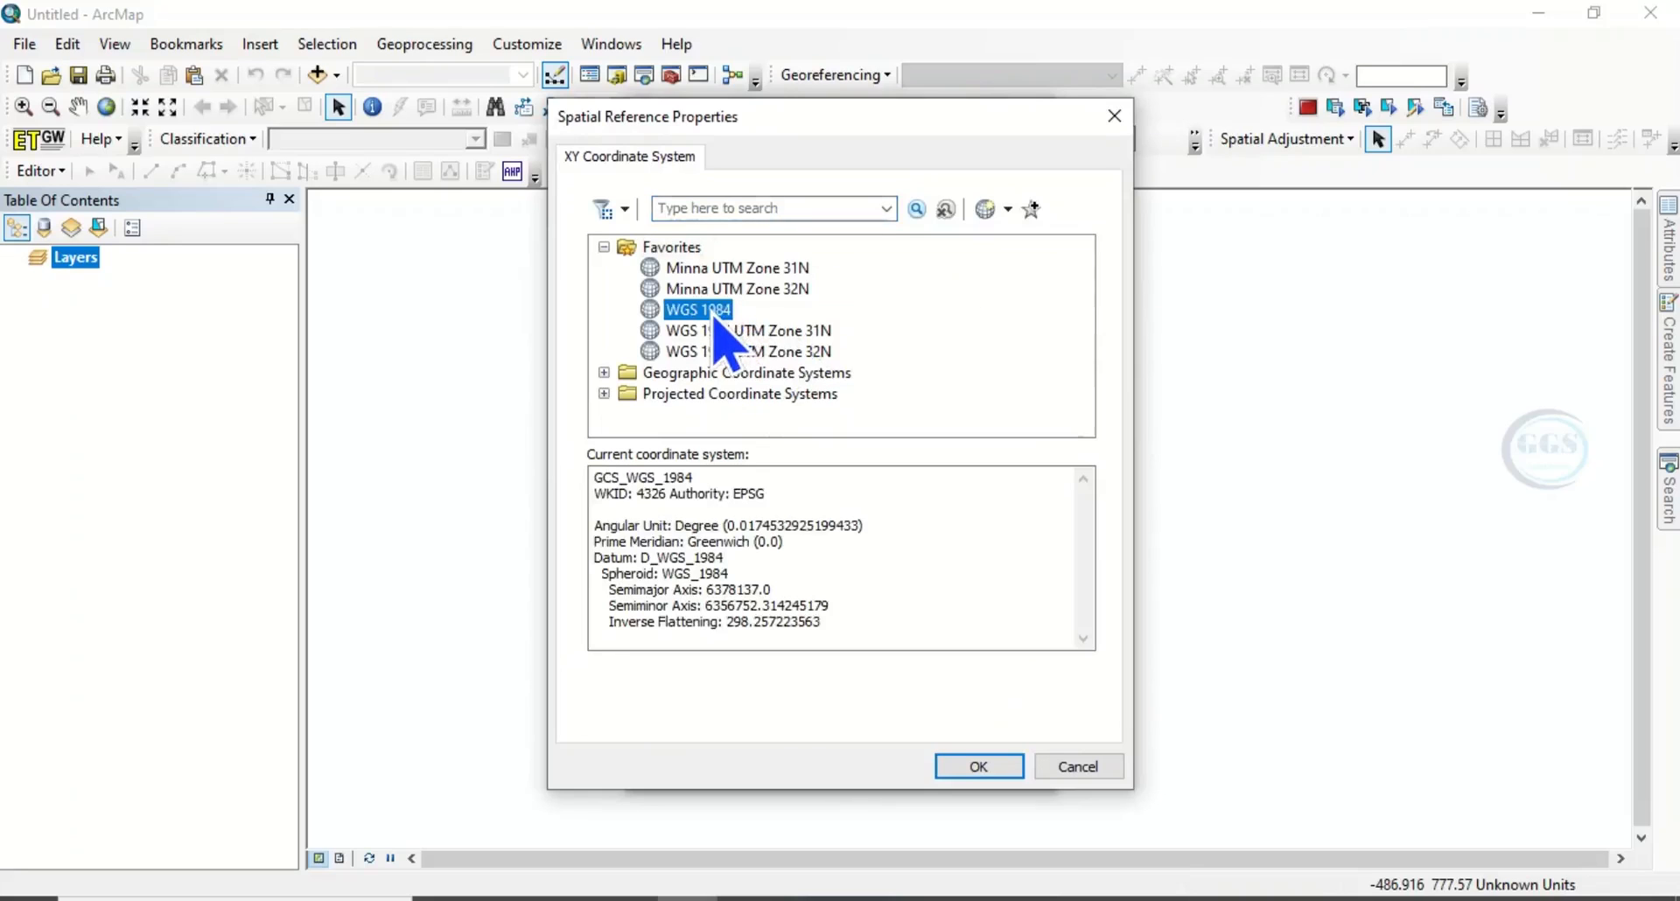
{"action": "left_click", "coordinate": [977, 767]}
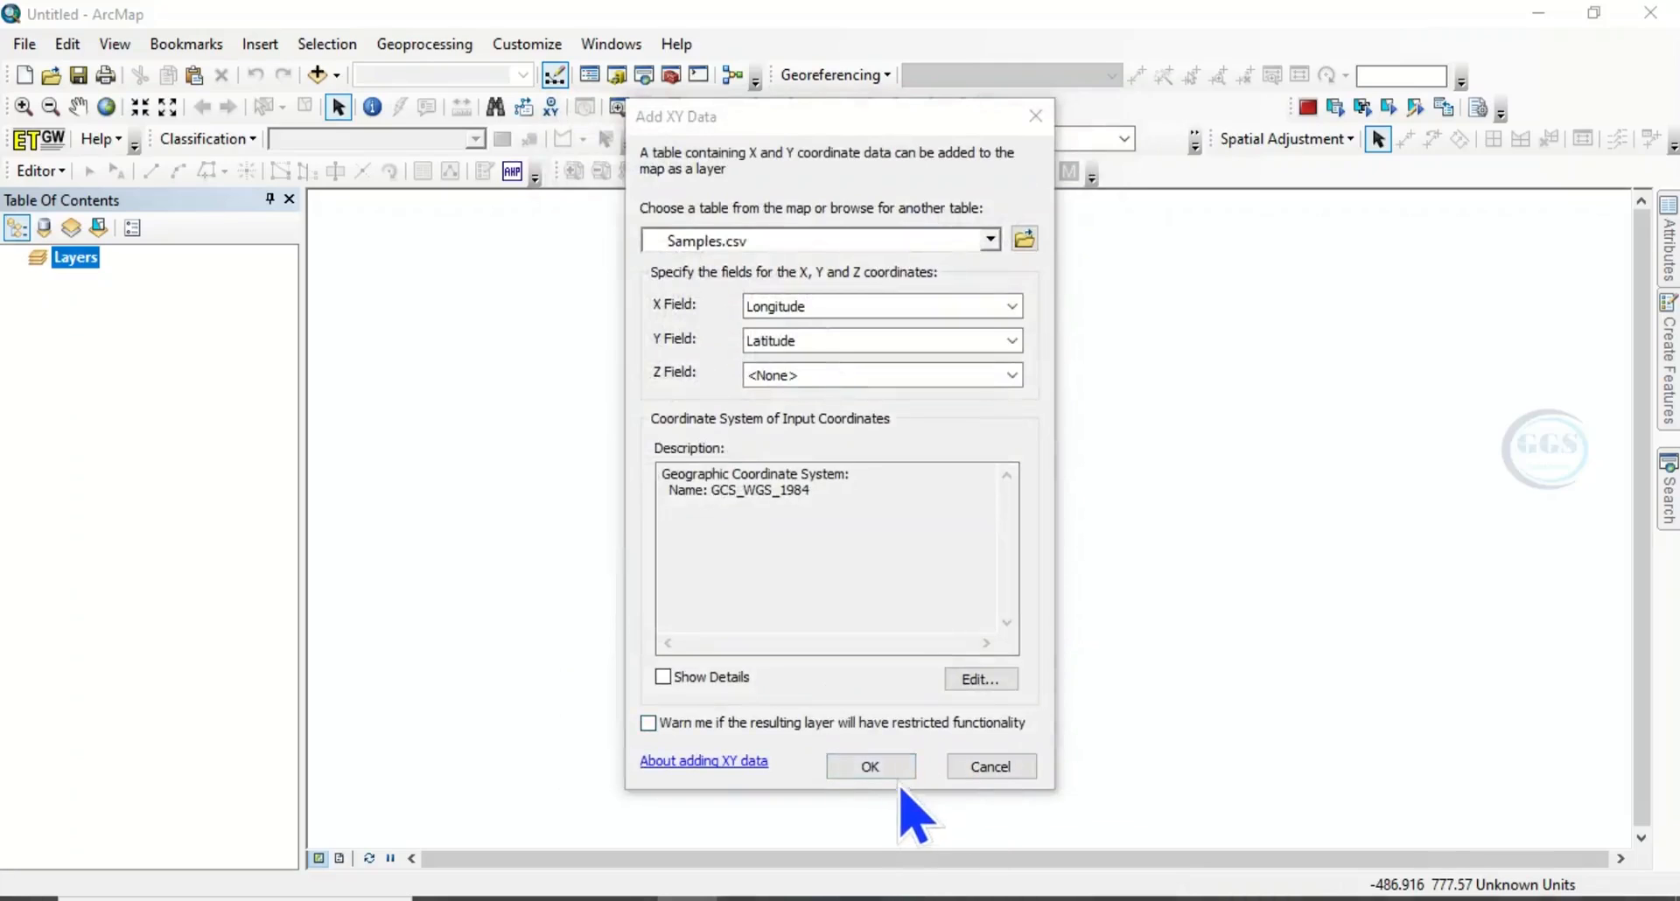
{"action": "left_click", "coordinate": [871, 767]}
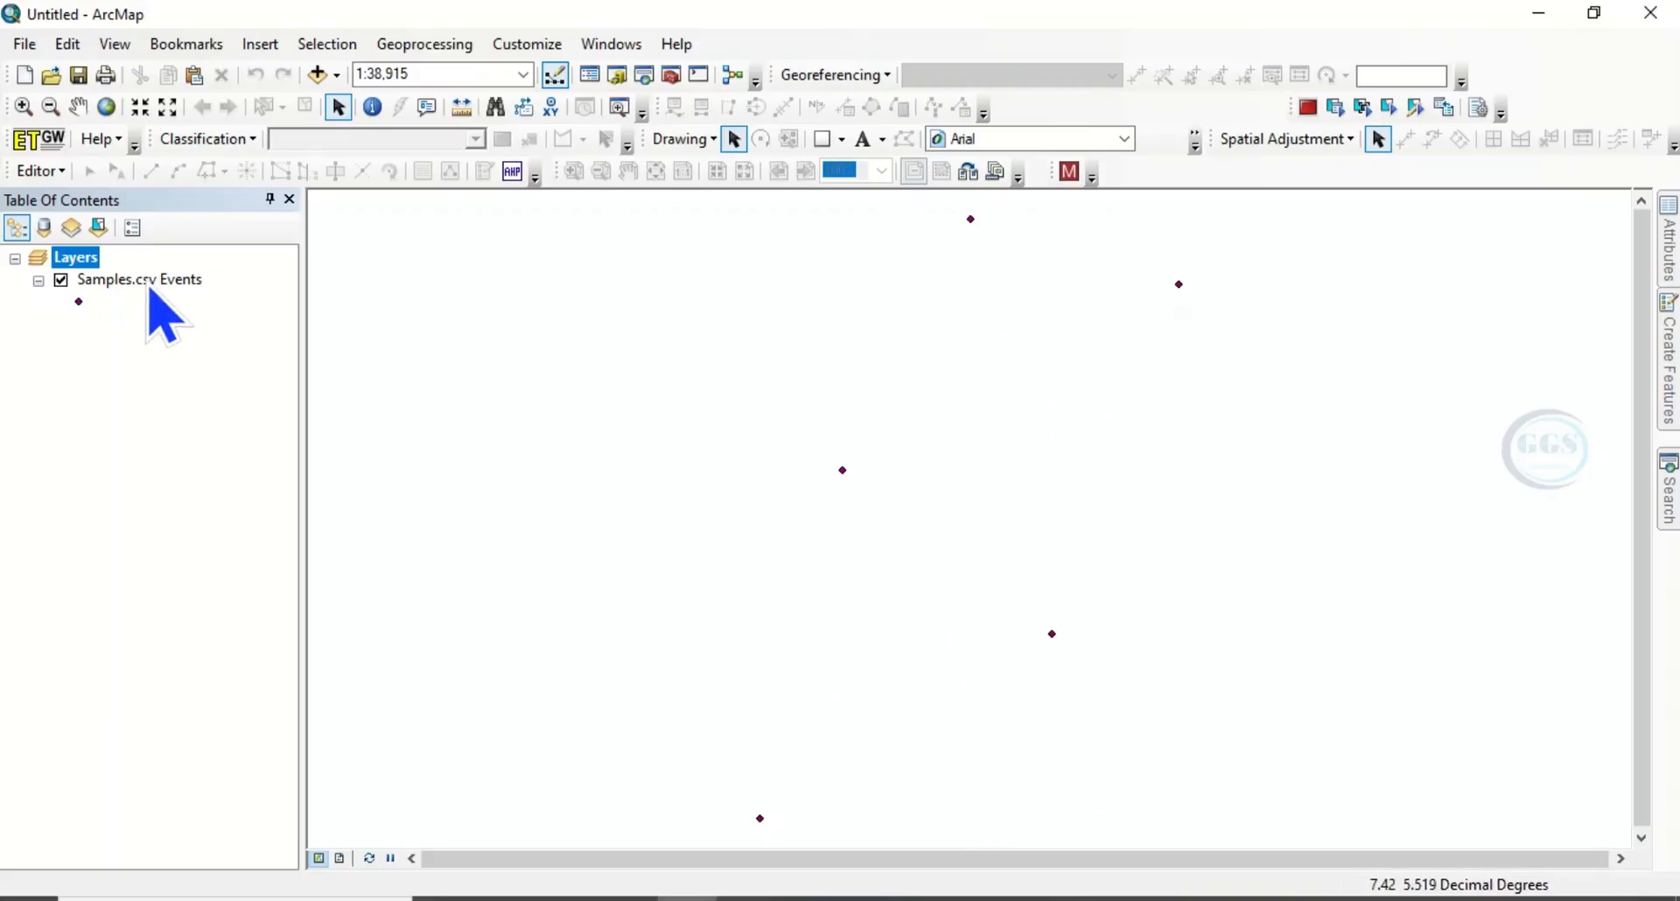
- Start exporting all features of the Samples.csv Events layer, with the Desktop's EXERCISE folder as the output location
{"action": "left_click", "coordinate": [134, 281]}
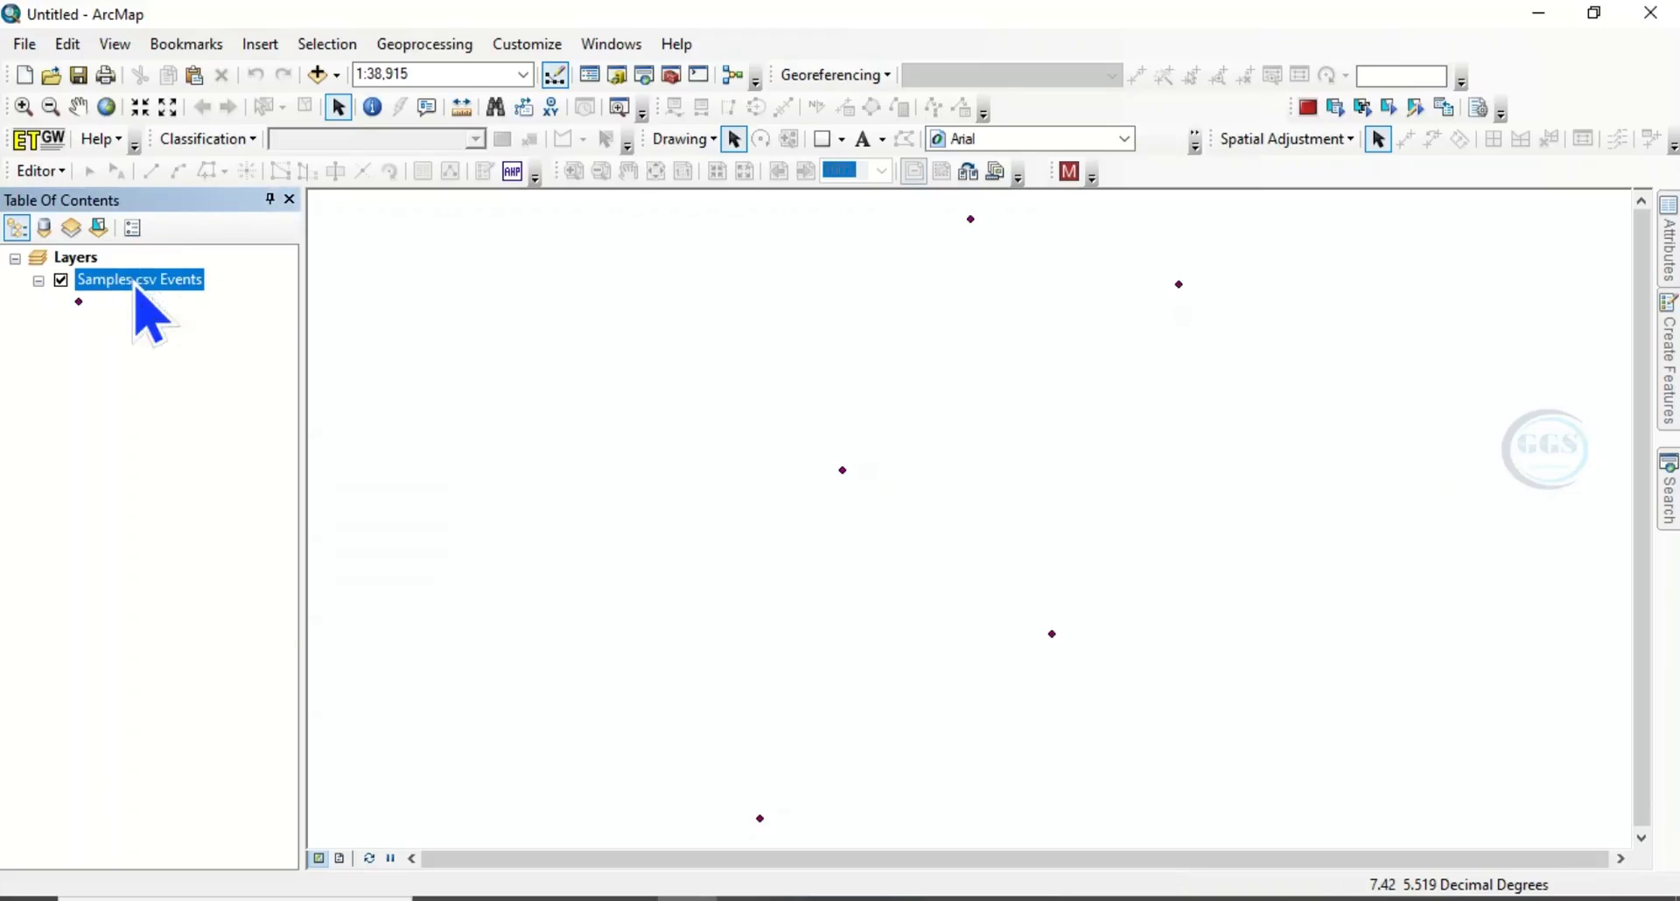
{"action": "right_click", "coordinate": [136, 280]}
{"action": "mouse_move", "coordinate": [254, 713]}
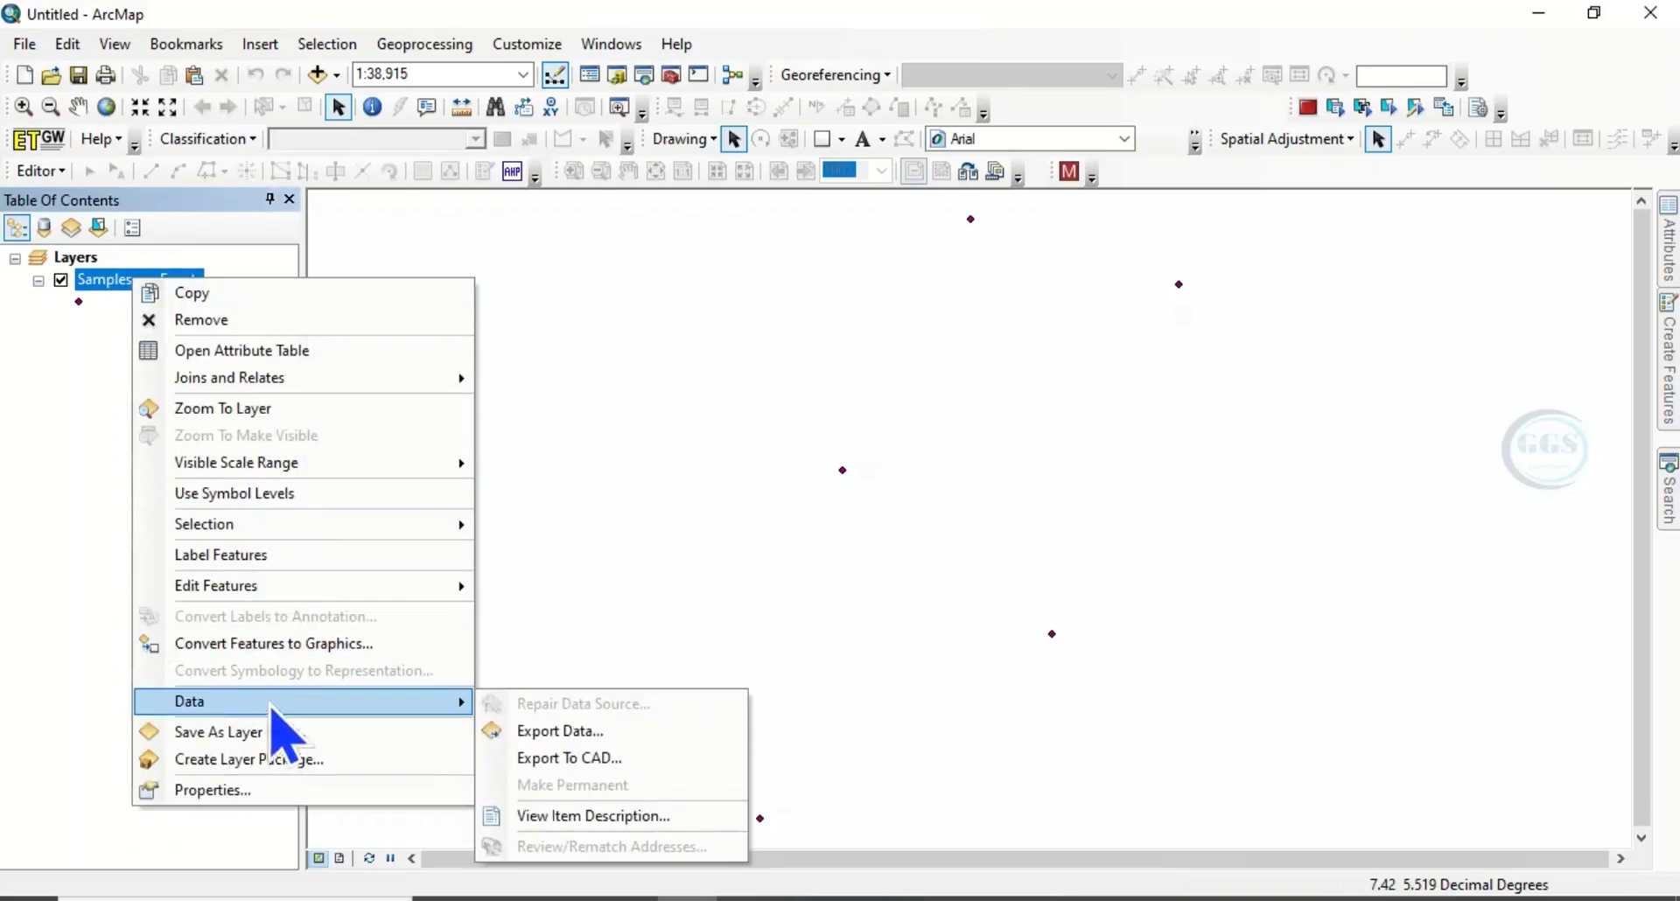
{"action": "left_click", "coordinate": [555, 732]}
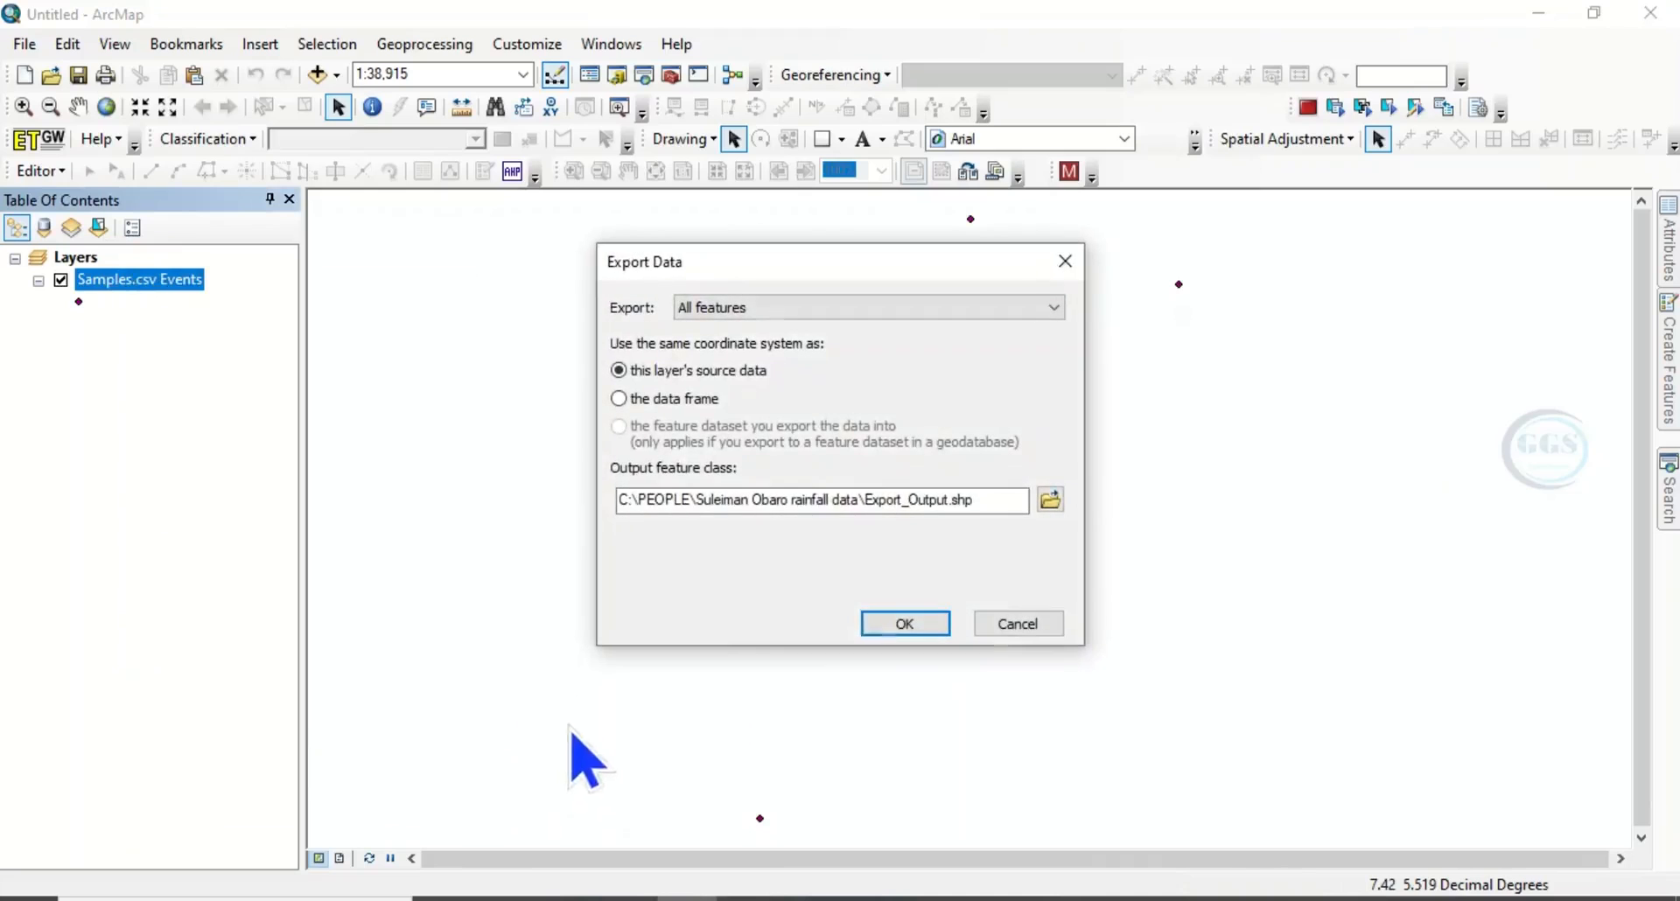
{"action": "left_click", "coordinate": [1051, 506]}
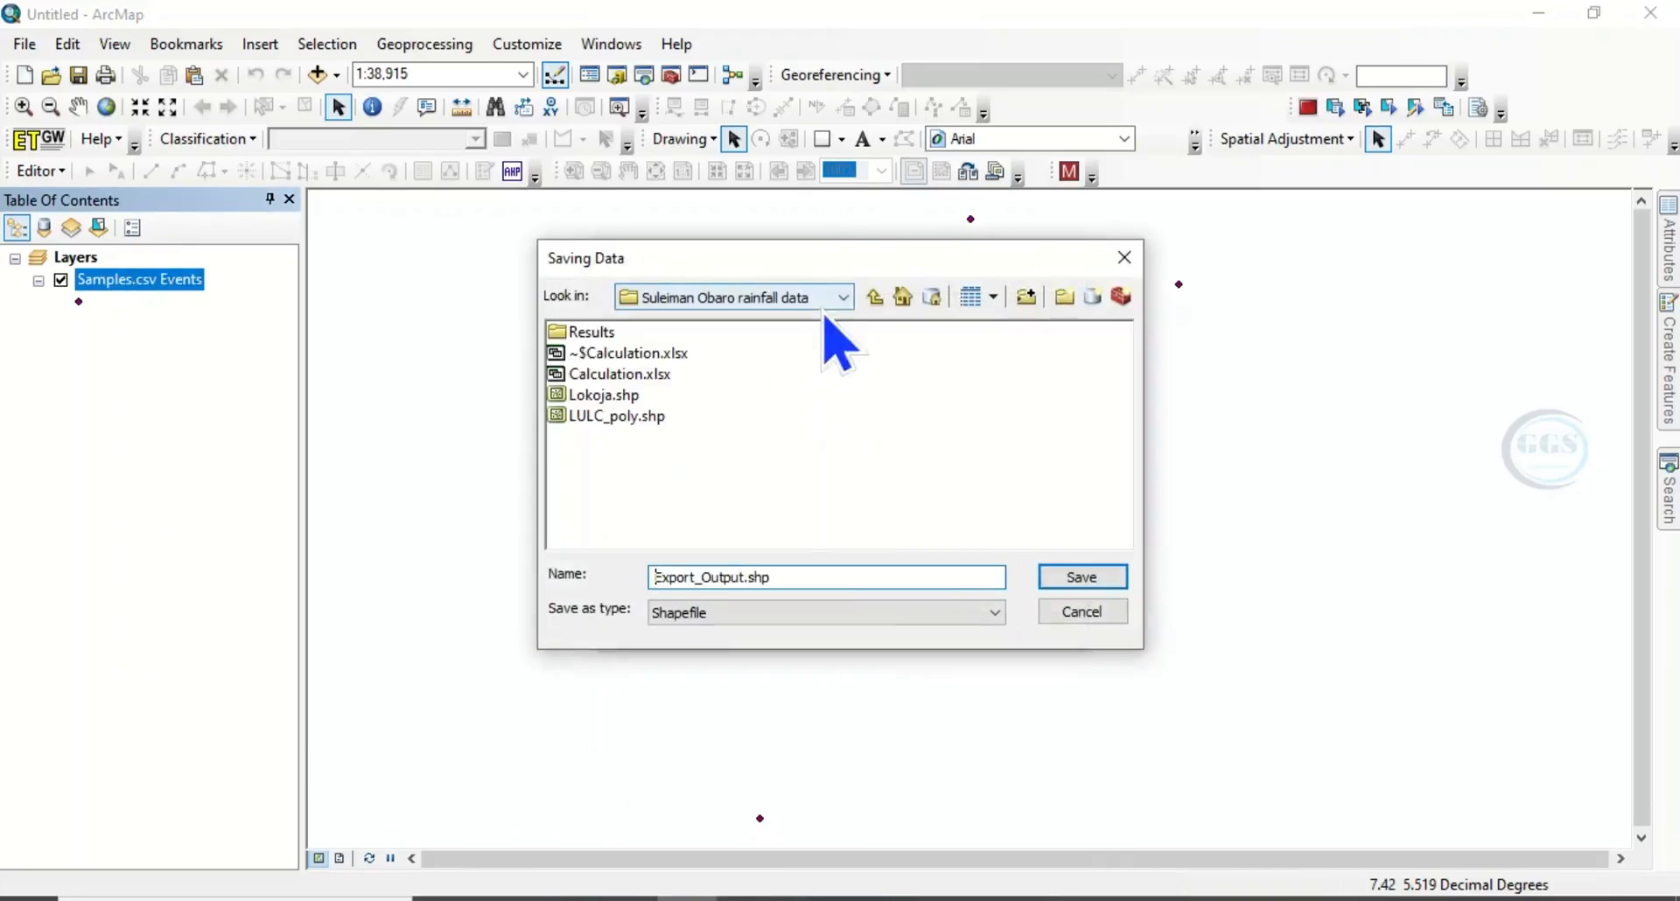
{"action": "left_click", "coordinate": [875, 298]}
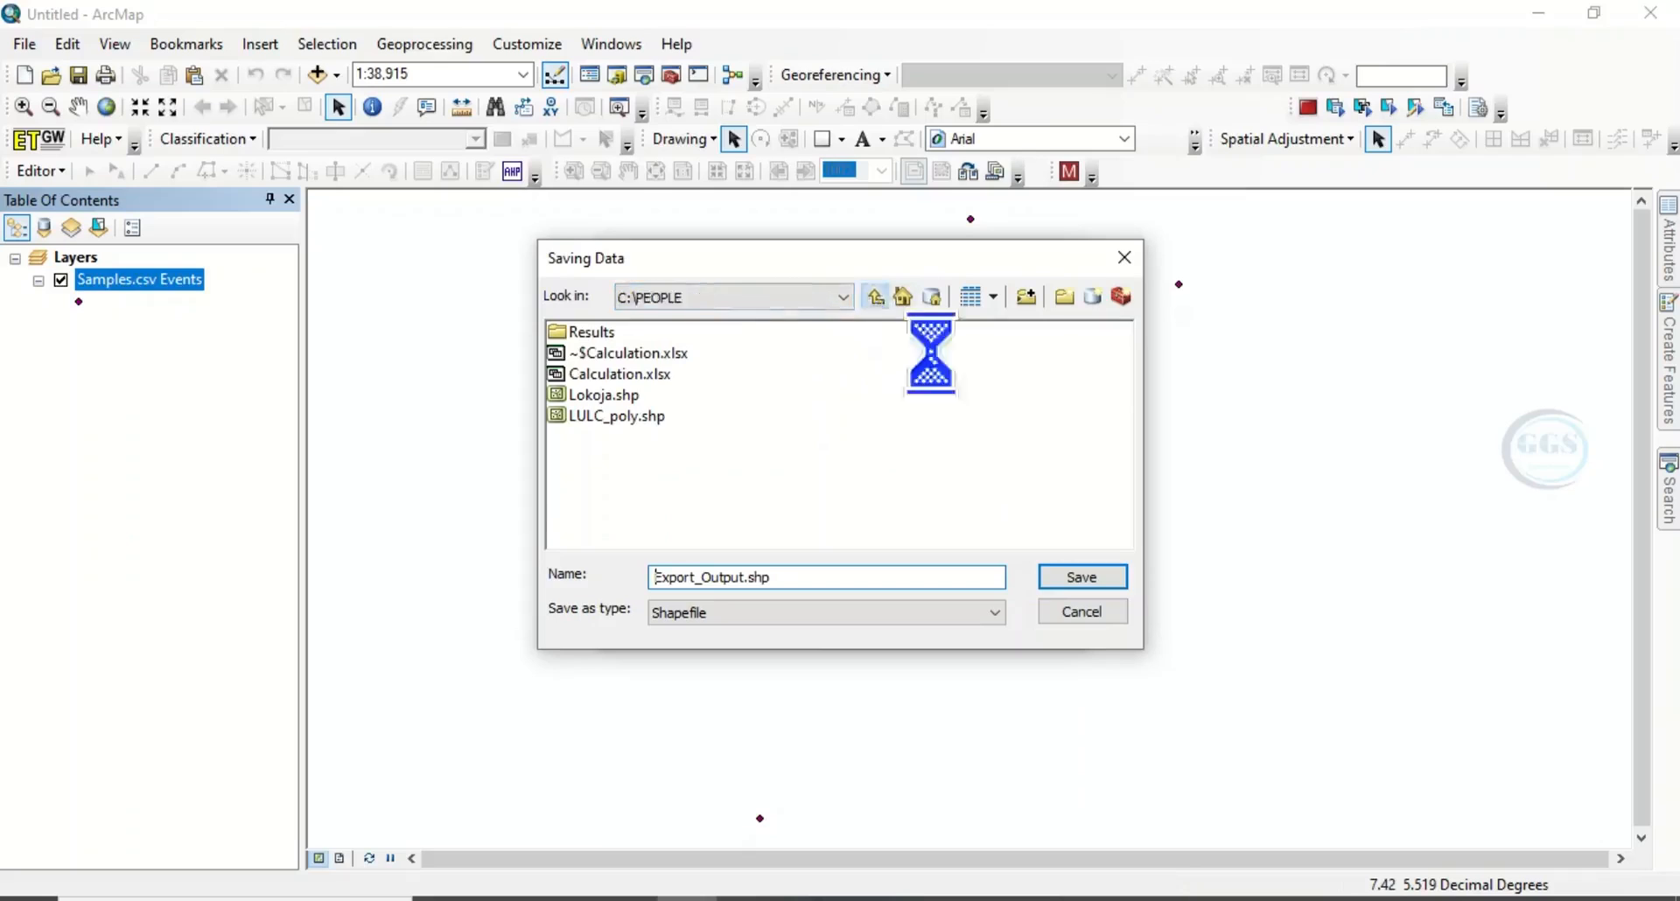
{"action": "left_click", "coordinate": [878, 303]}
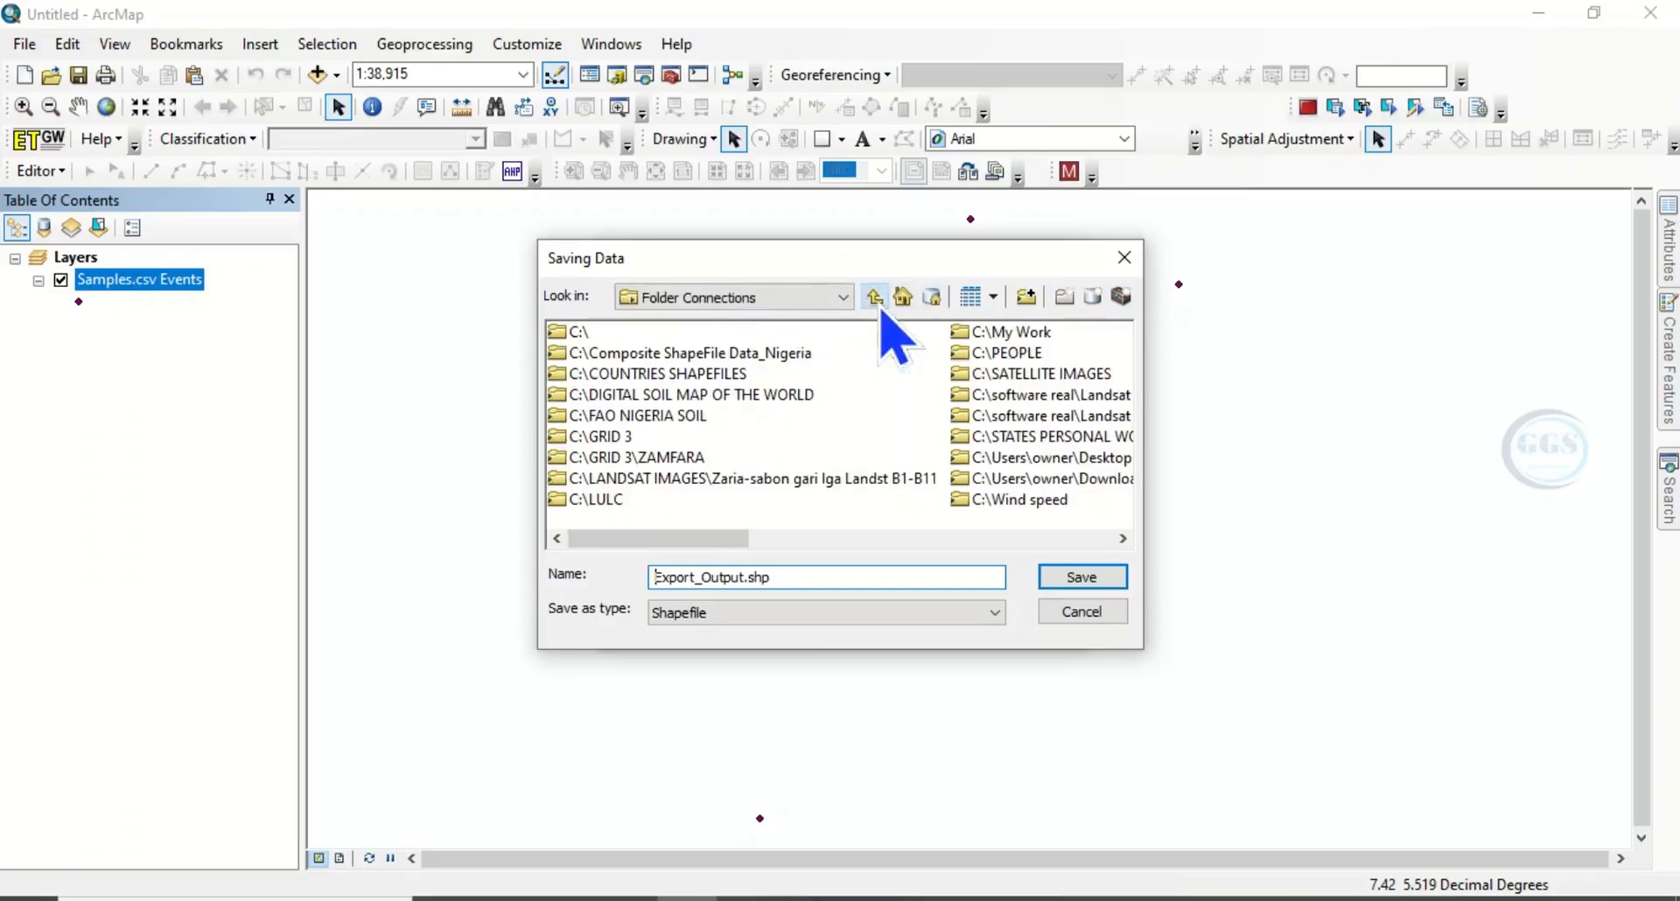
{"action": "double_click", "coordinate": [1065, 461]}
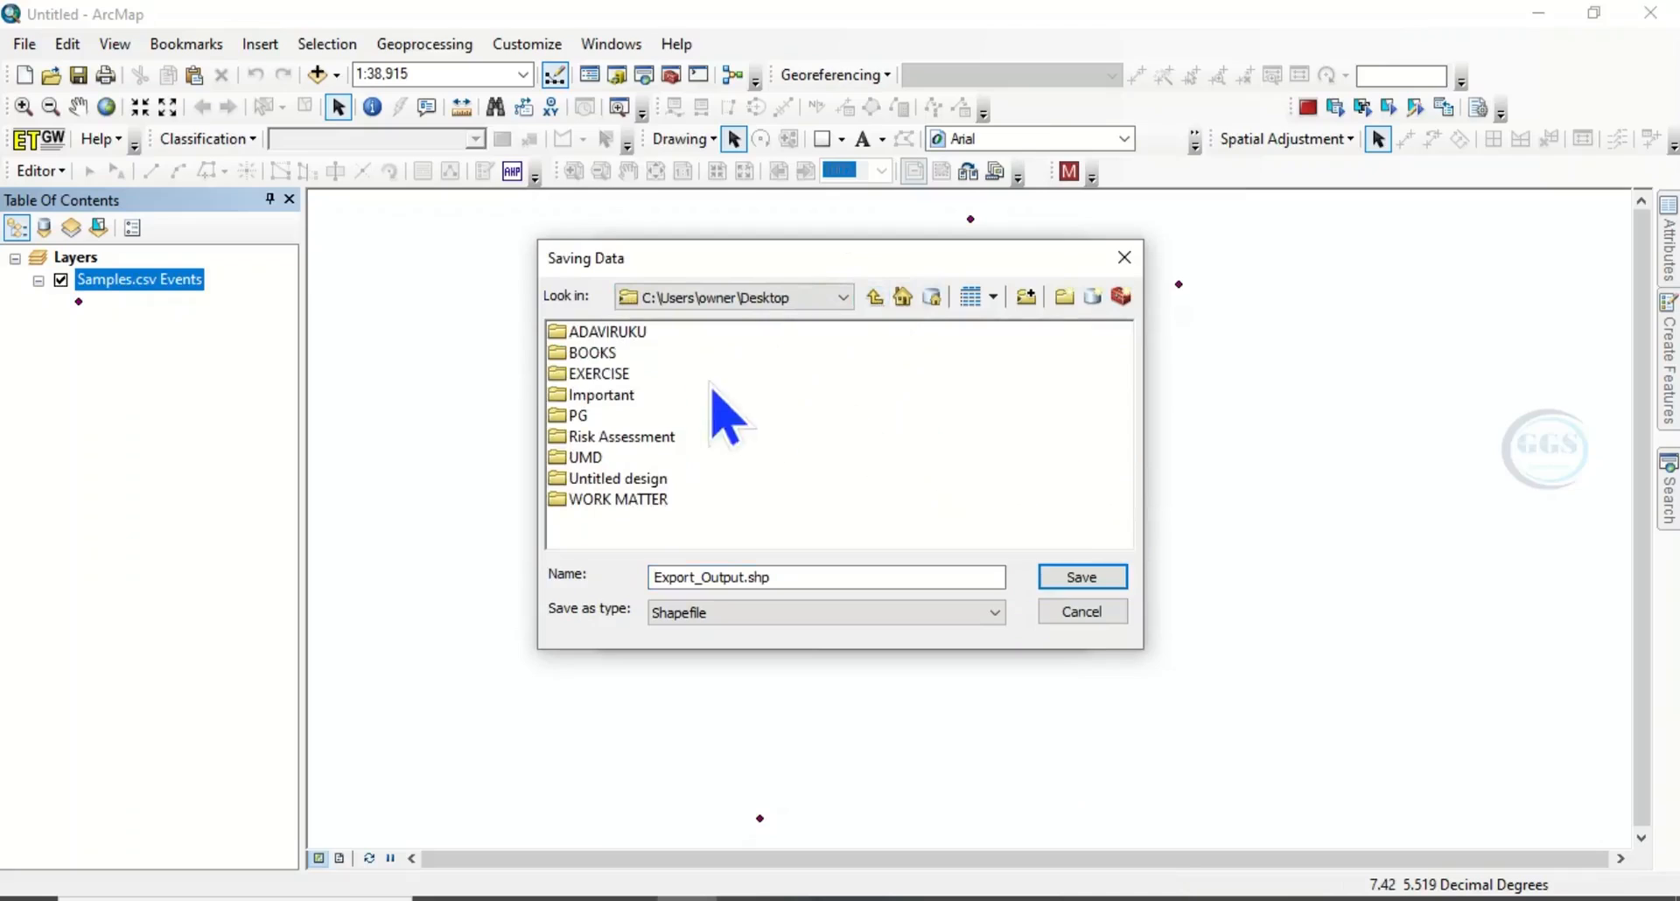
{"action": "double_click", "coordinate": [603, 375]}
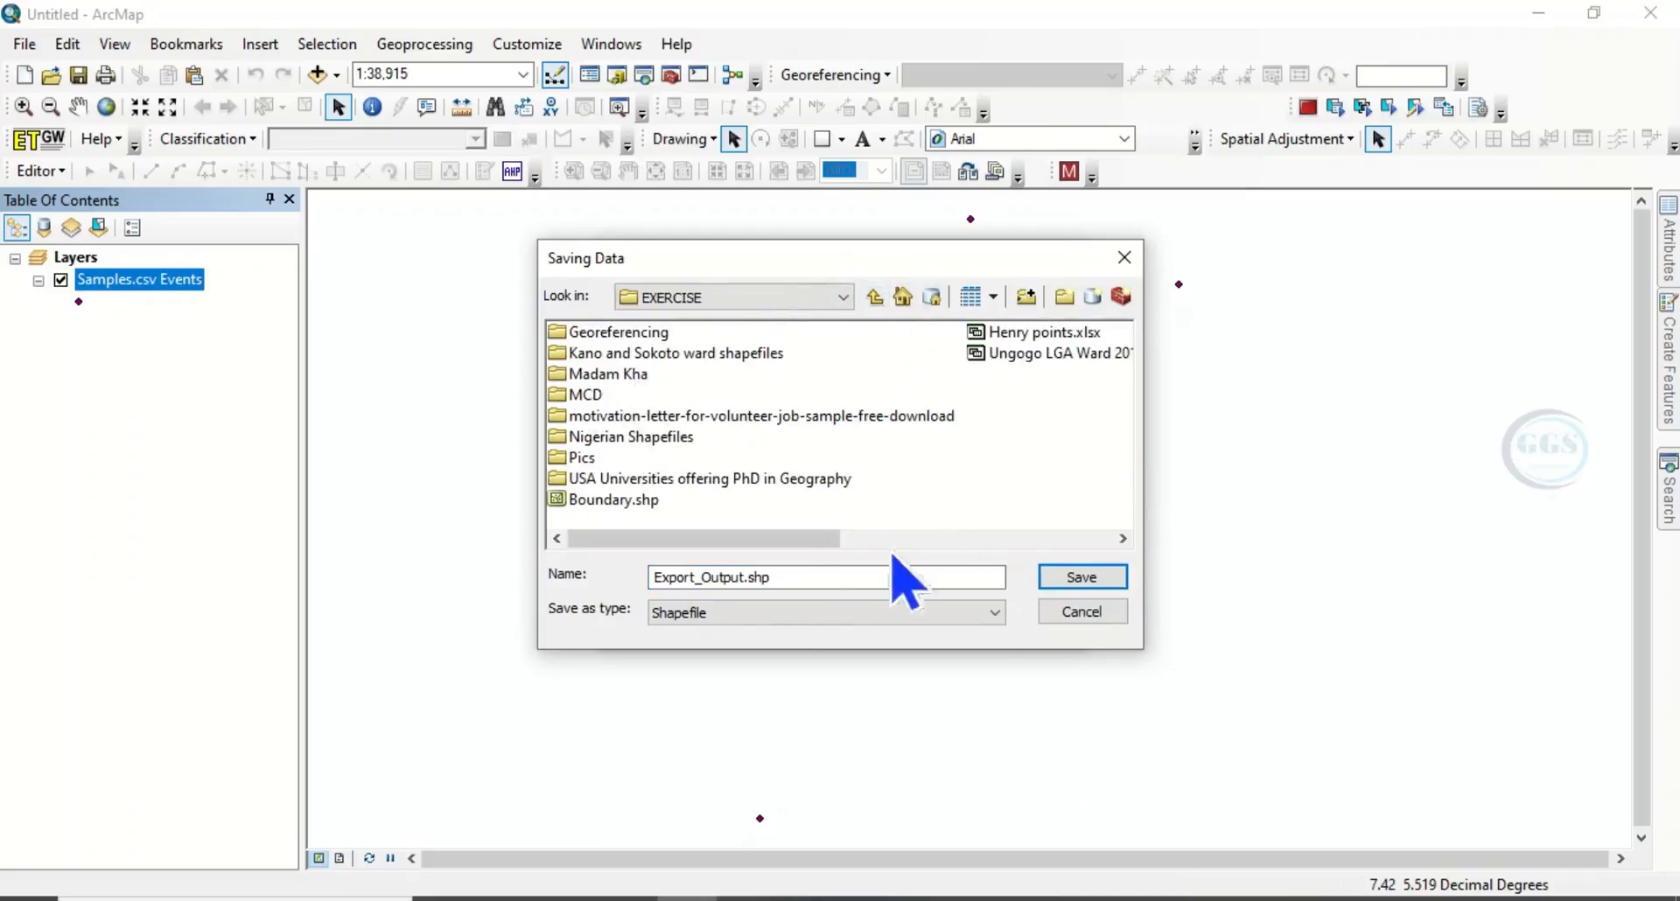
- Name the output shapefile Sample1, run the export, and add the exported data to the map as a layer
{"action": "left_click", "coordinate": [727, 570]}
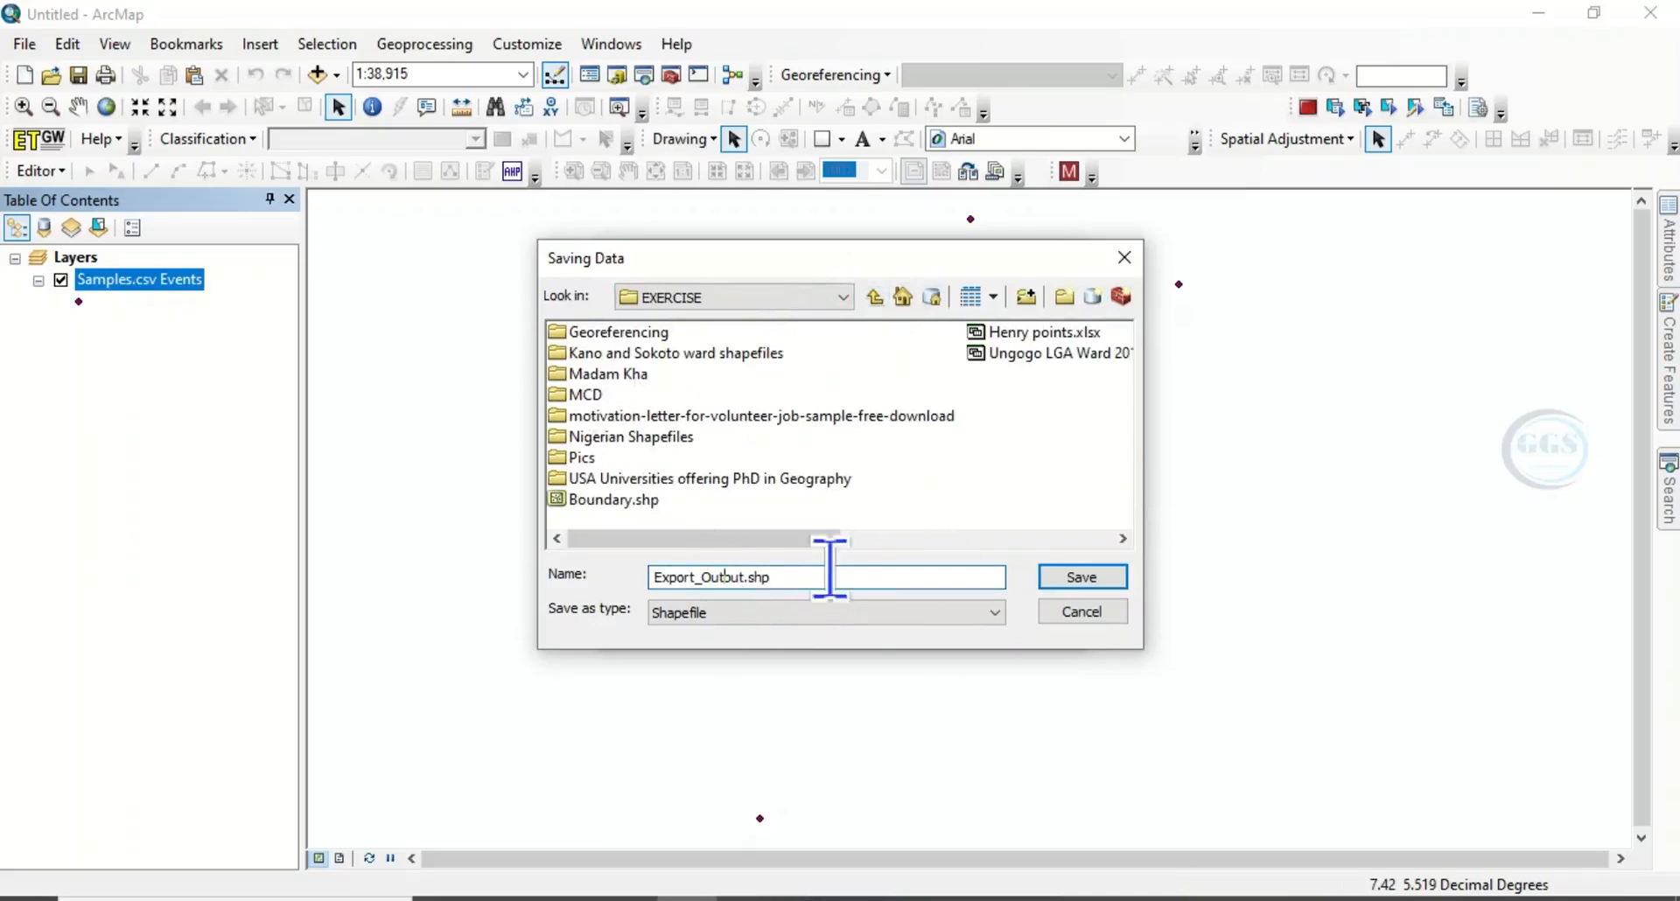
{"action": "double_click", "coordinate": [776, 573]}
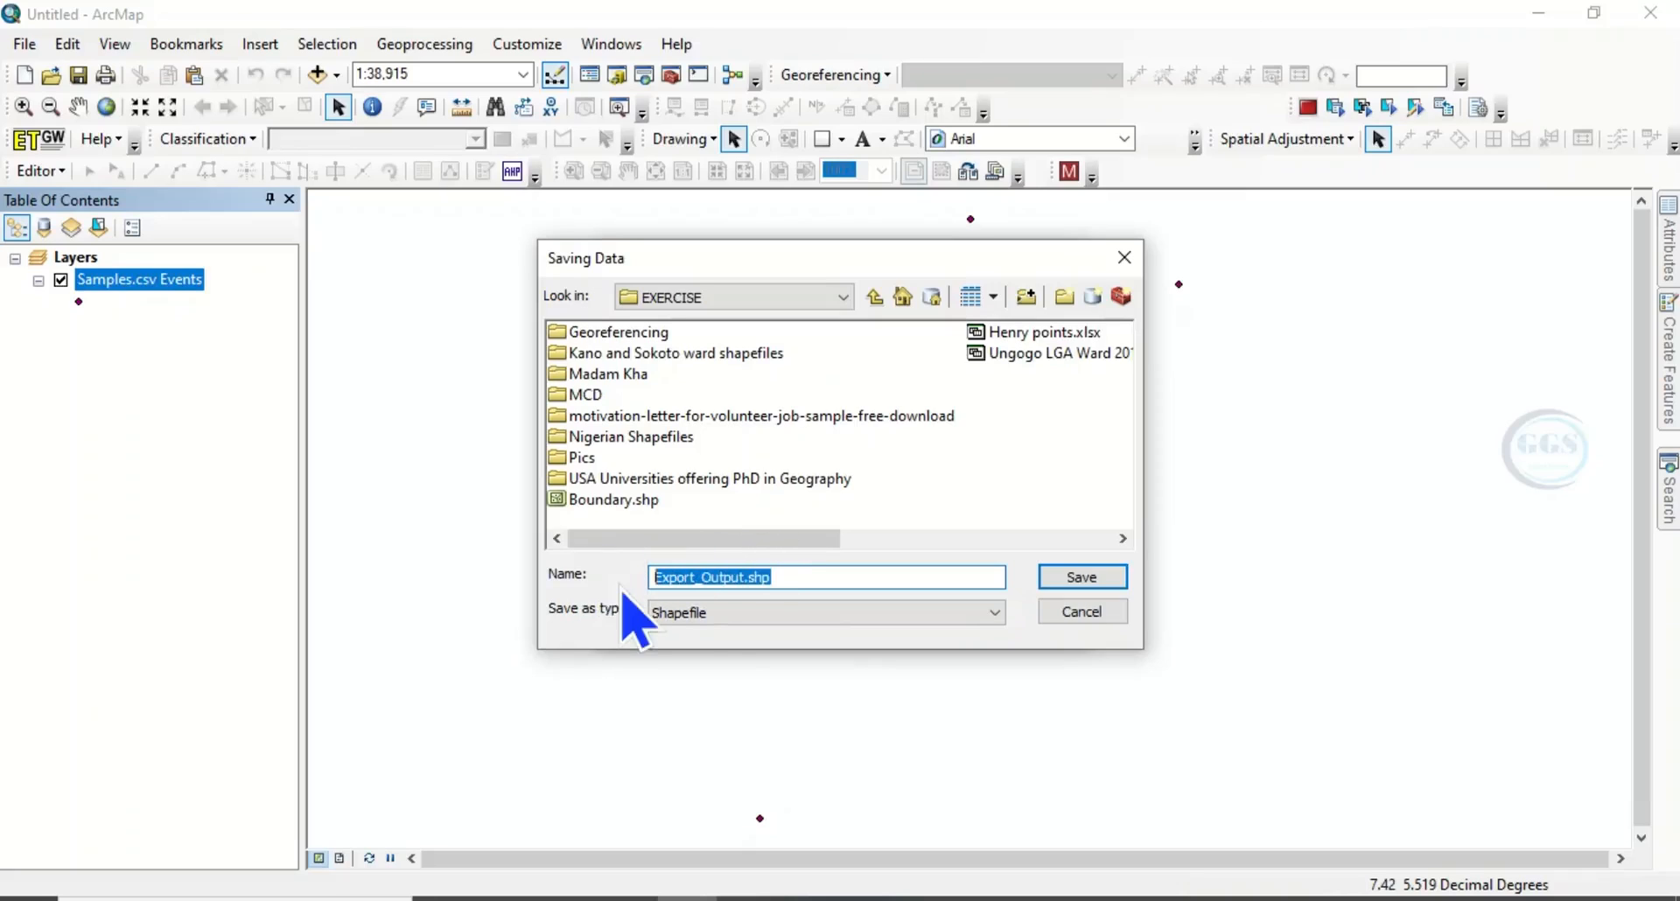
{"action": "type", "text": "Sample1"}
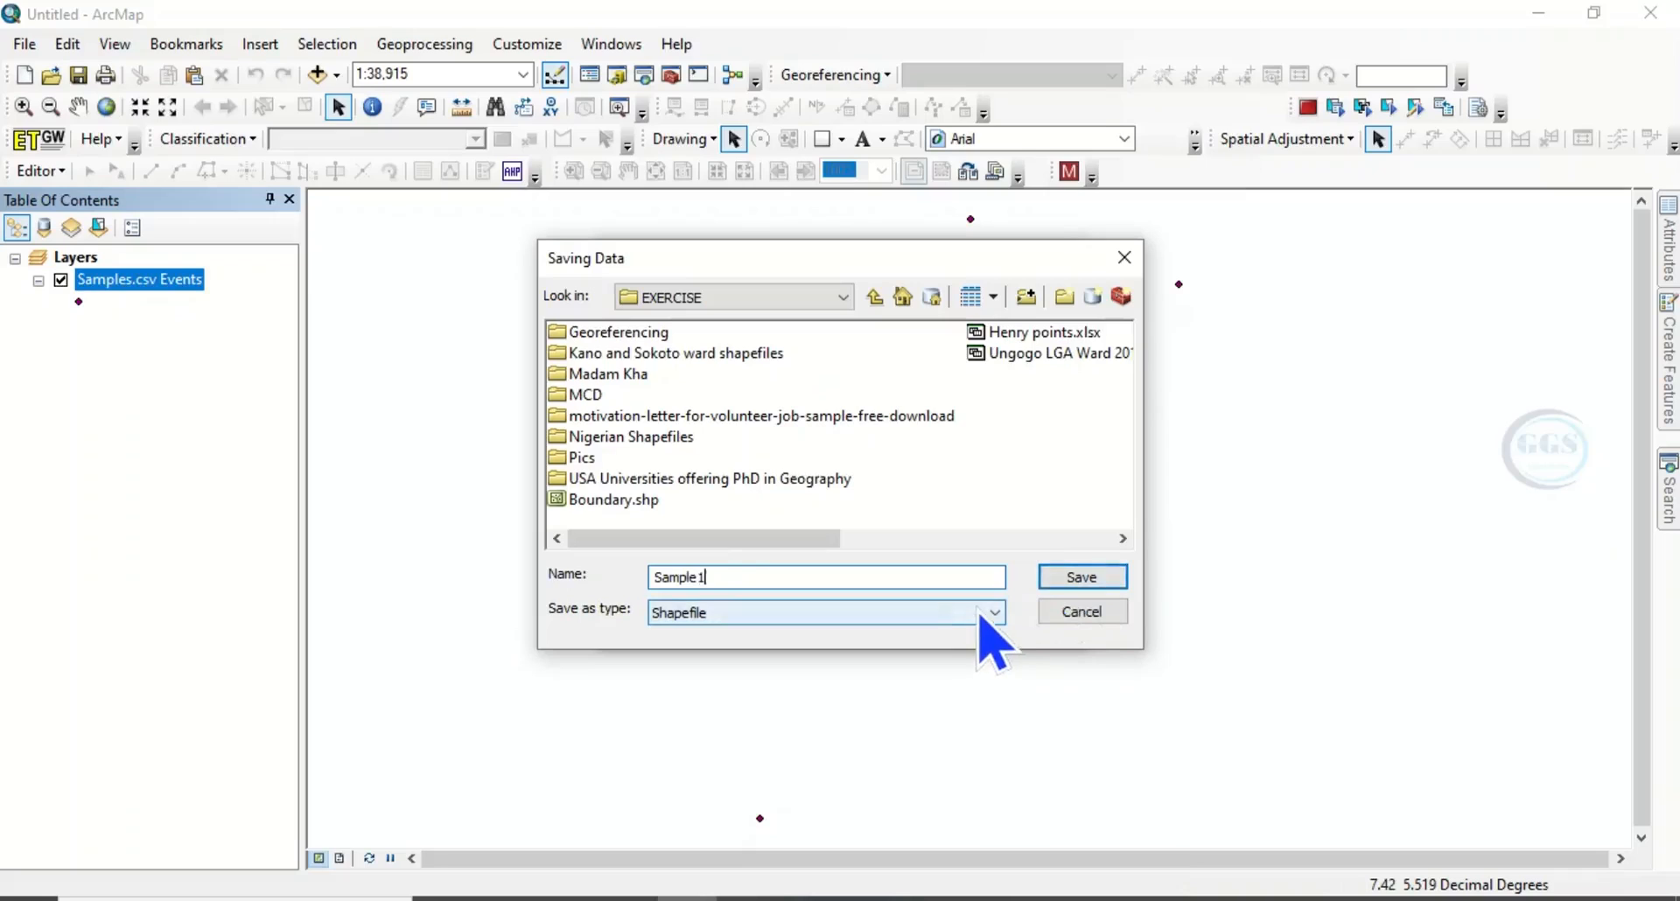
{"action": "left_click", "coordinate": [1081, 578]}
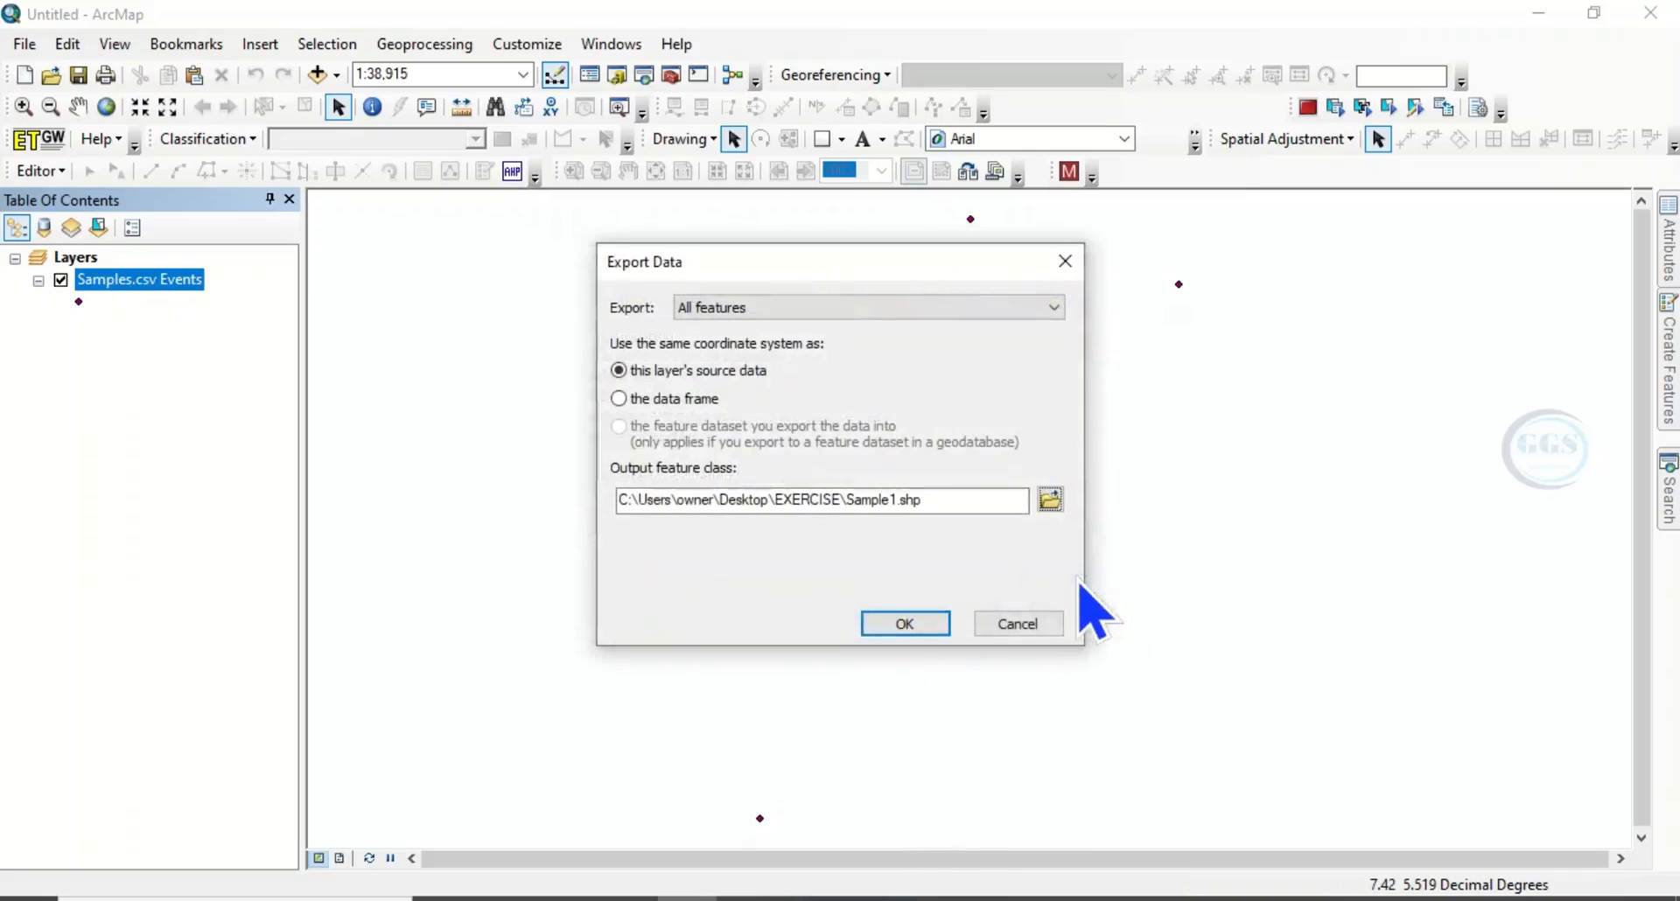
{"action": "left_click", "coordinate": [912, 627]}
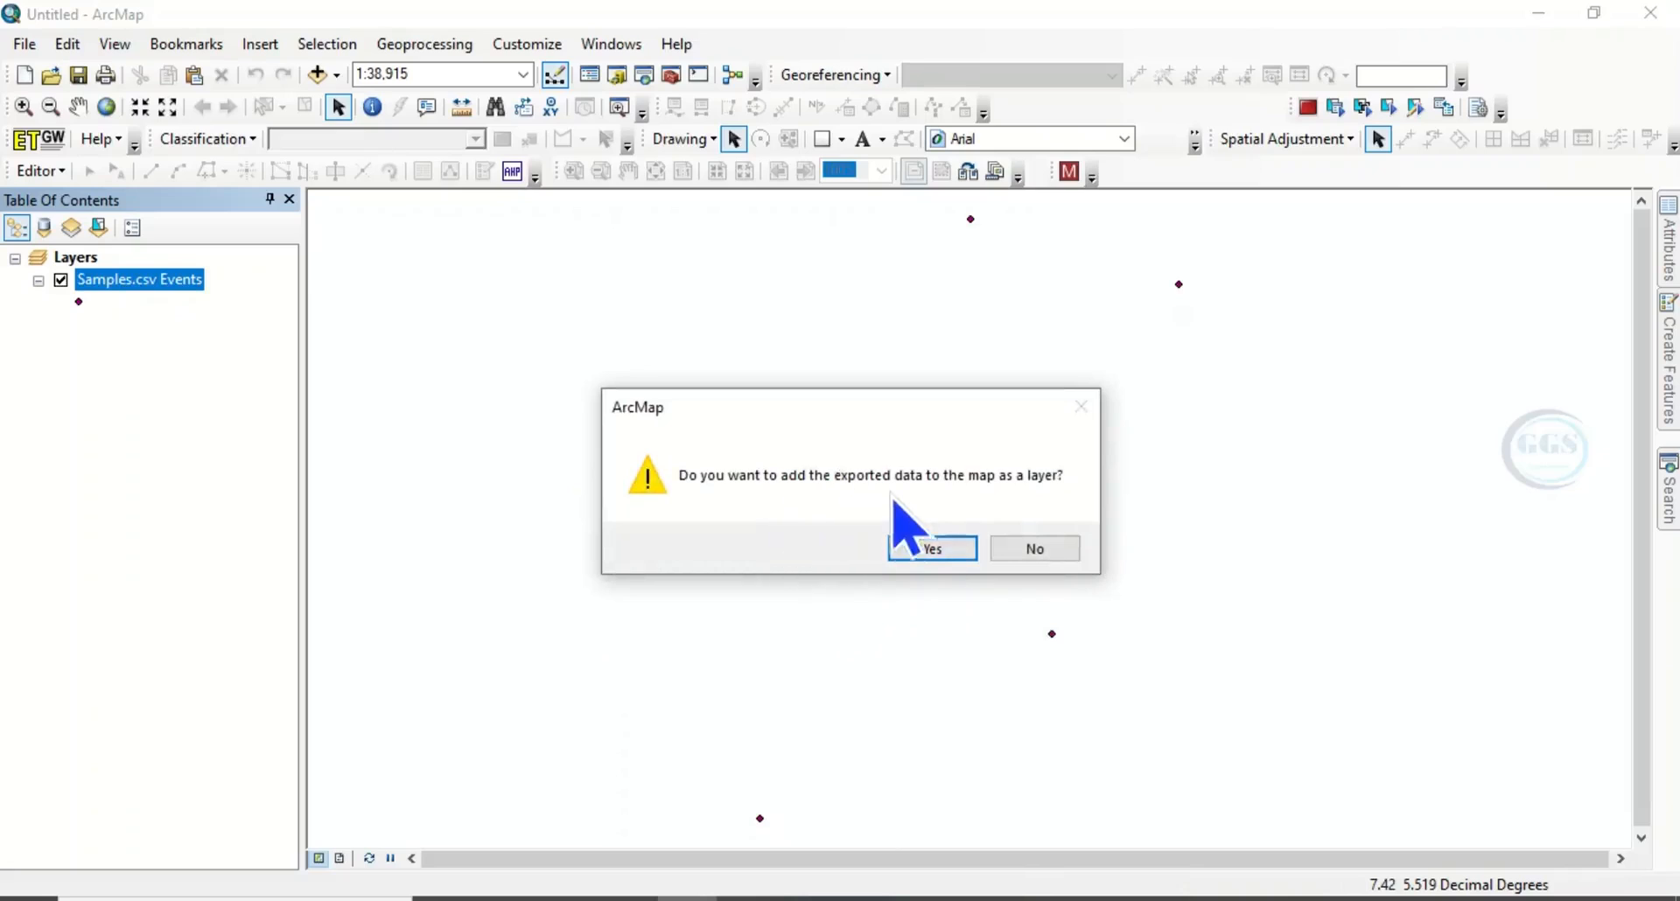
{"action": "left_click", "coordinate": [944, 551]}
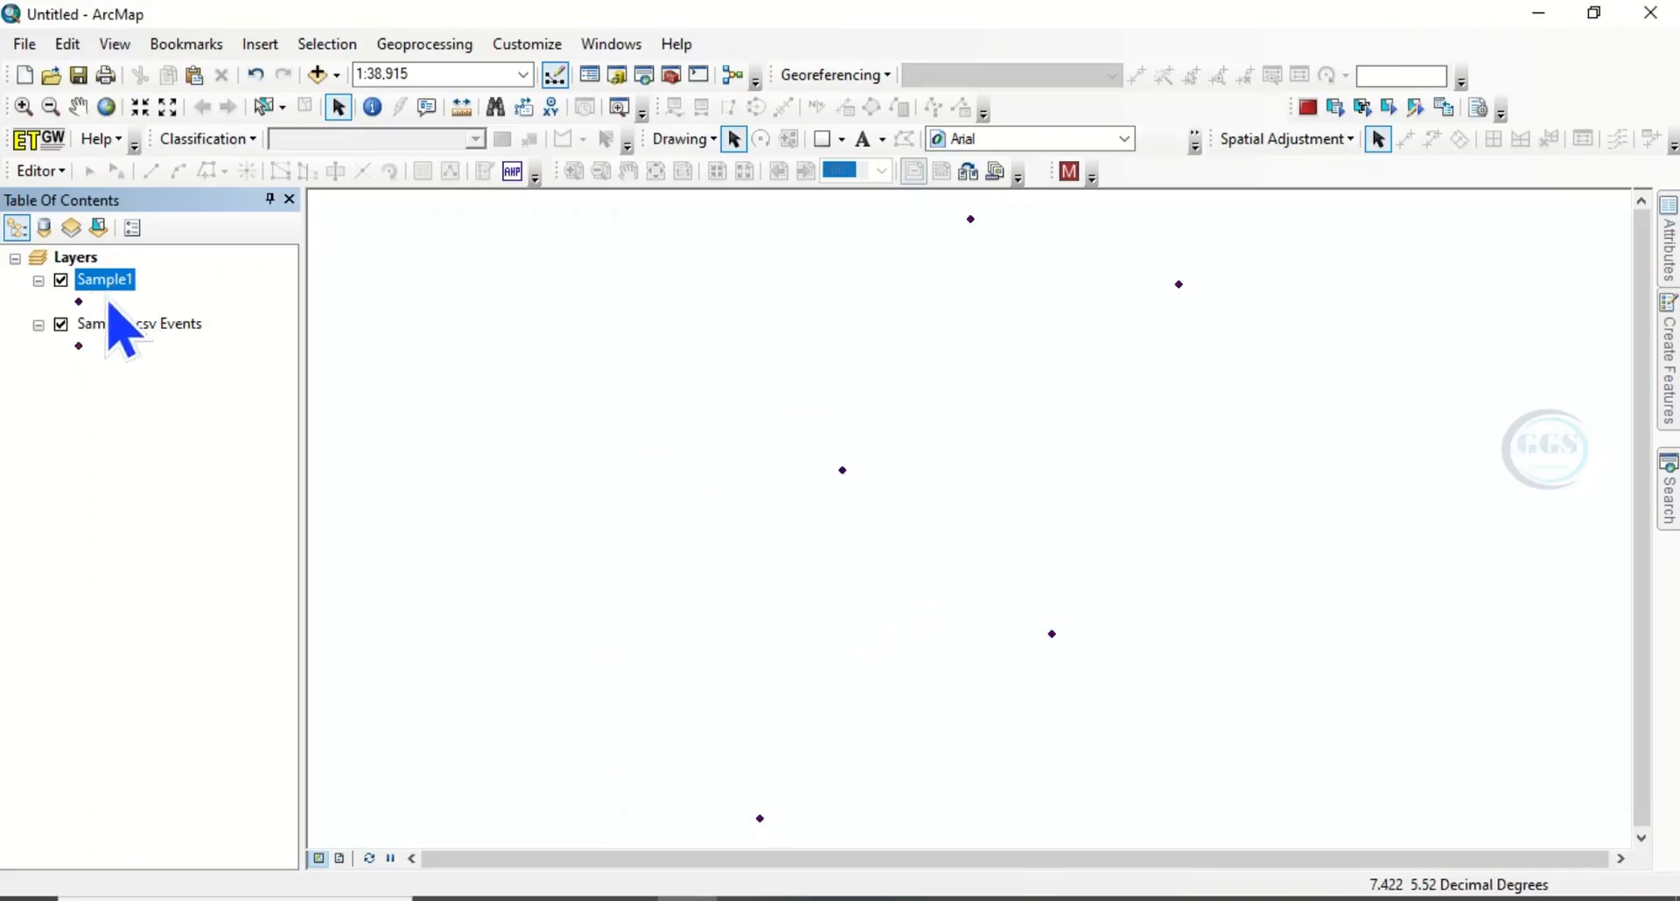
- Remove the Samples.csv Events layer from the map
{"action": "left_click", "coordinate": [105, 334]}
{"action": "right_click", "coordinate": [105, 333]}
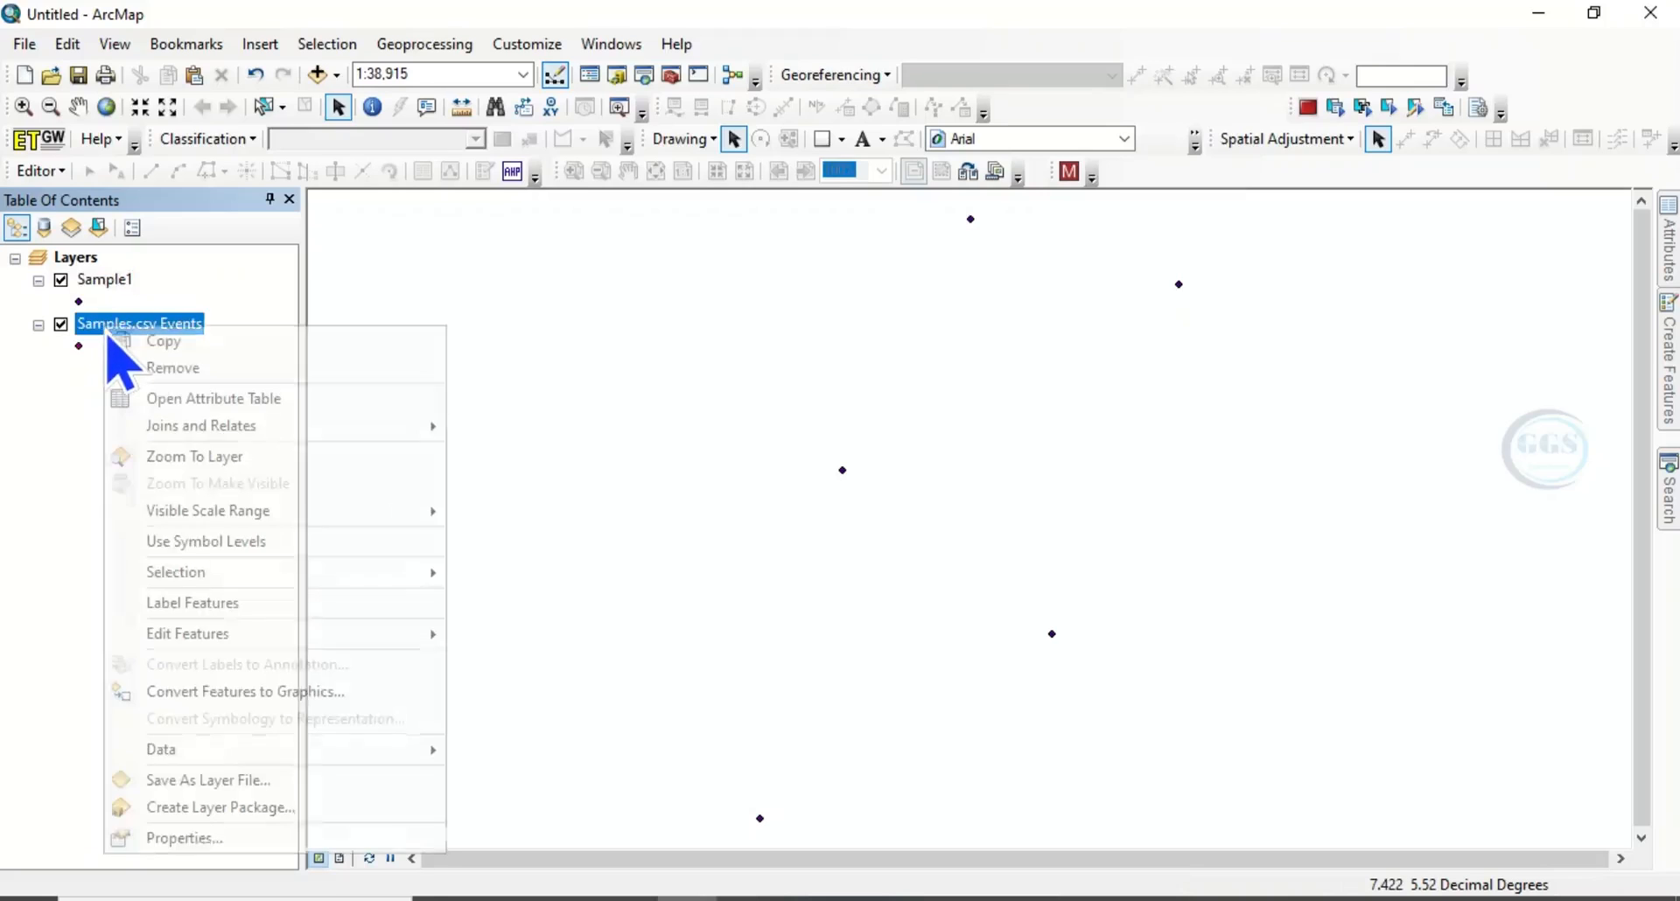
{"action": "left_click", "coordinate": [180, 368]}
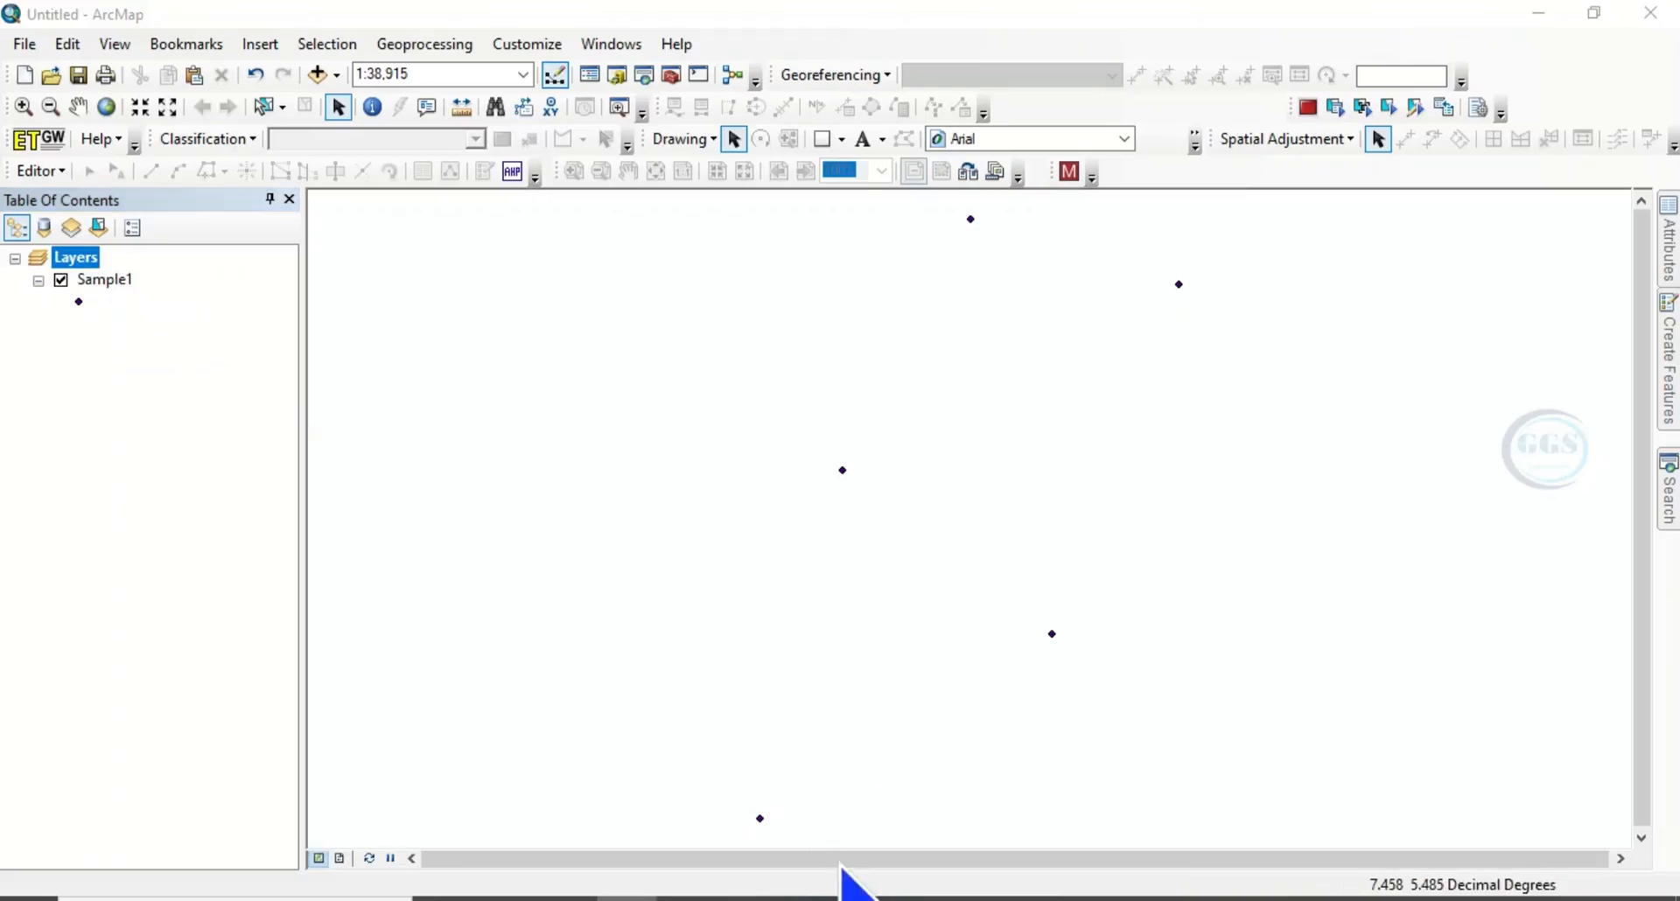
- Examine all fields of the Sample1 attribute table against the heavy metals table in the Samples Word document, then close the attribute table
{"action": "left_click", "coordinate": [127, 289]}
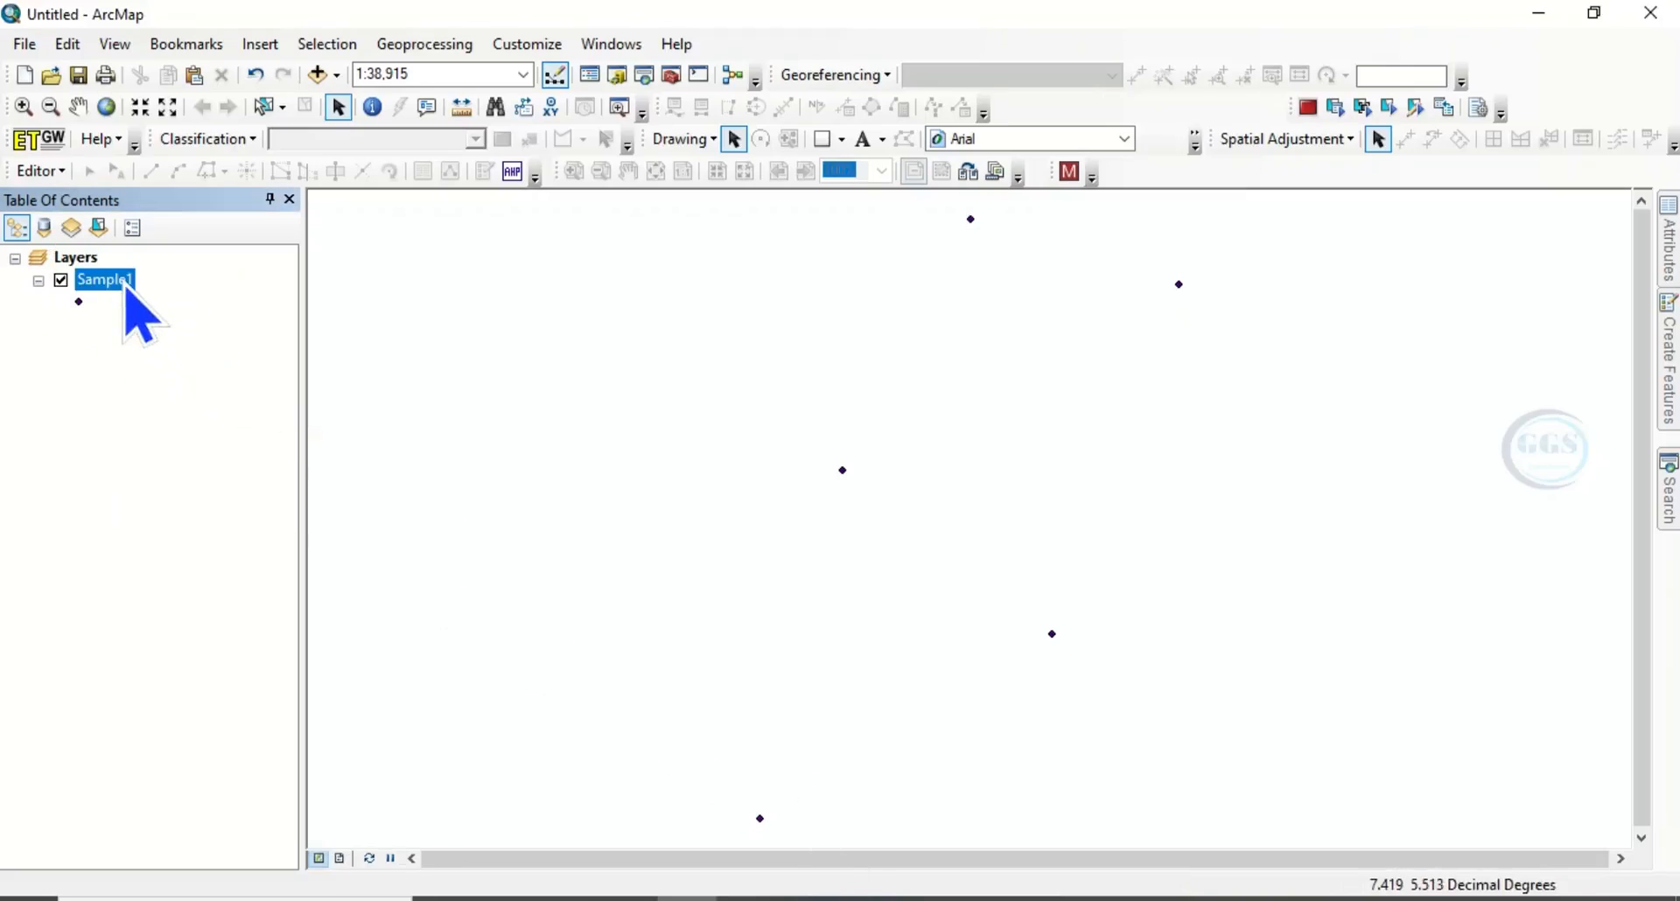
{"action": "right_click", "coordinate": [127, 289]}
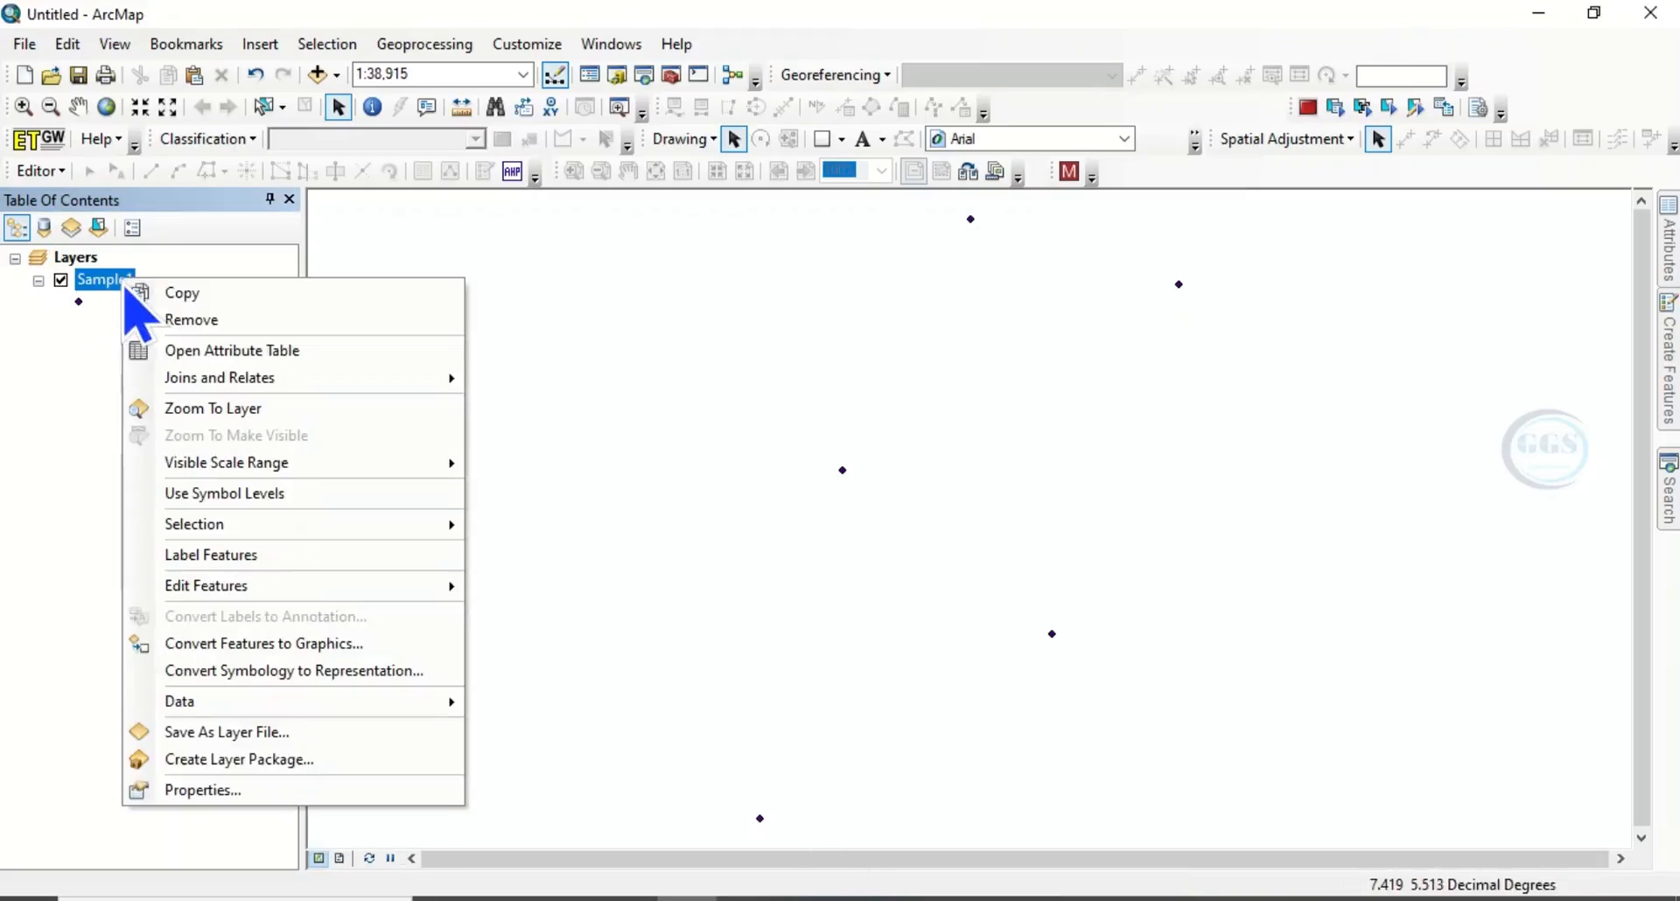
{"action": "left_click", "coordinate": [203, 349]}
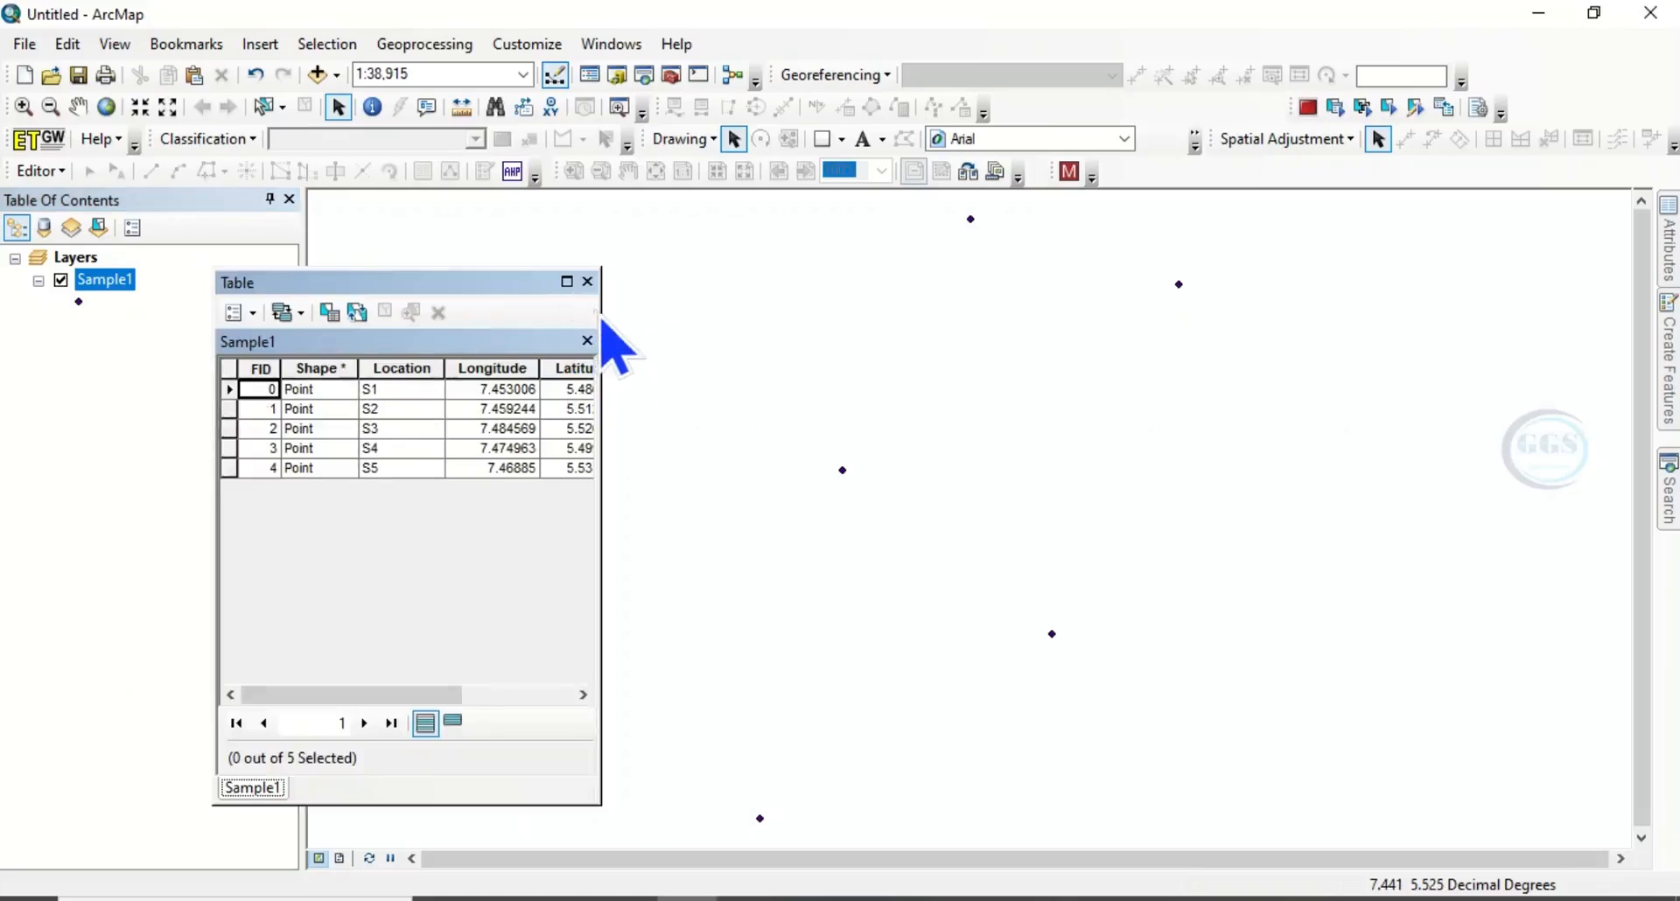
{"action": "left_click_drag", "start_coordinate": [600, 311], "coordinate": [969, 390]}
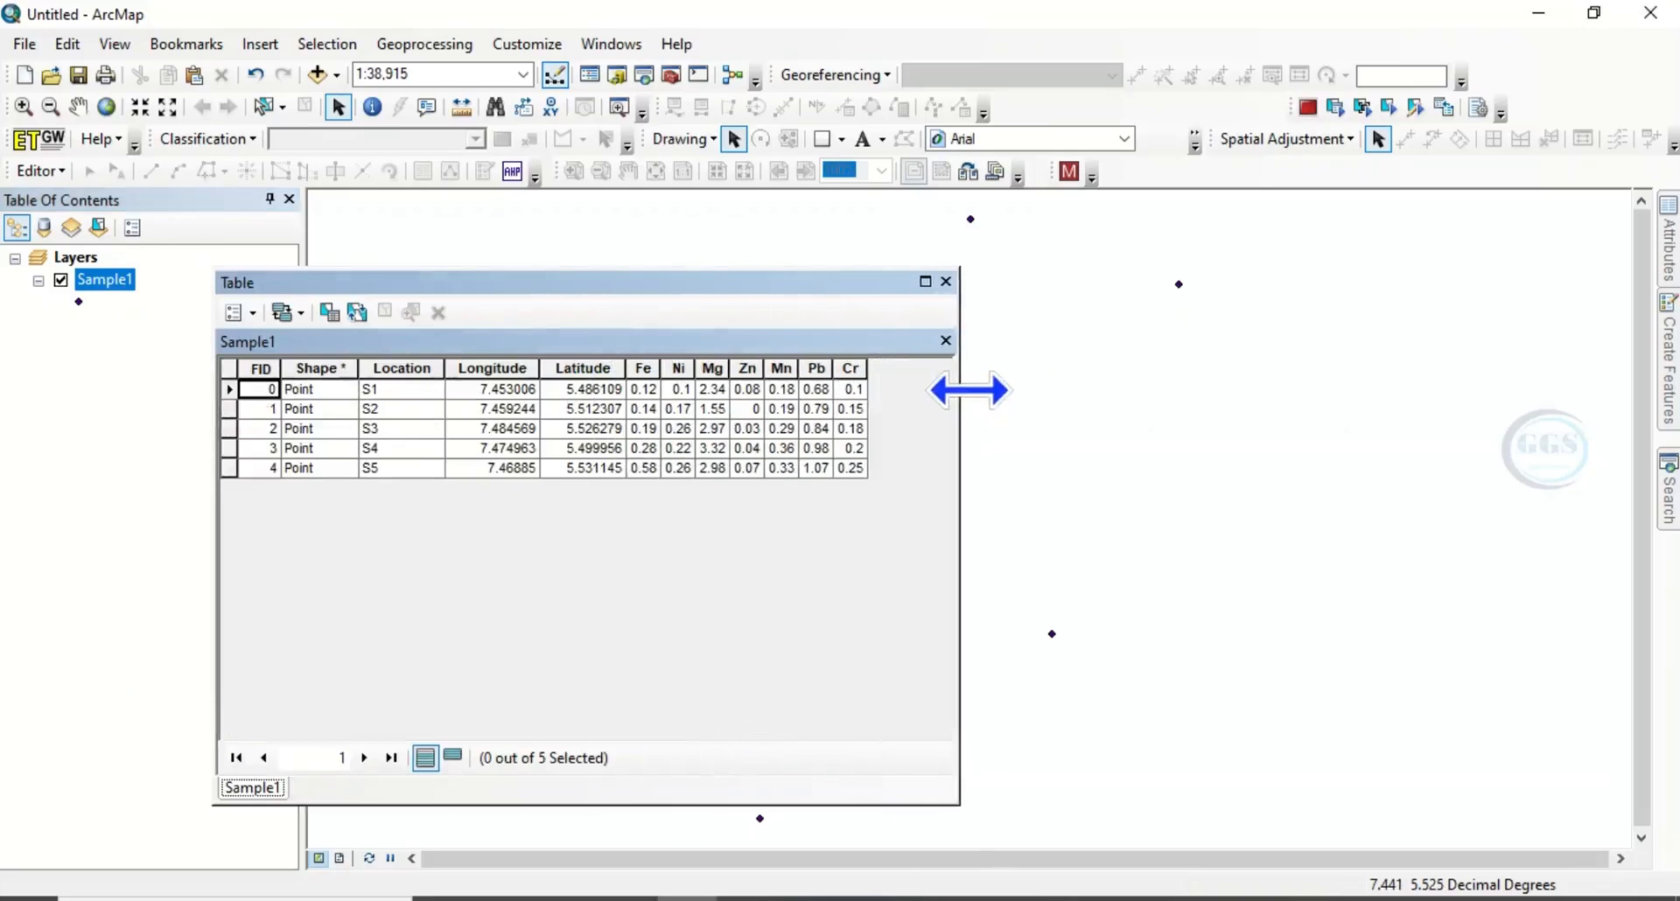
{"action": "mouse_move", "coordinate": [766, 893]}
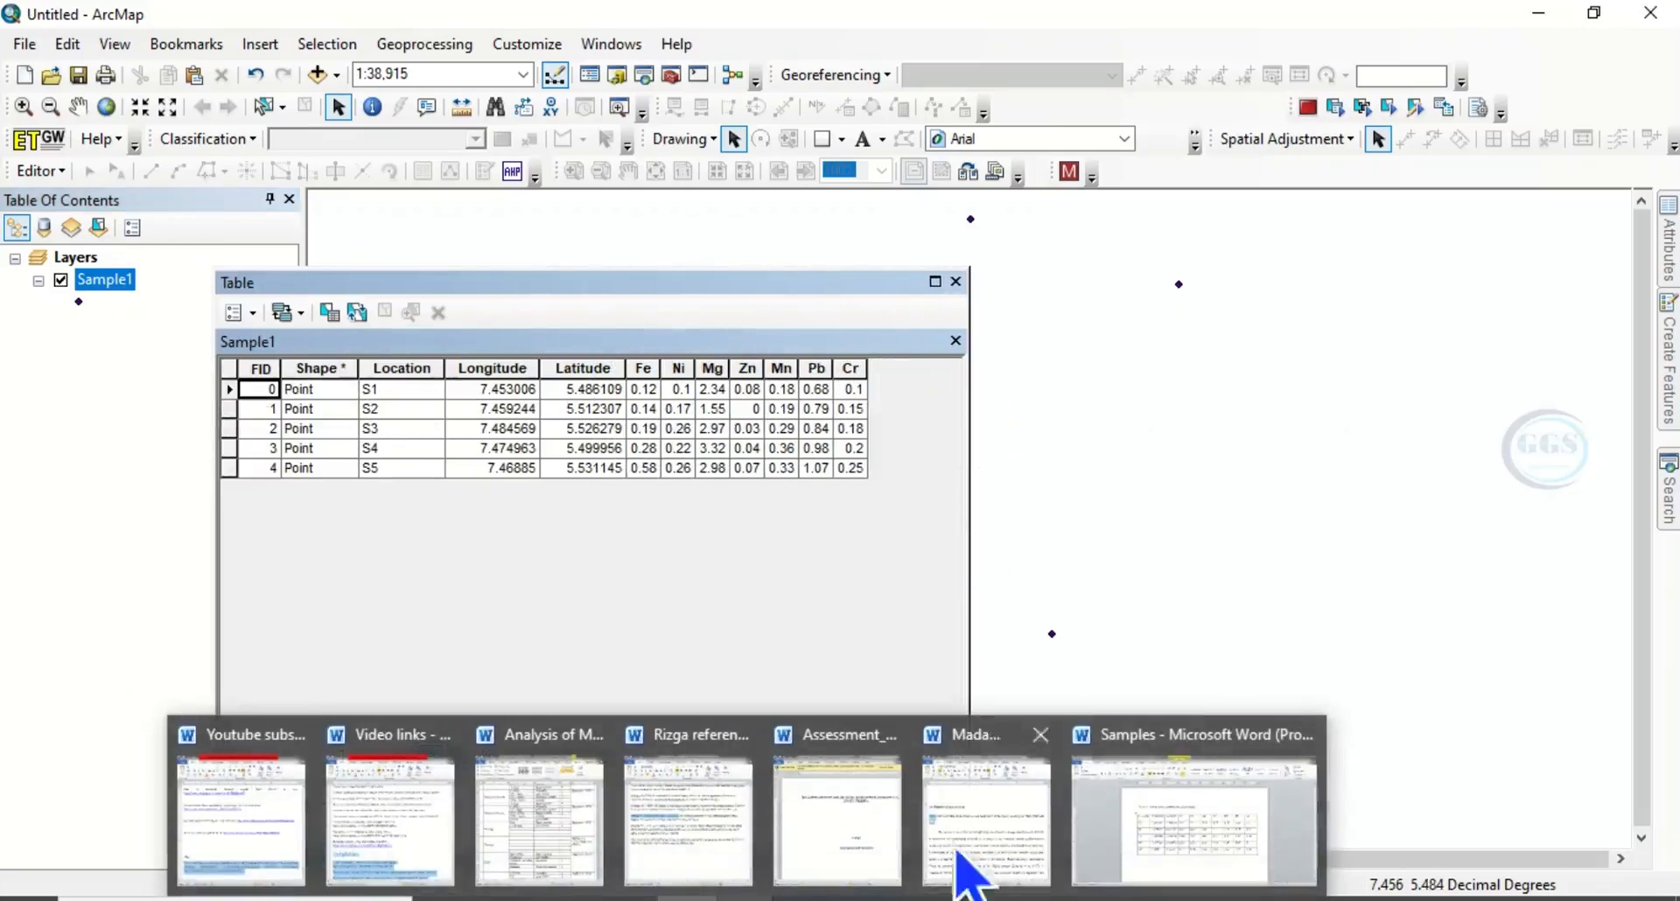
{"action": "left_click", "coordinate": [1193, 842]}
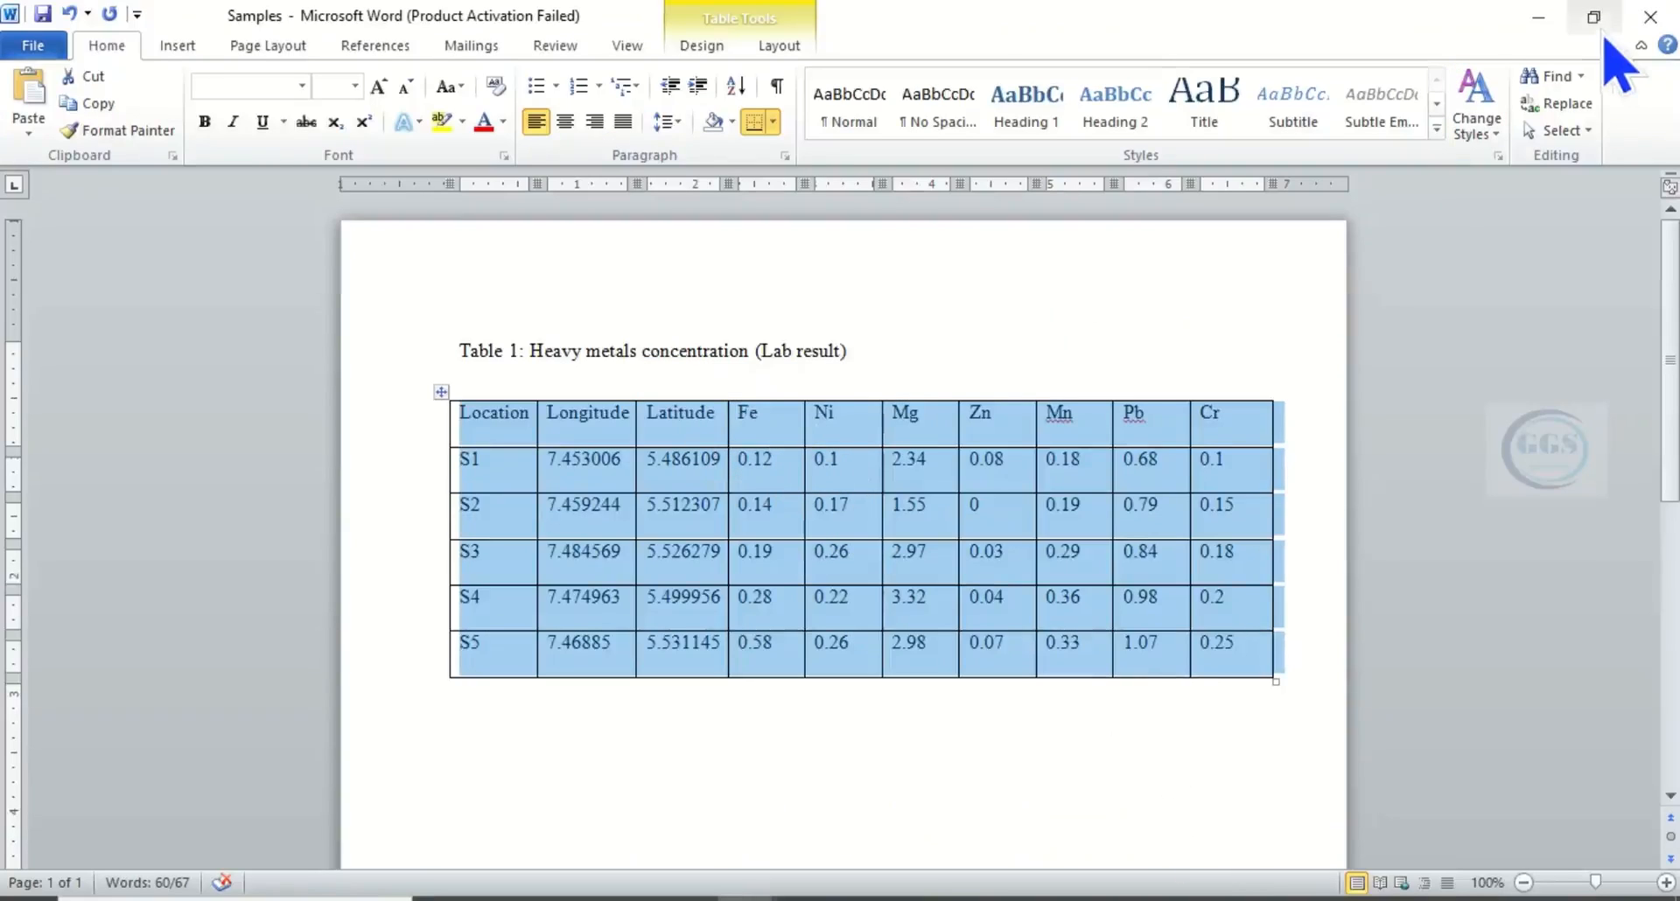
{"action": "left_click", "coordinate": [1539, 17]}
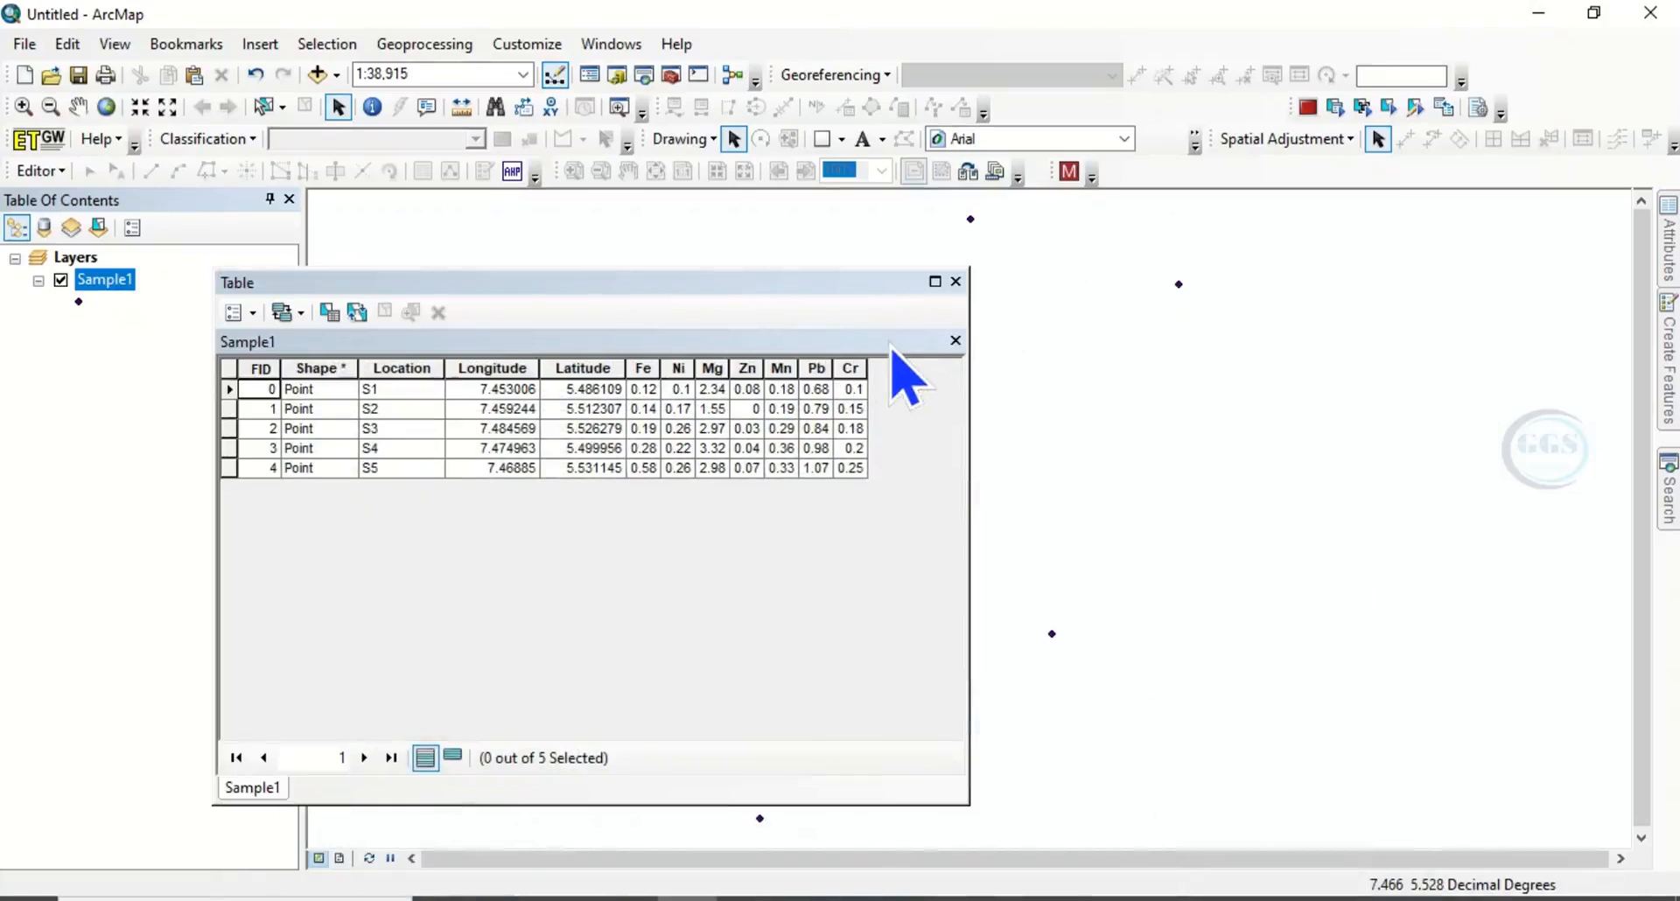
{"action": "left_click", "coordinate": [956, 282]}
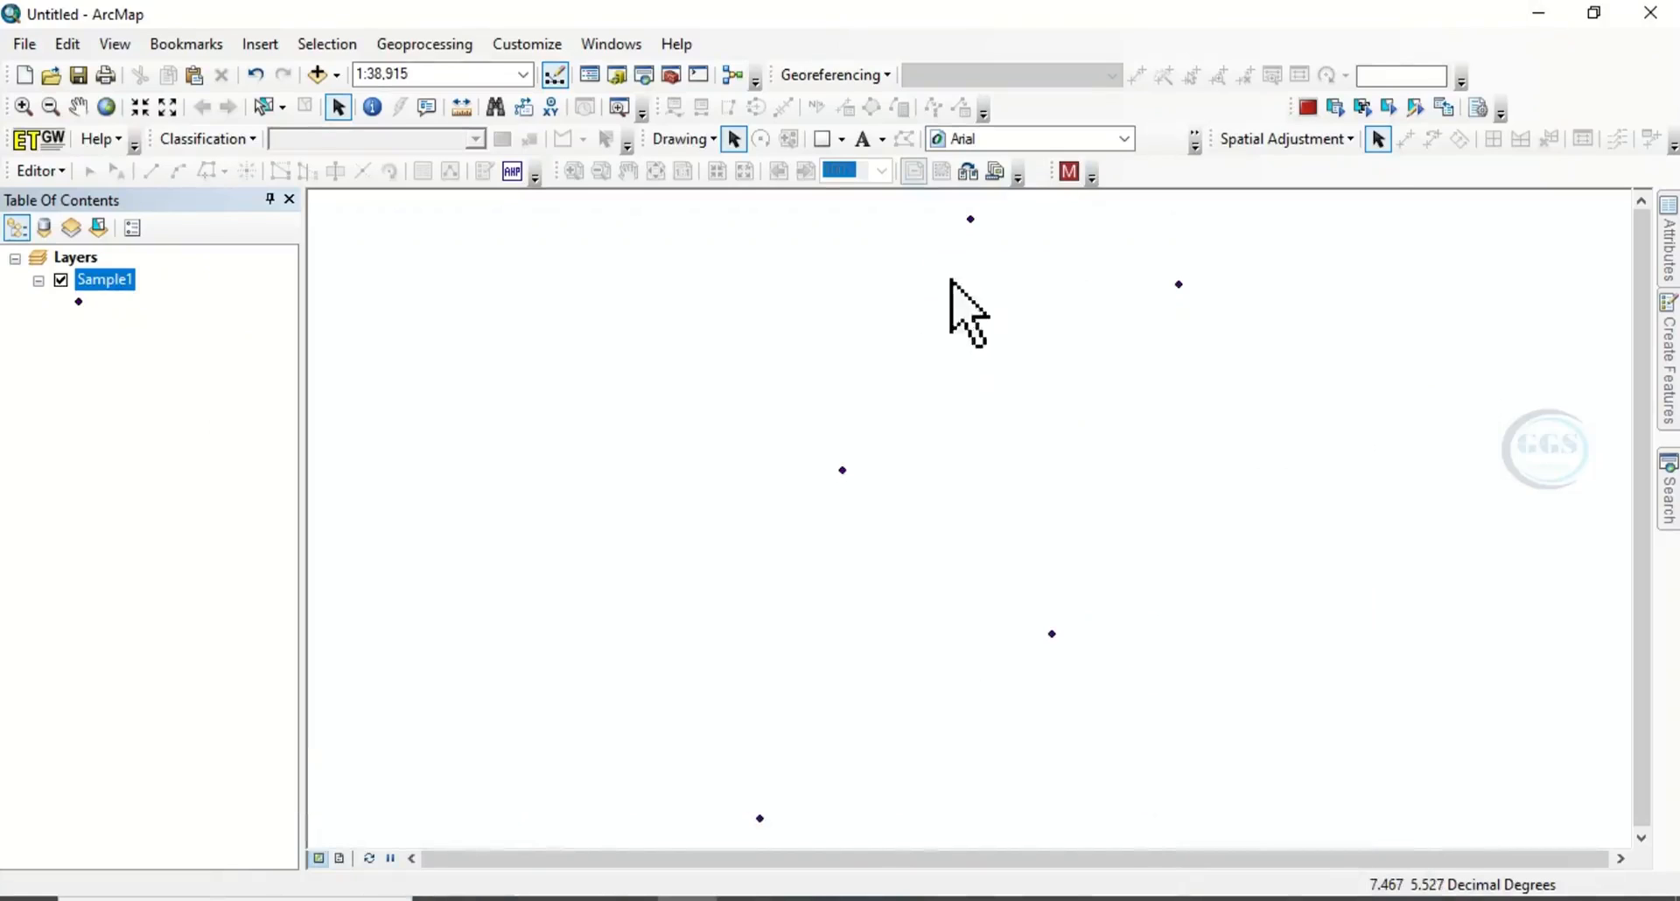
- Add Boundary.shp from the EXERCISE folder to the map
{"action": "left_click", "coordinate": [320, 77]}
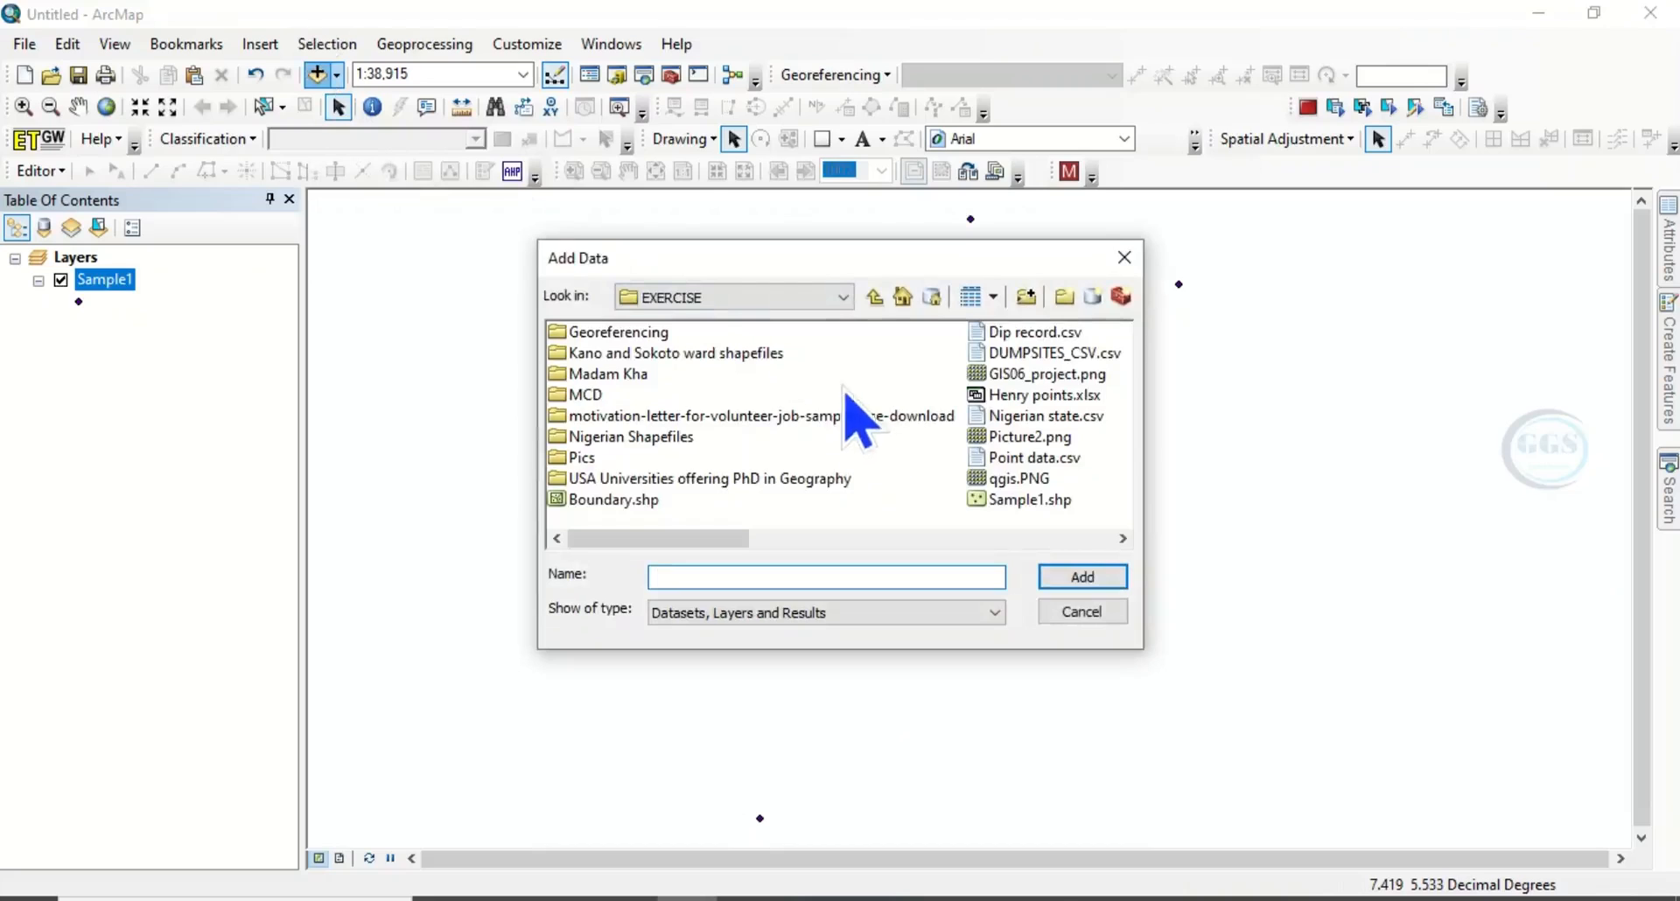
{"action": "scroll", "coordinate": [1033, 511], "scroll_direction": "down", "scroll_amount": 1}
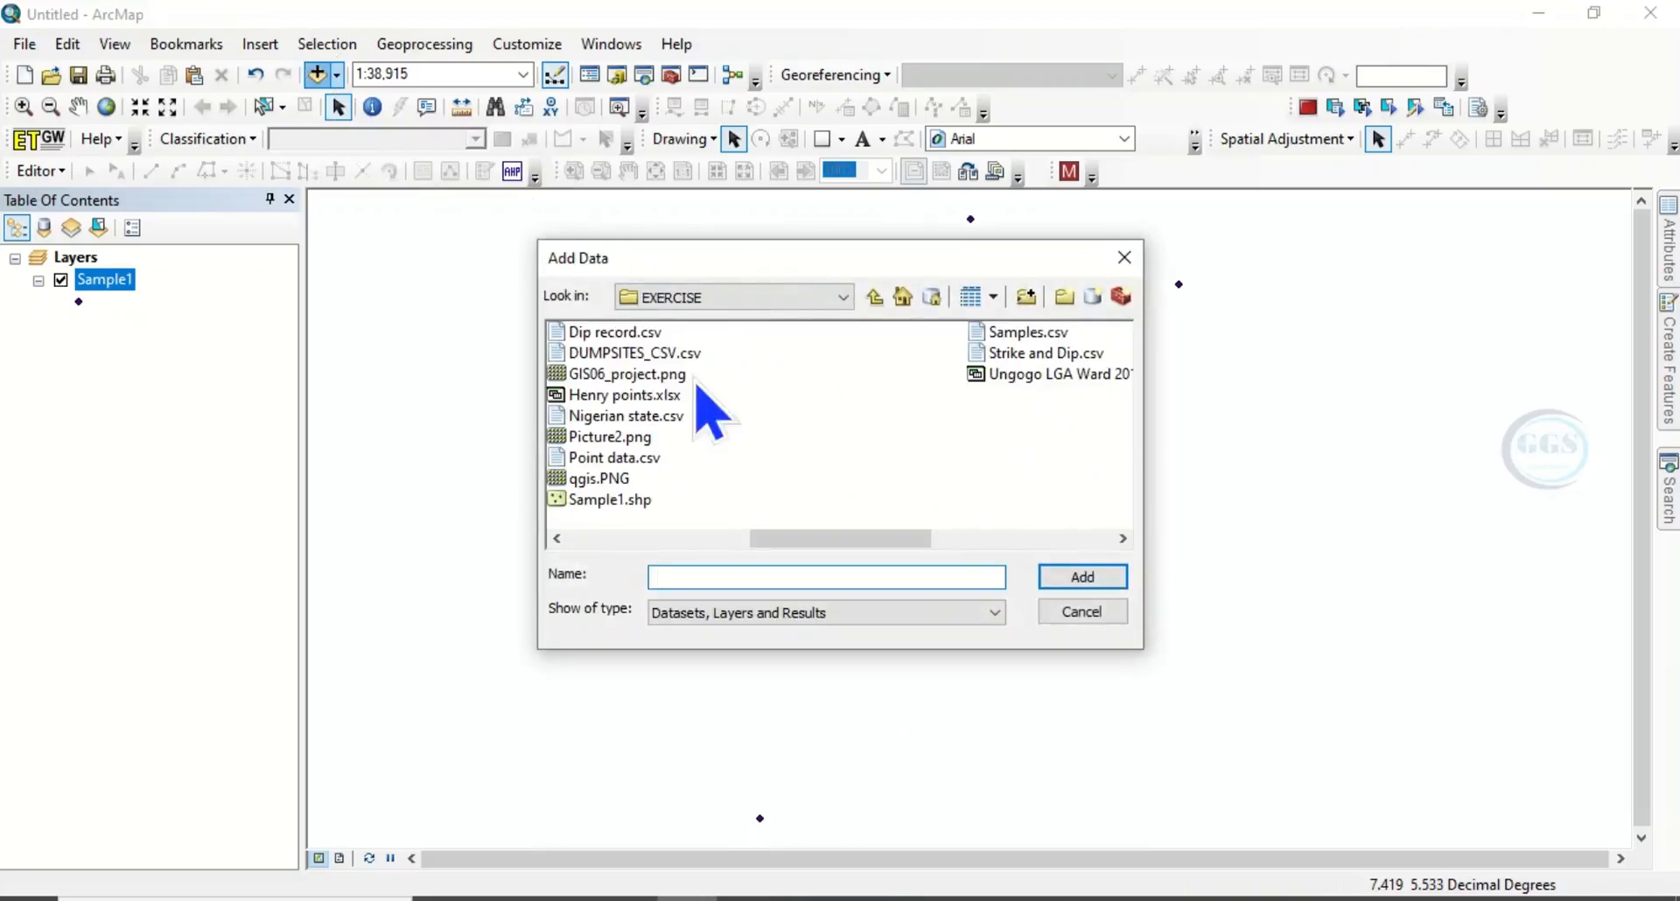
{"action": "scroll", "coordinate": [700, 404], "scroll_direction": "up", "scroll_amount": 1}
{"action": "left_click", "coordinate": [625, 505]}
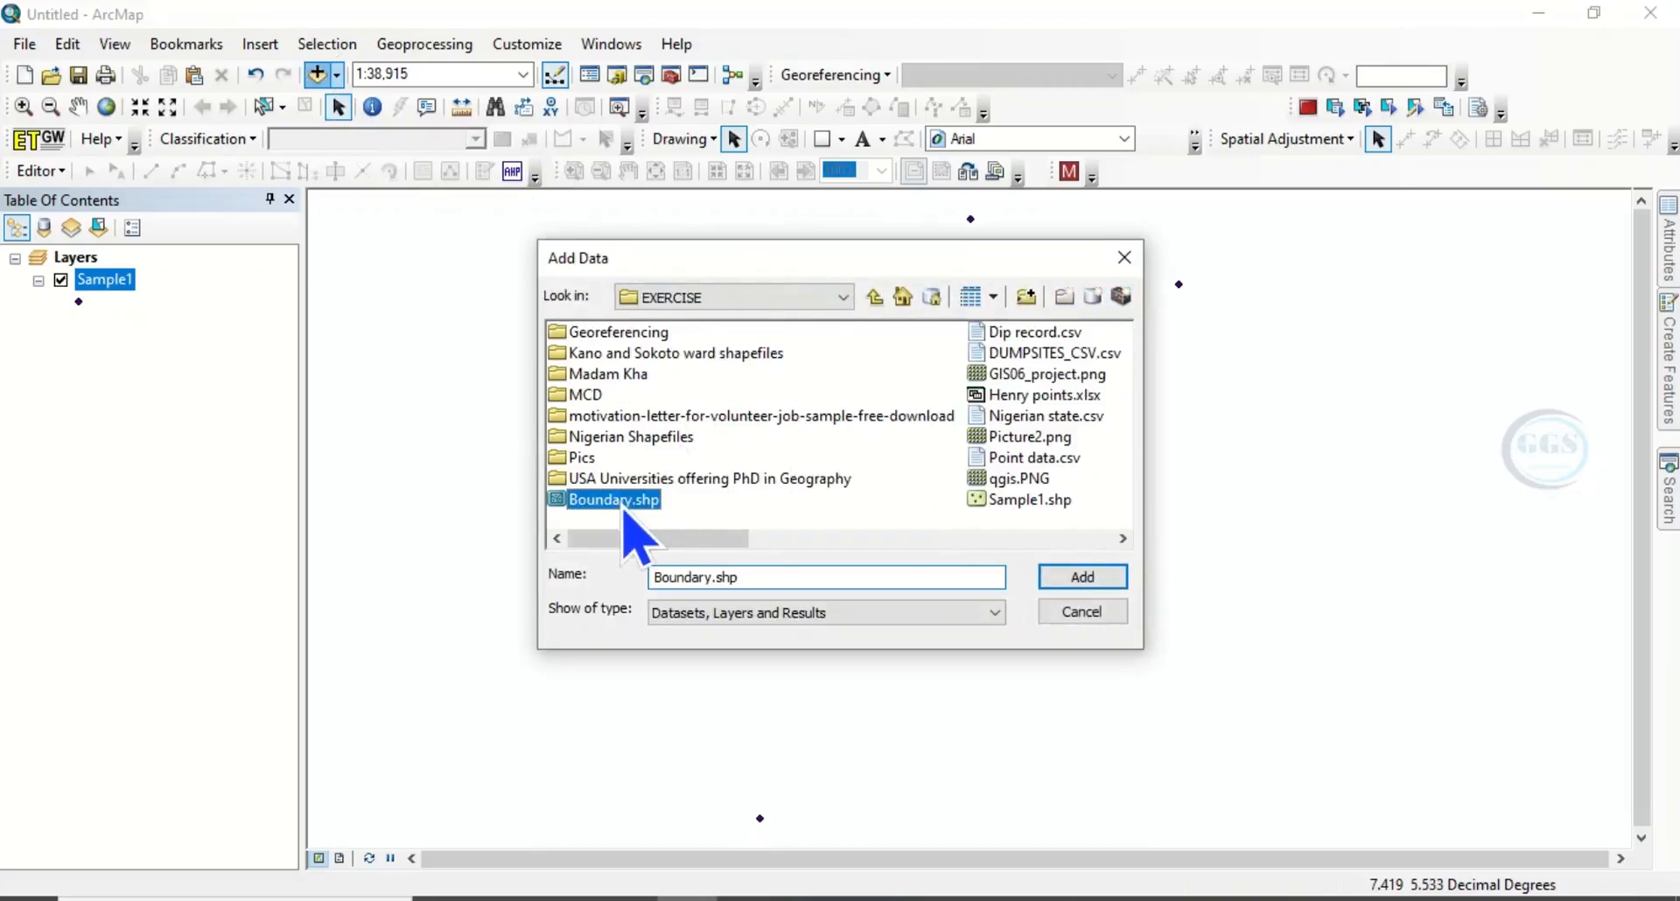
{"action": "left_click", "coordinate": [1078, 578]}
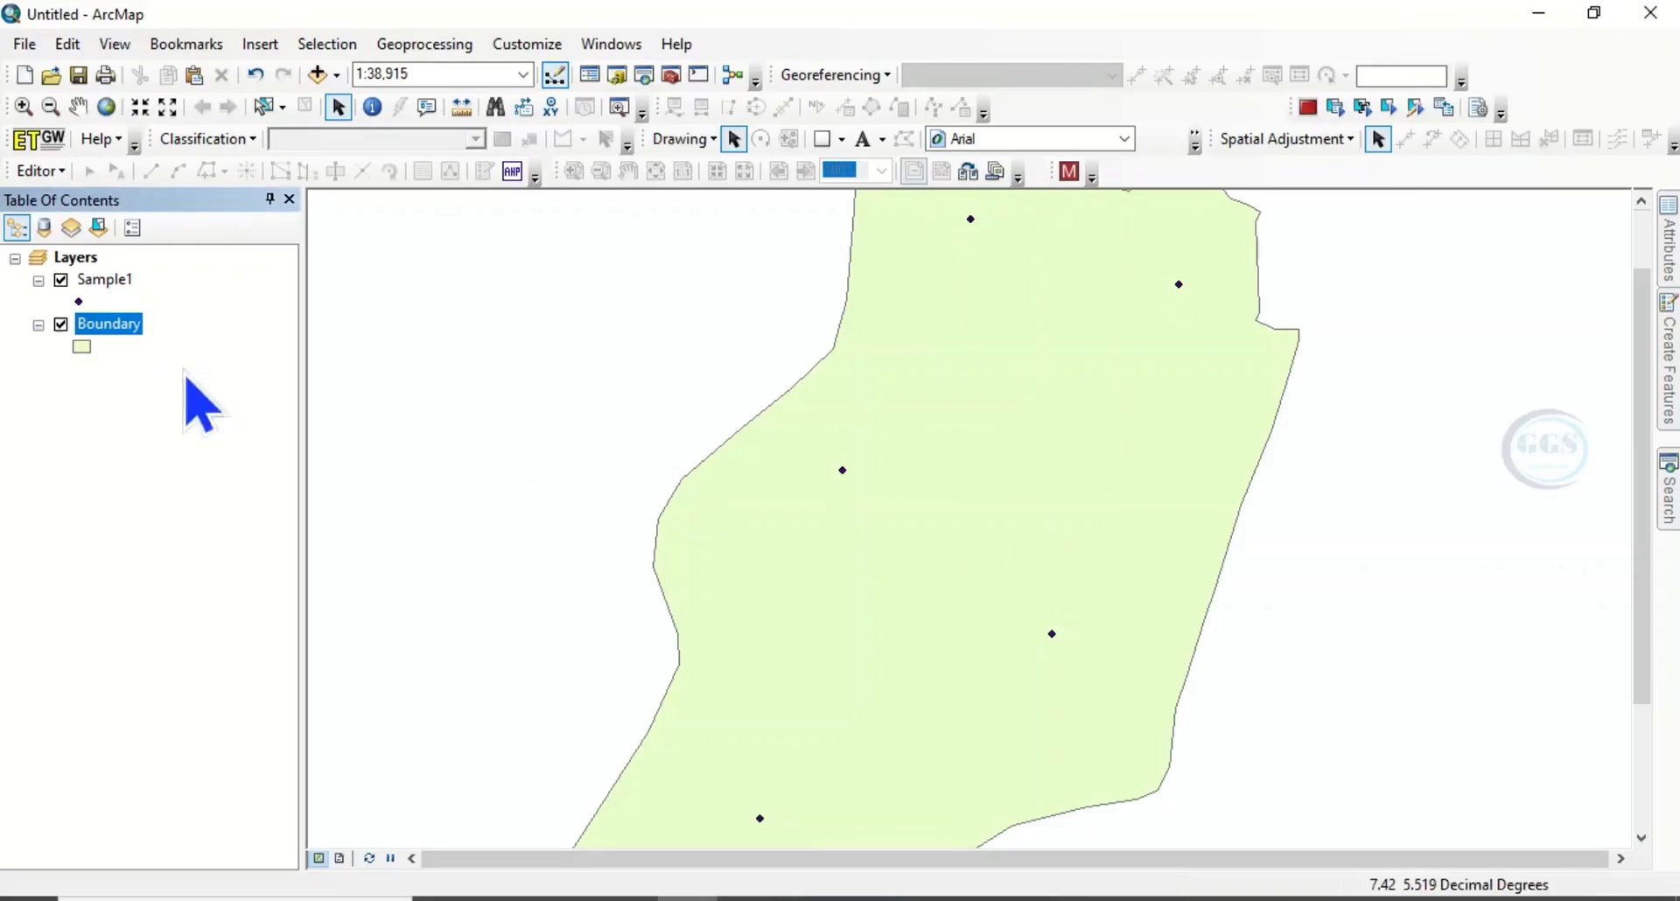
- Give the Boundary layer the Hollow symbol with an outline width of 2
{"action": "left_click", "coordinate": [82, 350]}
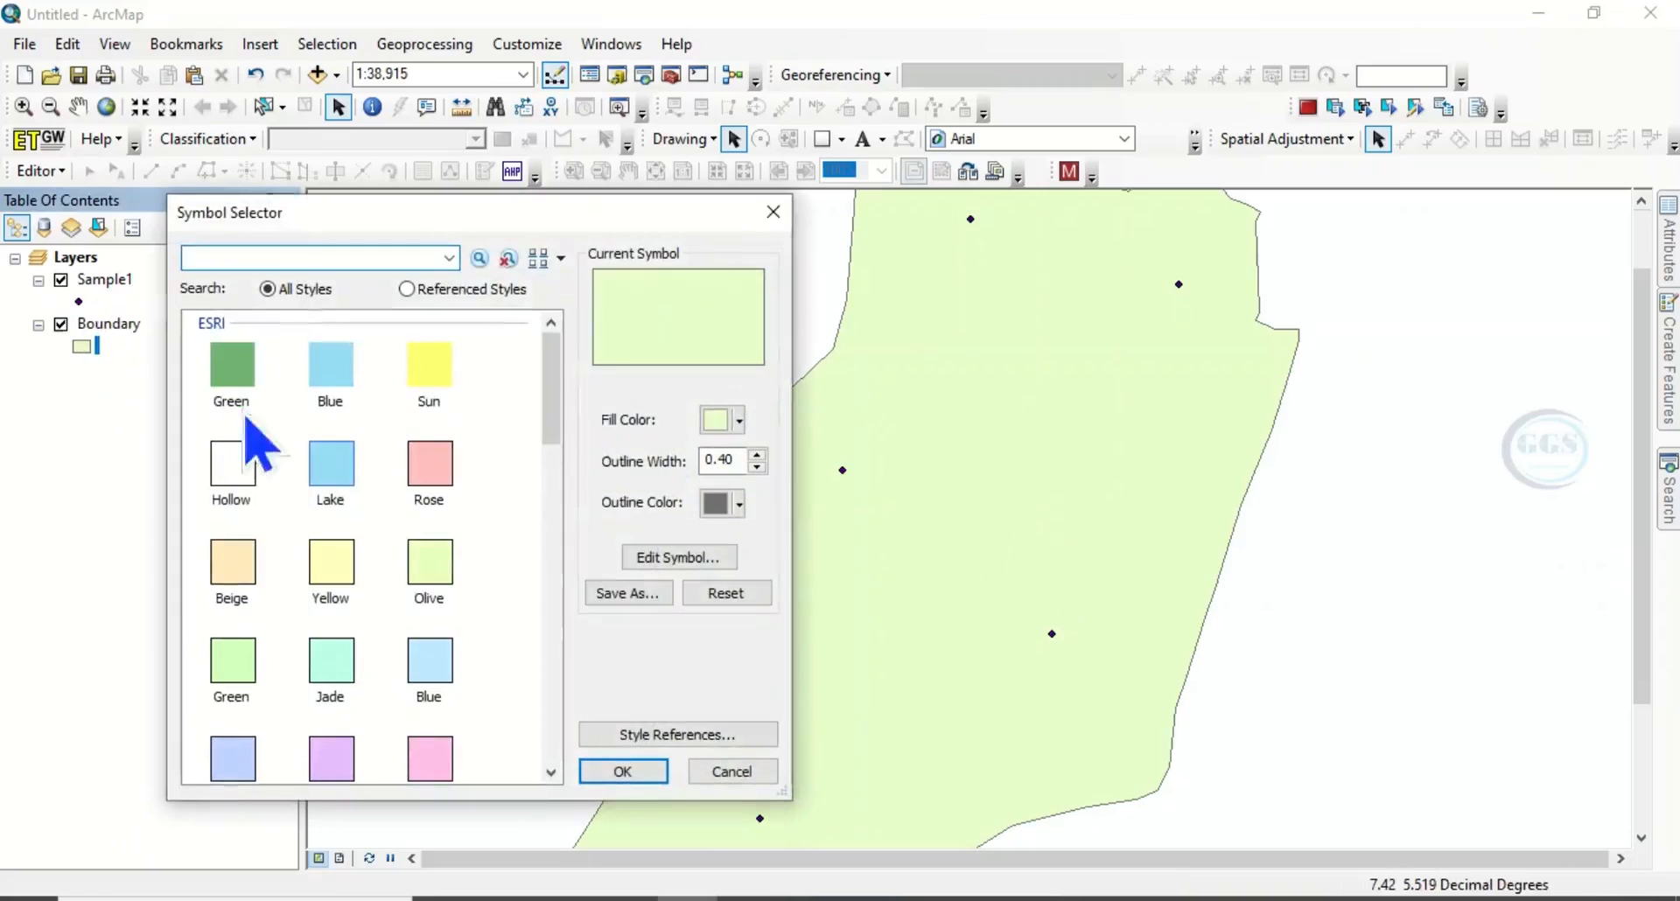
{"action": "left_click", "coordinate": [233, 469]}
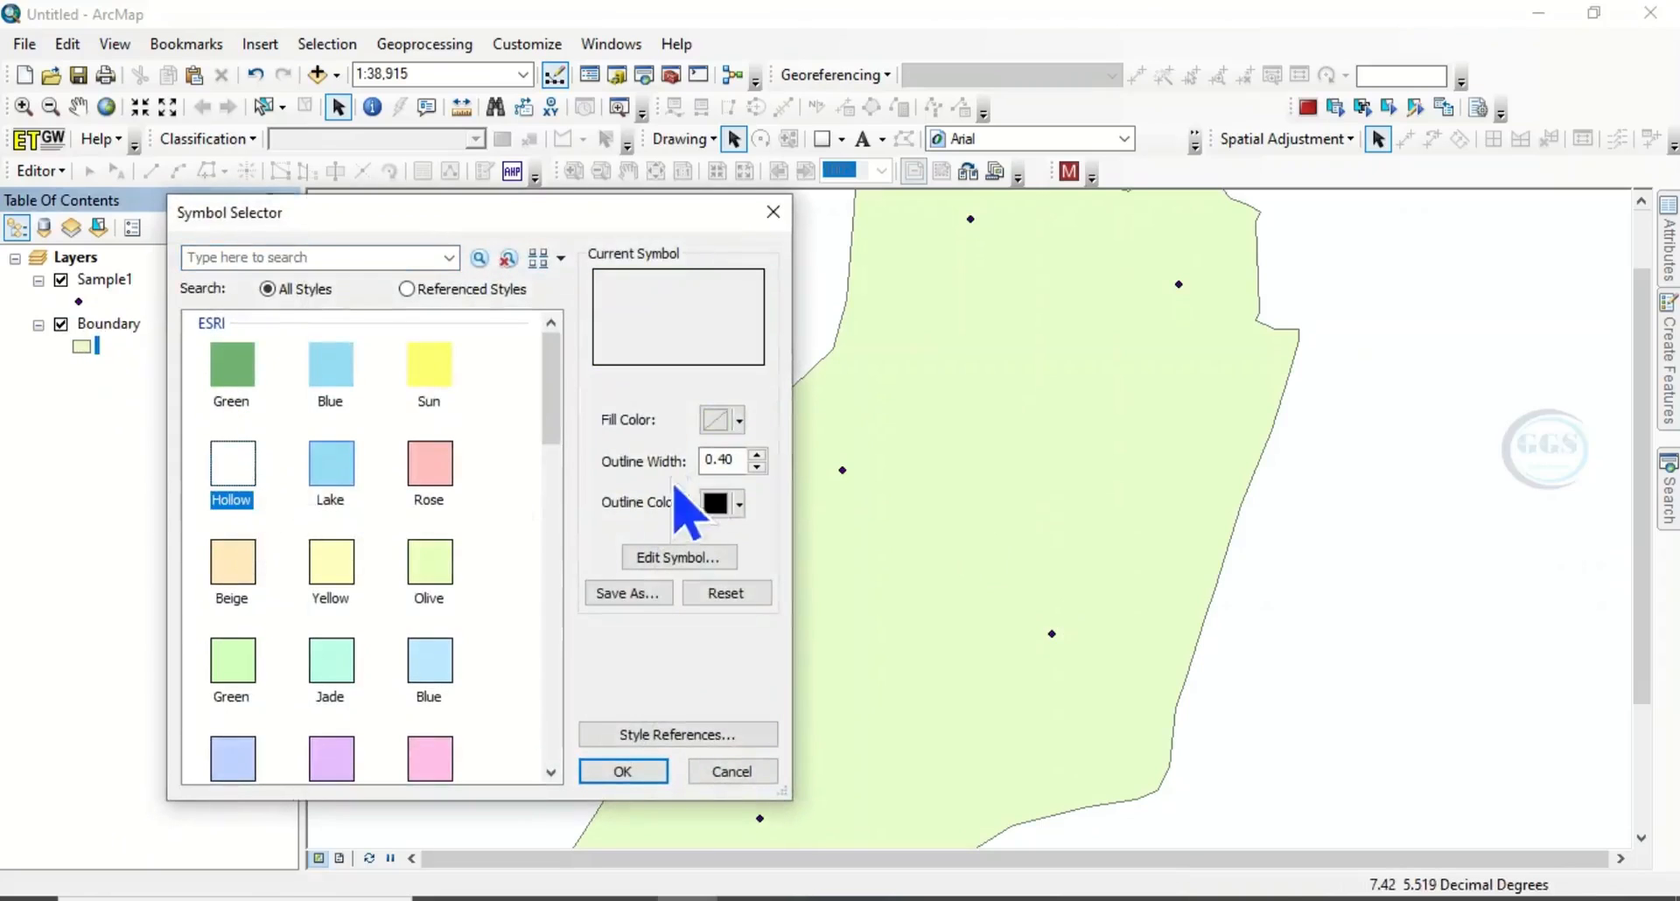
{"action": "double_click", "coordinate": [758, 457]}
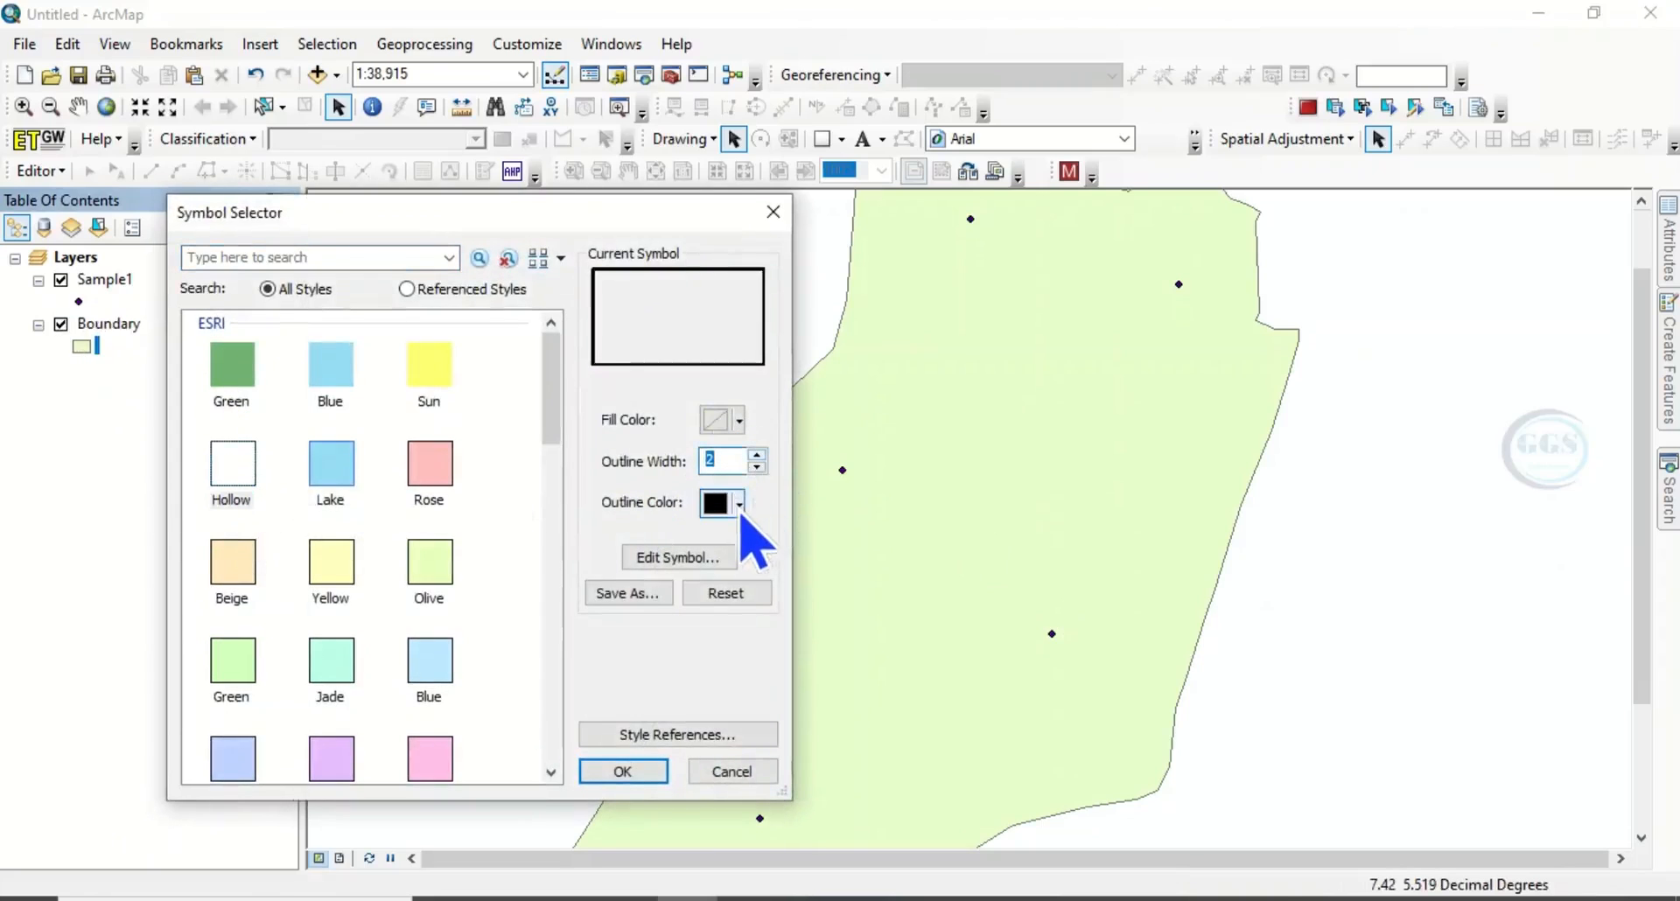
{"action": "left_click", "coordinate": [646, 774]}
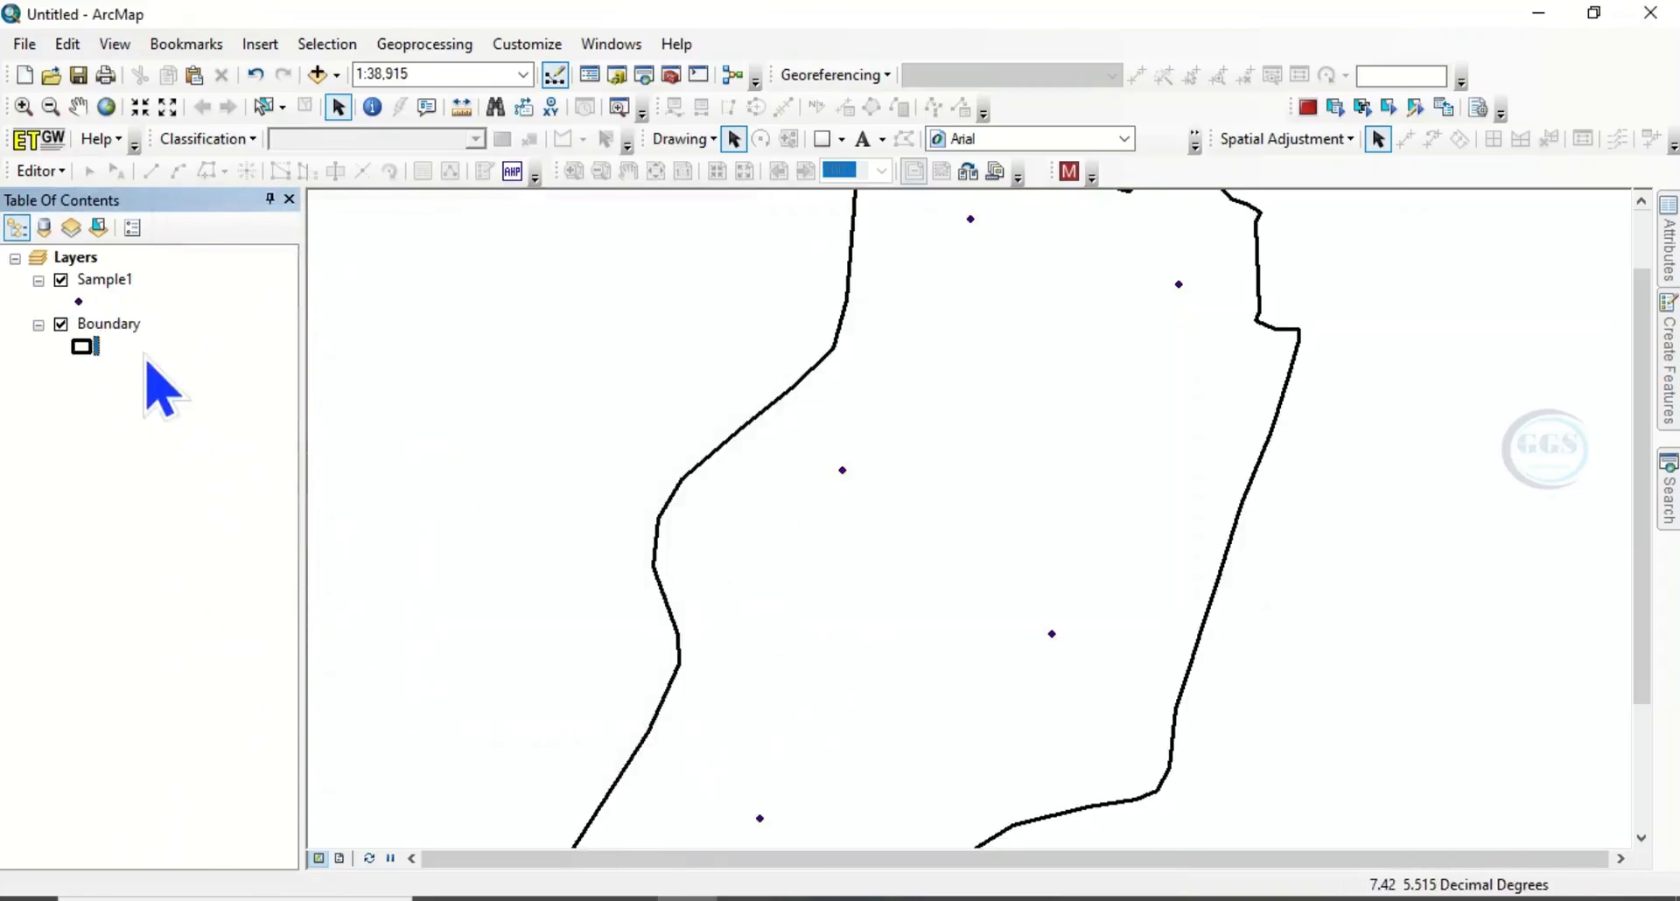
- Open the Kriging tool from the Interpolation toolset of the Spatial Analyst Tools in ArcToolbox
{"action": "right_click", "coordinate": [111, 327]}
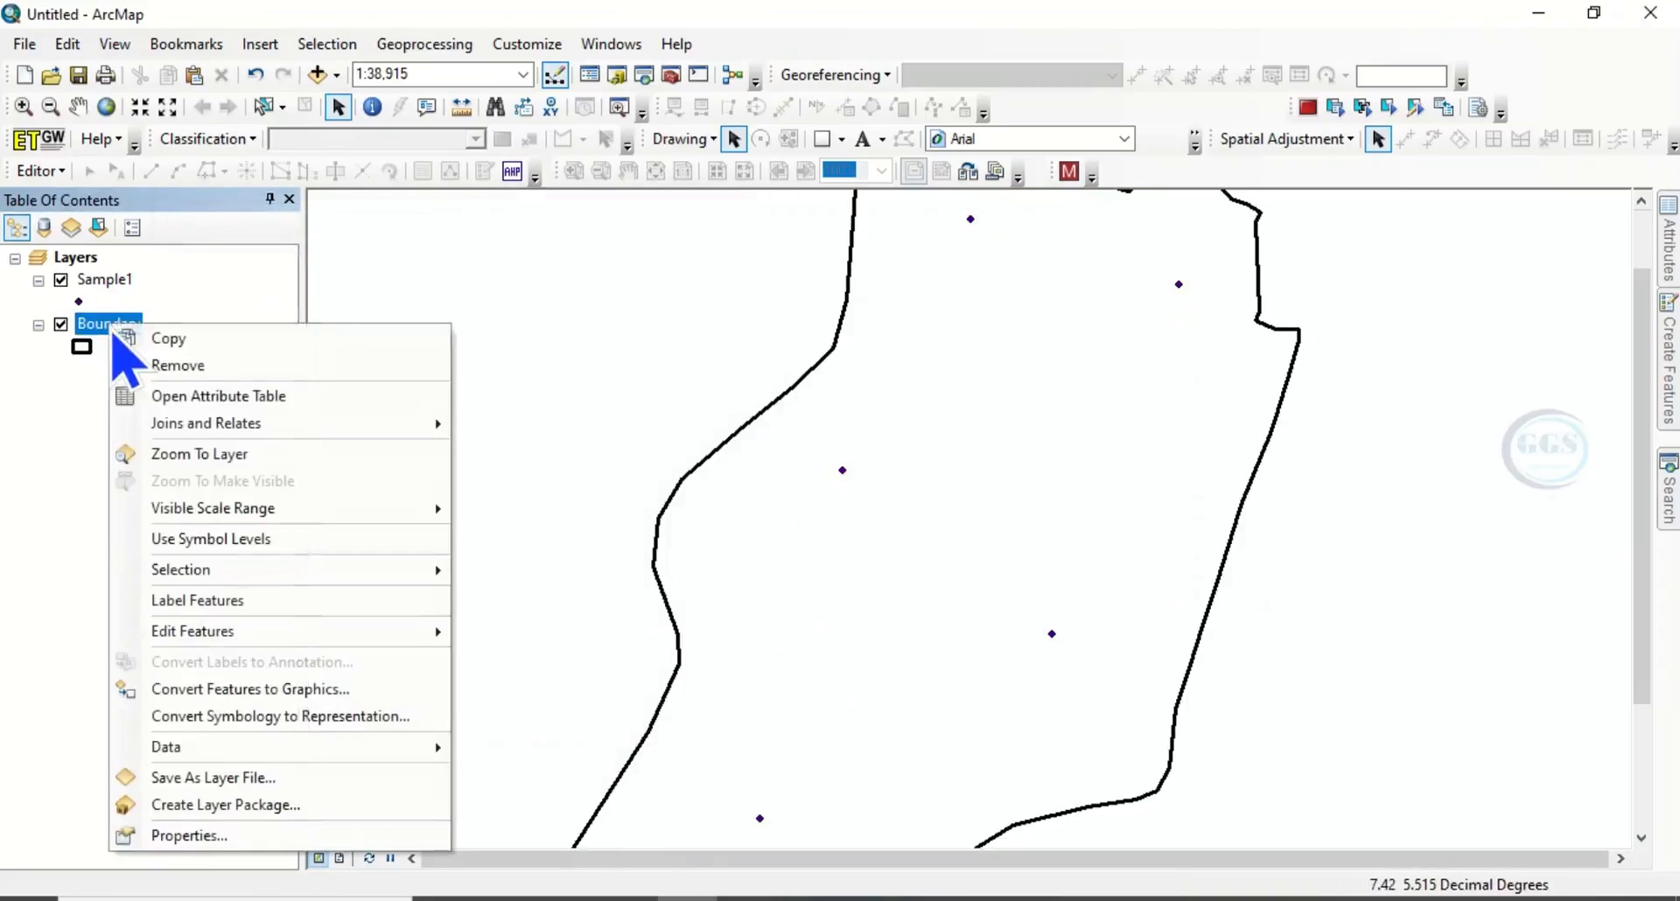
{"action": "left_click", "coordinate": [213, 464]}
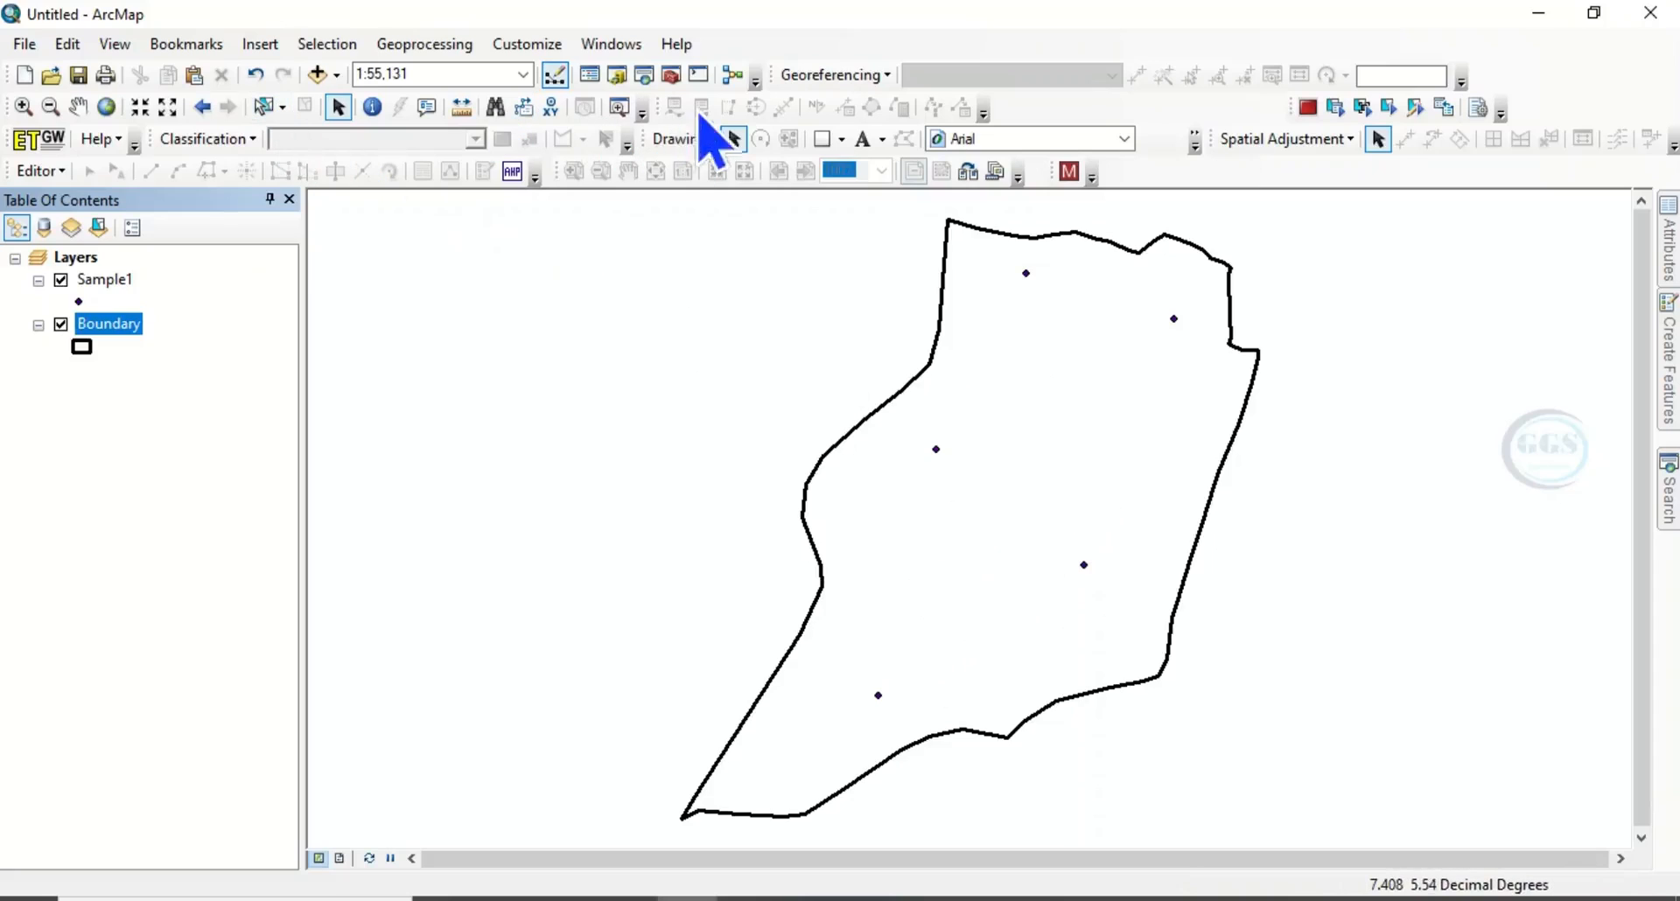
{"action": "left_click", "coordinate": [672, 77]}
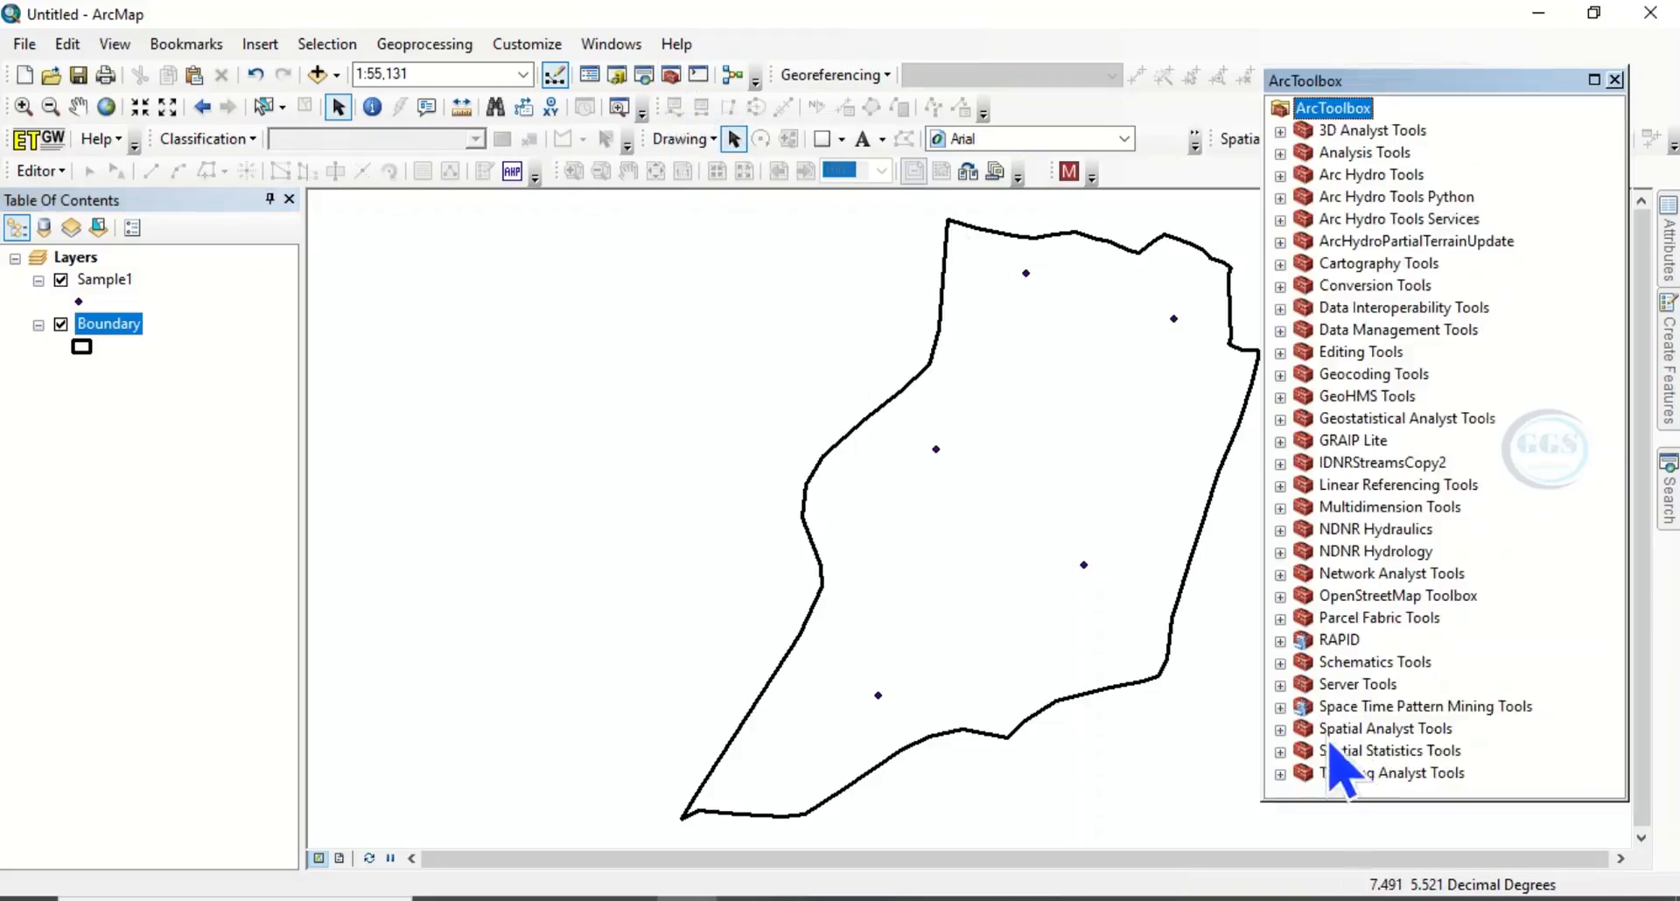
{"action": "left_click", "coordinate": [1280, 730]}
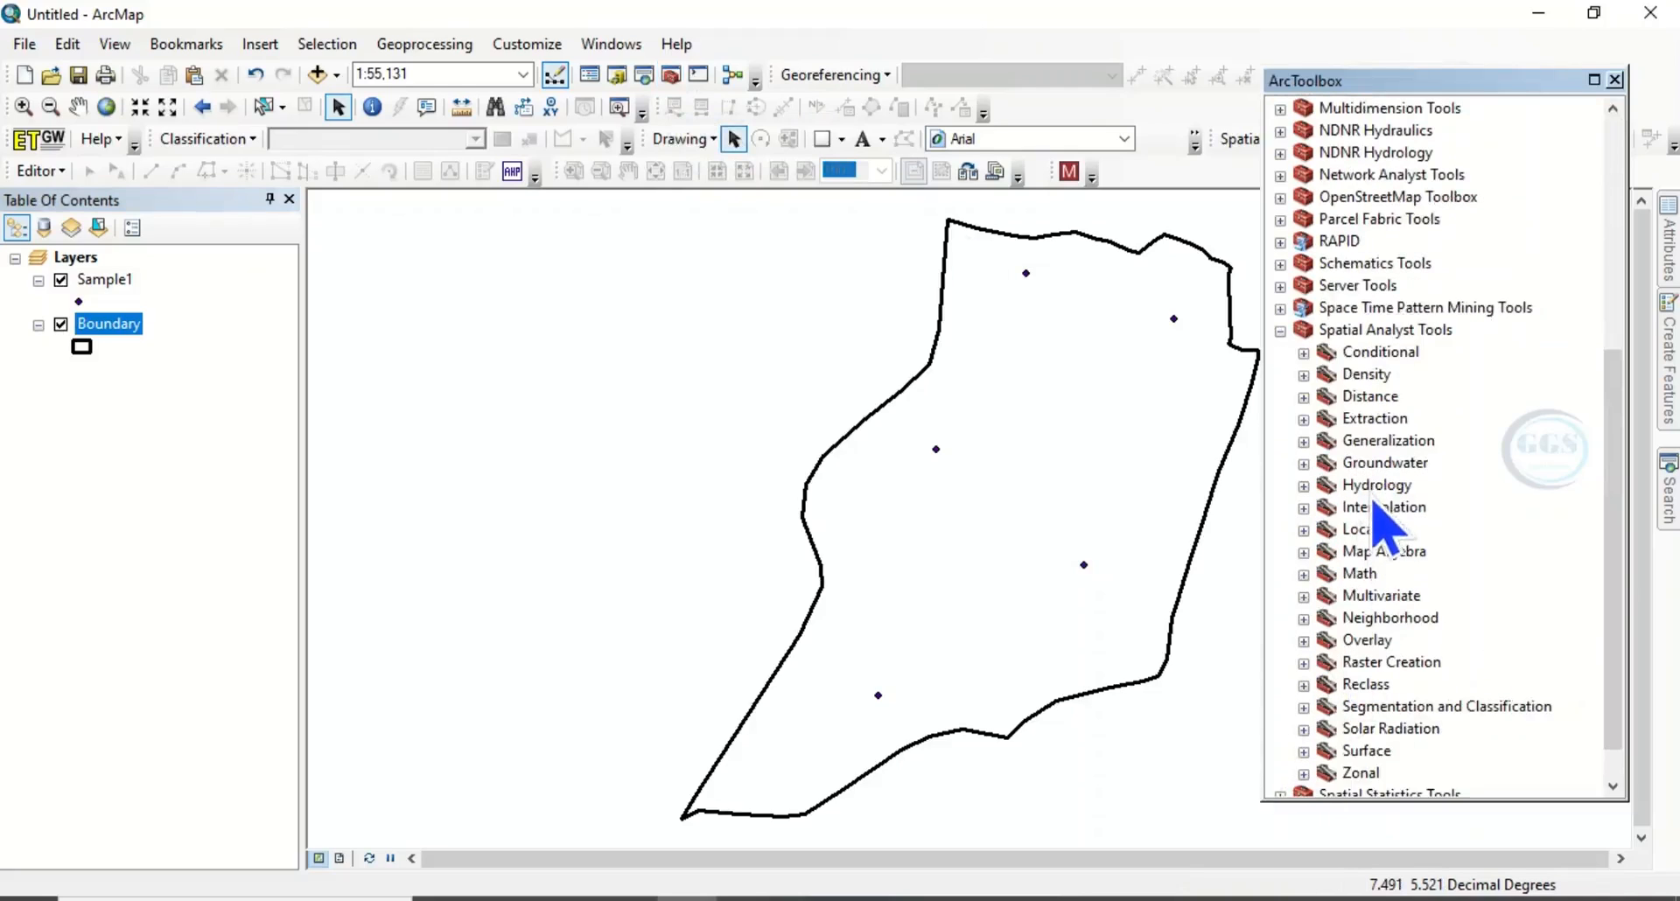
{"action": "left_click", "coordinate": [1303, 509]}
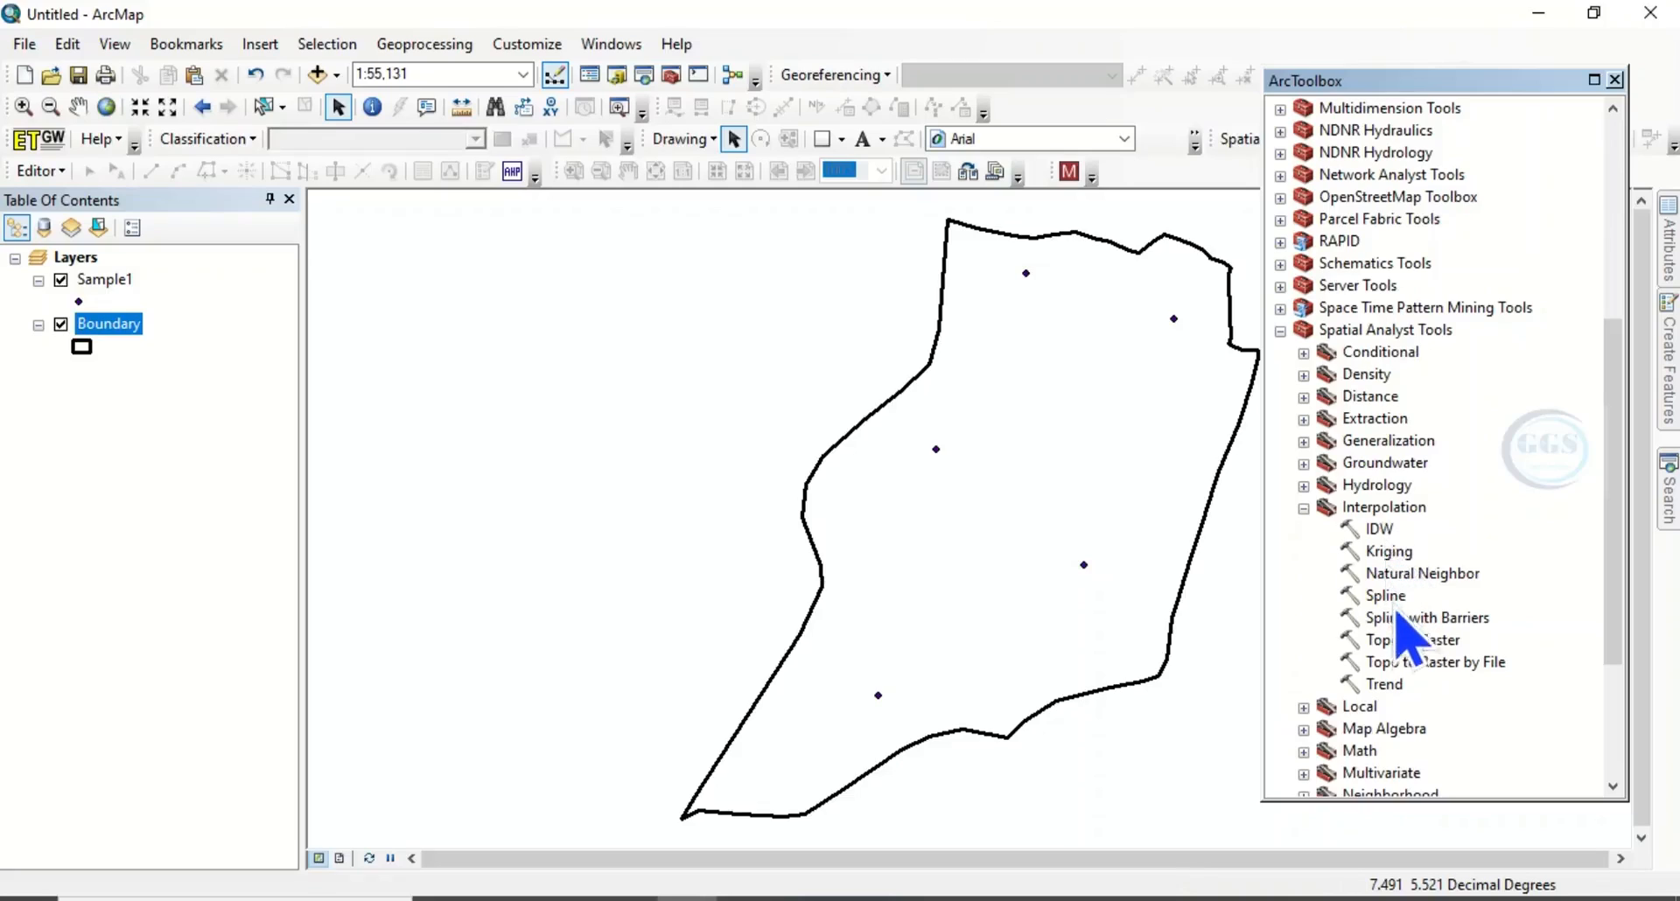
{"action": "double_click", "coordinate": [1389, 555]}
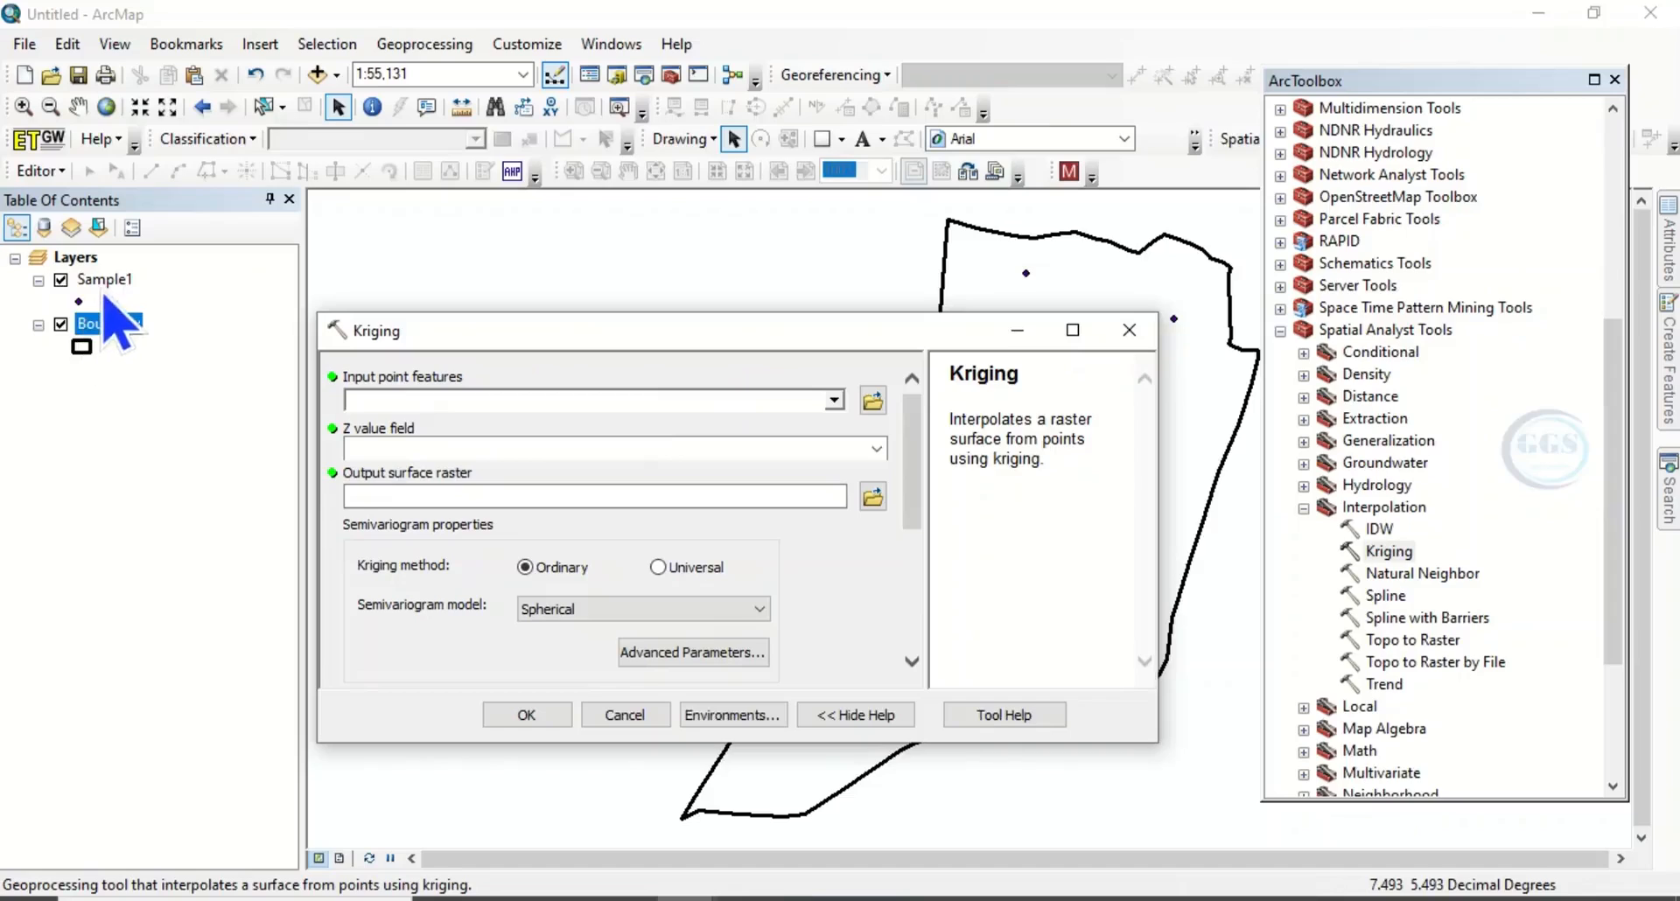
- Set Sample1 as the Kriging input point features and Fe as the Z value field
{"action": "left_click", "coordinate": [834, 401]}
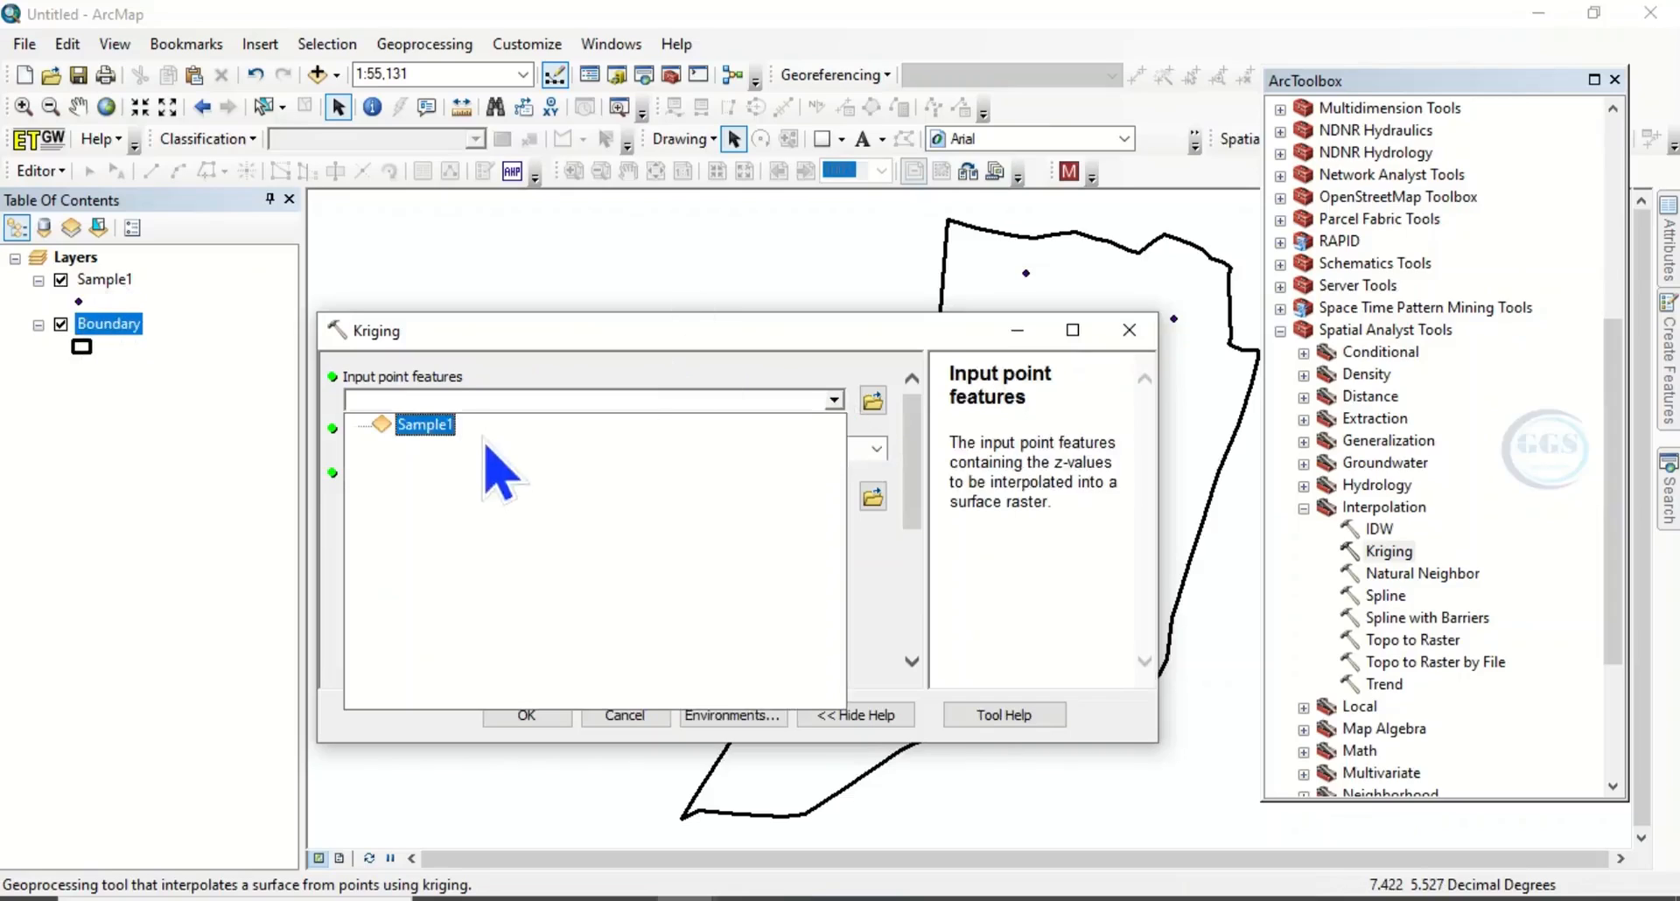
{"action": "left_click", "coordinate": [425, 424]}
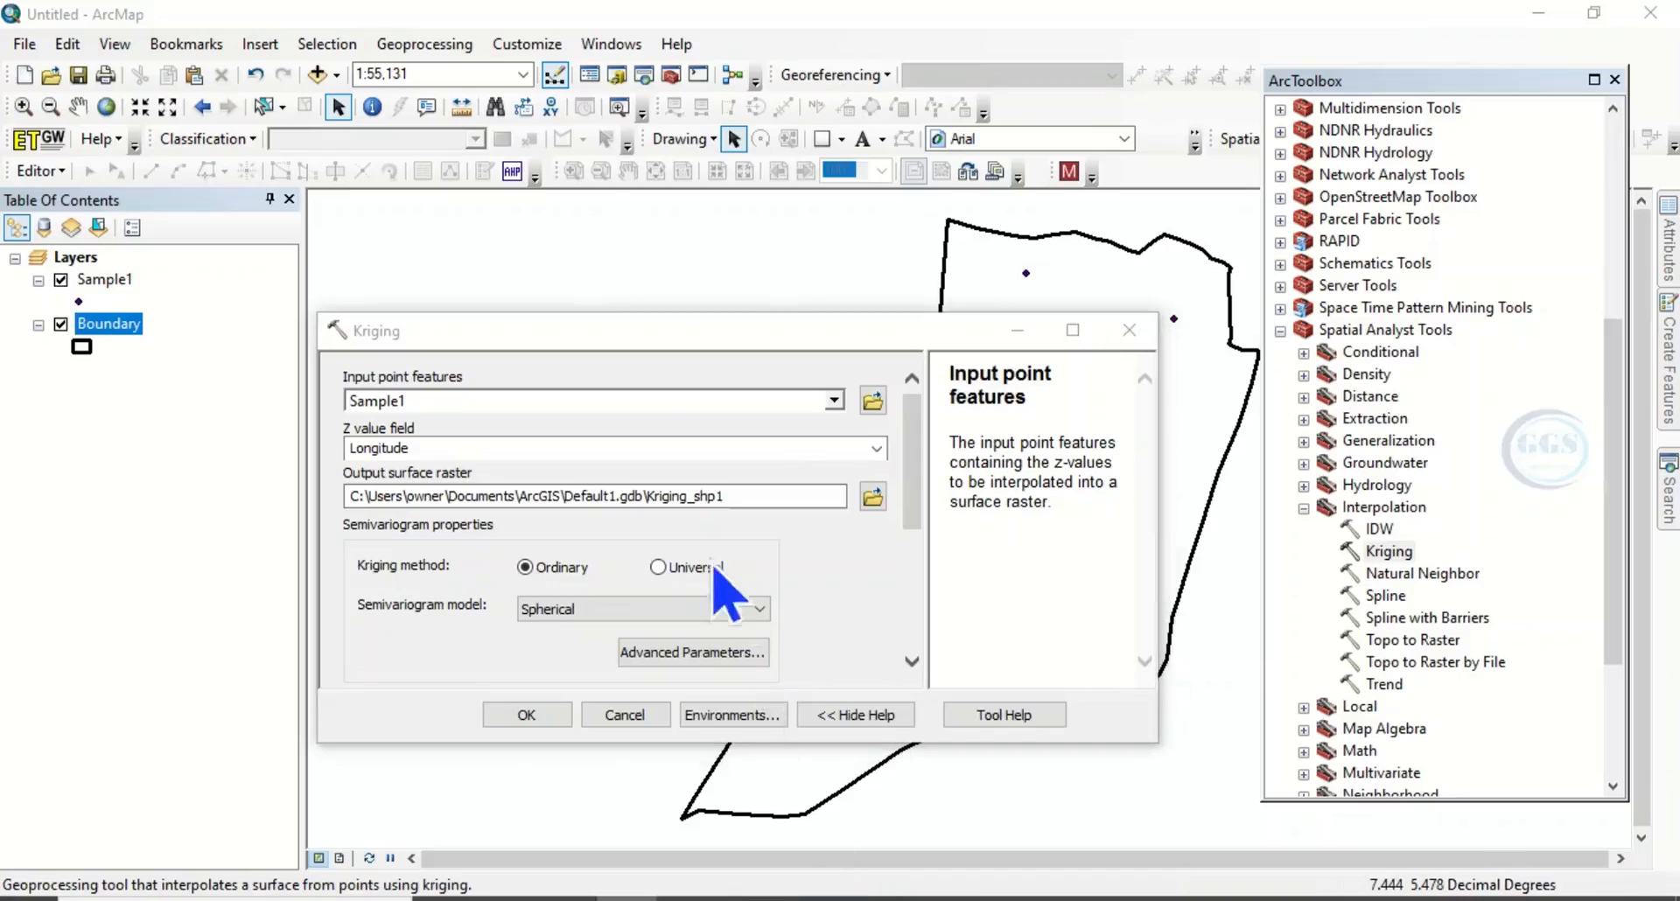
{"action": "left_click", "coordinate": [875, 450]}
{"action": "left_click", "coordinate": [876, 454]}
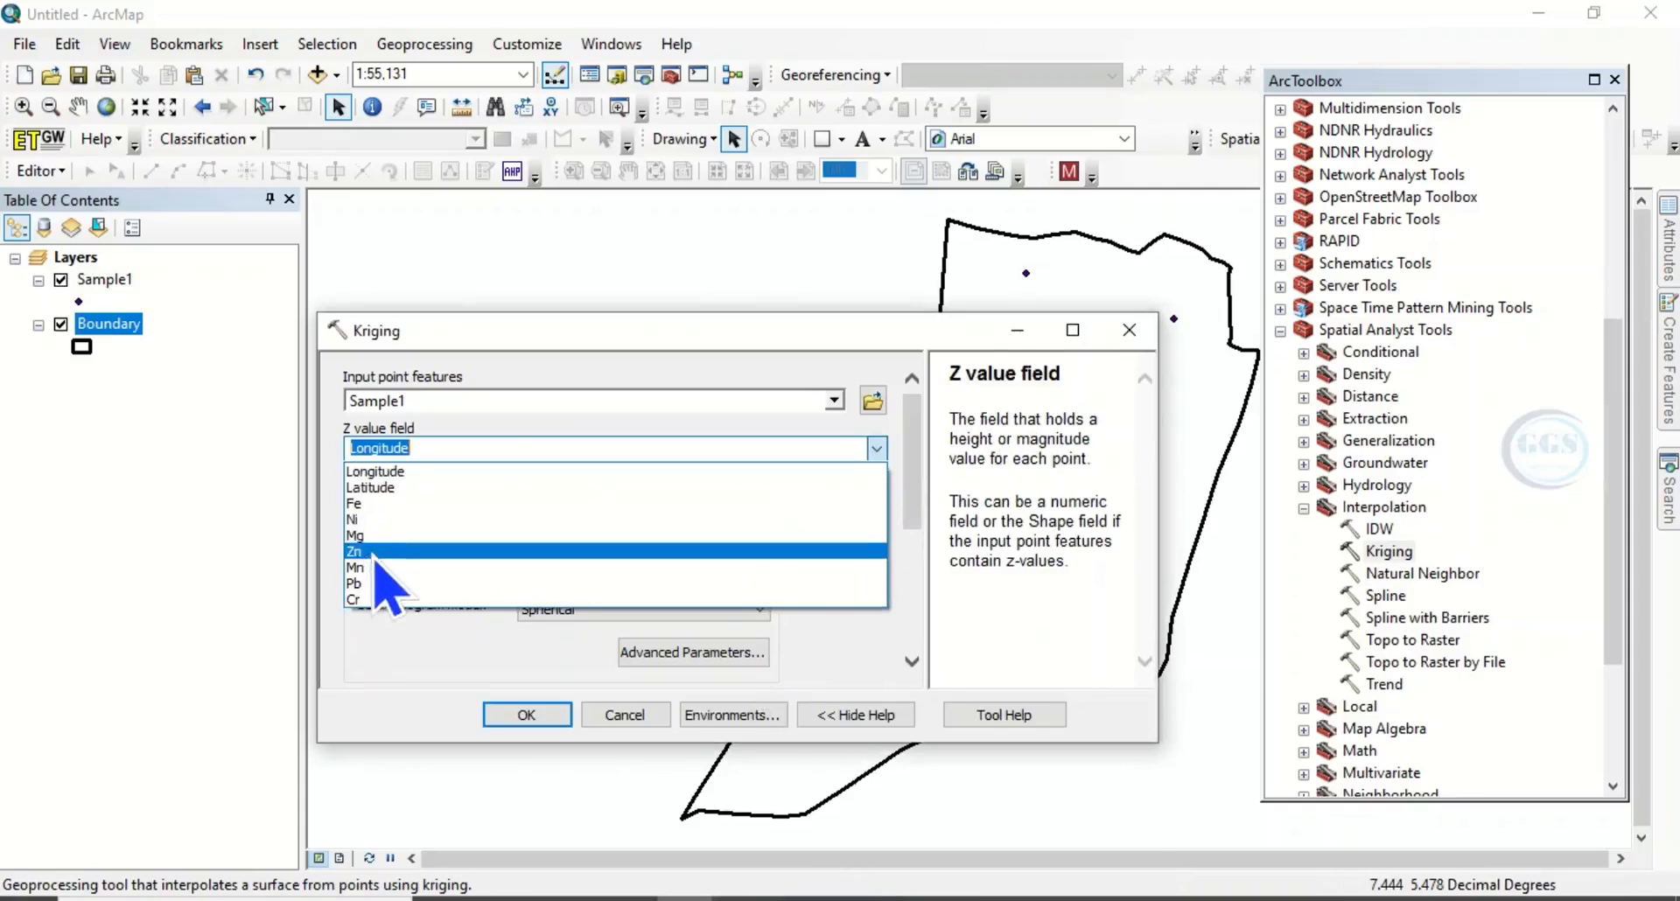
{"action": "left_click", "coordinate": [362, 507]}
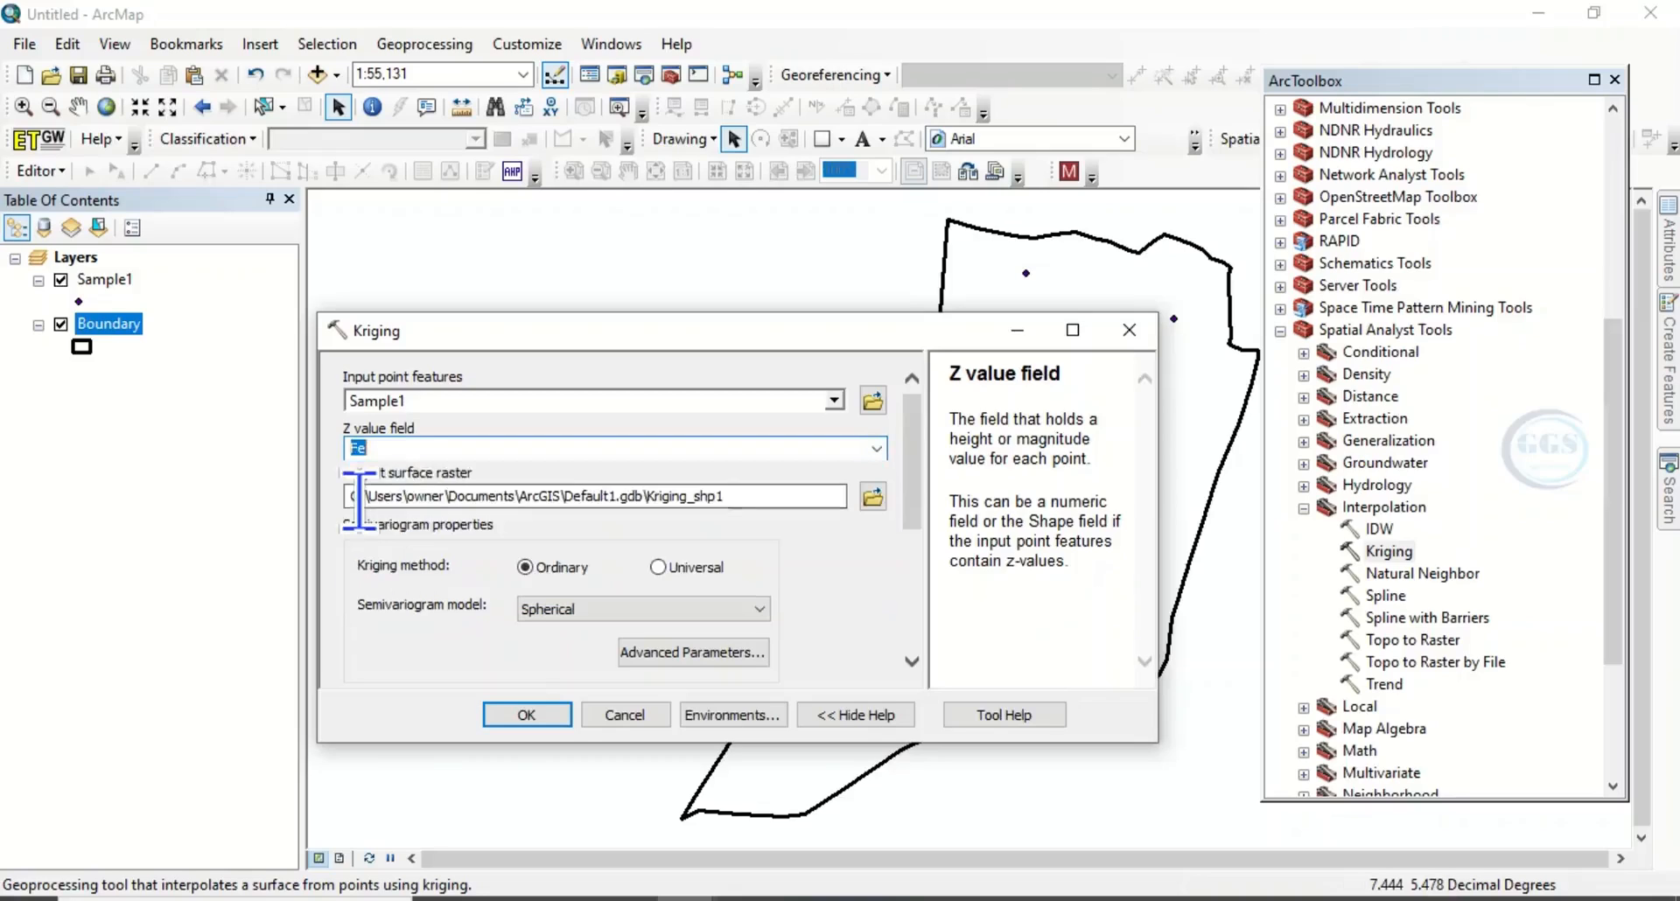
- Set the output surface raster to Fe_Conc in the Desktop's EXERCISE folder
{"action": "left_click", "coordinate": [873, 498]}
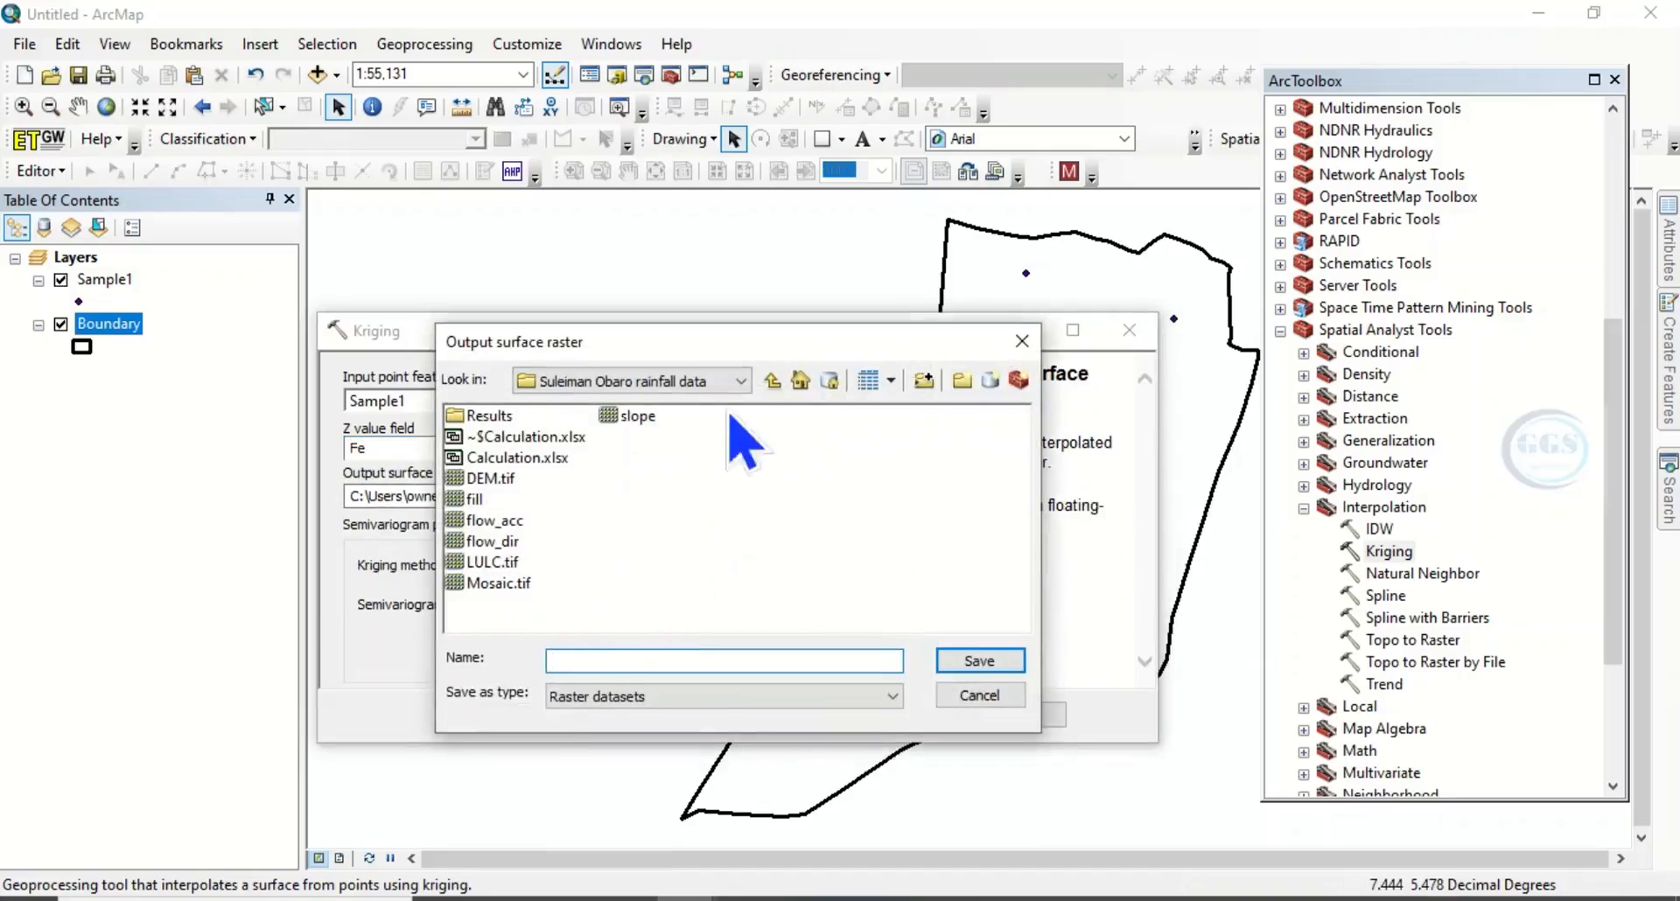
{"action": "left_click", "coordinate": [772, 380]}
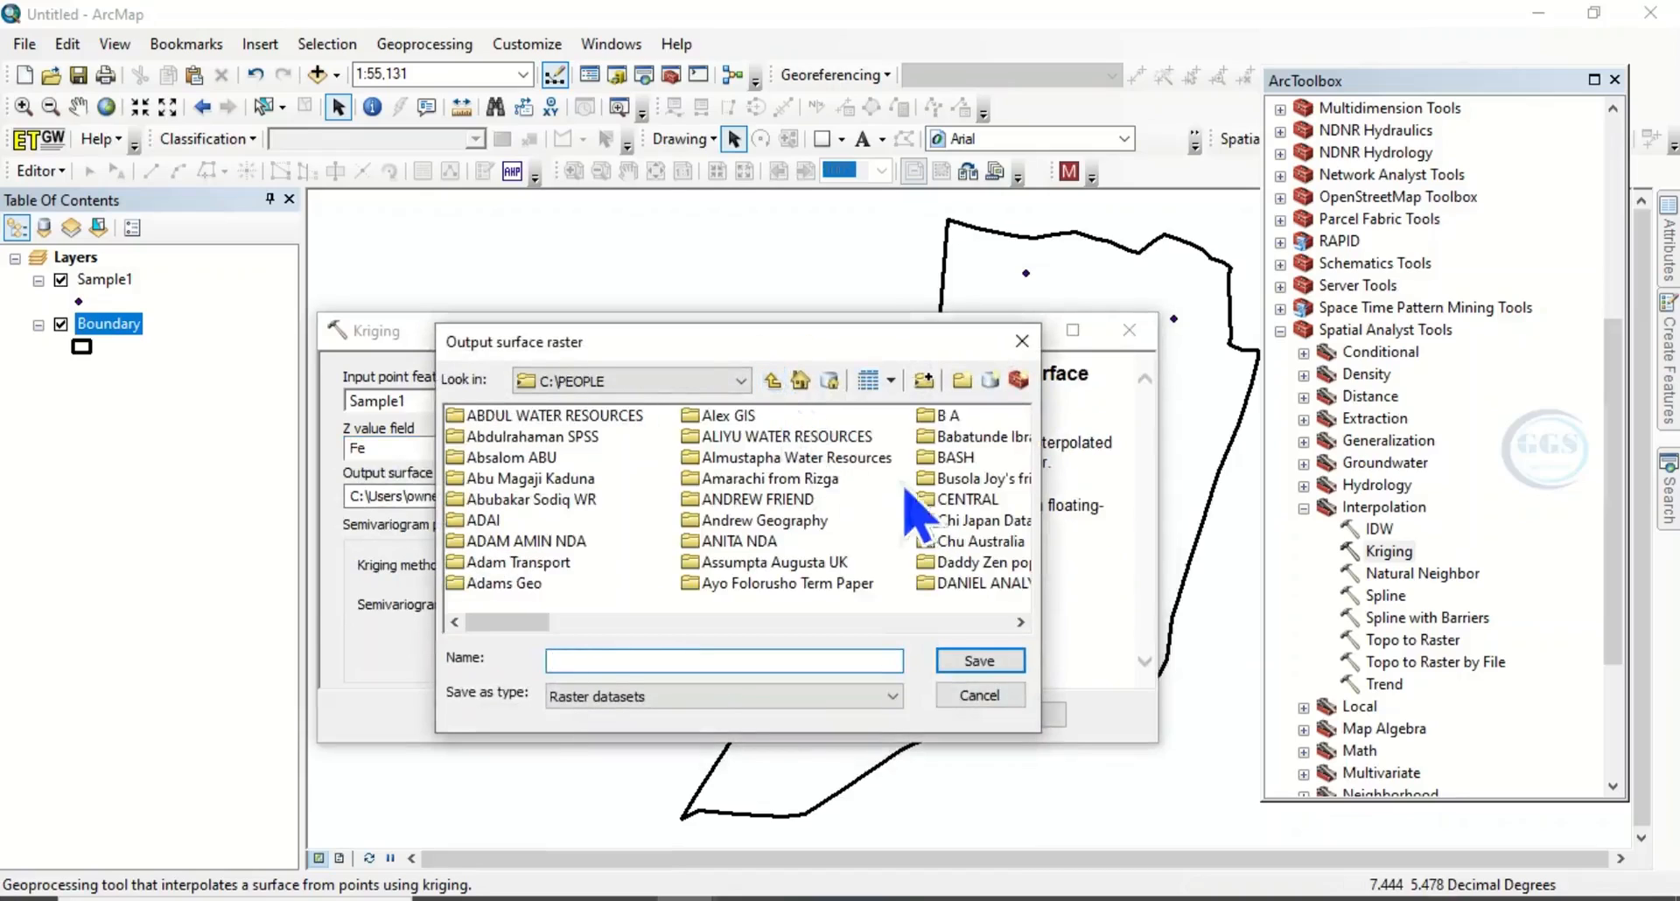
{"action": "left_click", "coordinate": [772, 379]}
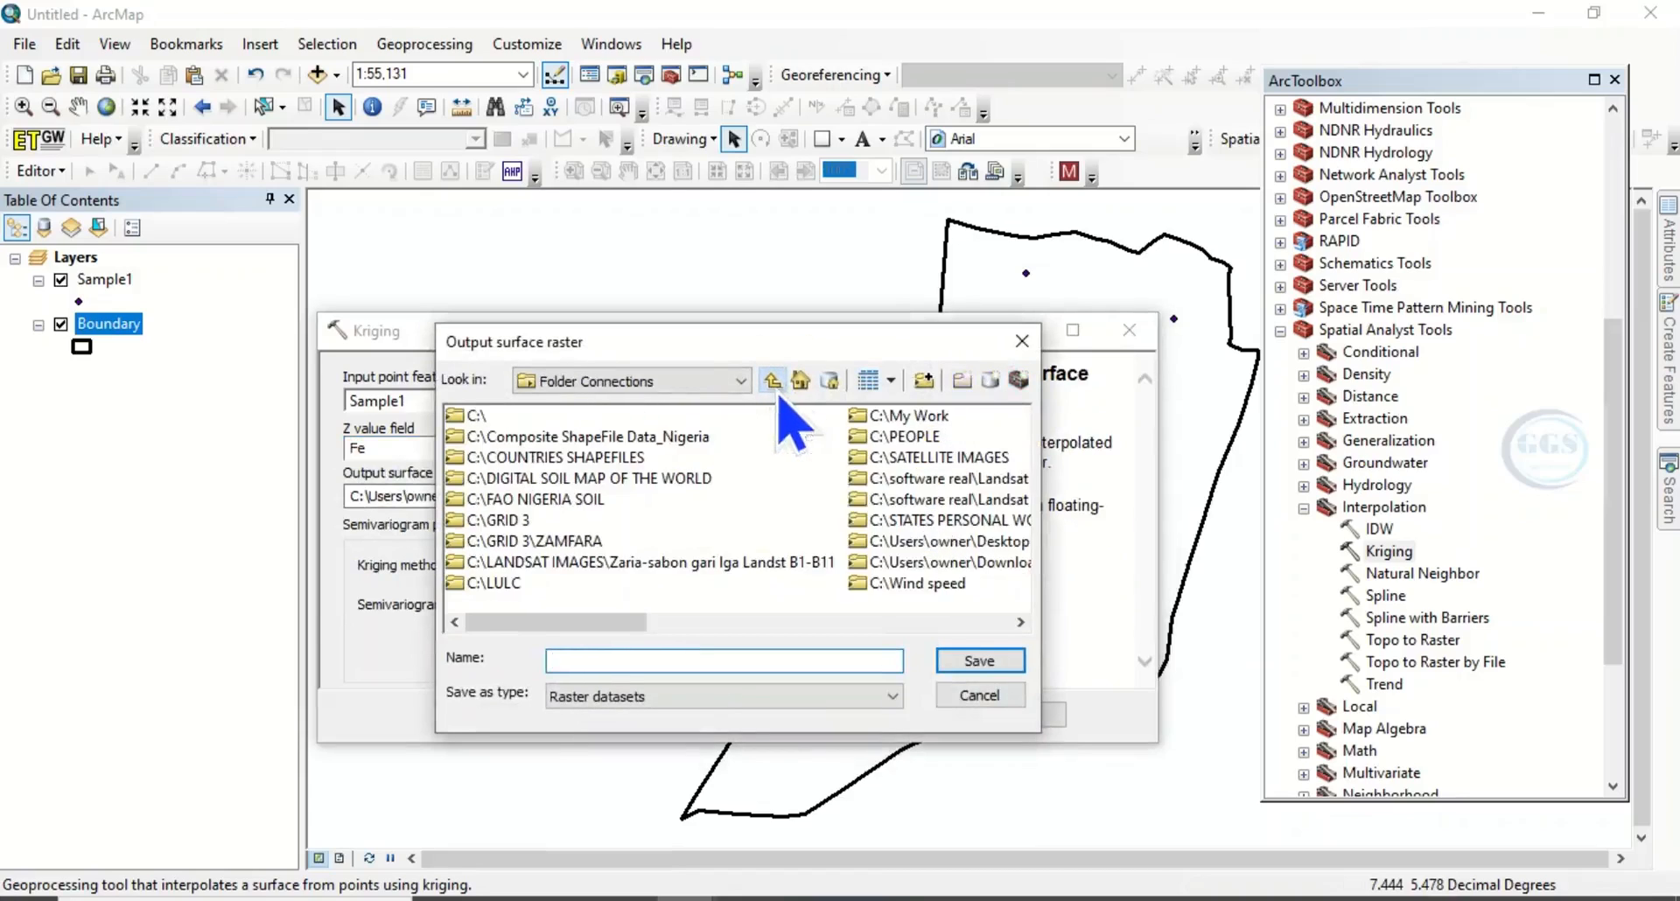
{"action": "double_click", "coordinate": [963, 543]}
{"action": "double_click", "coordinate": [512, 459]}
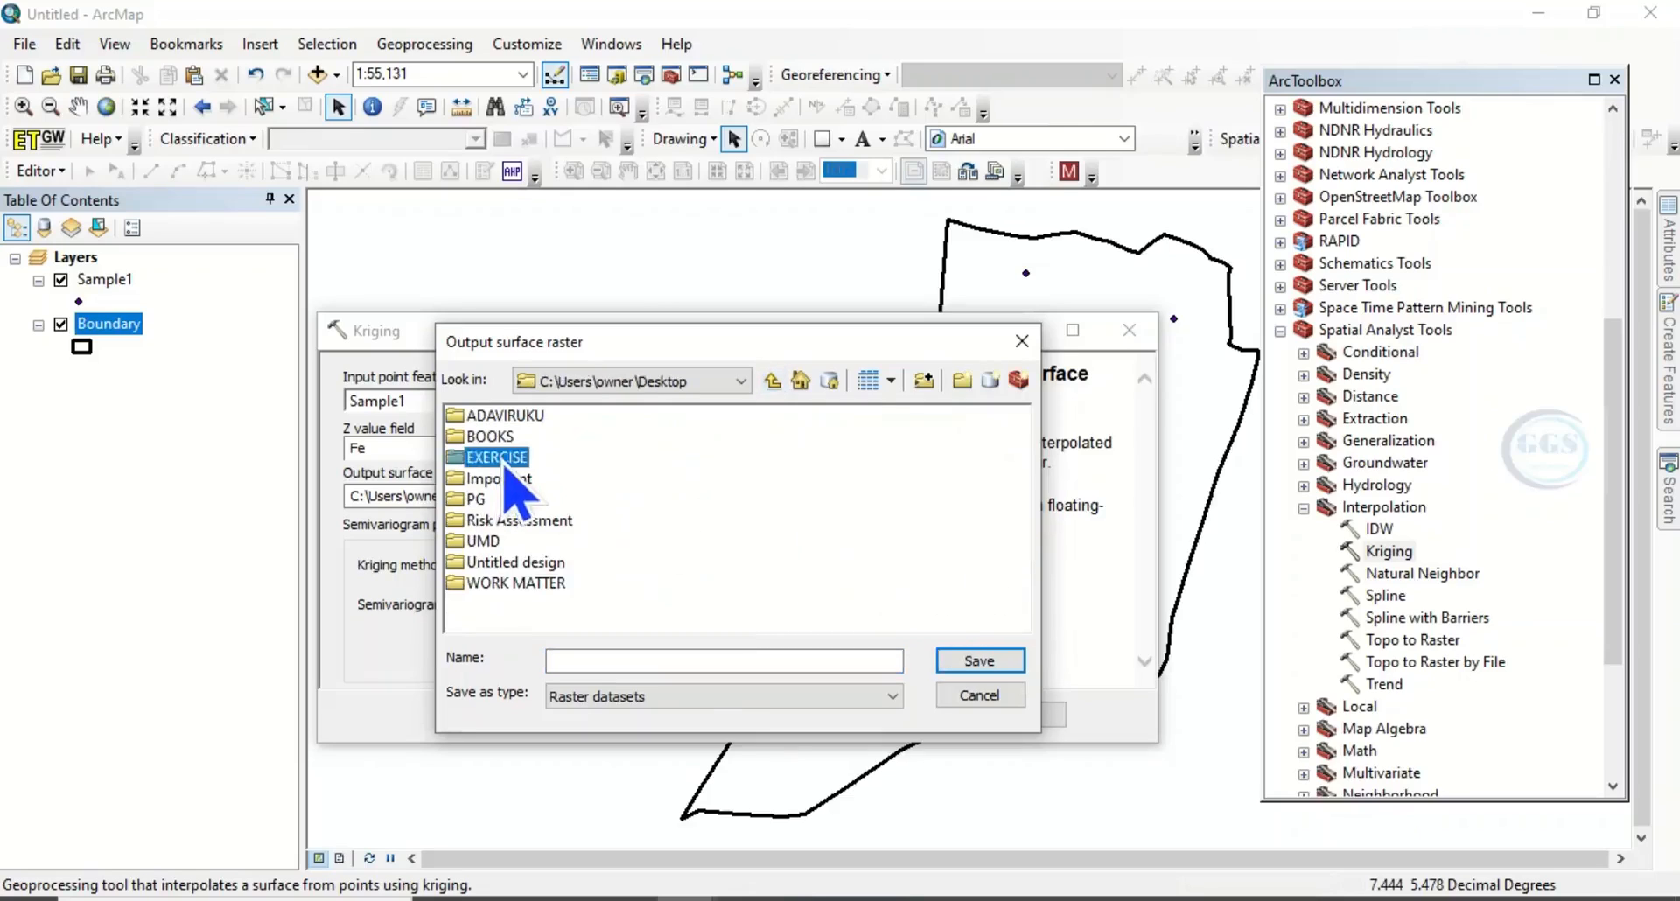
{"action": "left_click", "coordinate": [609, 656]}
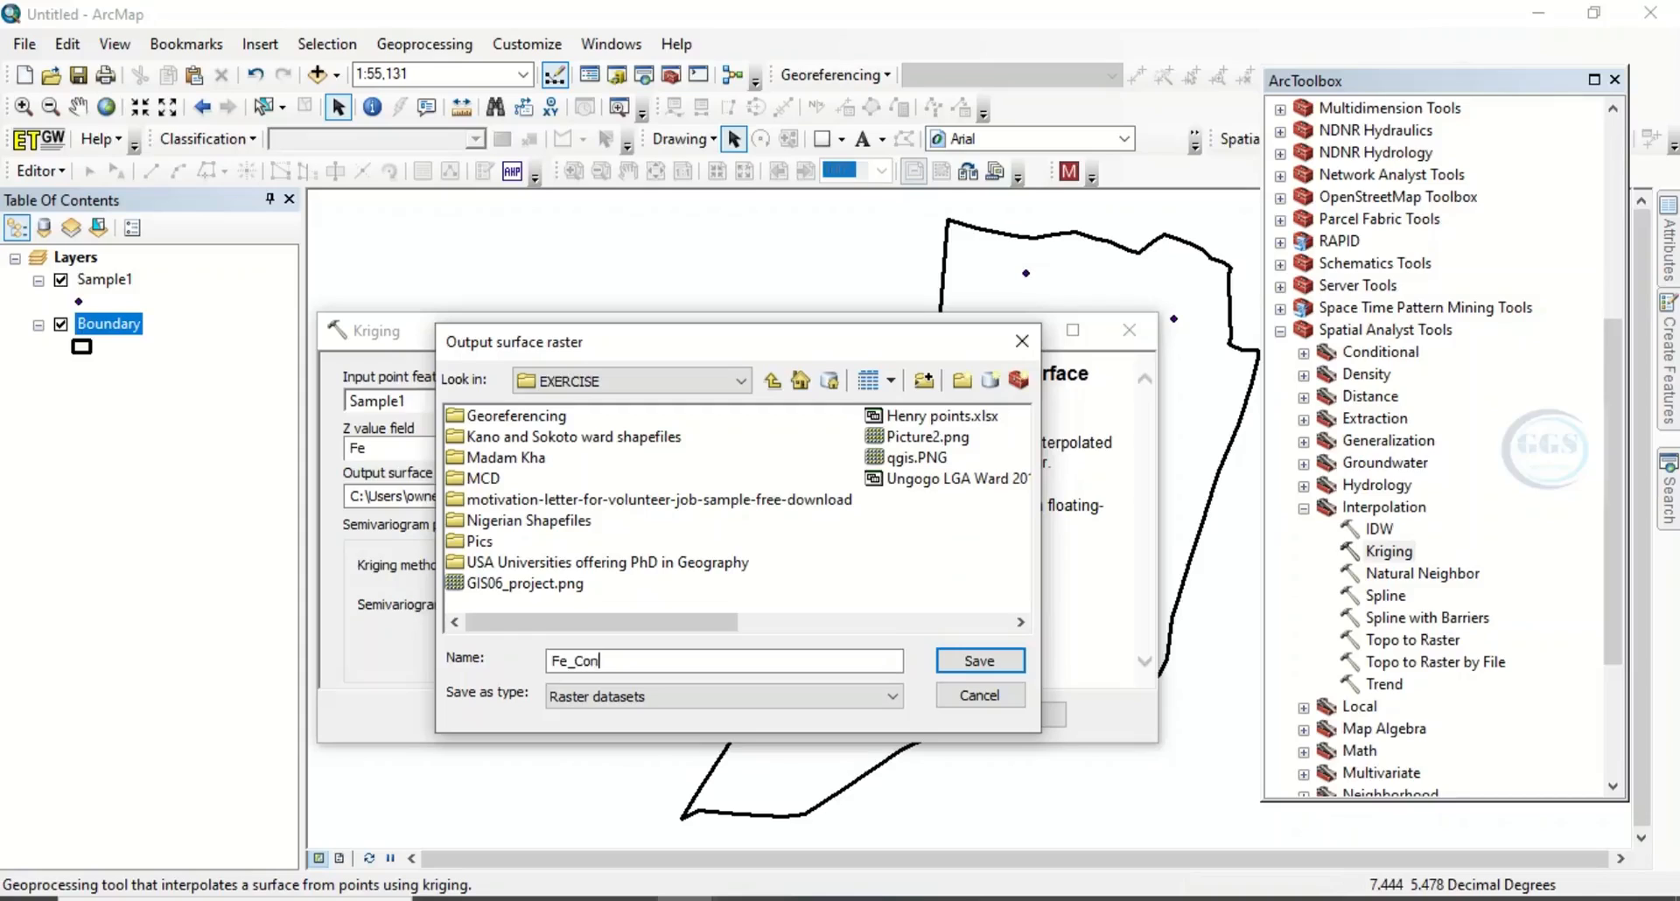
{"action": "left_click", "coordinate": [966, 667]}
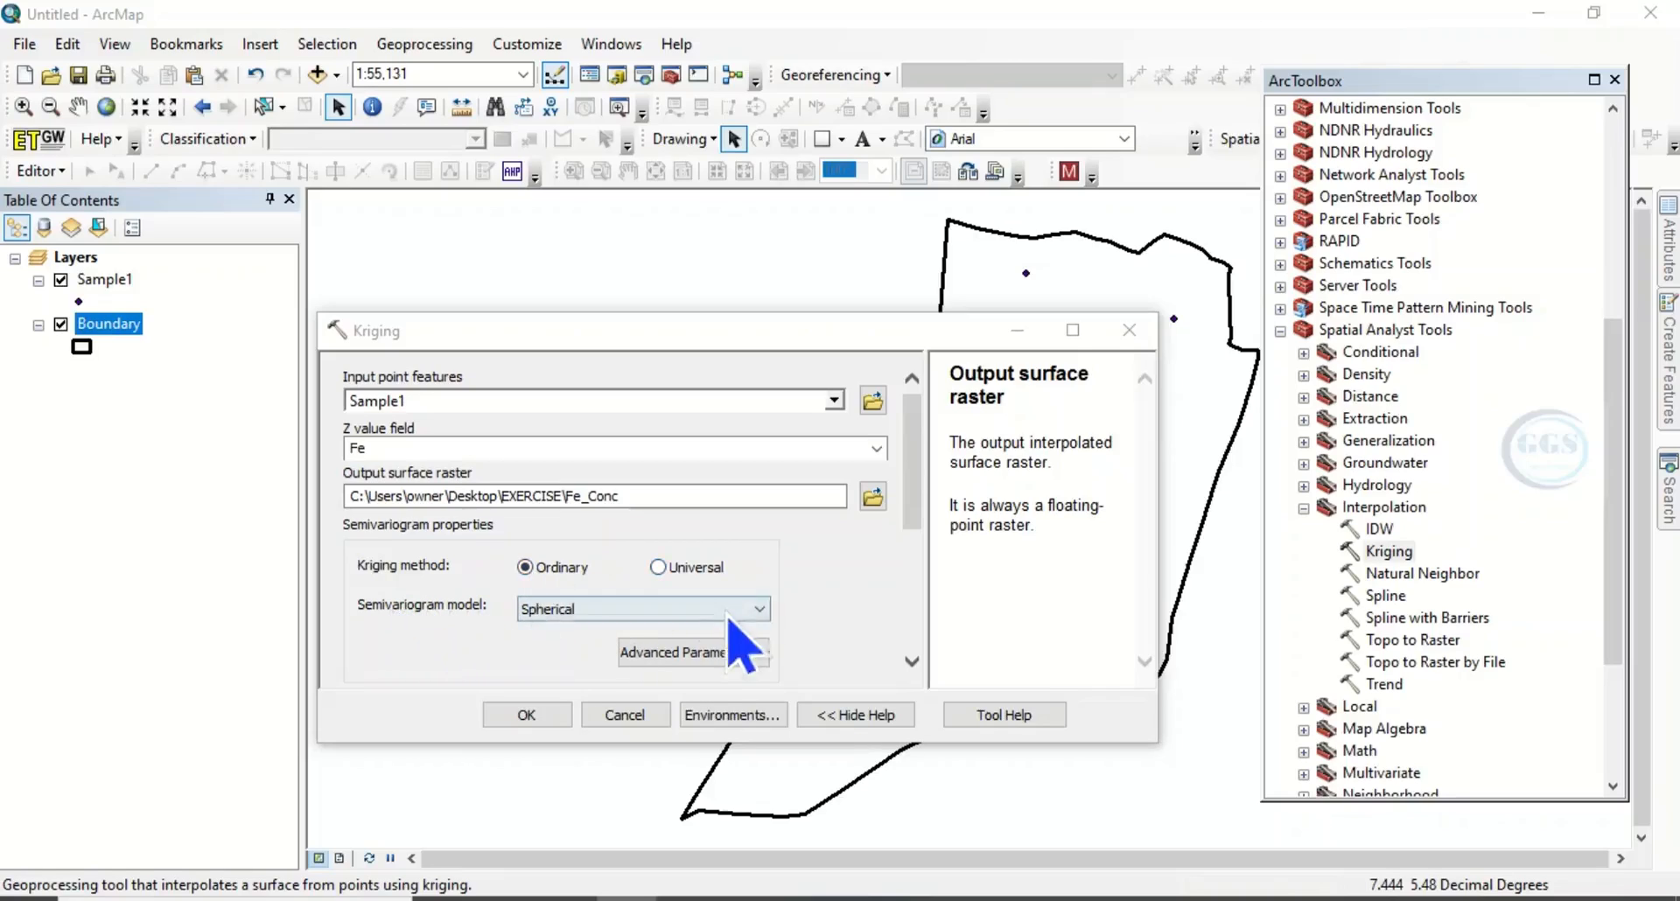
- Keep the Spherical semivariogram model and set the processing extent environment to Same as layer Boundary
{"action": "left_click", "coordinate": [760, 610]}
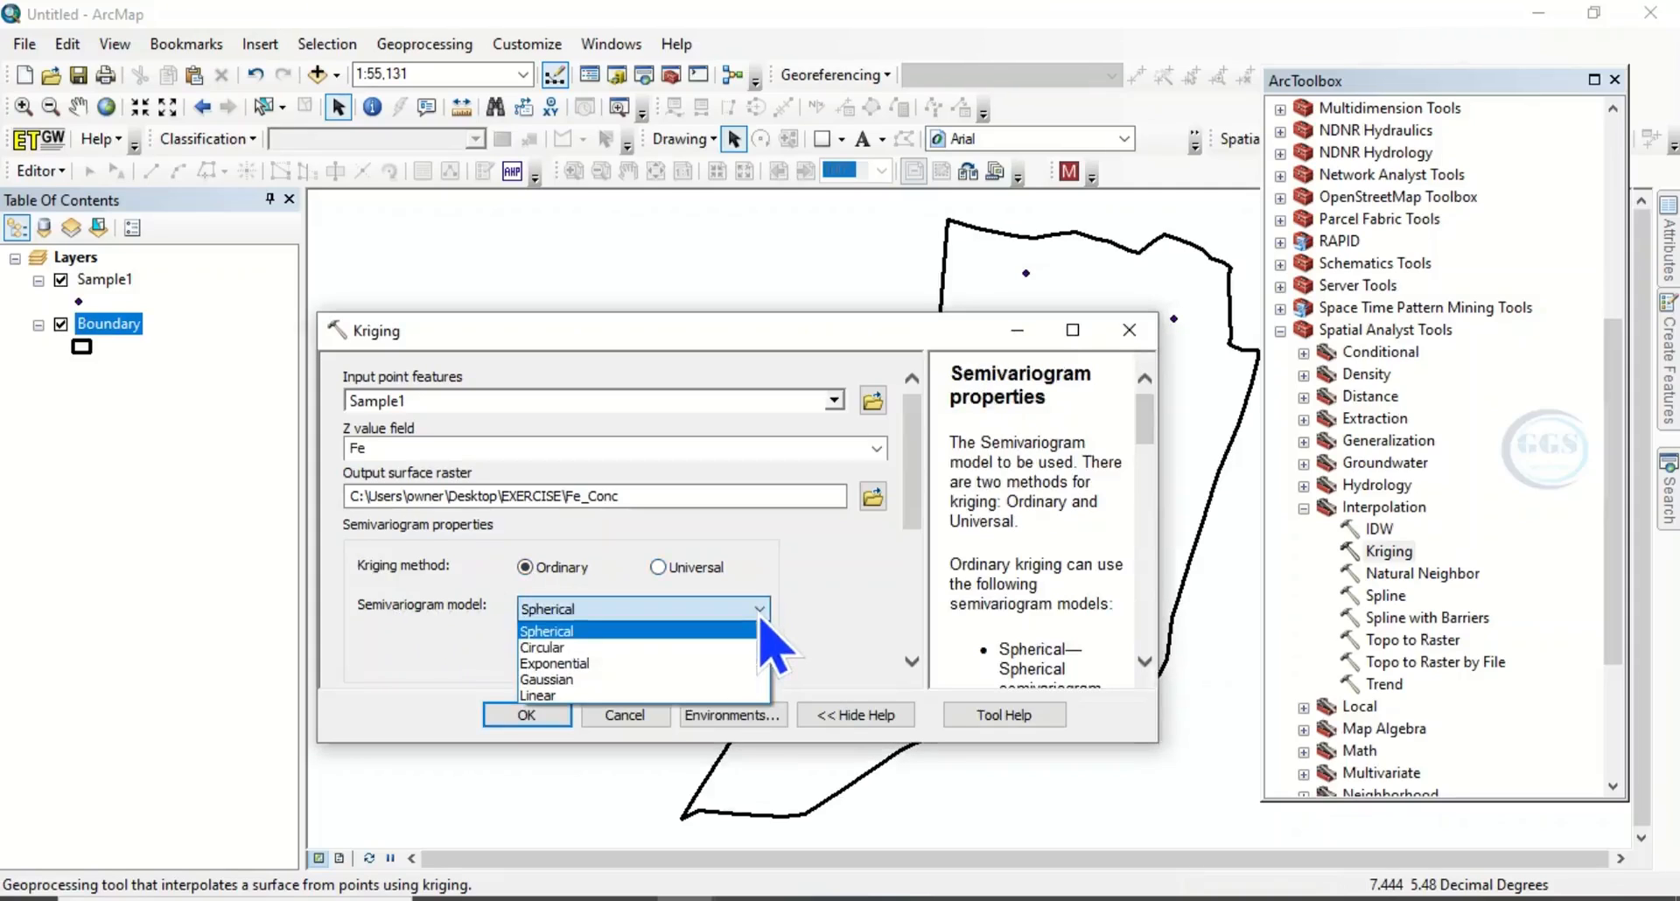
{"action": "left_click", "coordinate": [761, 617]}
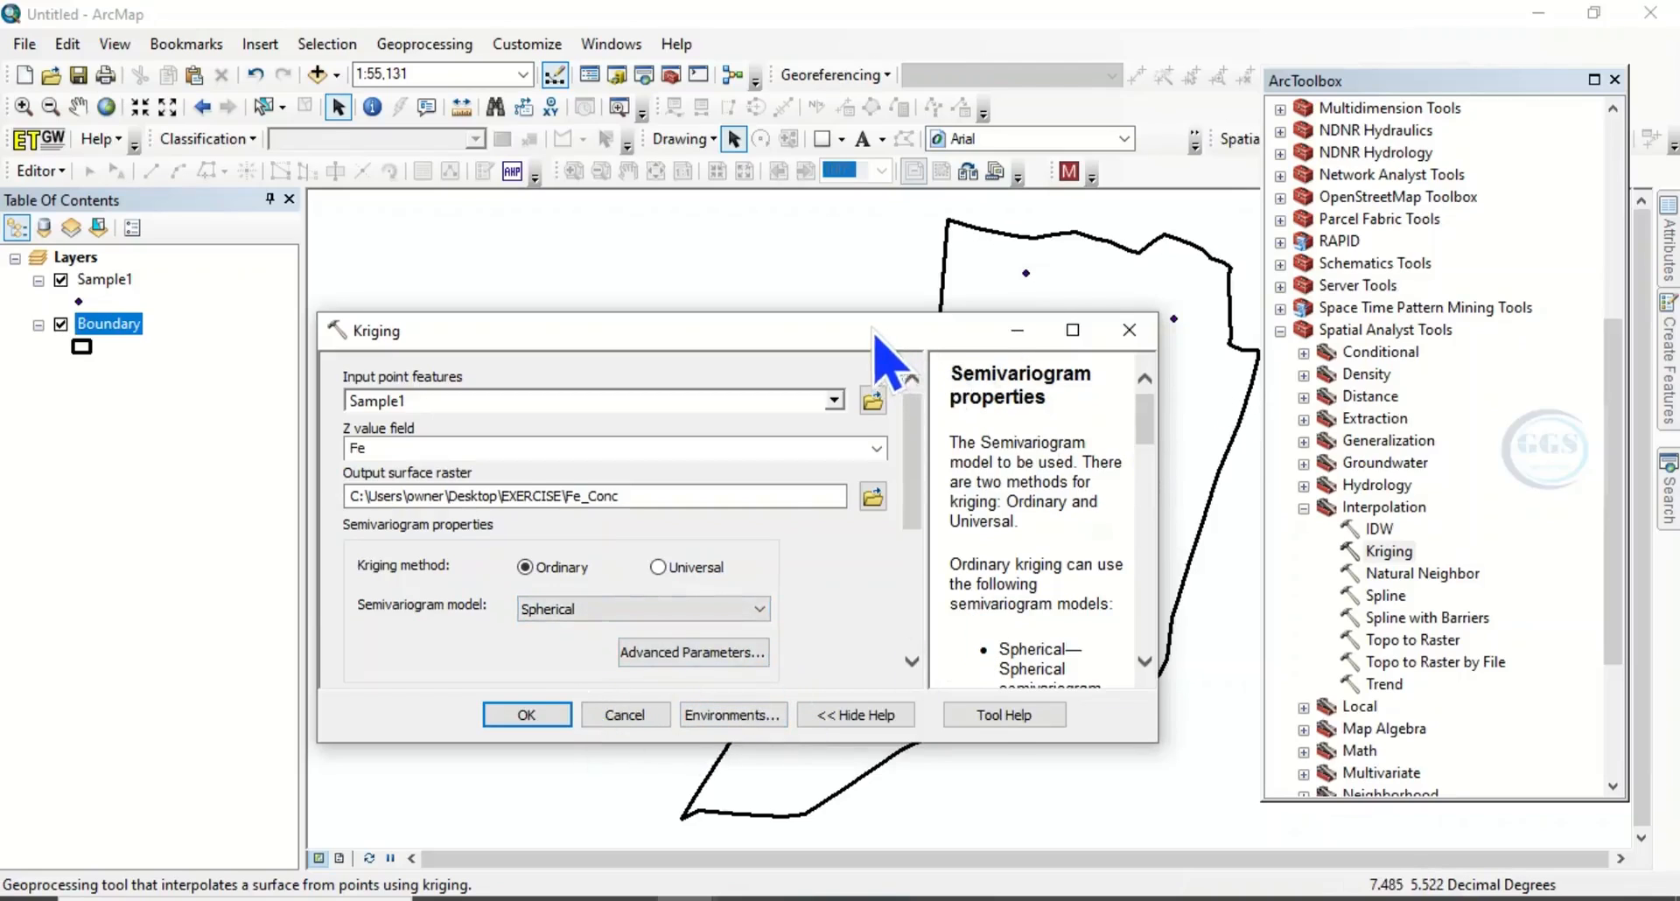
{"action": "left_click_drag", "start_coordinate": [854, 326], "coordinate": [573, 258]}
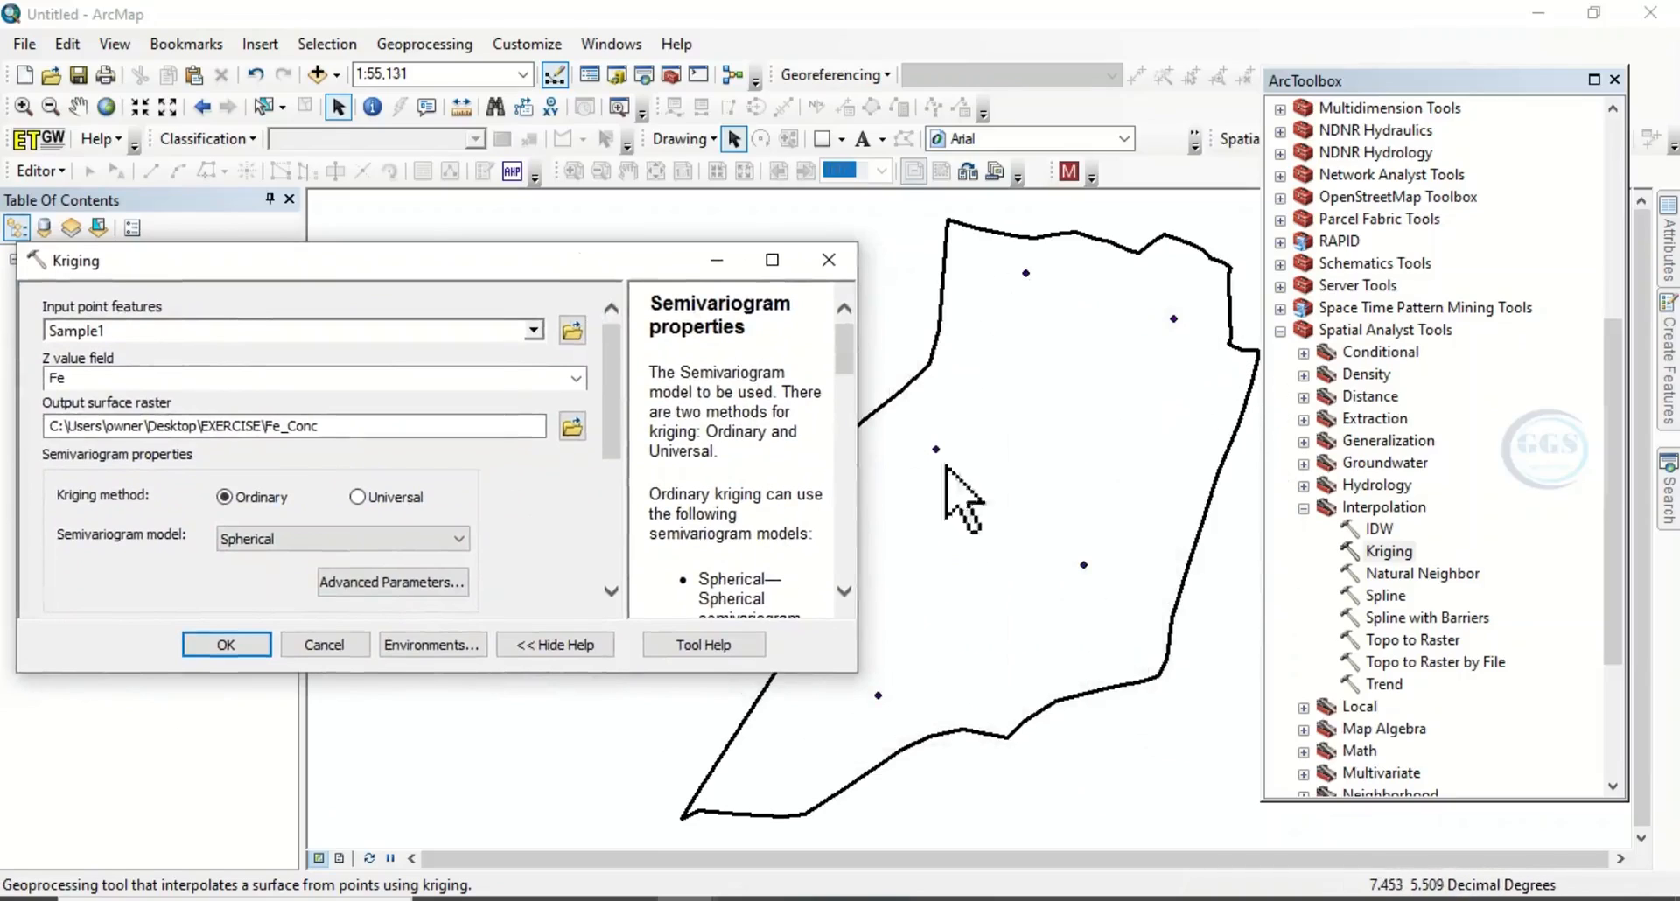
{"action": "left_click", "coordinate": [433, 650]}
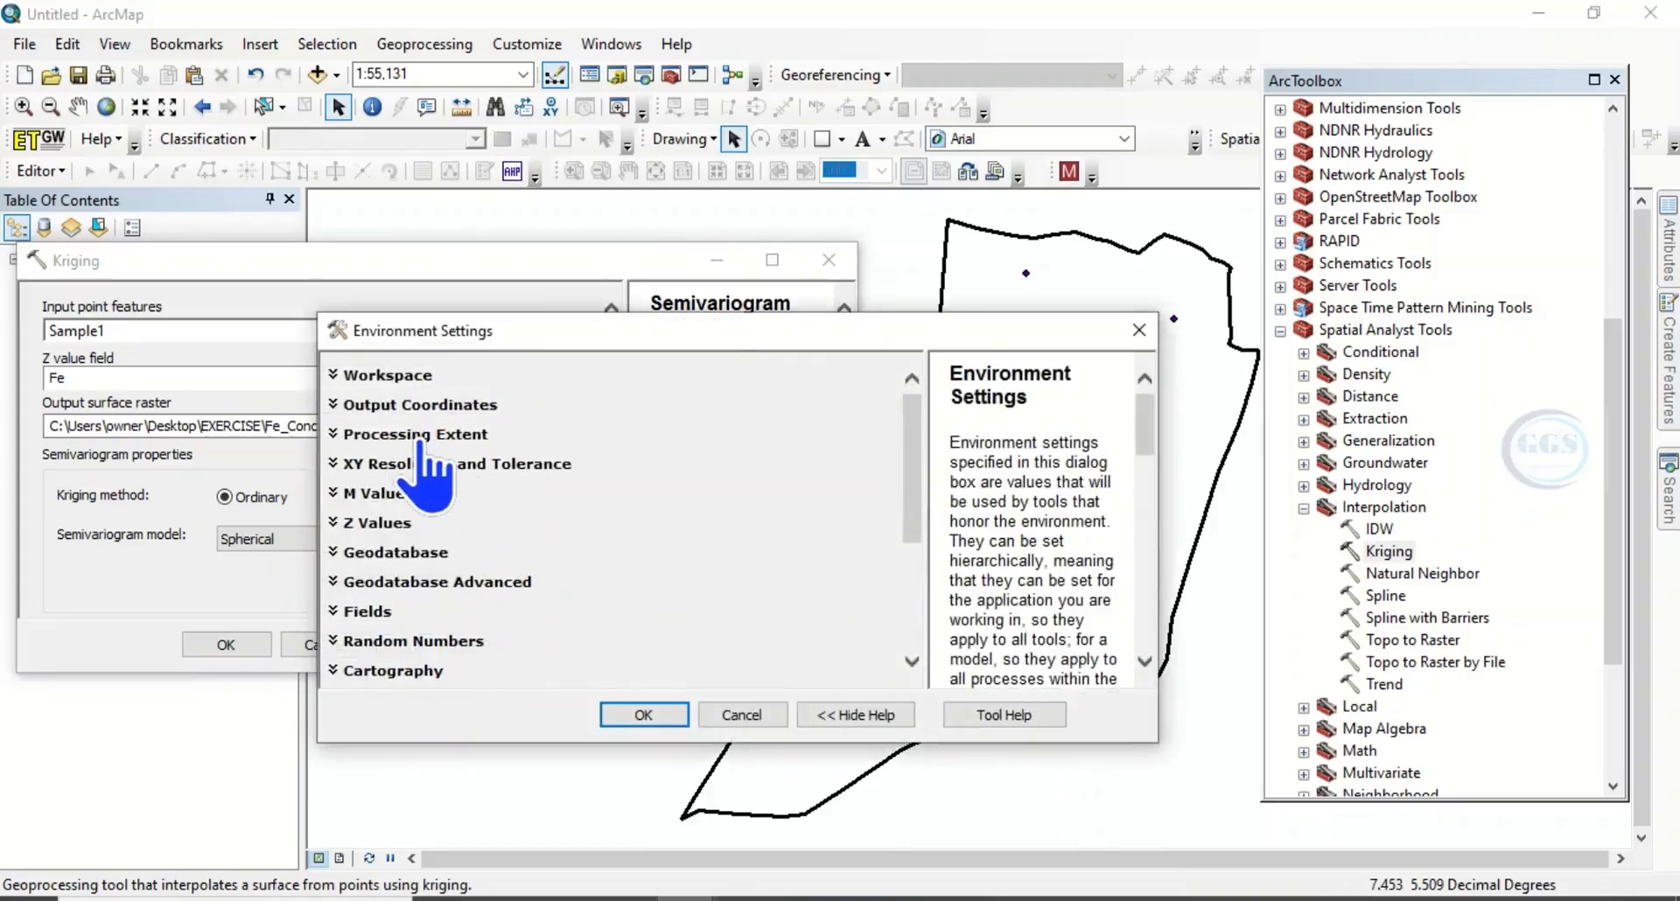
{"action": "left_click", "coordinate": [418, 435]}
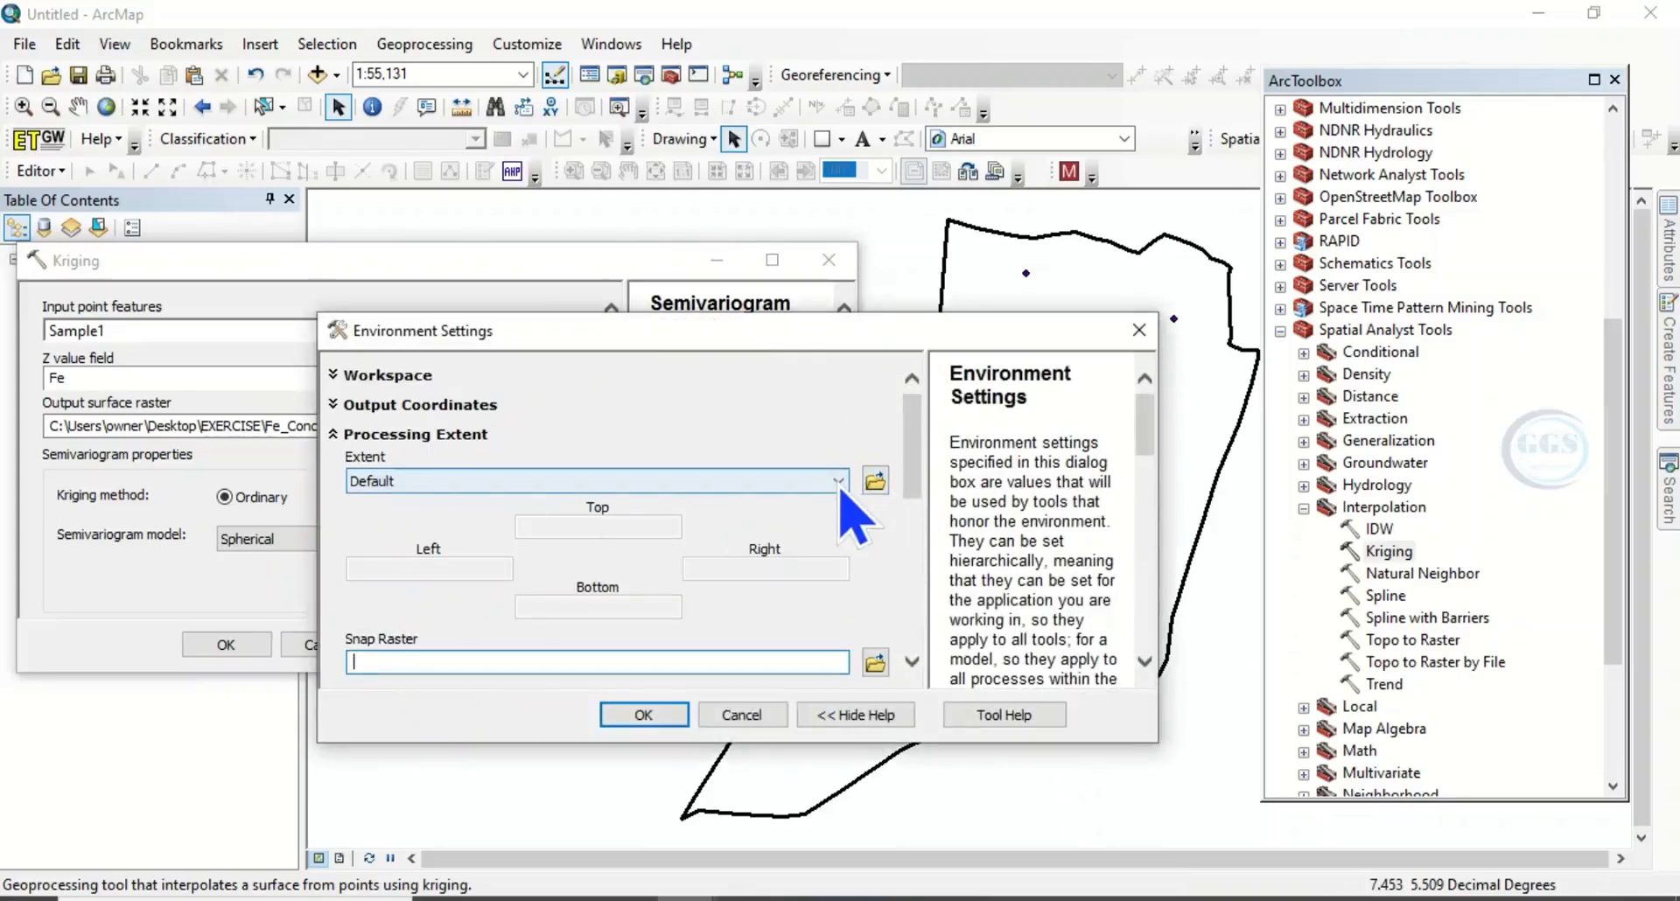
{"action": "left_click", "coordinate": [838, 483]}
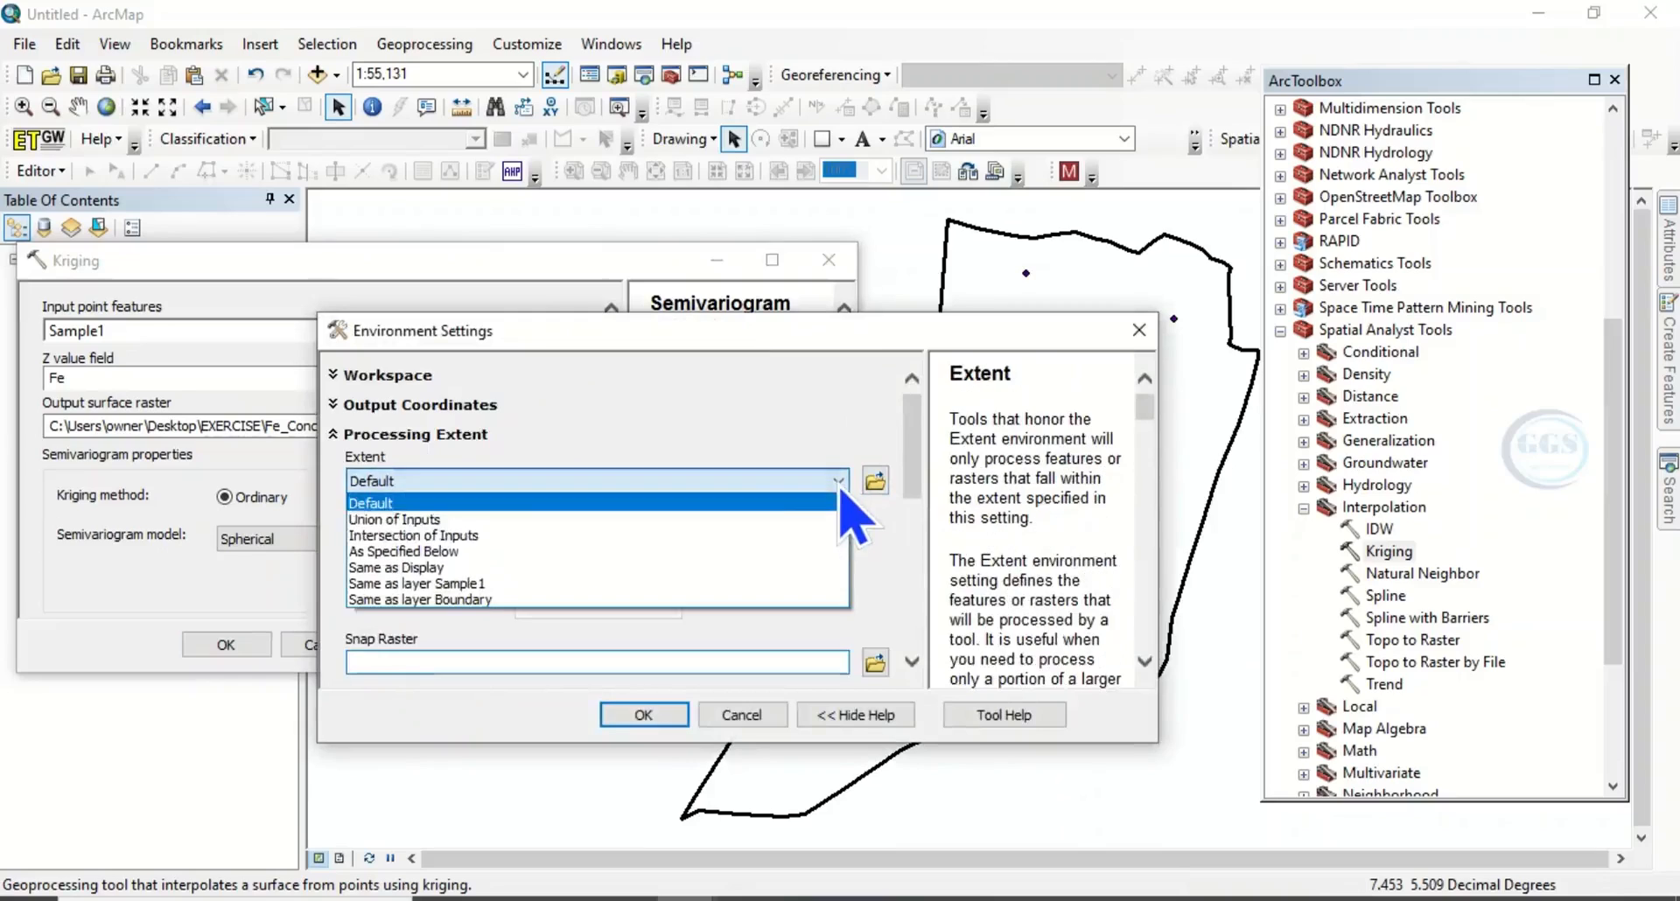
{"action": "left_click", "coordinate": [464, 601]}
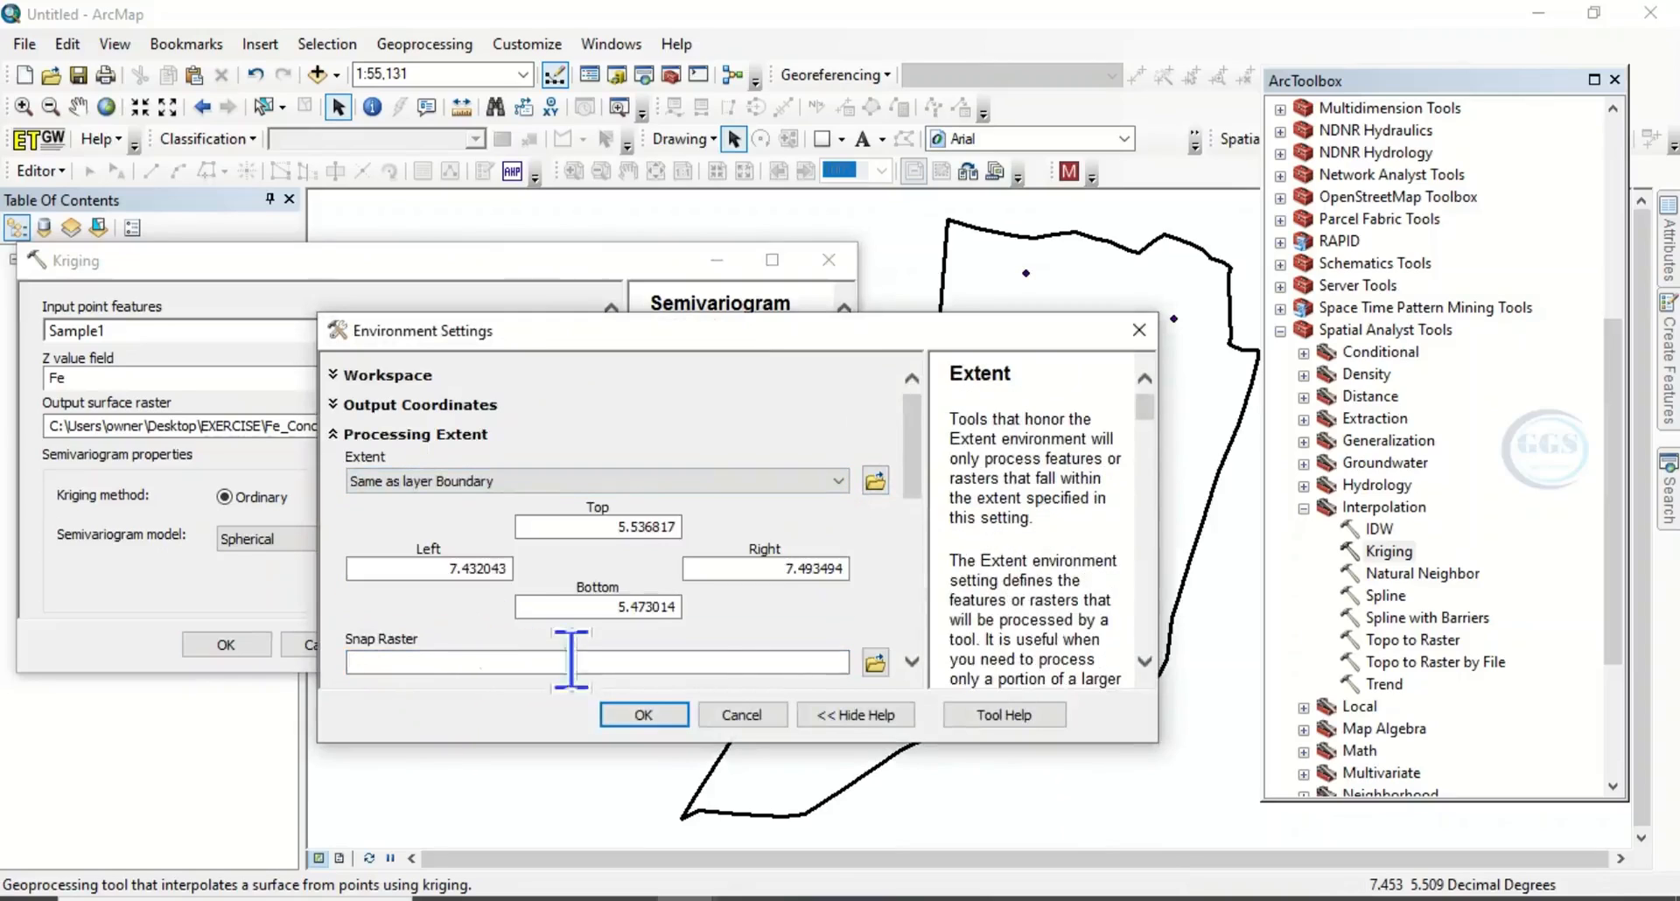
- Set the raster analysis mask to Boundary in the environment settings and run the Kriging tool
{"action": "scroll", "coordinate": [916, 617], "scroll_direction": "down", "scroll_amount": 5}
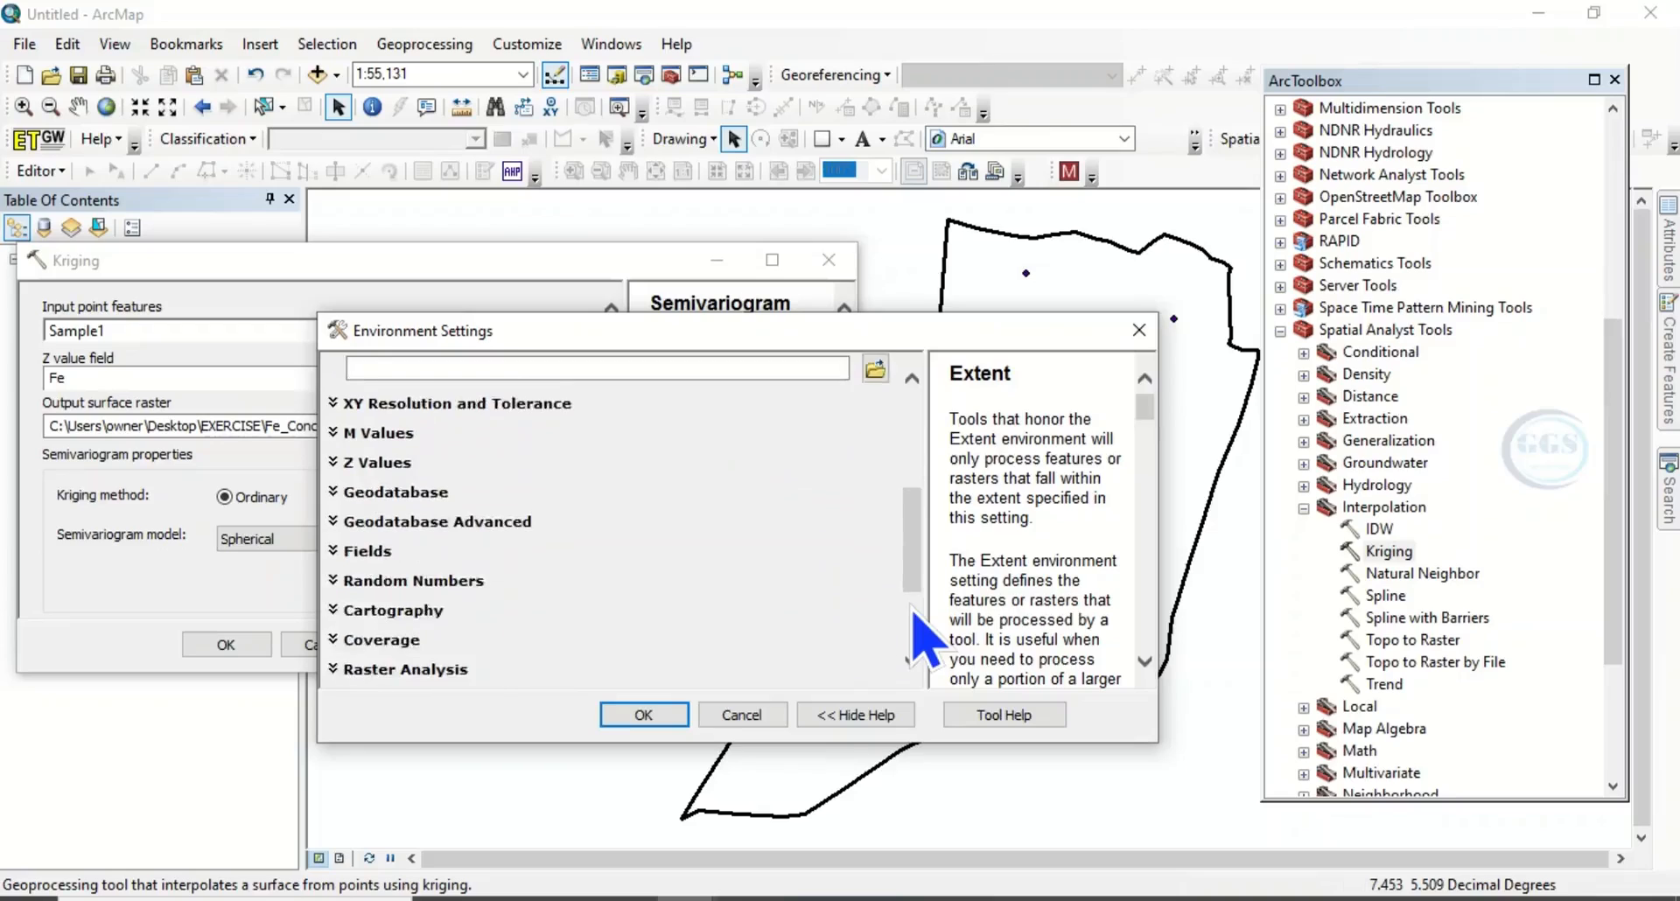
{"action": "scroll", "coordinate": [915, 616], "scroll_direction": "down", "scroll_amount": 3}
{"action": "left_click", "coordinate": [401, 500]}
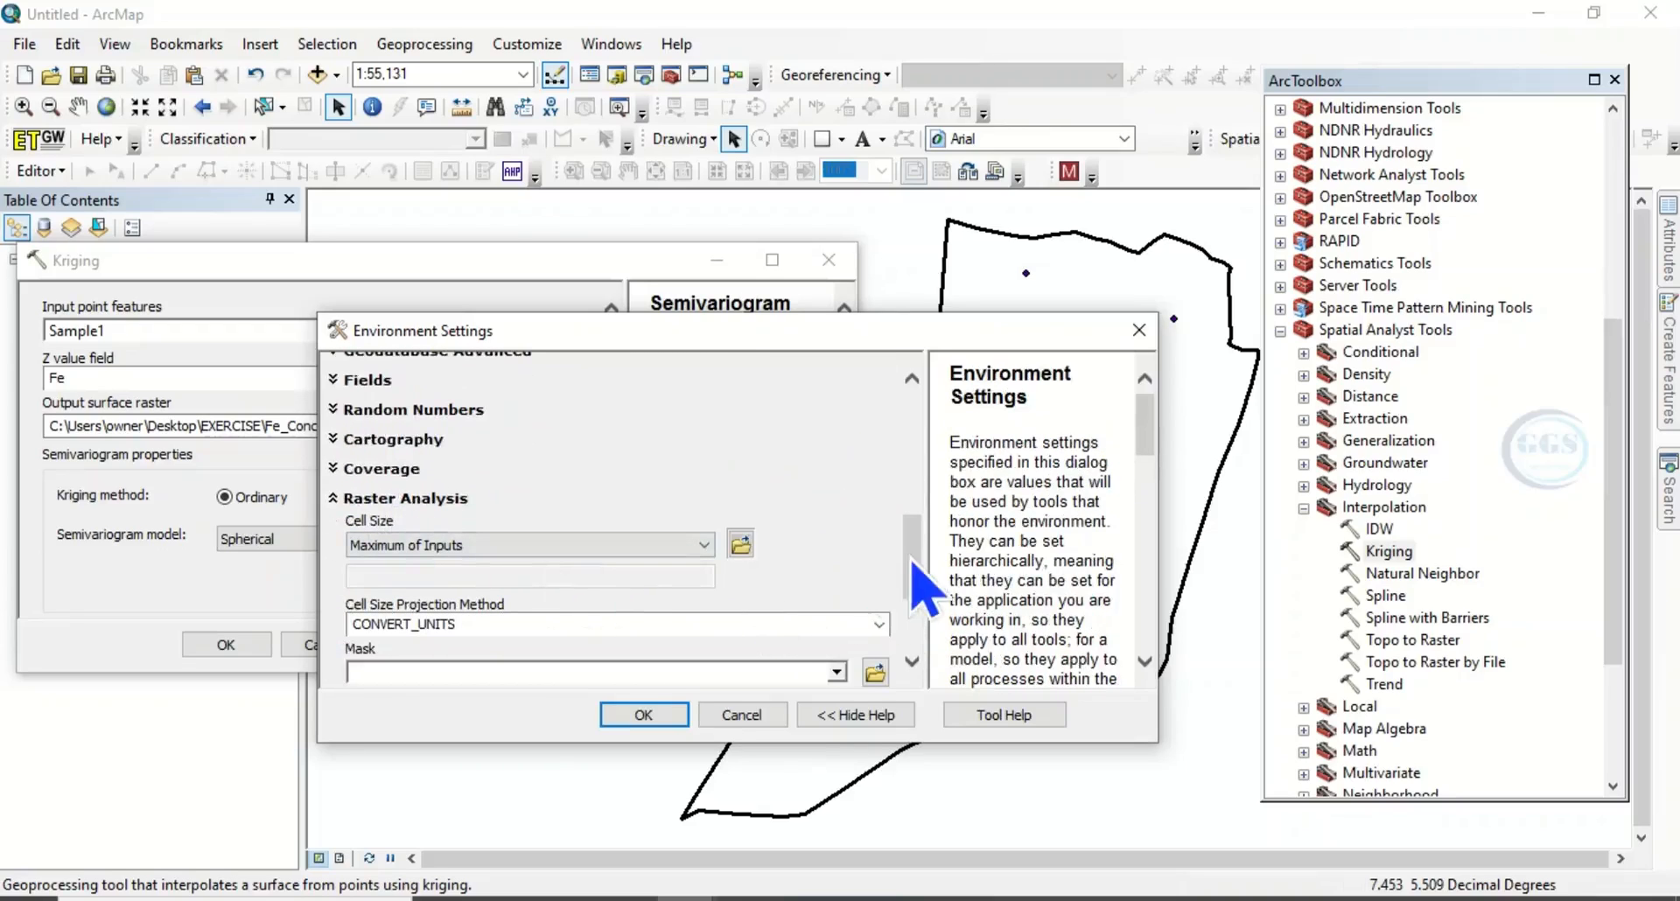
{"action": "scroll", "coordinate": [910, 578], "scroll_direction": "down", "scroll_amount": 2}
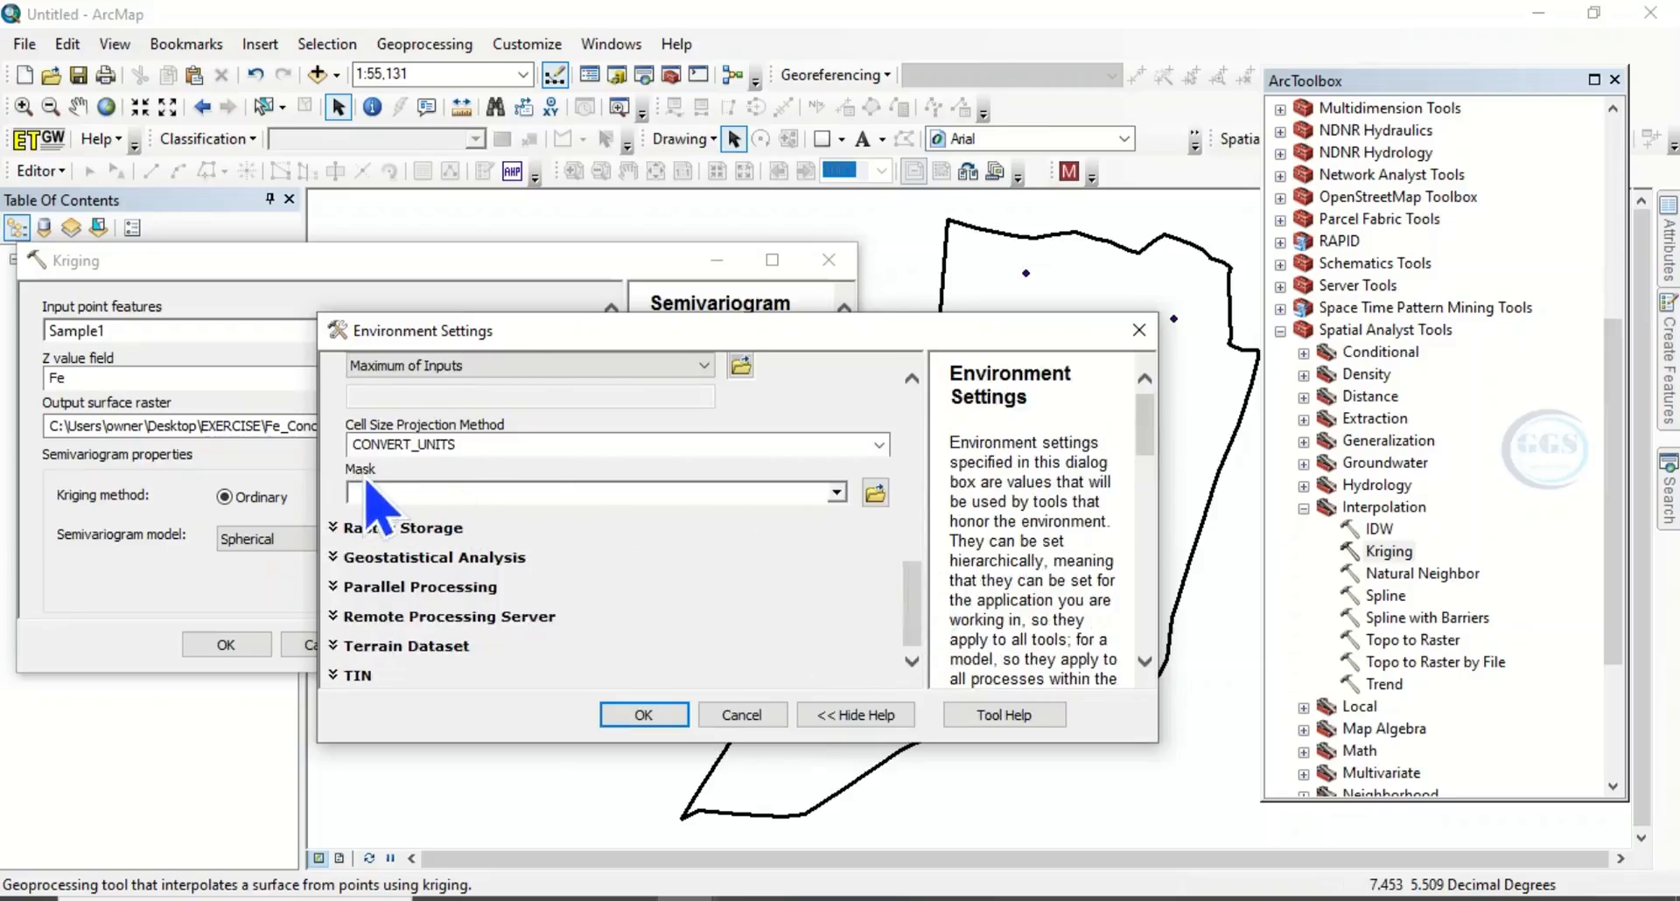
{"action": "left_click", "coordinate": [837, 493]}
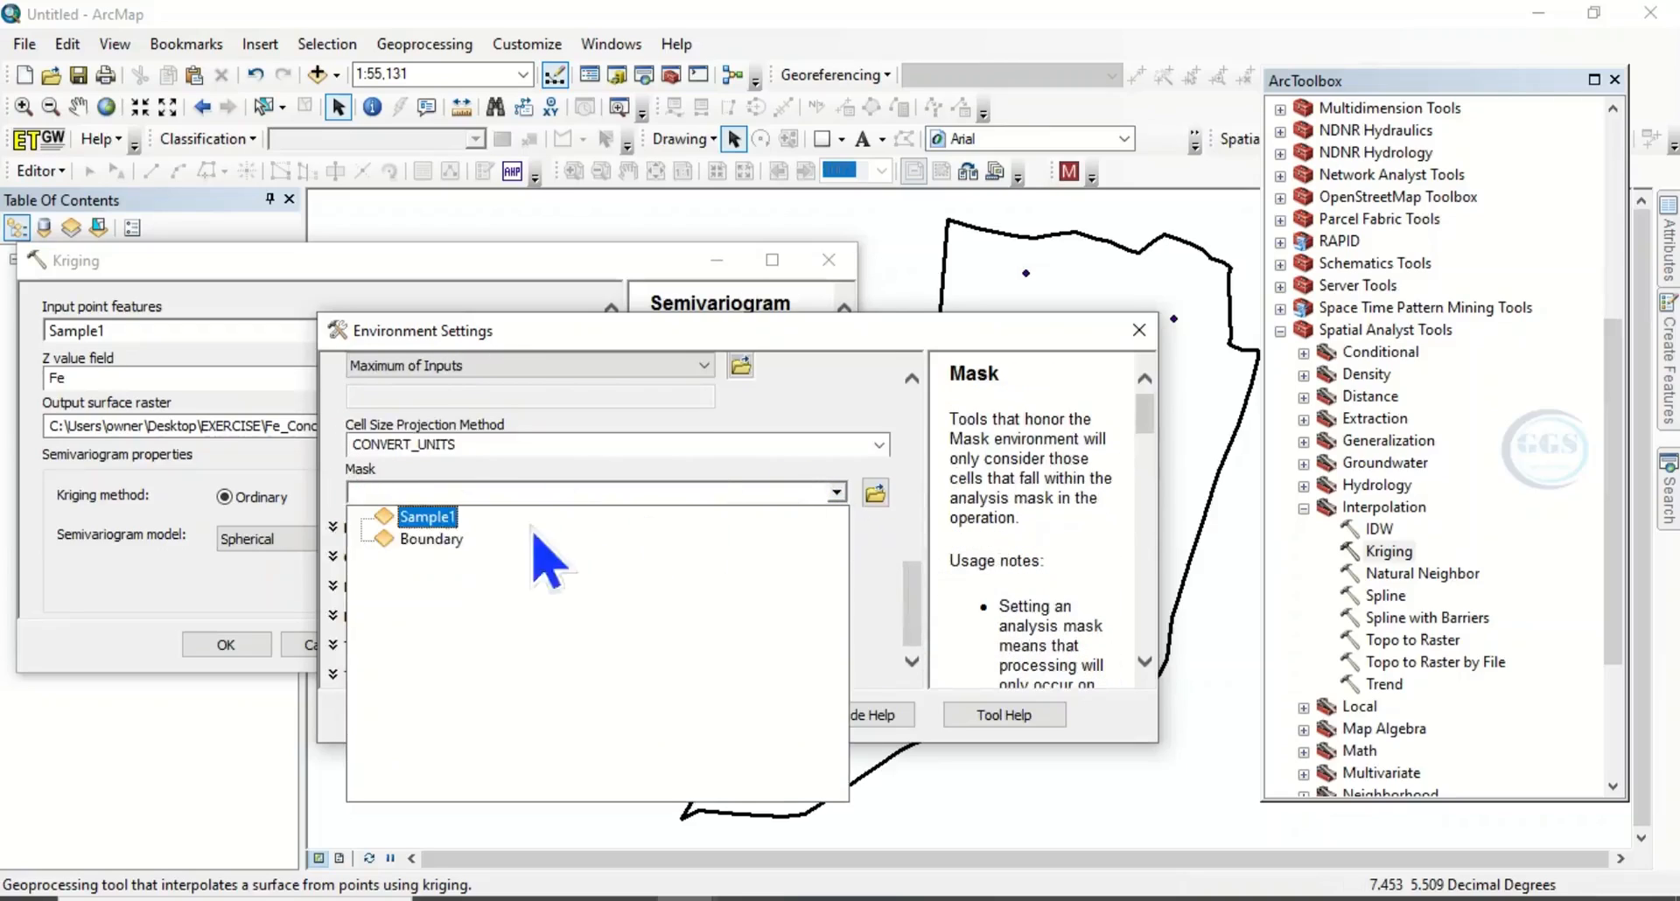
{"action": "left_click", "coordinate": [433, 540]}
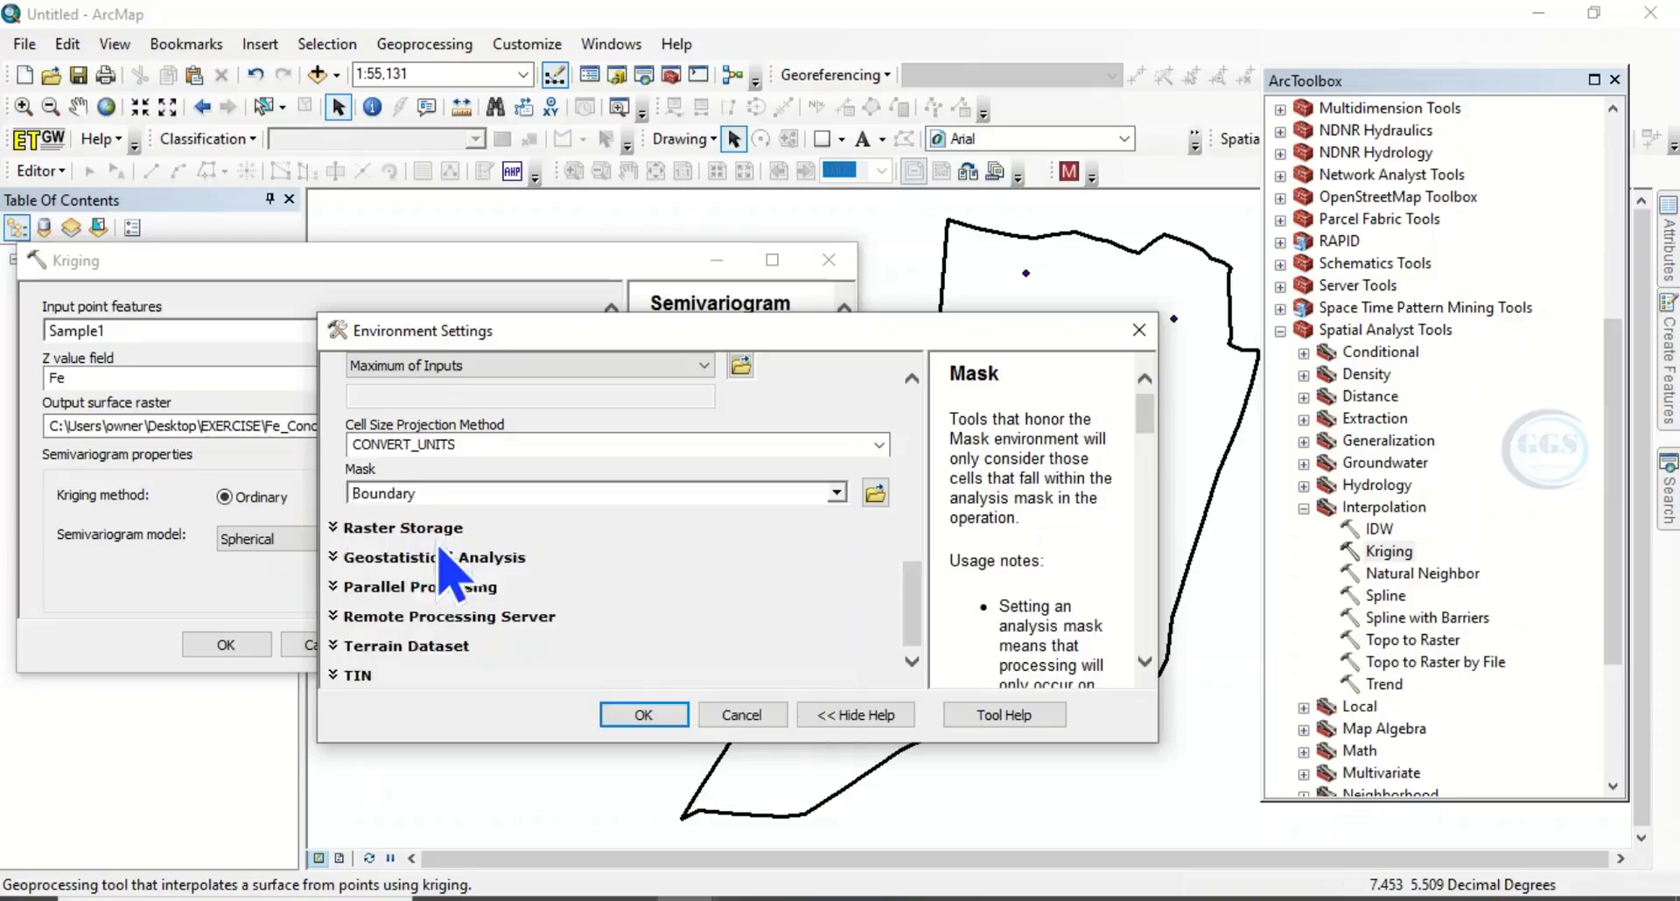
{"action": "left_click", "coordinate": [643, 715]}
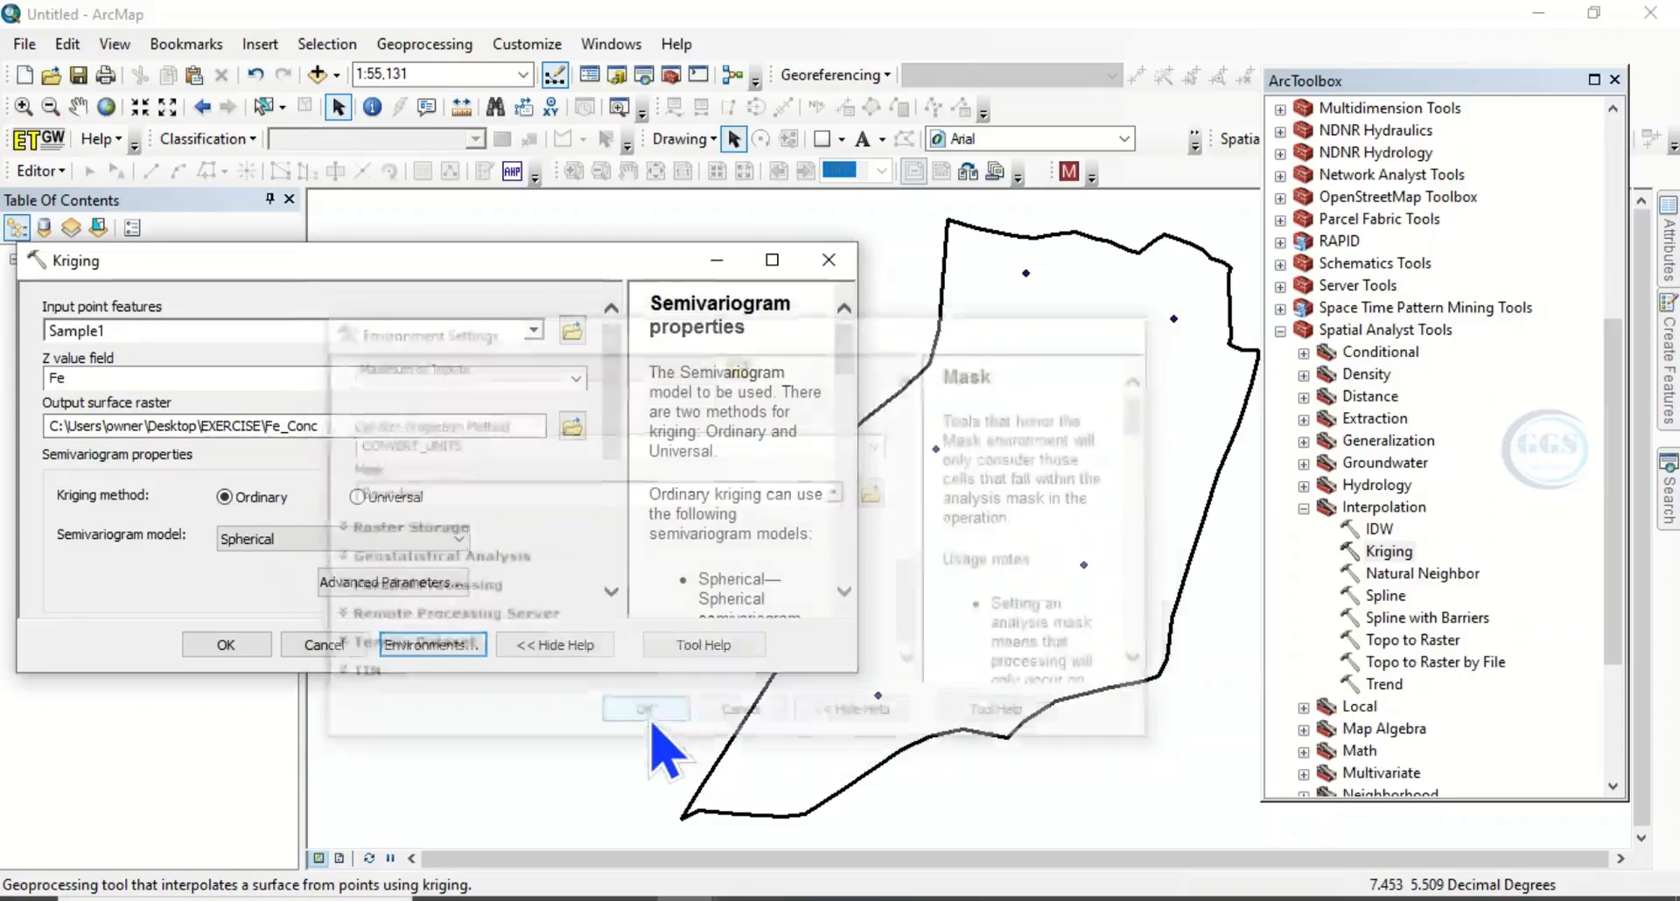
{"action": "left_click", "coordinate": [229, 646]}
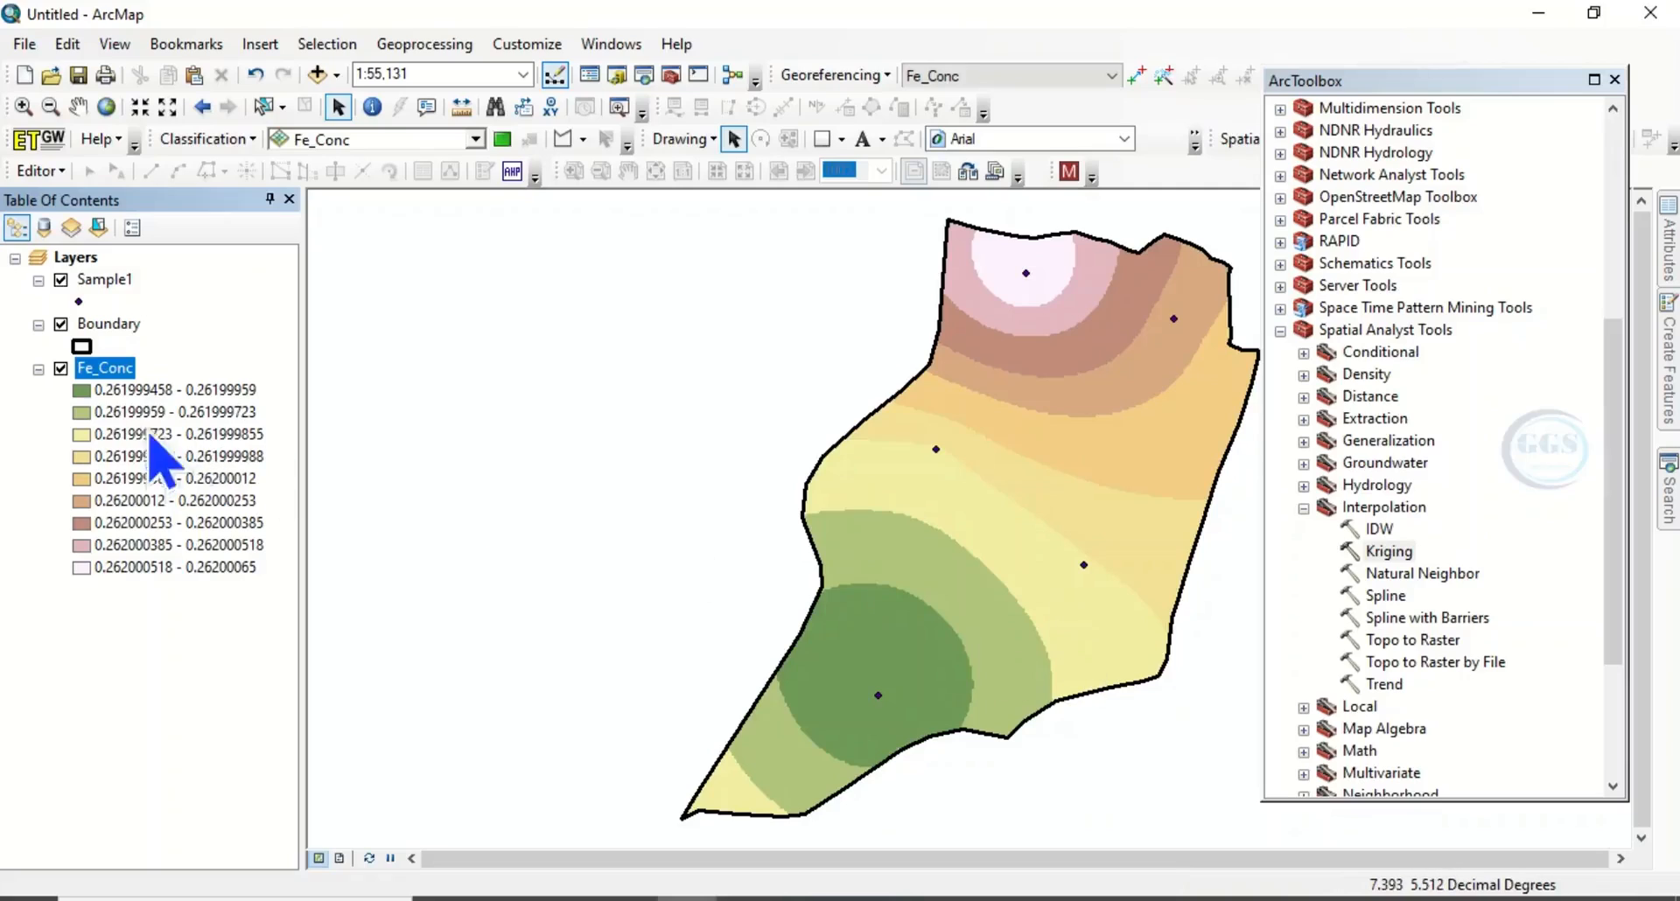
- Set the Fe_Conc layer's classified symbology to 5 classes
{"action": "right_click", "coordinate": [112, 374]}
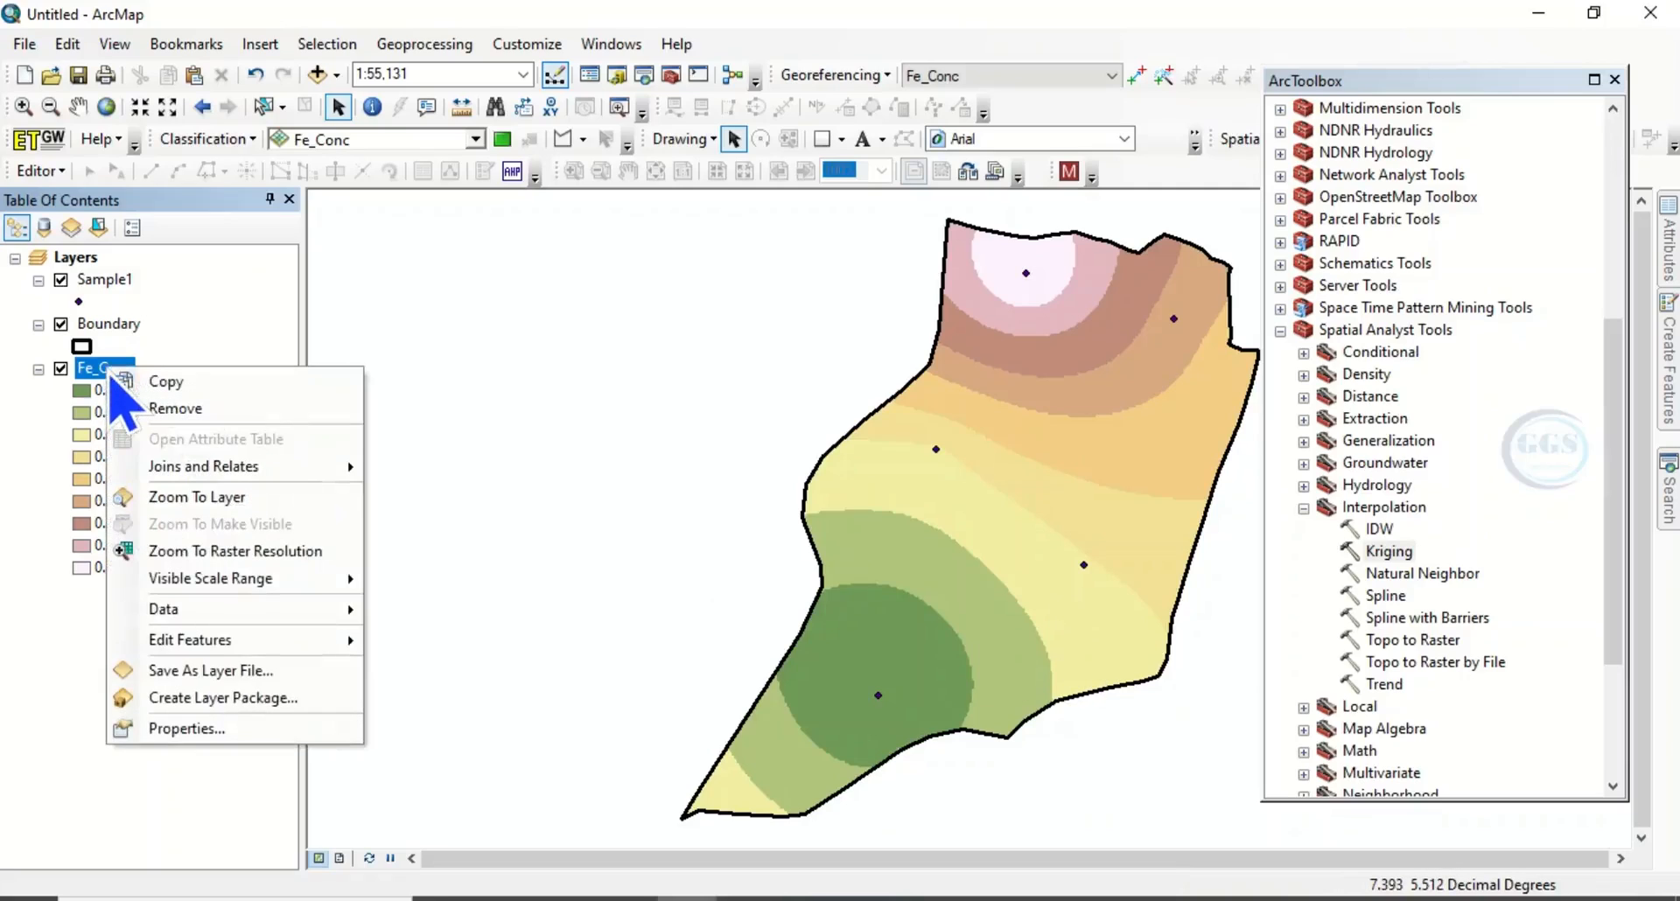
{"action": "left_click", "coordinate": [216, 740]}
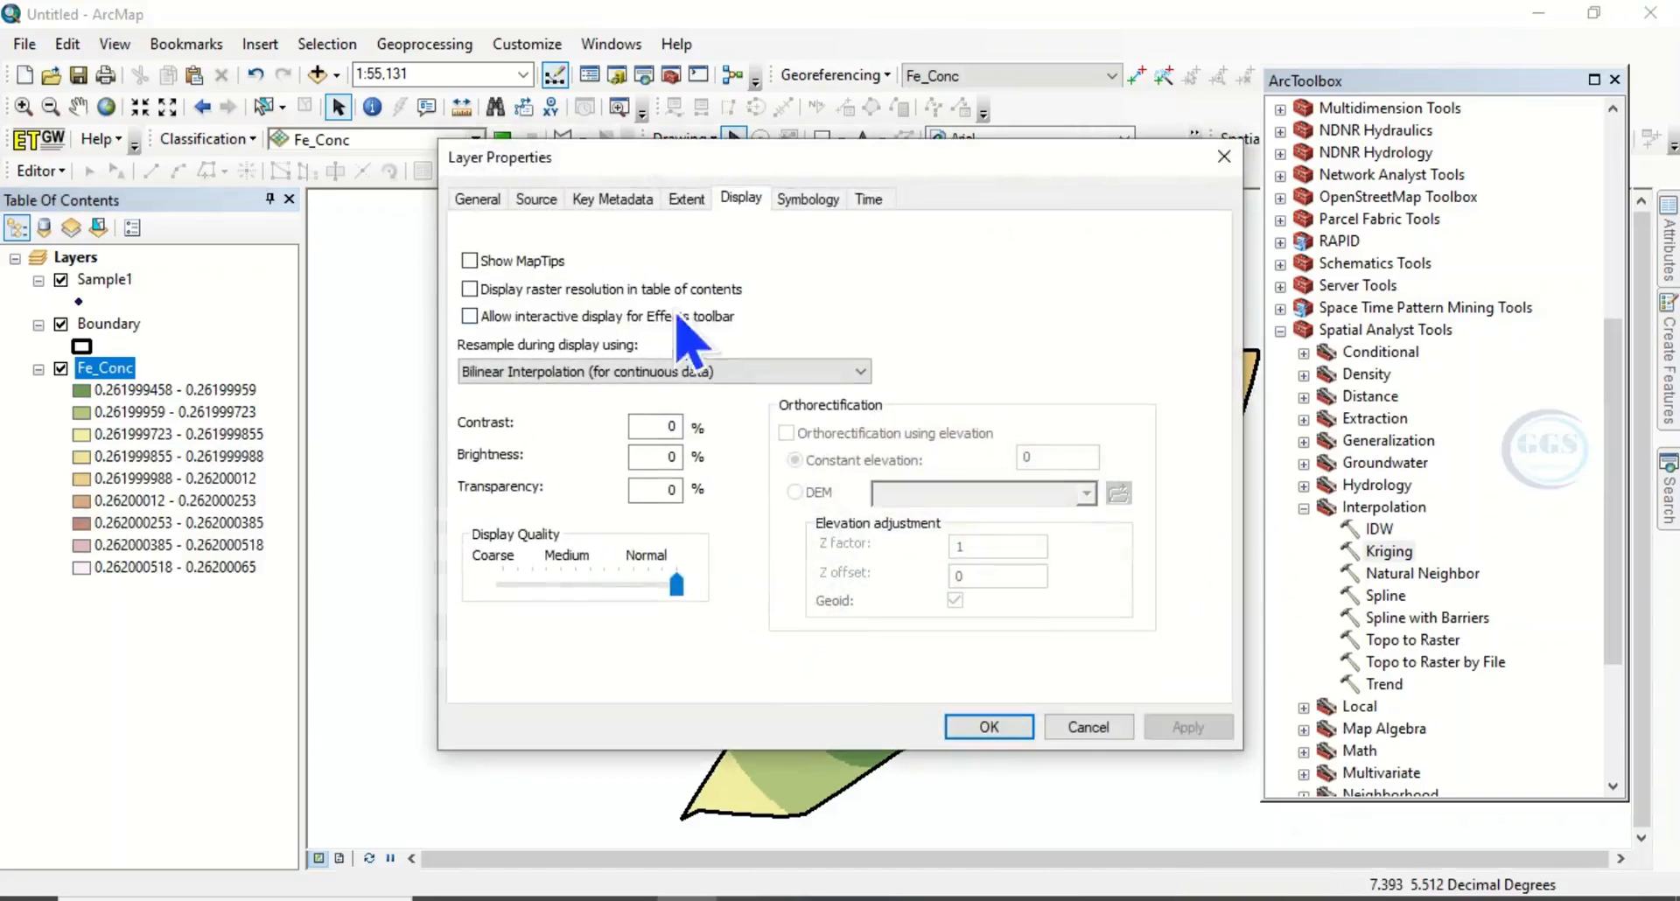
{"action": "left_click", "coordinate": [806, 199]}
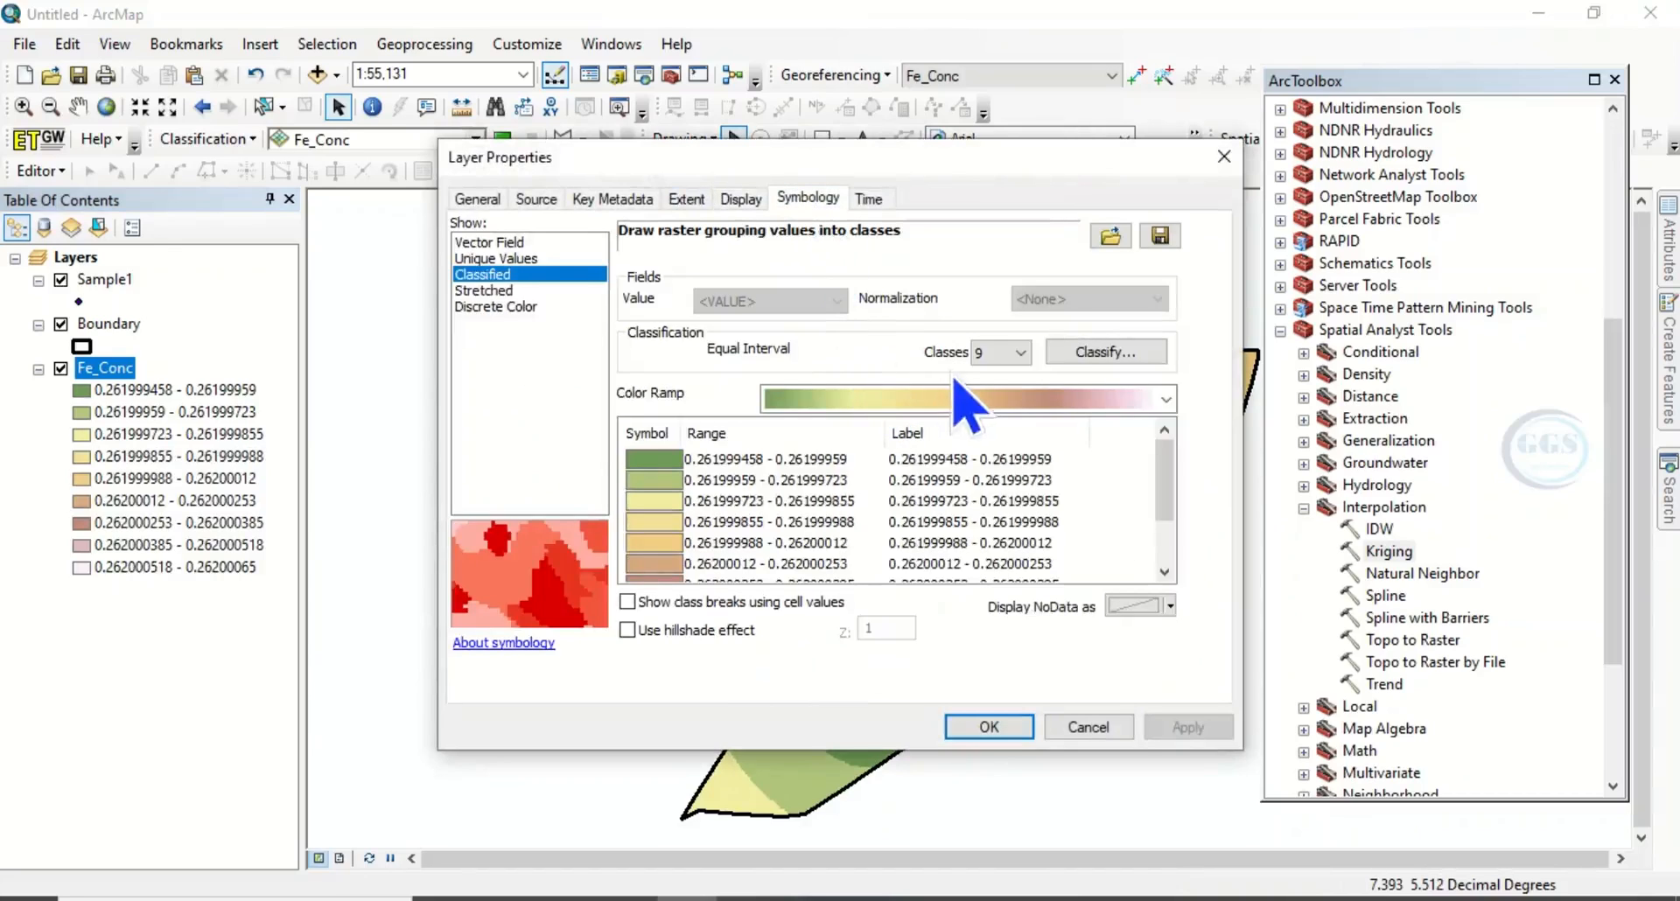
{"action": "left_click", "coordinate": [1020, 353]}
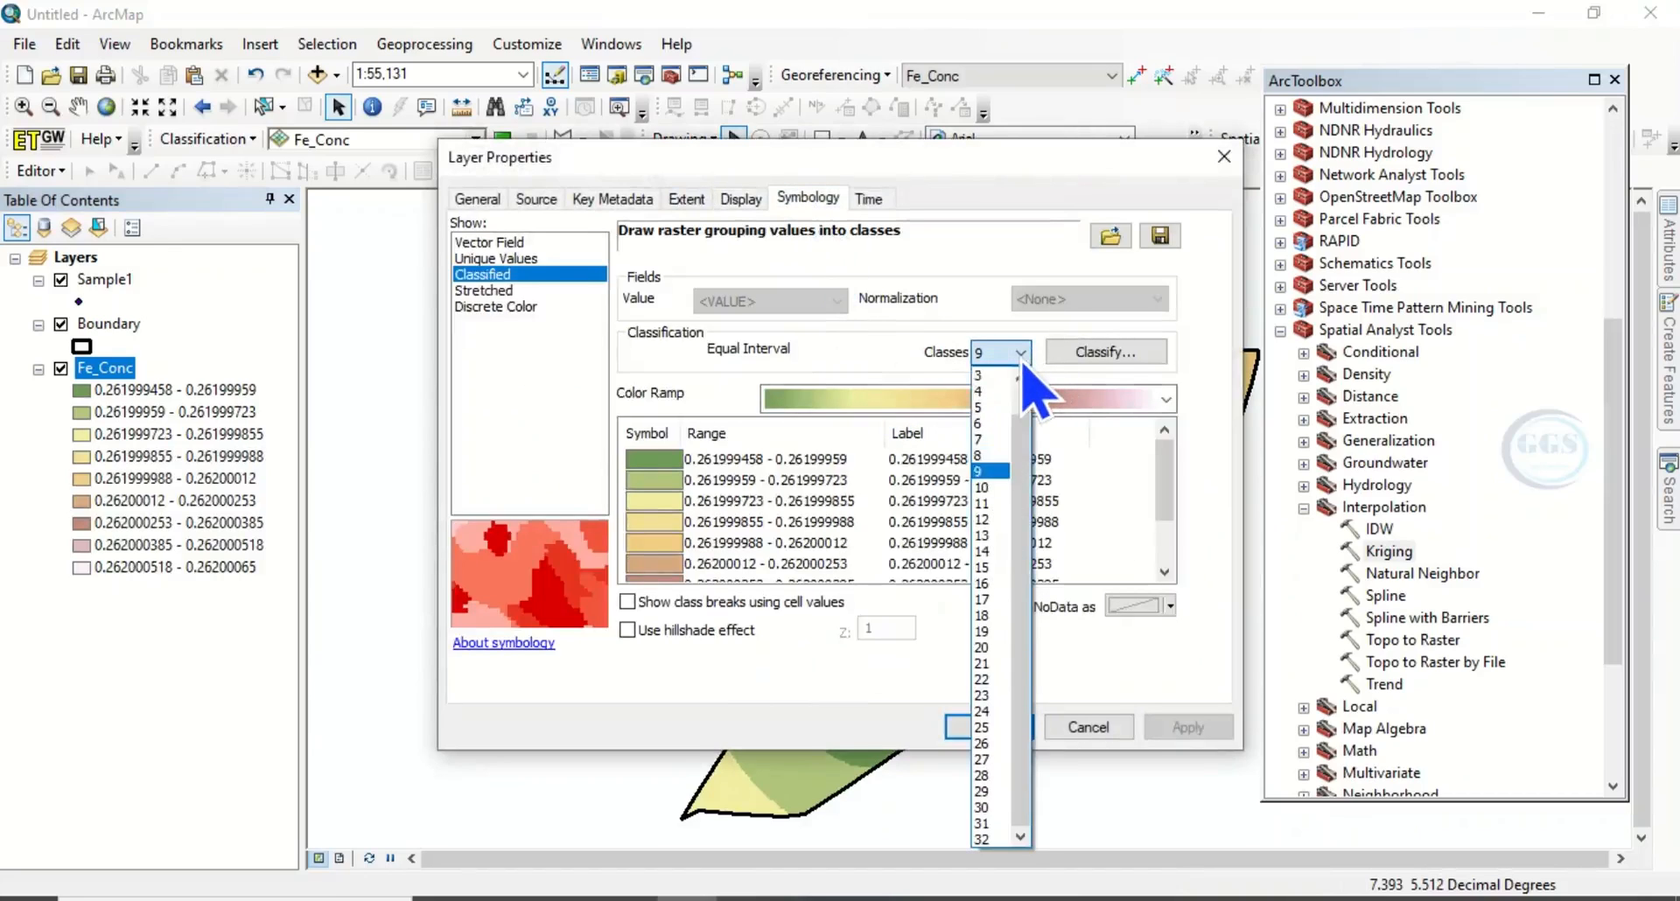
{"action": "left_click", "coordinate": [984, 421]}
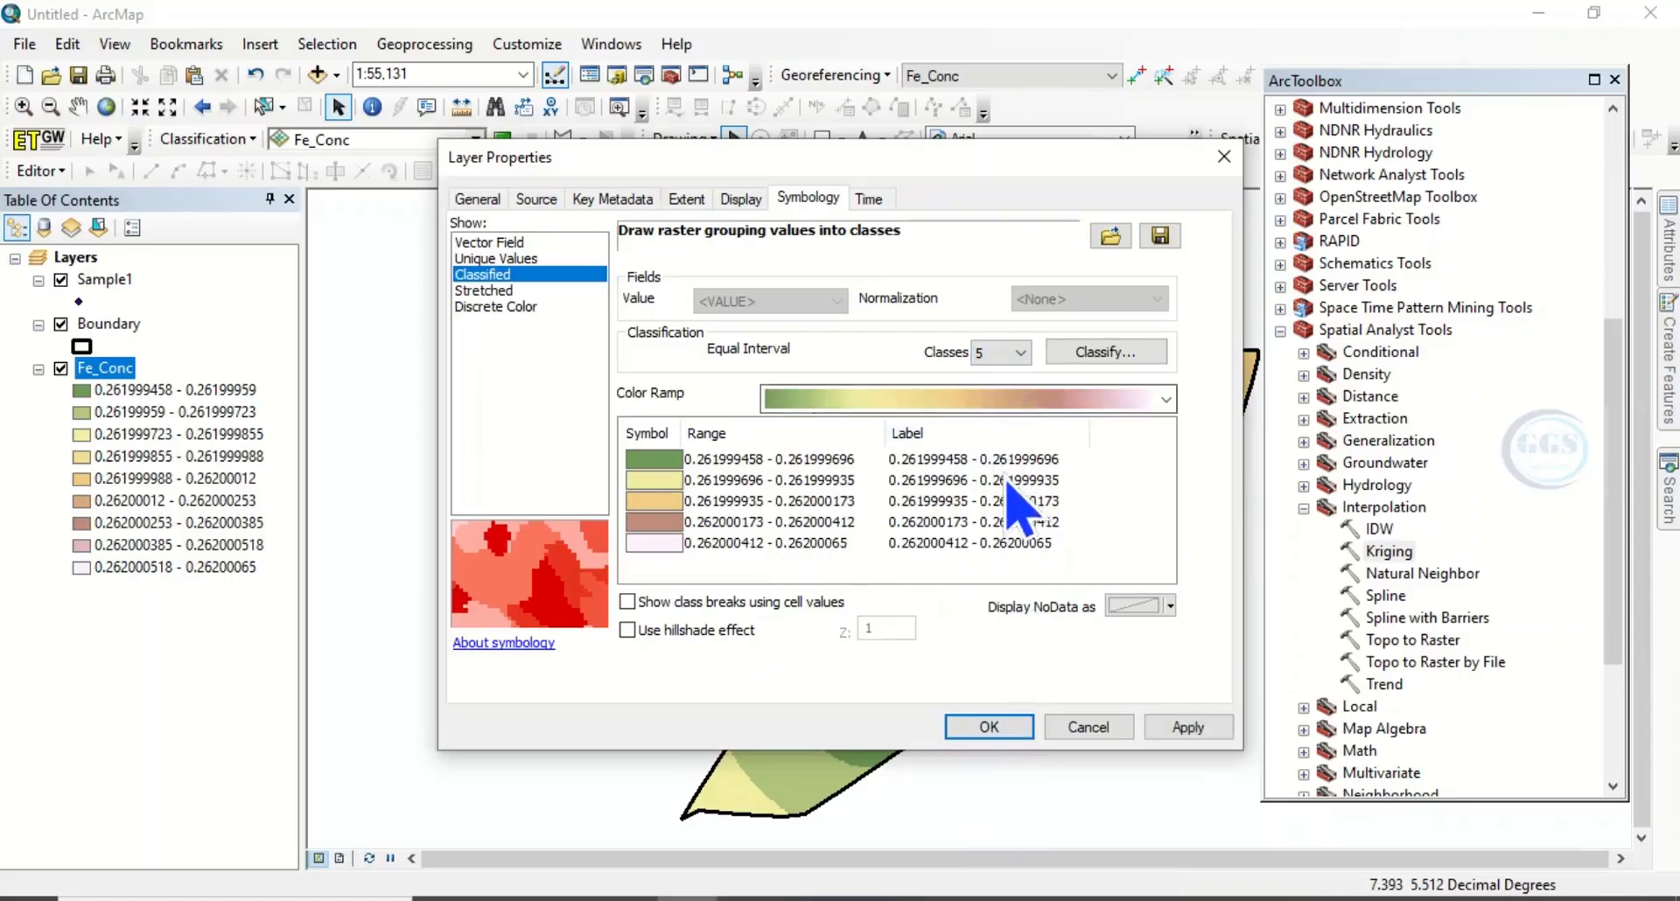
- Format the Fe_Conc class labels as numeric values with two decimal places
{"action": "right_click", "coordinate": [981, 481]}
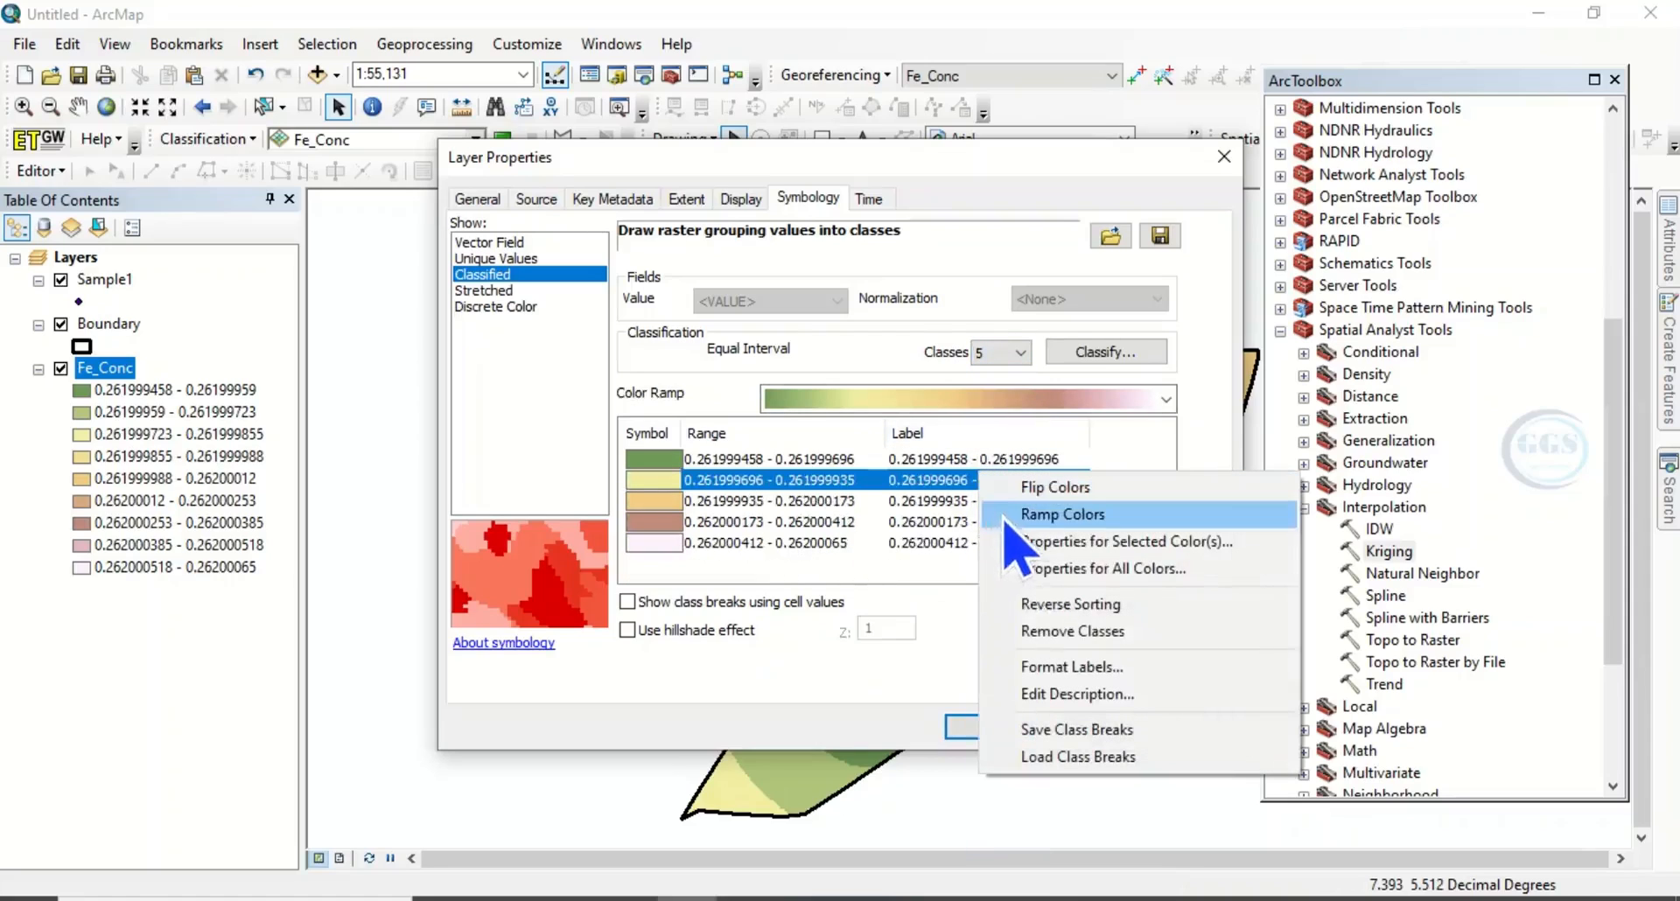
{"action": "left_click", "coordinate": [1063, 676]}
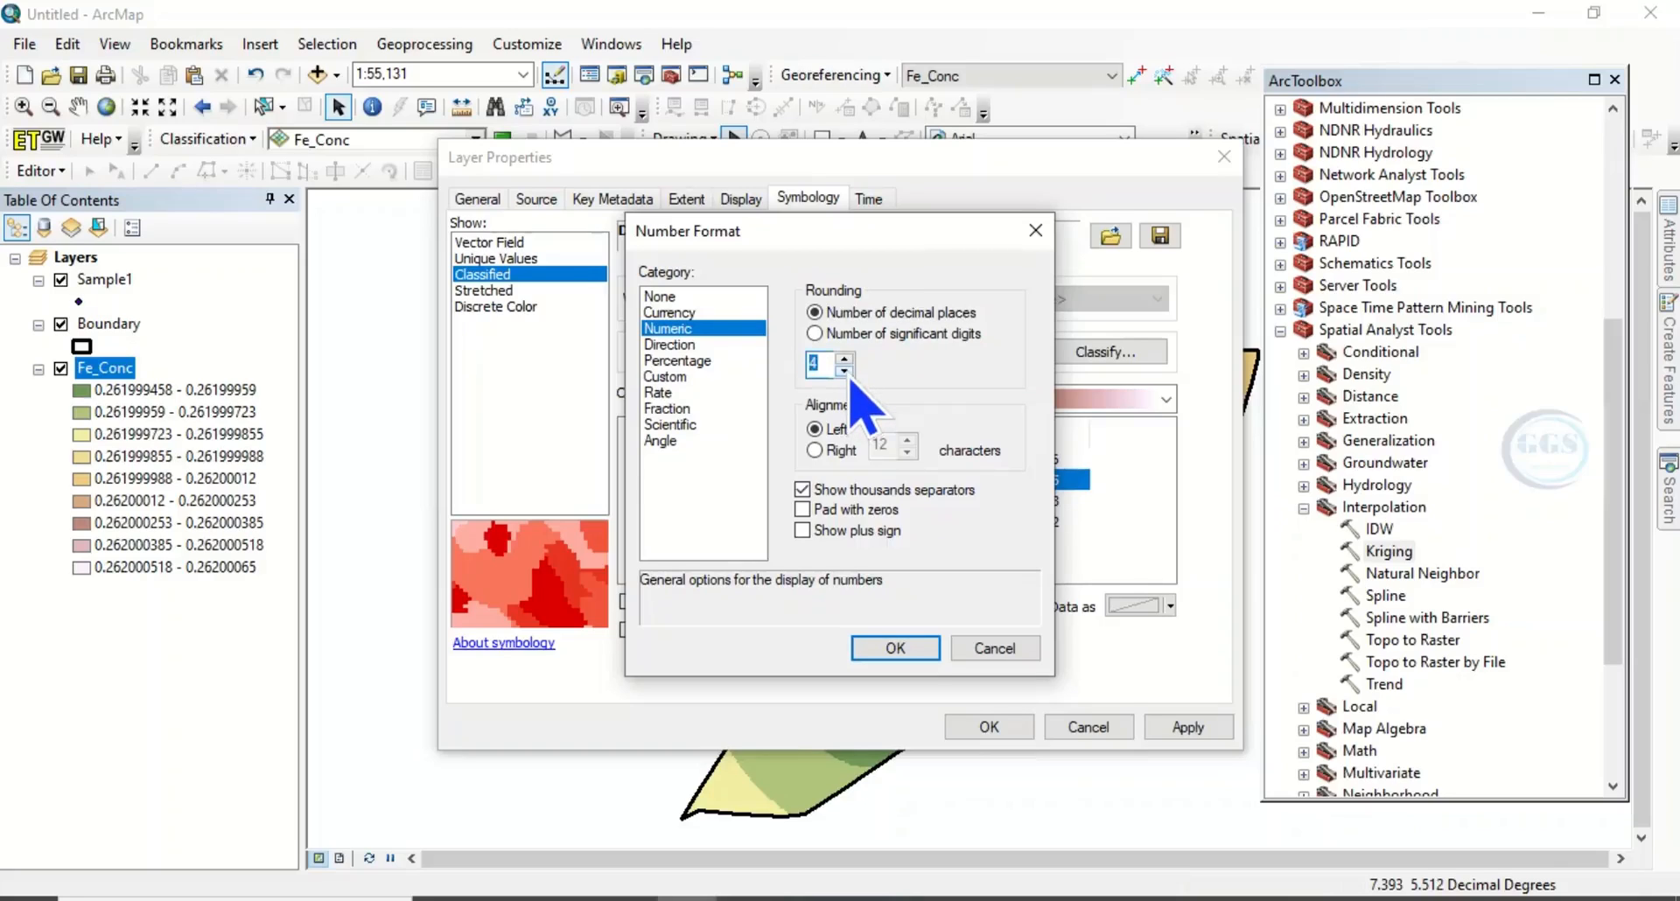
{"action": "left_click", "coordinate": [896, 649]}
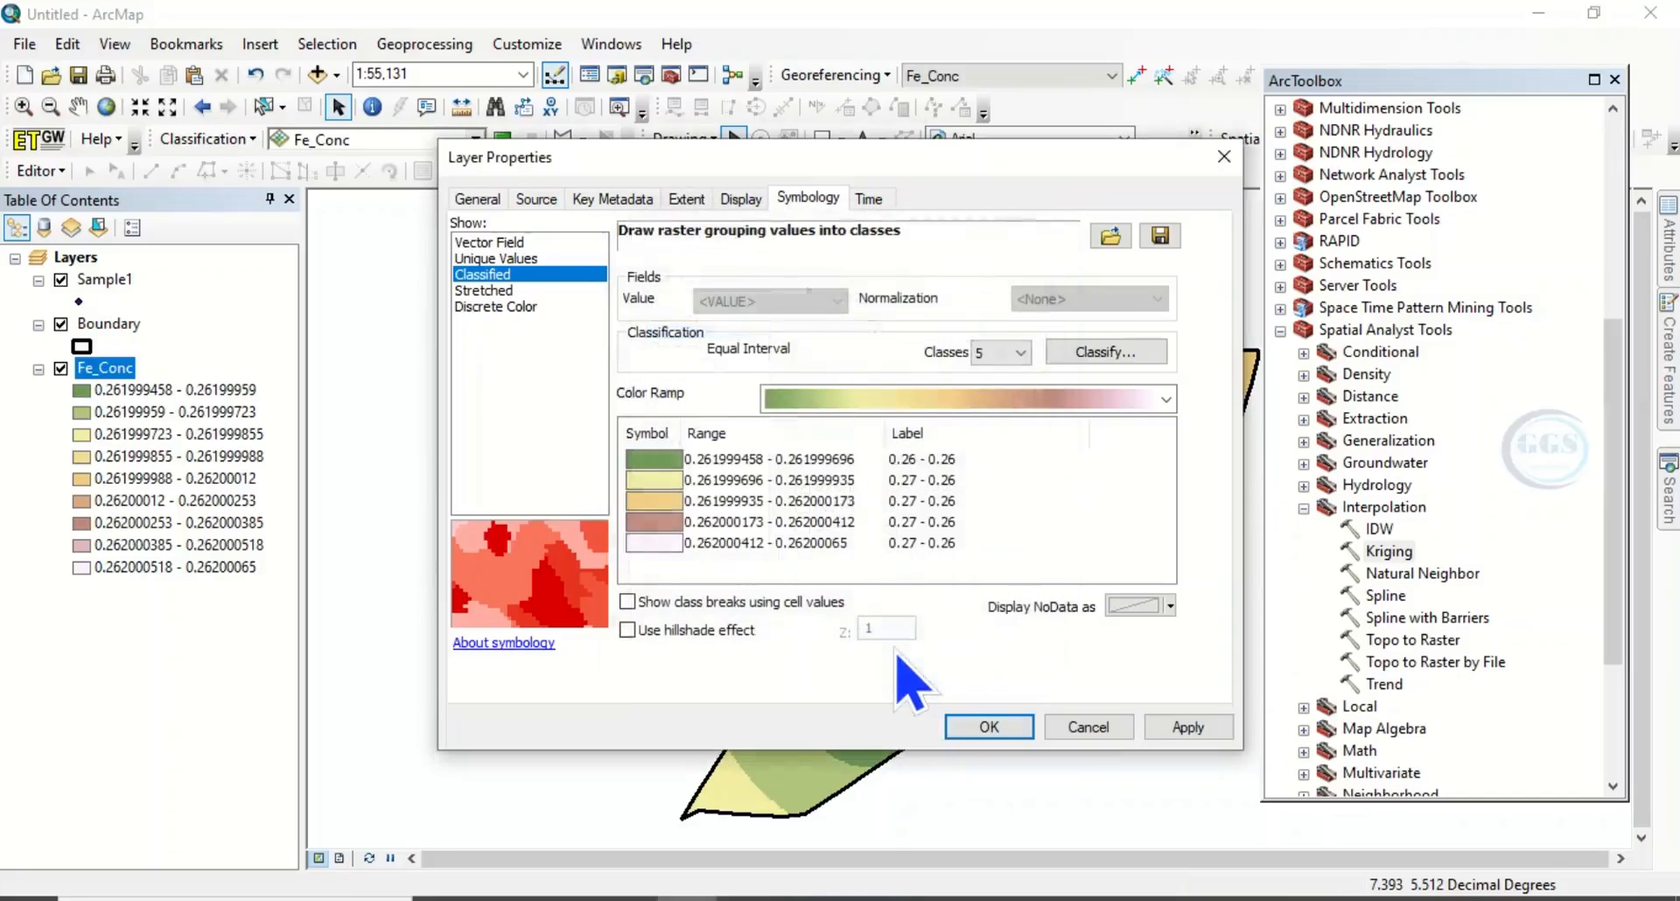
- Apply the red-yellow-green color ramp to the five Fe_Conc classes and accept the symbology
{"action": "left_click", "coordinate": [1166, 401]}
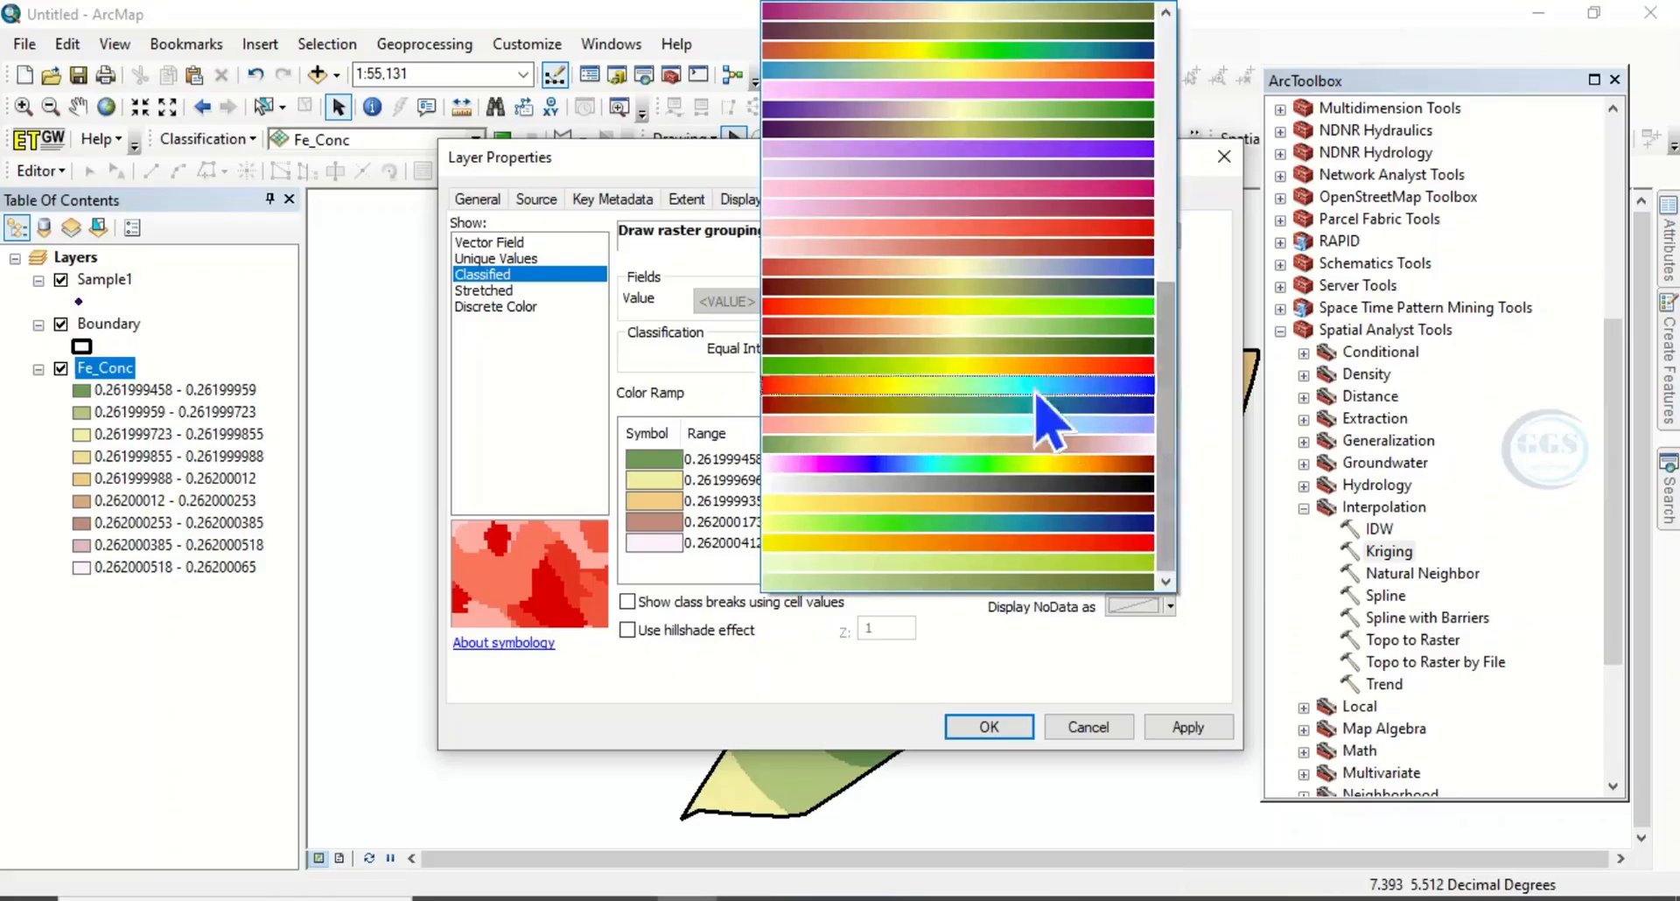
{"action": "left_click", "coordinate": [910, 306]}
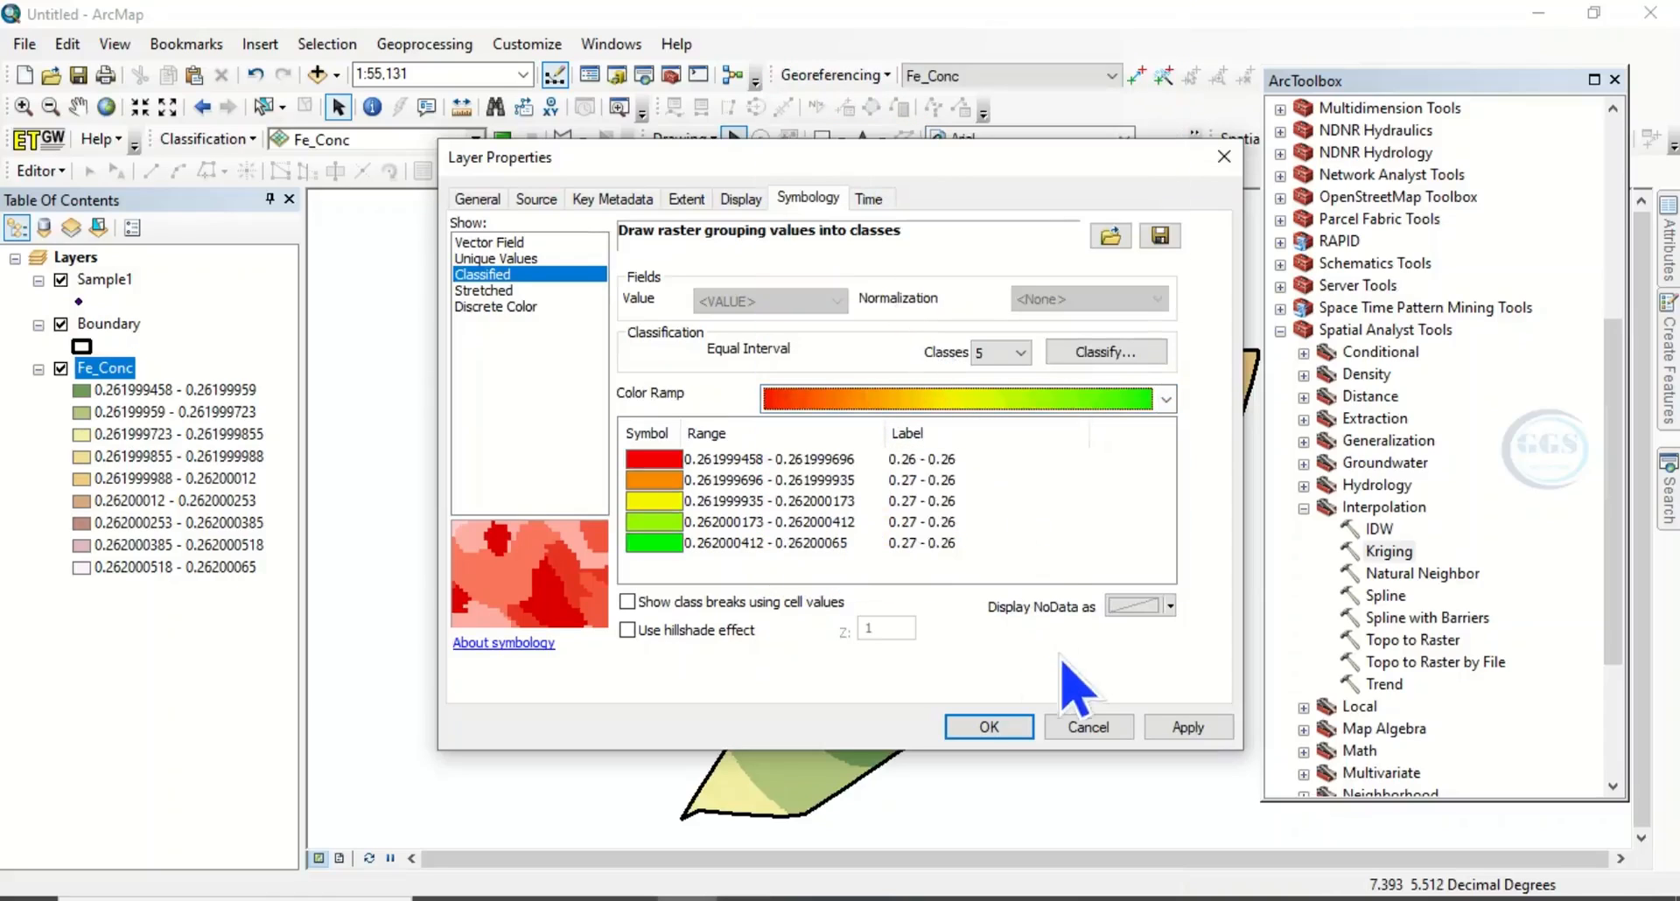
{"action": "left_click", "coordinate": [1000, 729]}
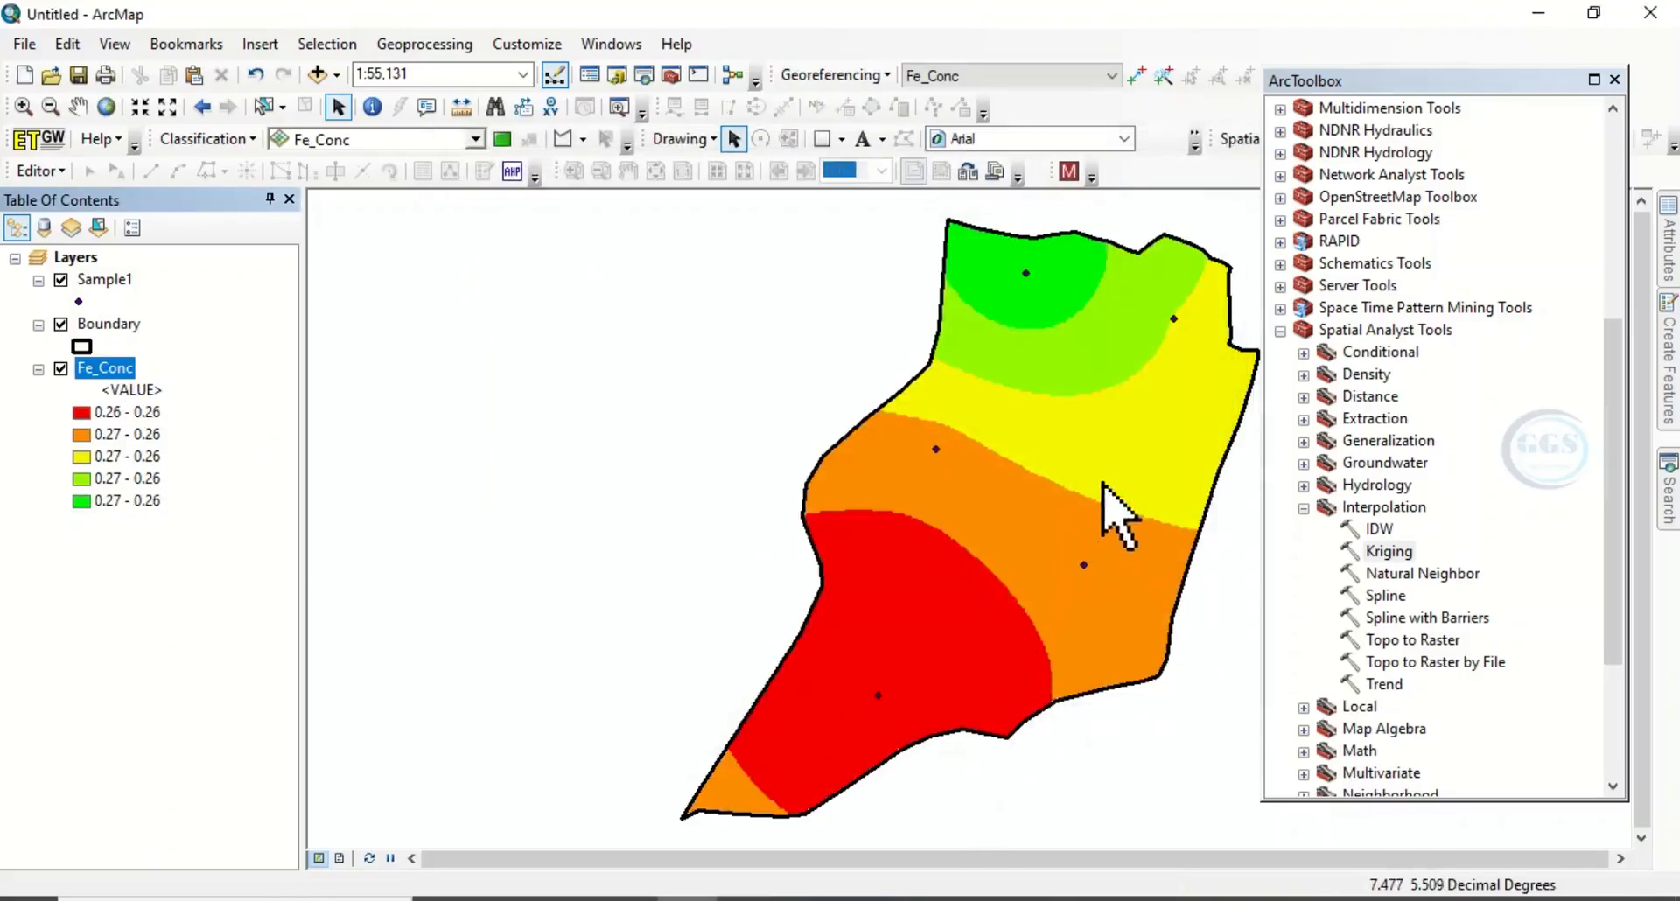
- Close ArcToolbox, lay out the map page with Portrait template.mxd, and fit the data frame to the Fe_Conc layer
{"action": "left_click", "coordinate": [1615, 80]}
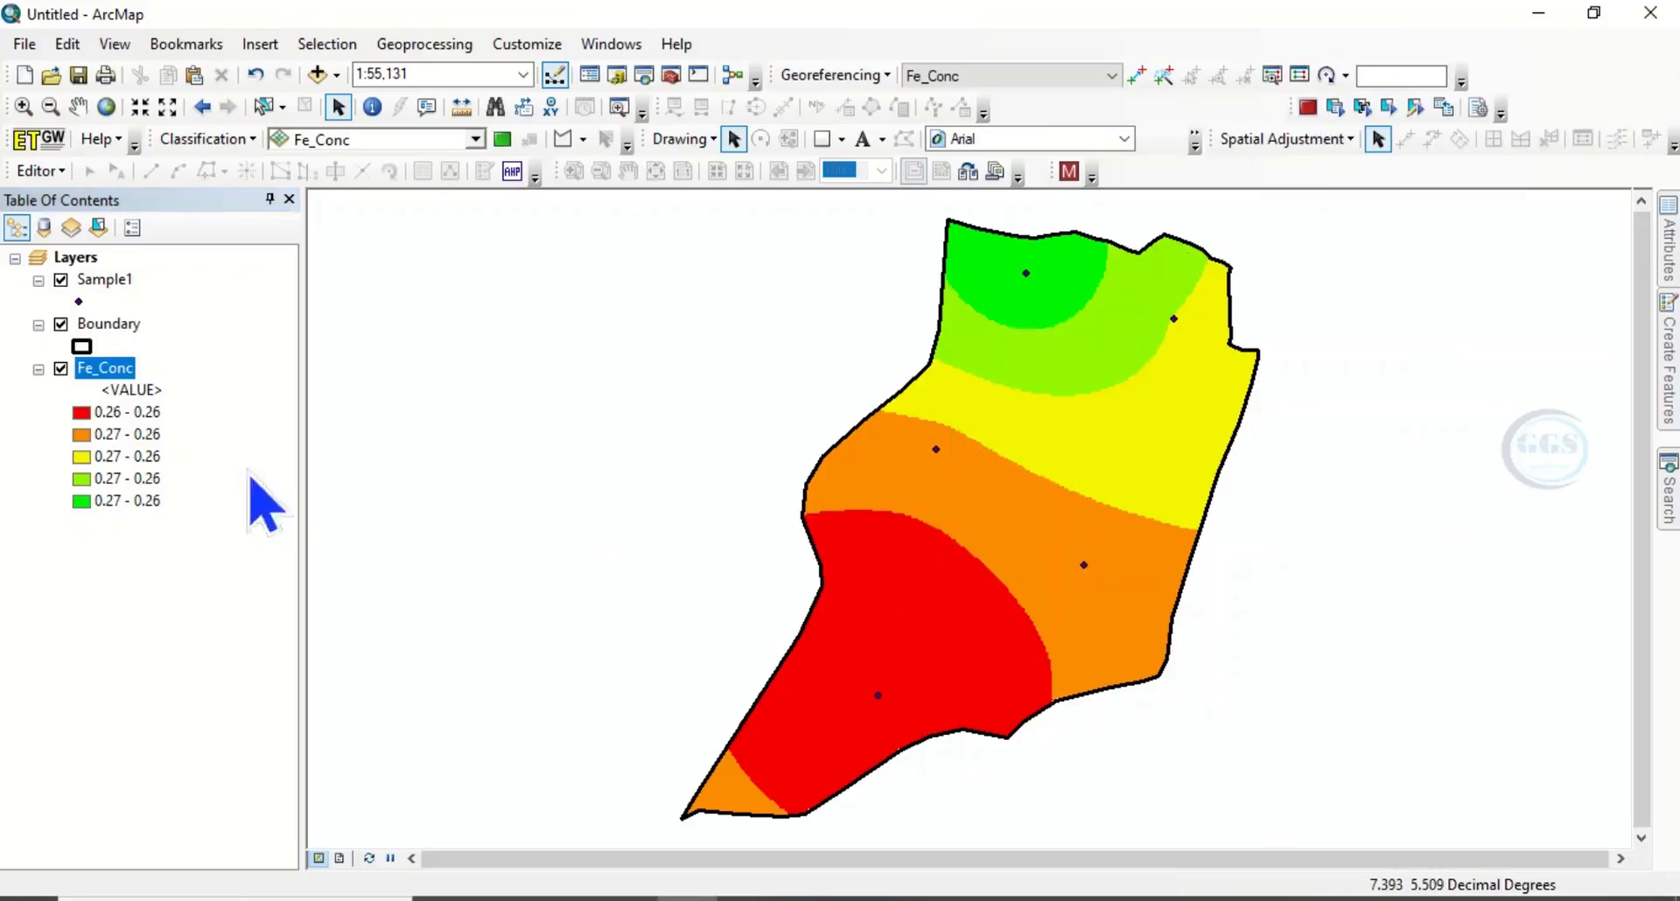
{"action": "left_click", "coordinate": [341, 859]}
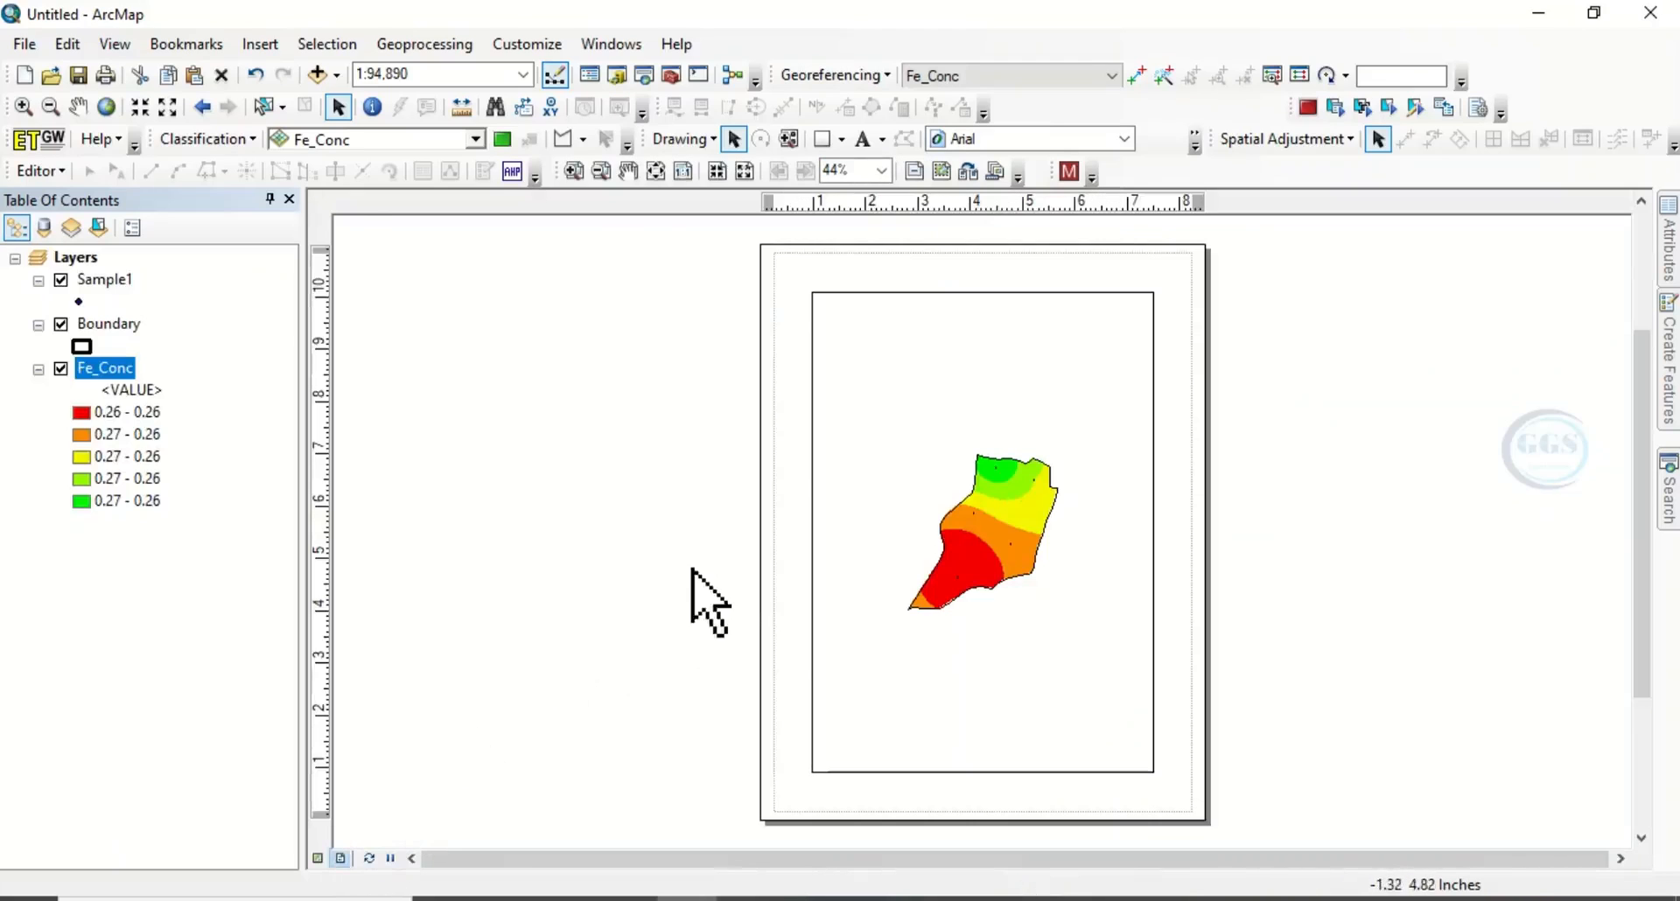
{"action": "left_click", "coordinate": [976, 178]}
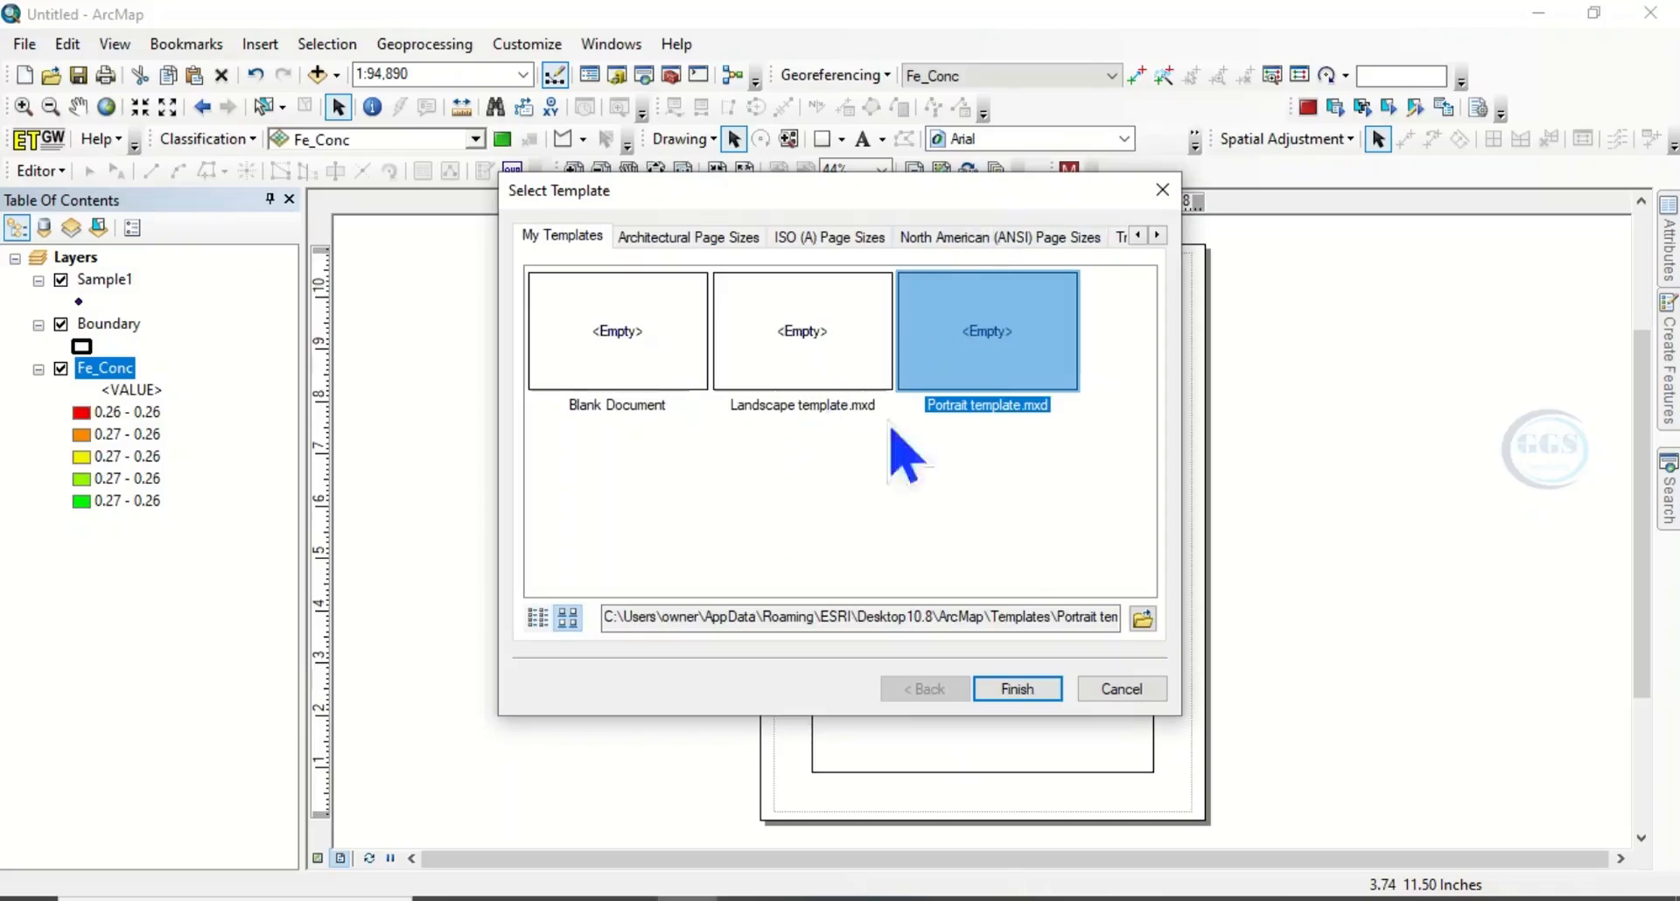
{"action": "left_click", "coordinate": [1022, 696]}
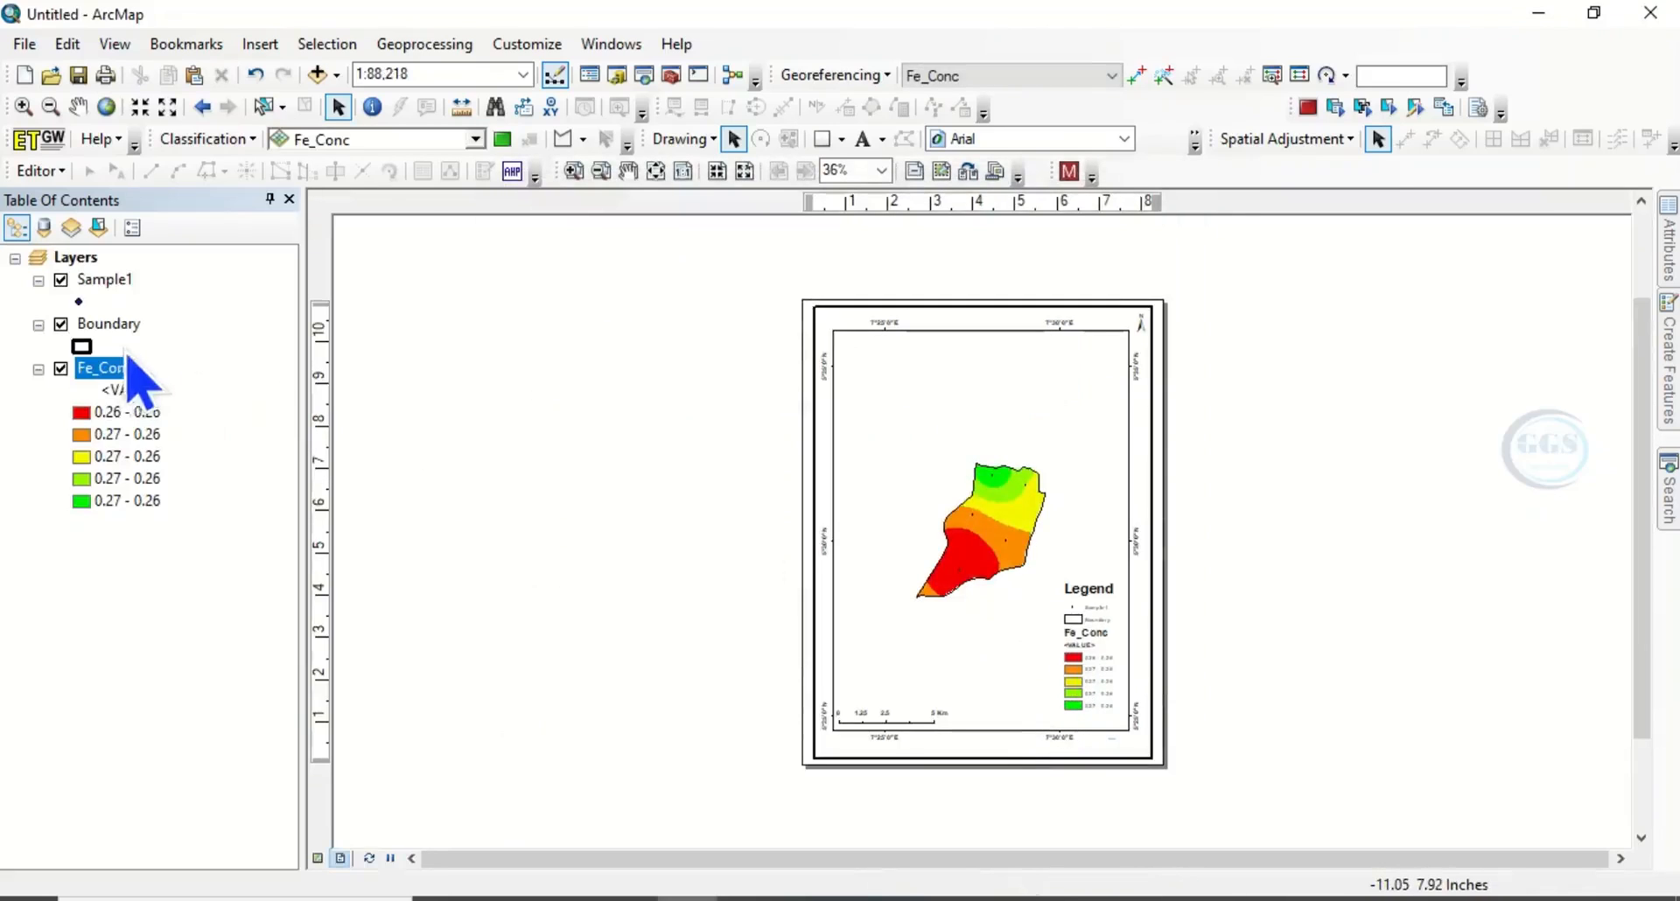
{"action": "right_click", "coordinate": [119, 368]}
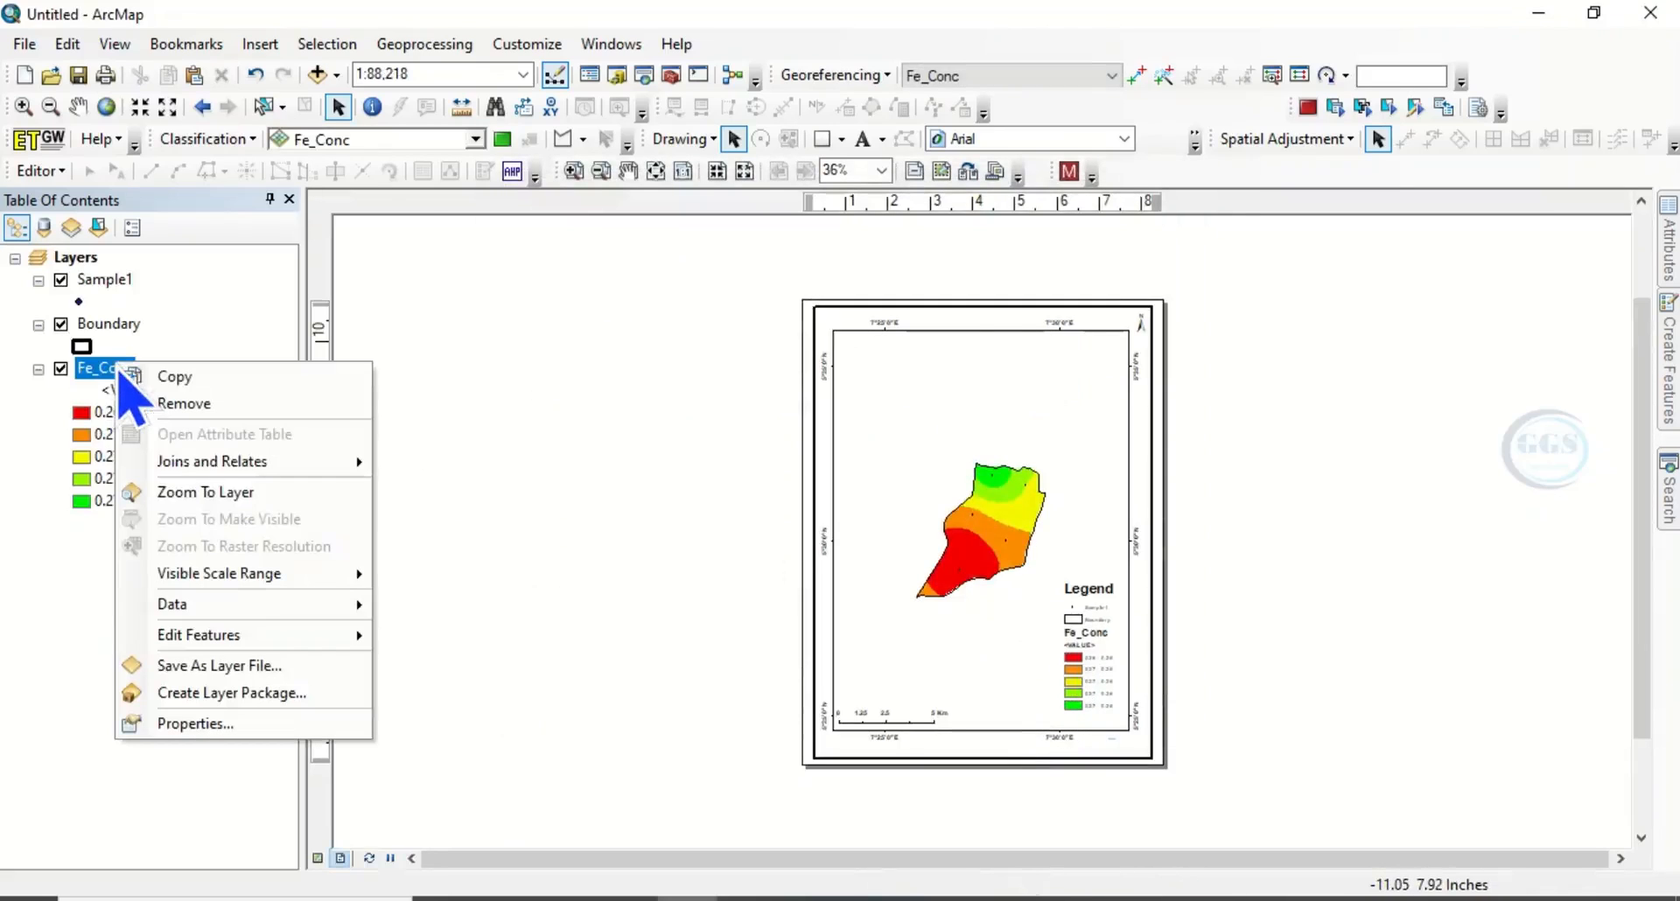
{"action": "left_click", "coordinate": [198, 488]}
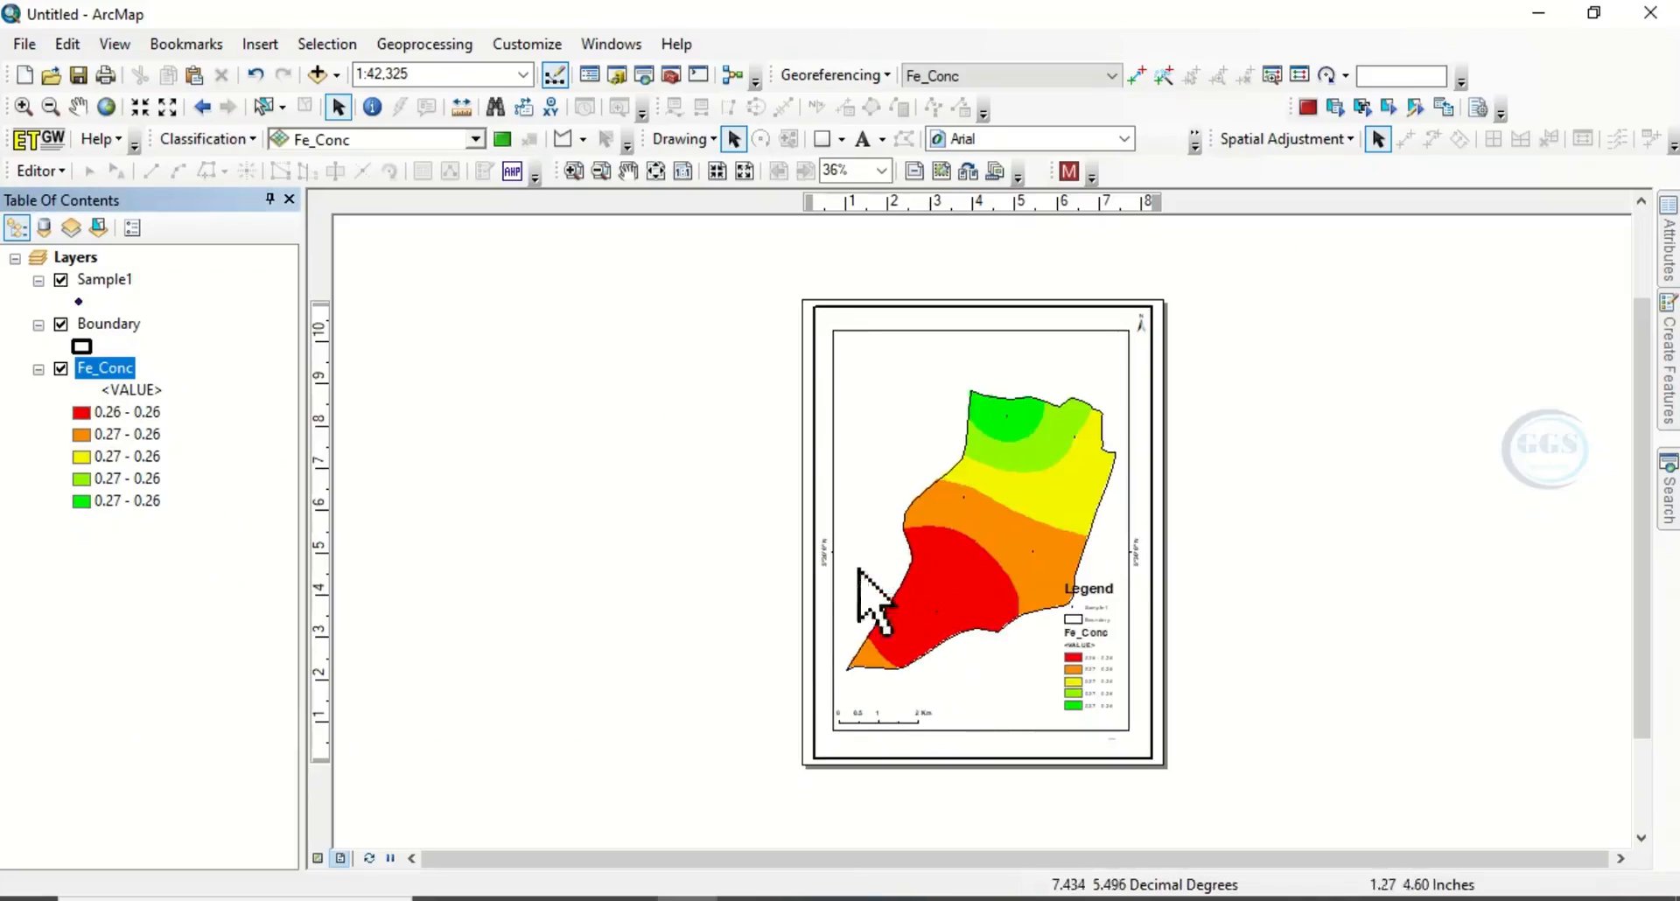
- Set the data frame's graticule interval to 2 minutes on both the X and Y axes
{"action": "left_click", "coordinate": [1008, 712]}
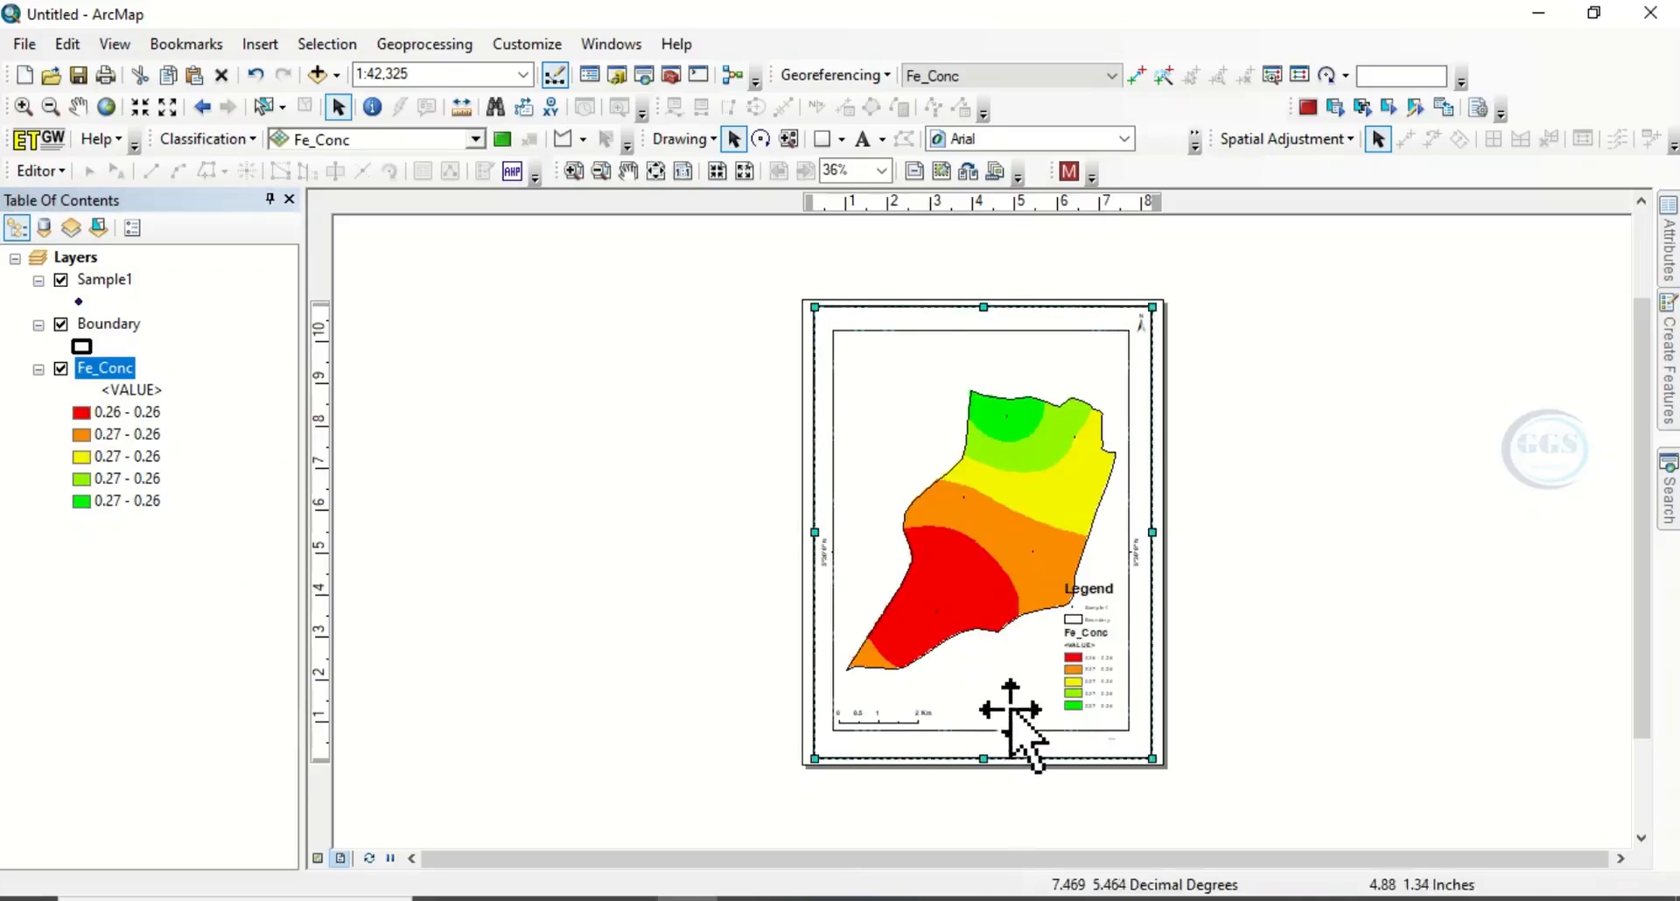
{"action": "right_click", "coordinate": [1013, 711]}
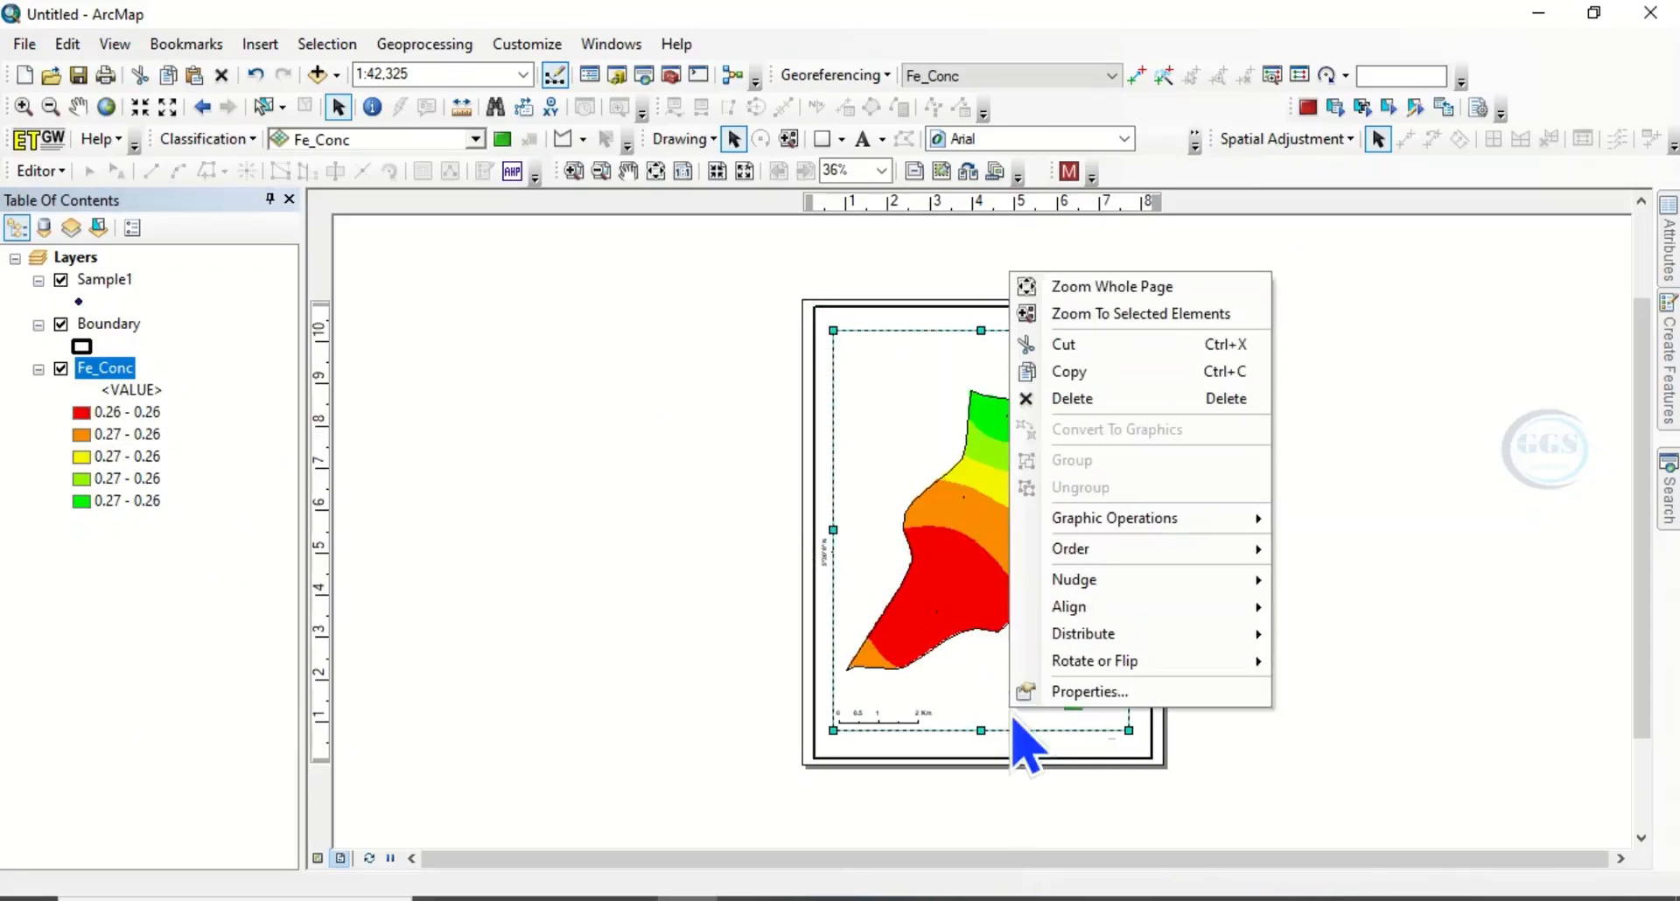
{"action": "left_click", "coordinate": [1082, 691]}
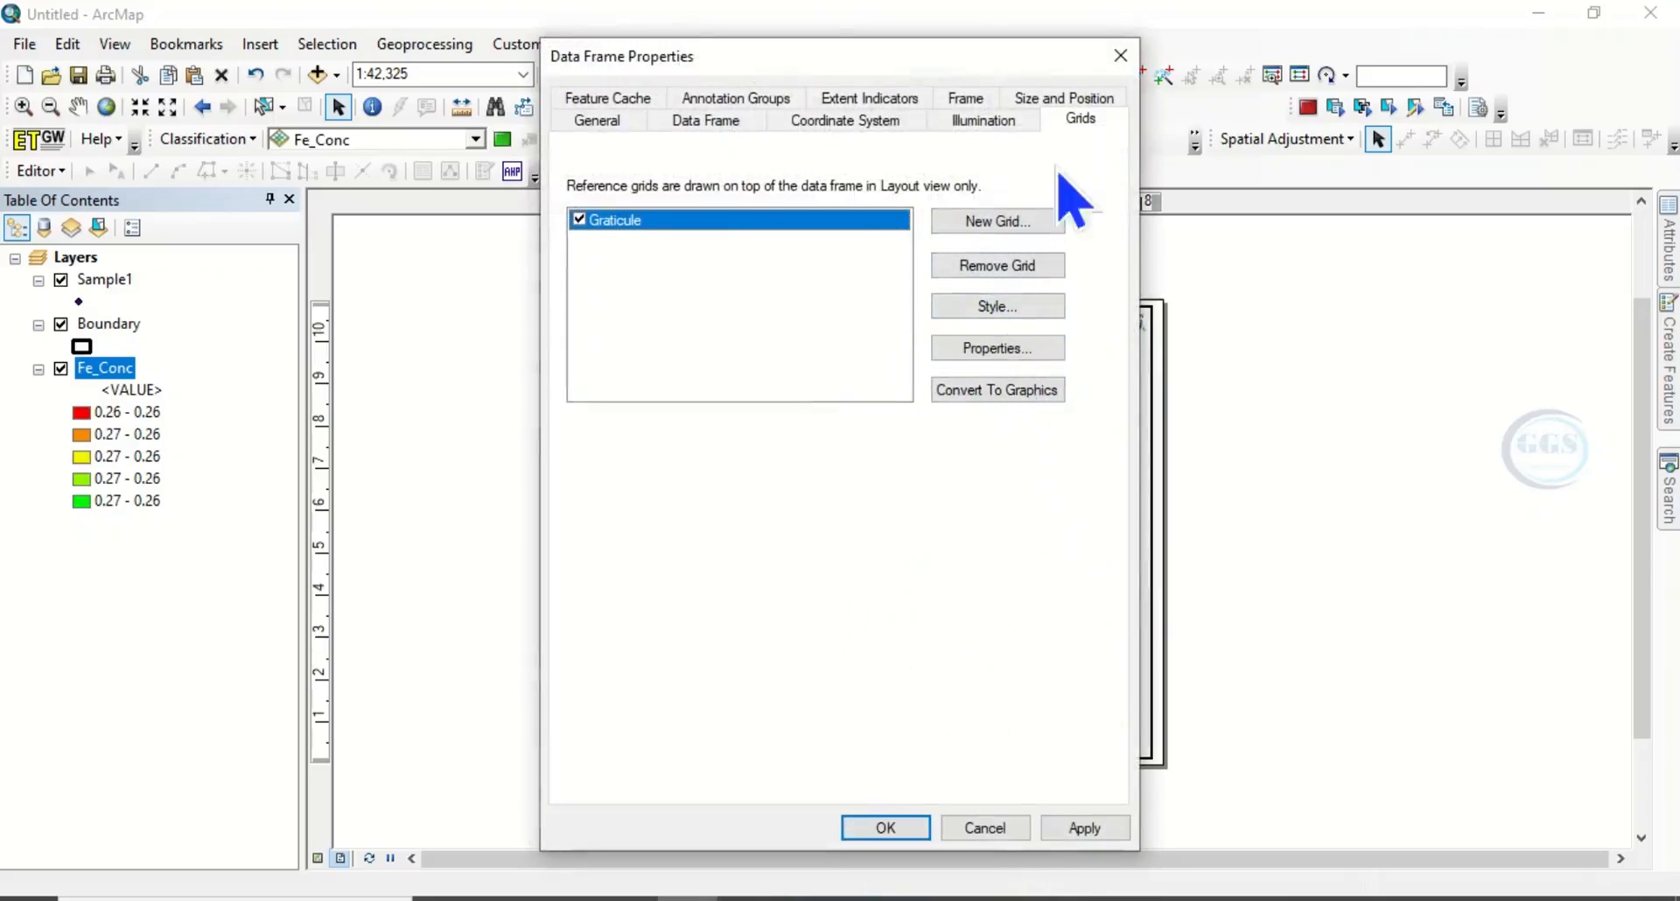
{"action": "left_click", "coordinate": [988, 348]}
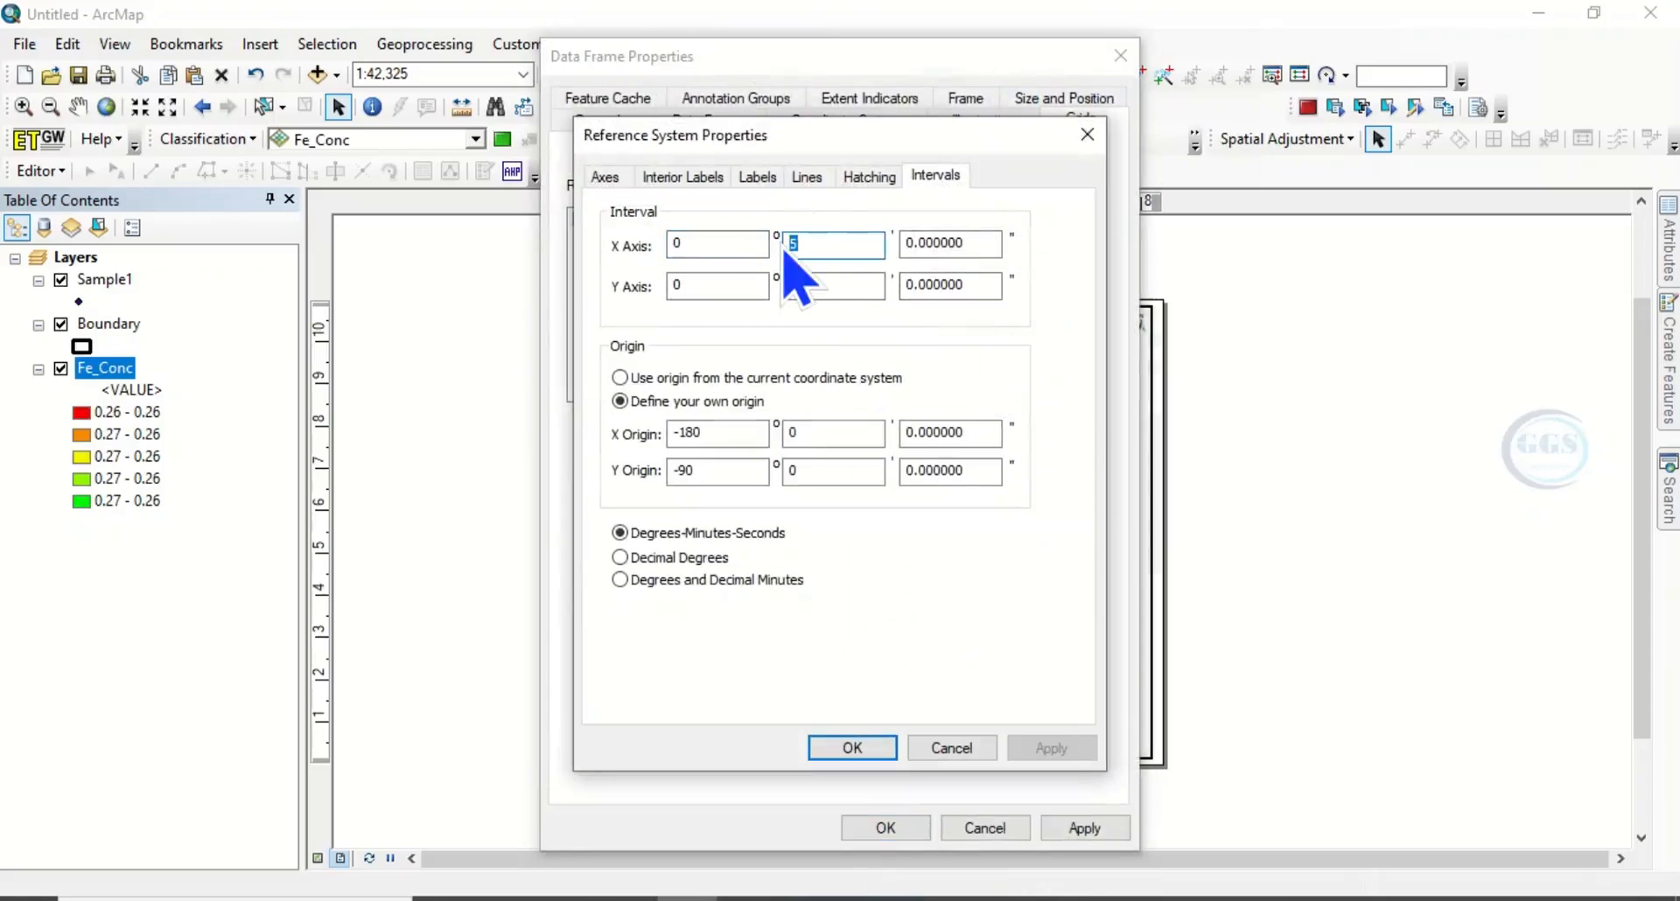
{"action": "type", "text": "2"}
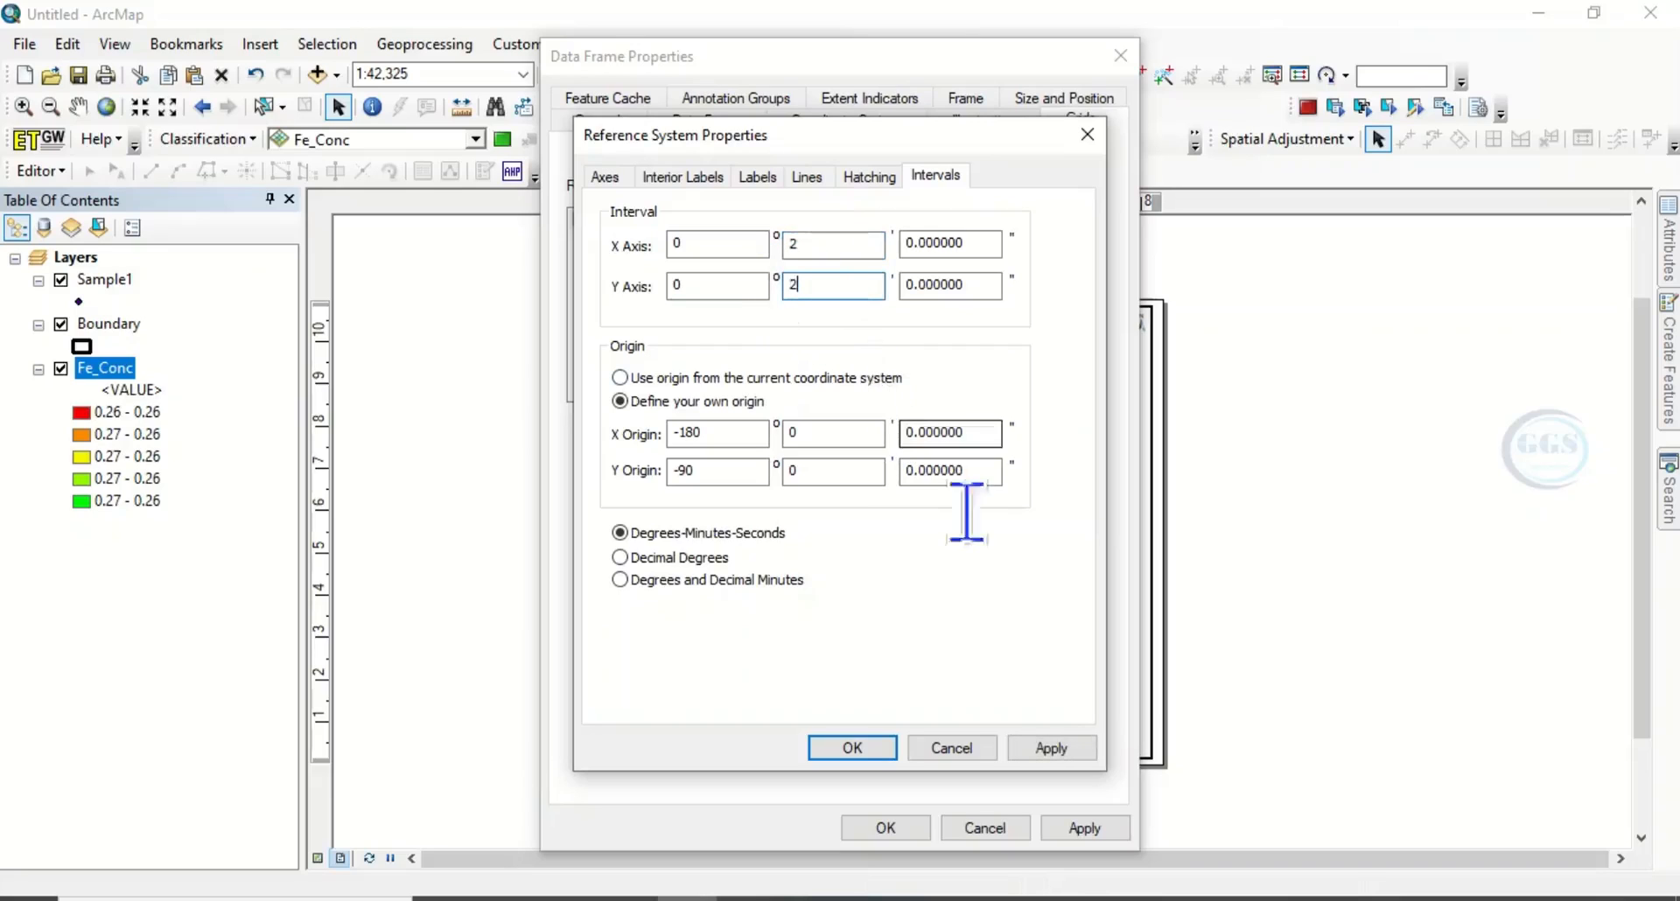
{"action": "left_click", "coordinate": [870, 753]}
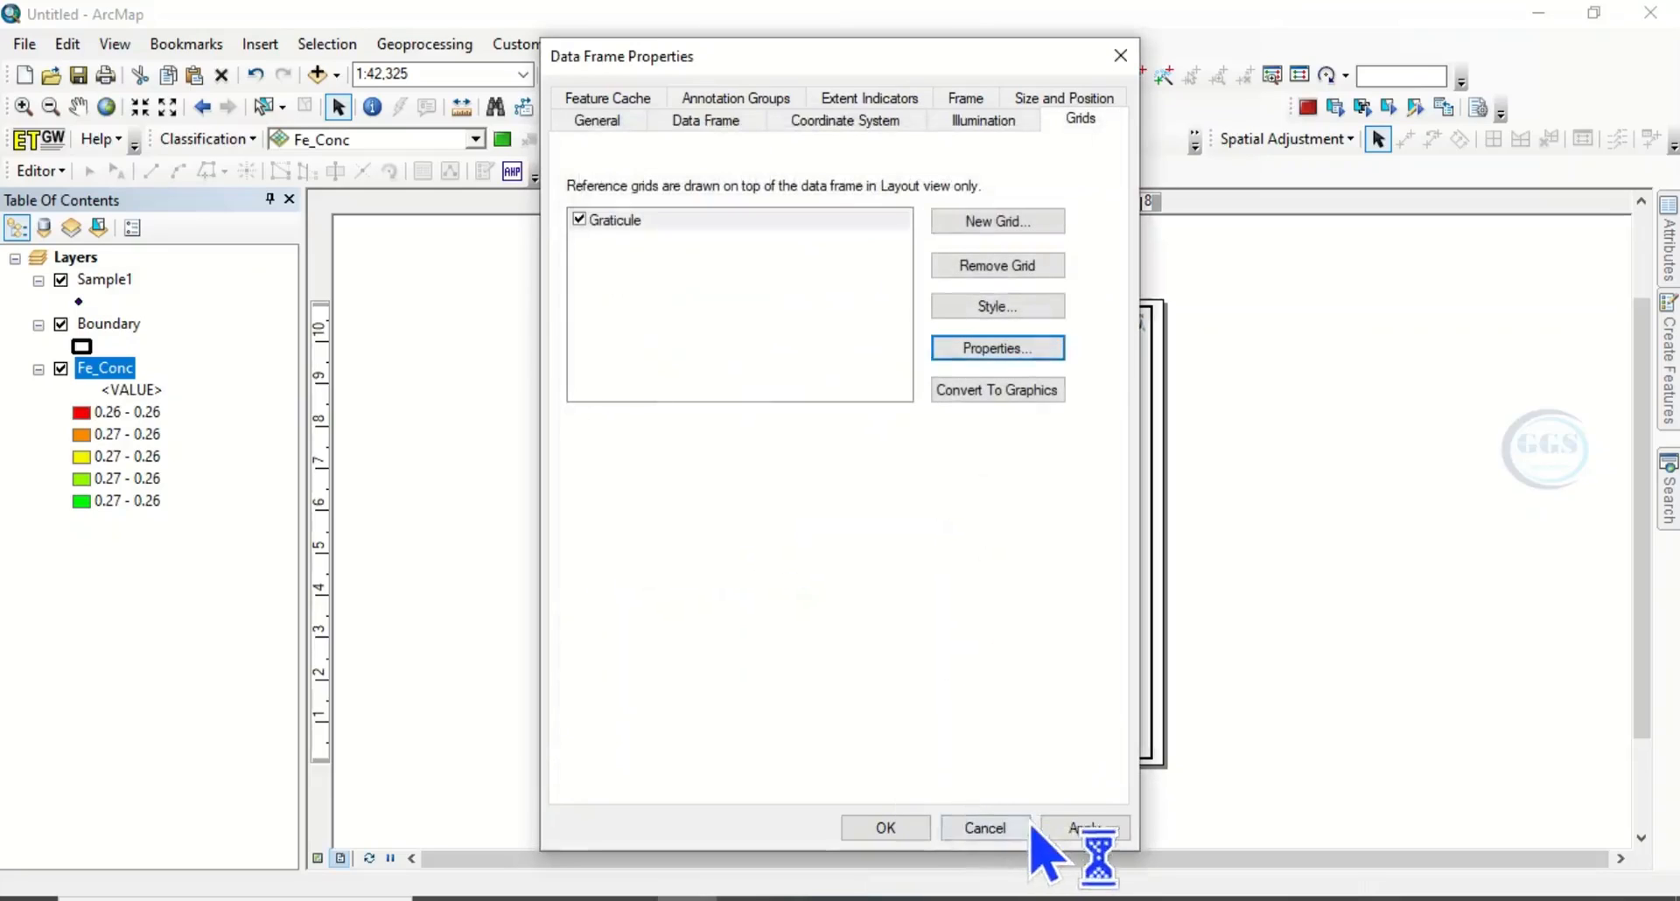
{"action": "left_click", "coordinate": [1078, 830]}
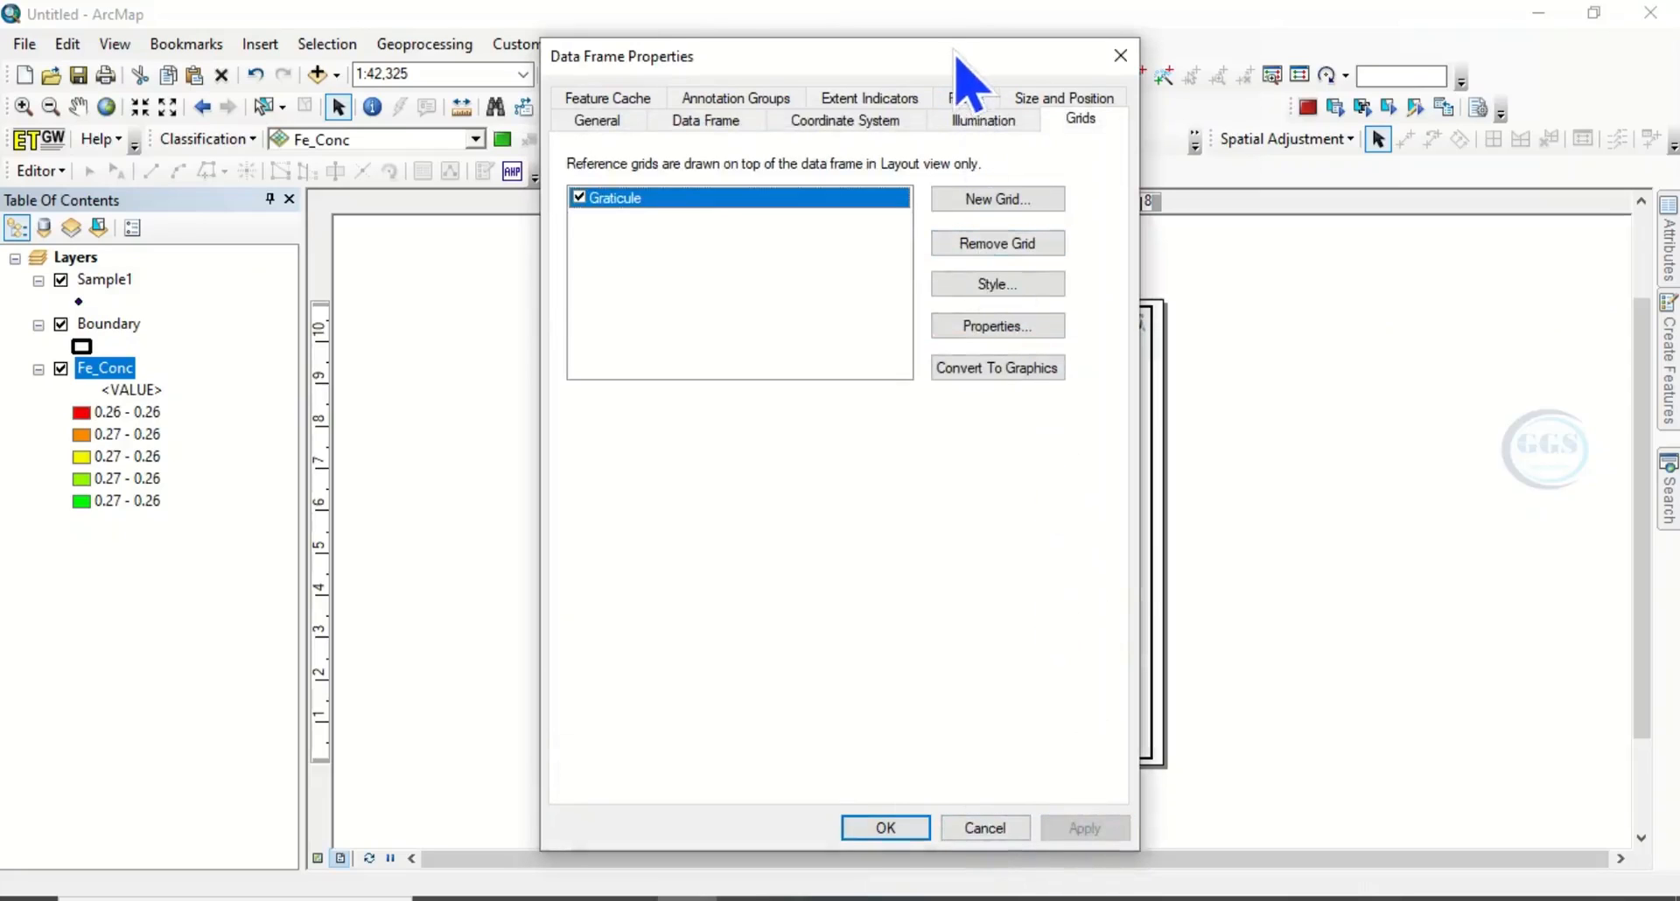
{"action": "left_click_drag", "start_coordinate": [955, 55], "coordinate": [648, 68]}
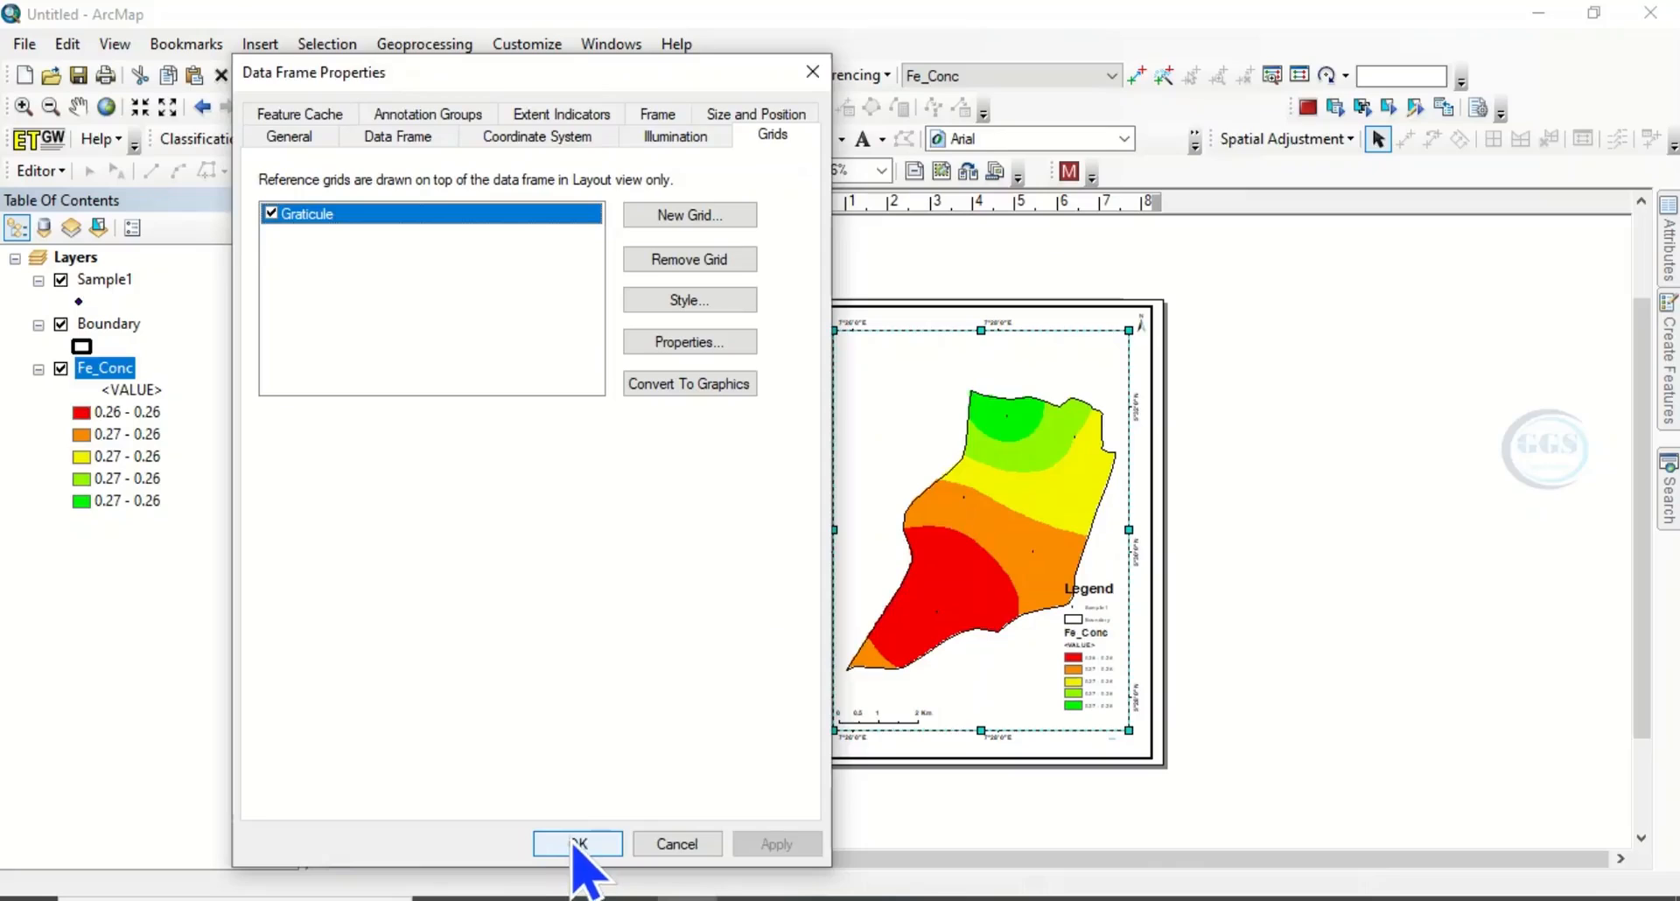
- Set the data frame's border to the Single, Nautical Dash style
{"action": "left_click", "coordinate": [671, 114]}
{"action": "left_click", "coordinate": [479, 206]}
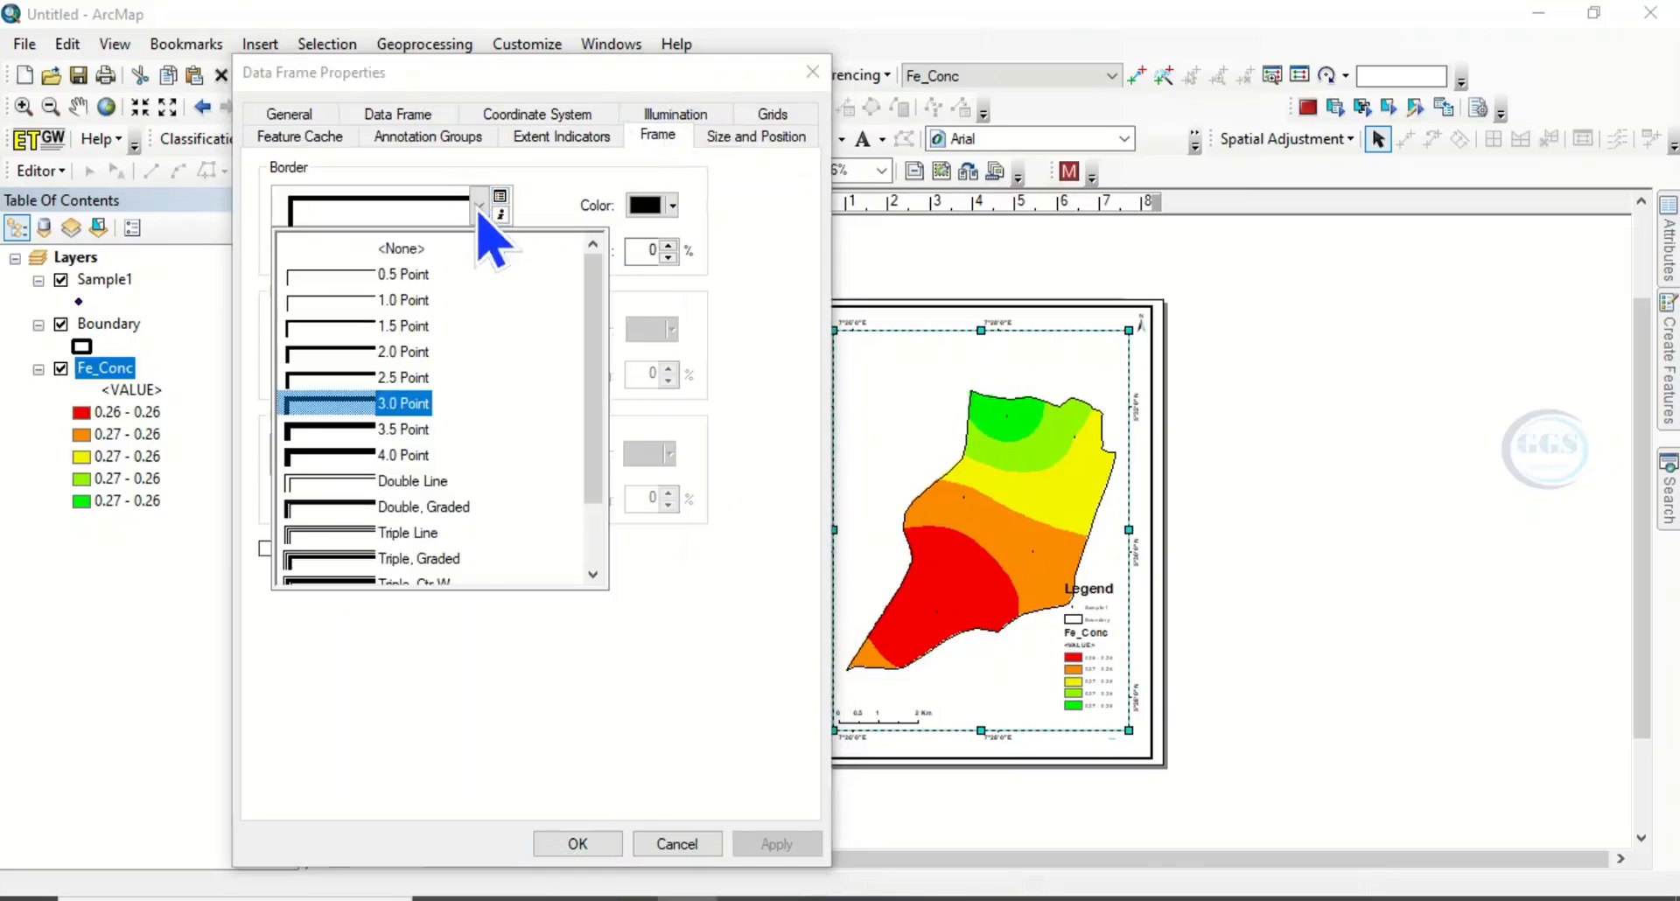
{"action": "scroll", "coordinate": [389, 516], "scroll_direction": "down", "scroll_amount": 2}
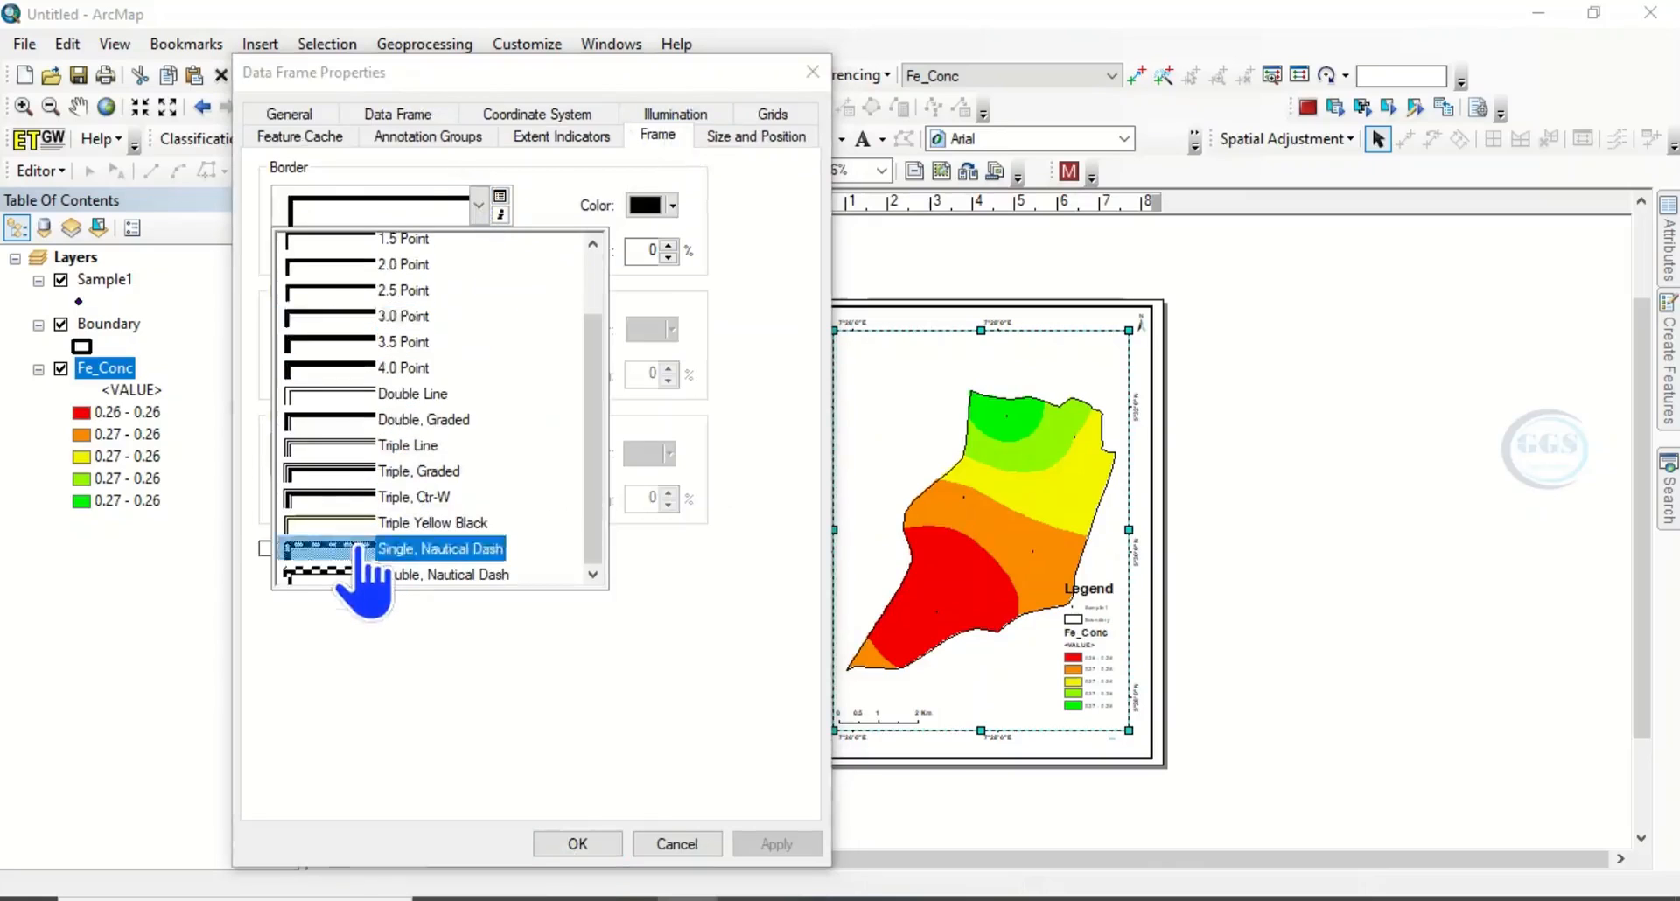
{"action": "left_click", "coordinate": [385, 548]}
{"action": "left_click", "coordinate": [598, 844]}
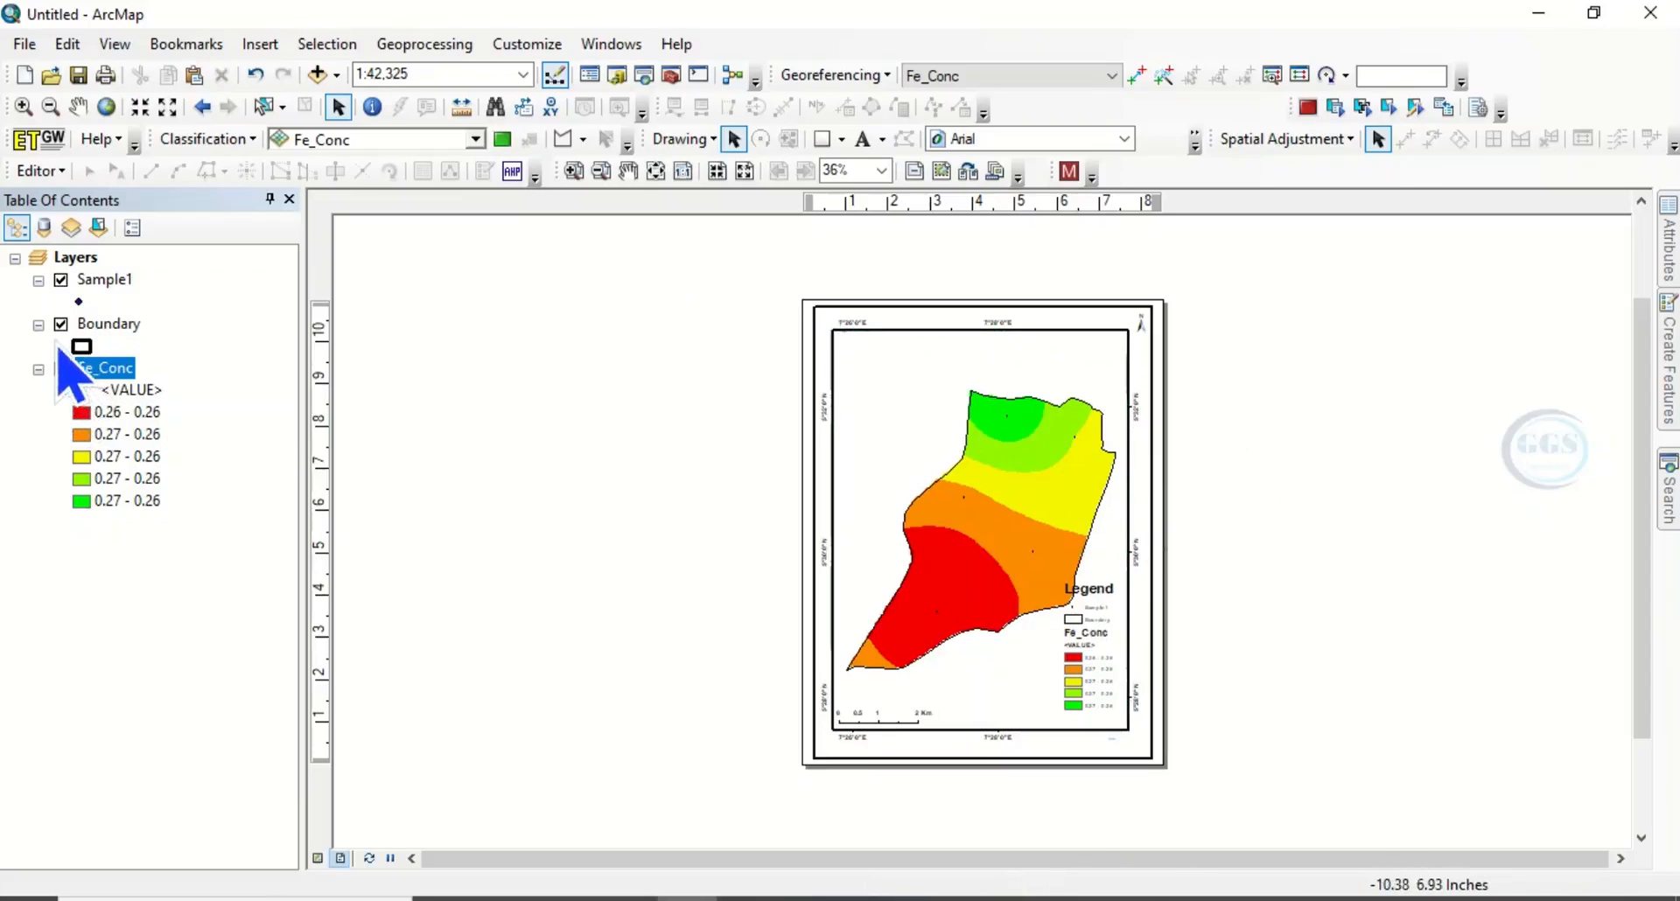
- Hide the heading of the Fe_Conc item in the map legend
{"action": "left_click", "coordinate": [1085, 653]}
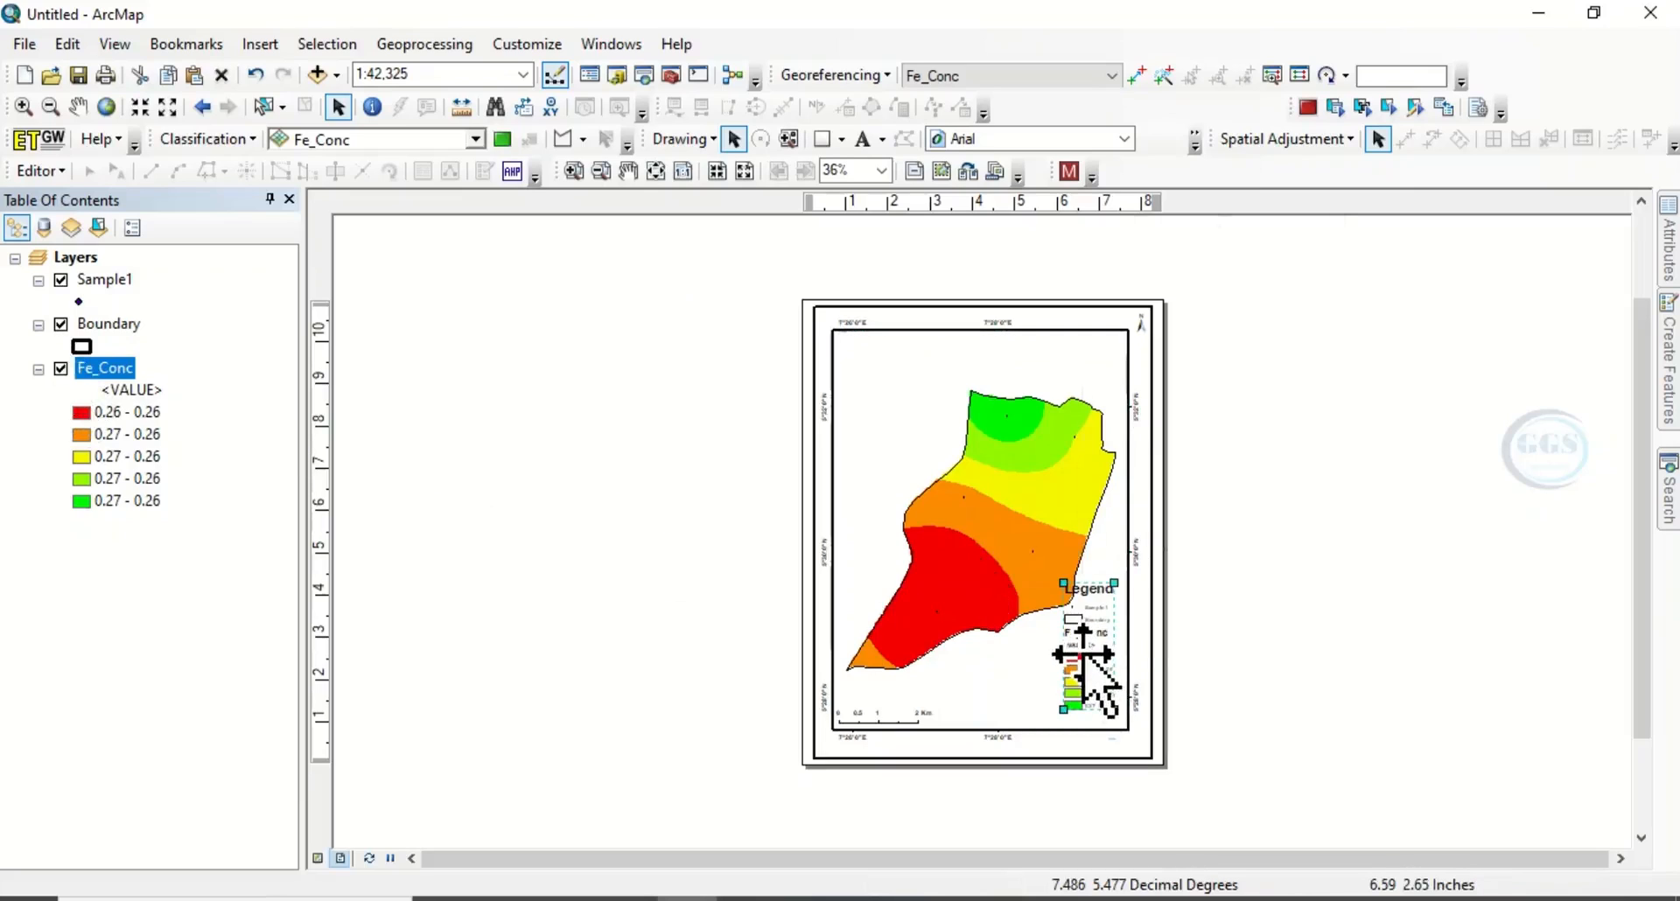
{"action": "right_click", "coordinate": [1083, 654]}
{"action": "left_click", "coordinate": [1138, 635]}
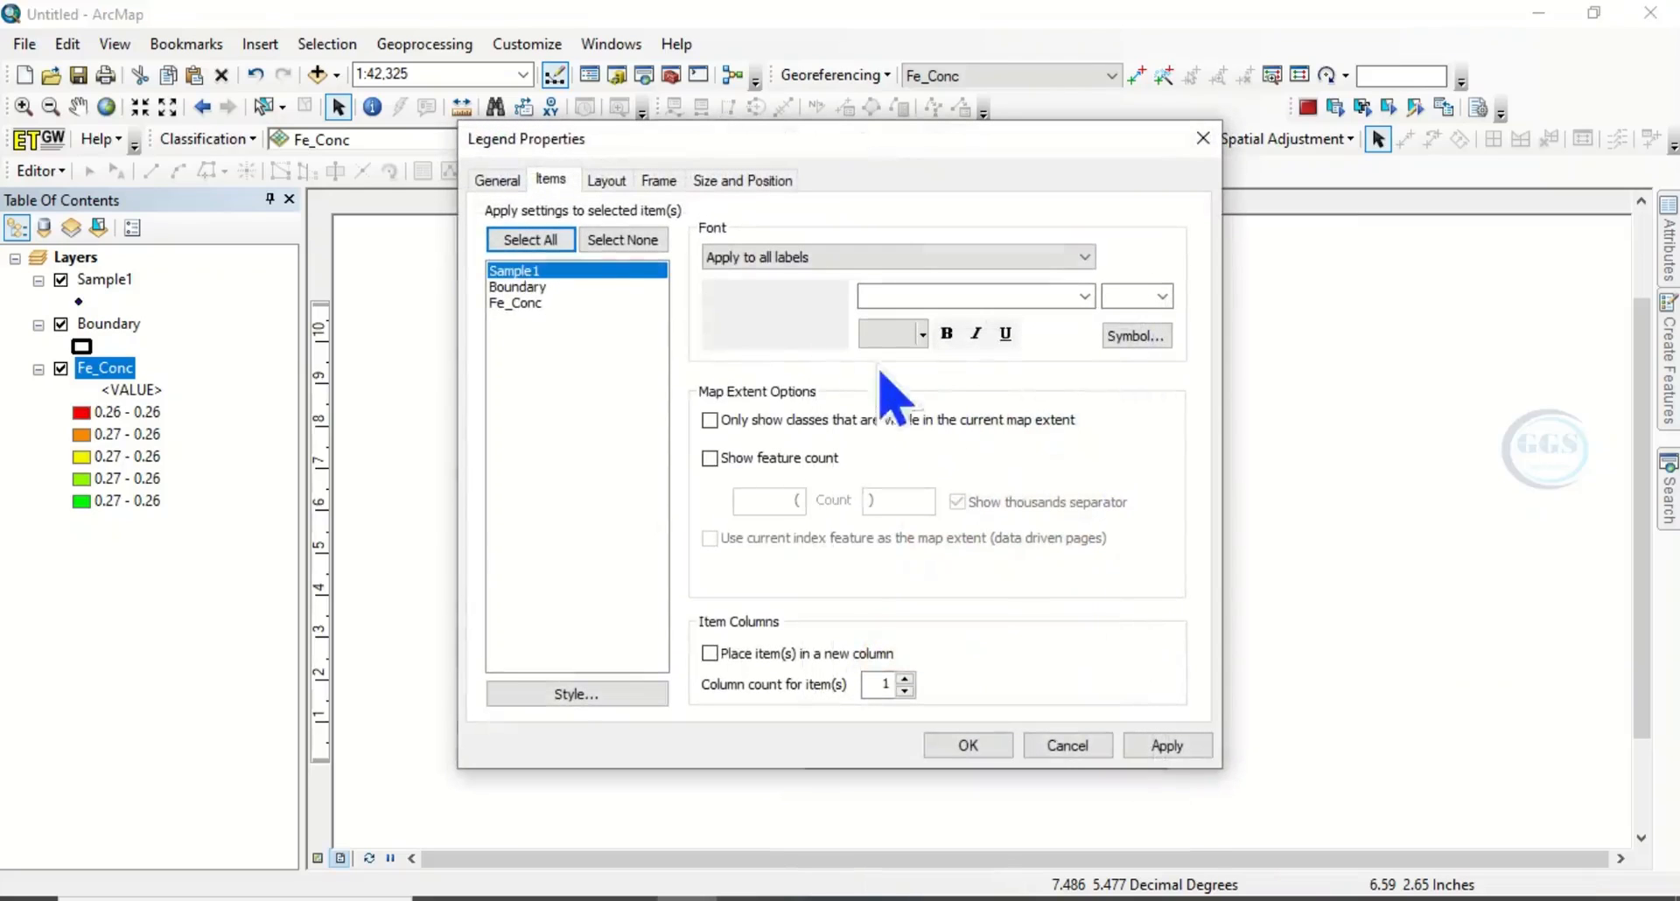
{"action": "left_click", "coordinate": [532, 307]}
{"action": "right_click", "coordinate": [536, 308]}
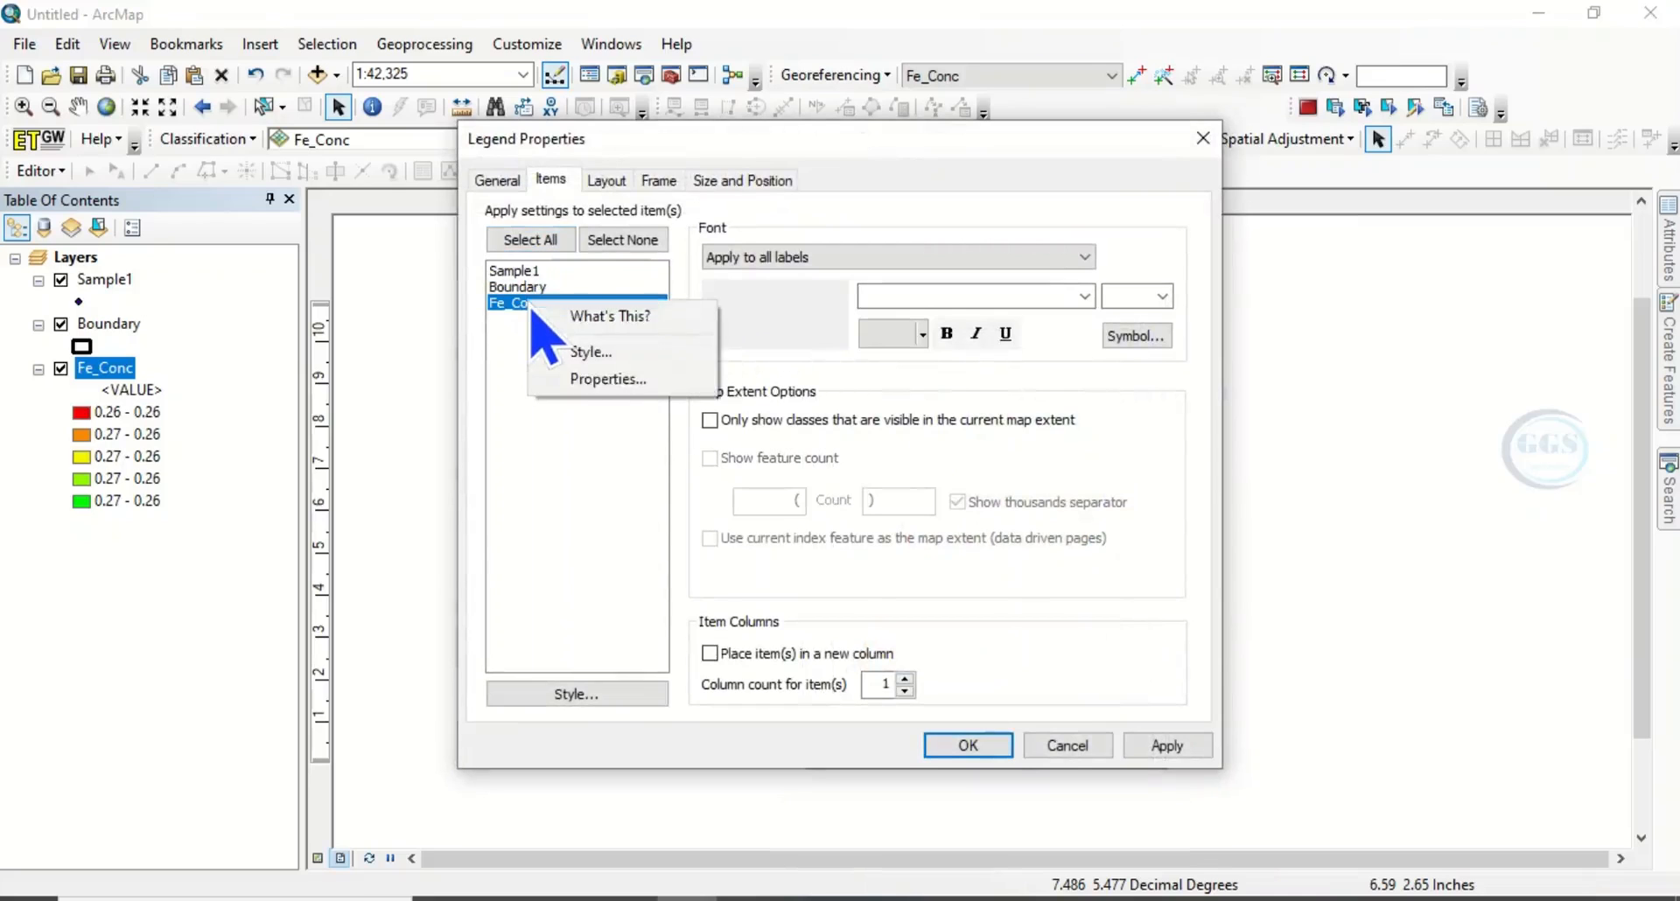
{"action": "left_click", "coordinate": [600, 378]}
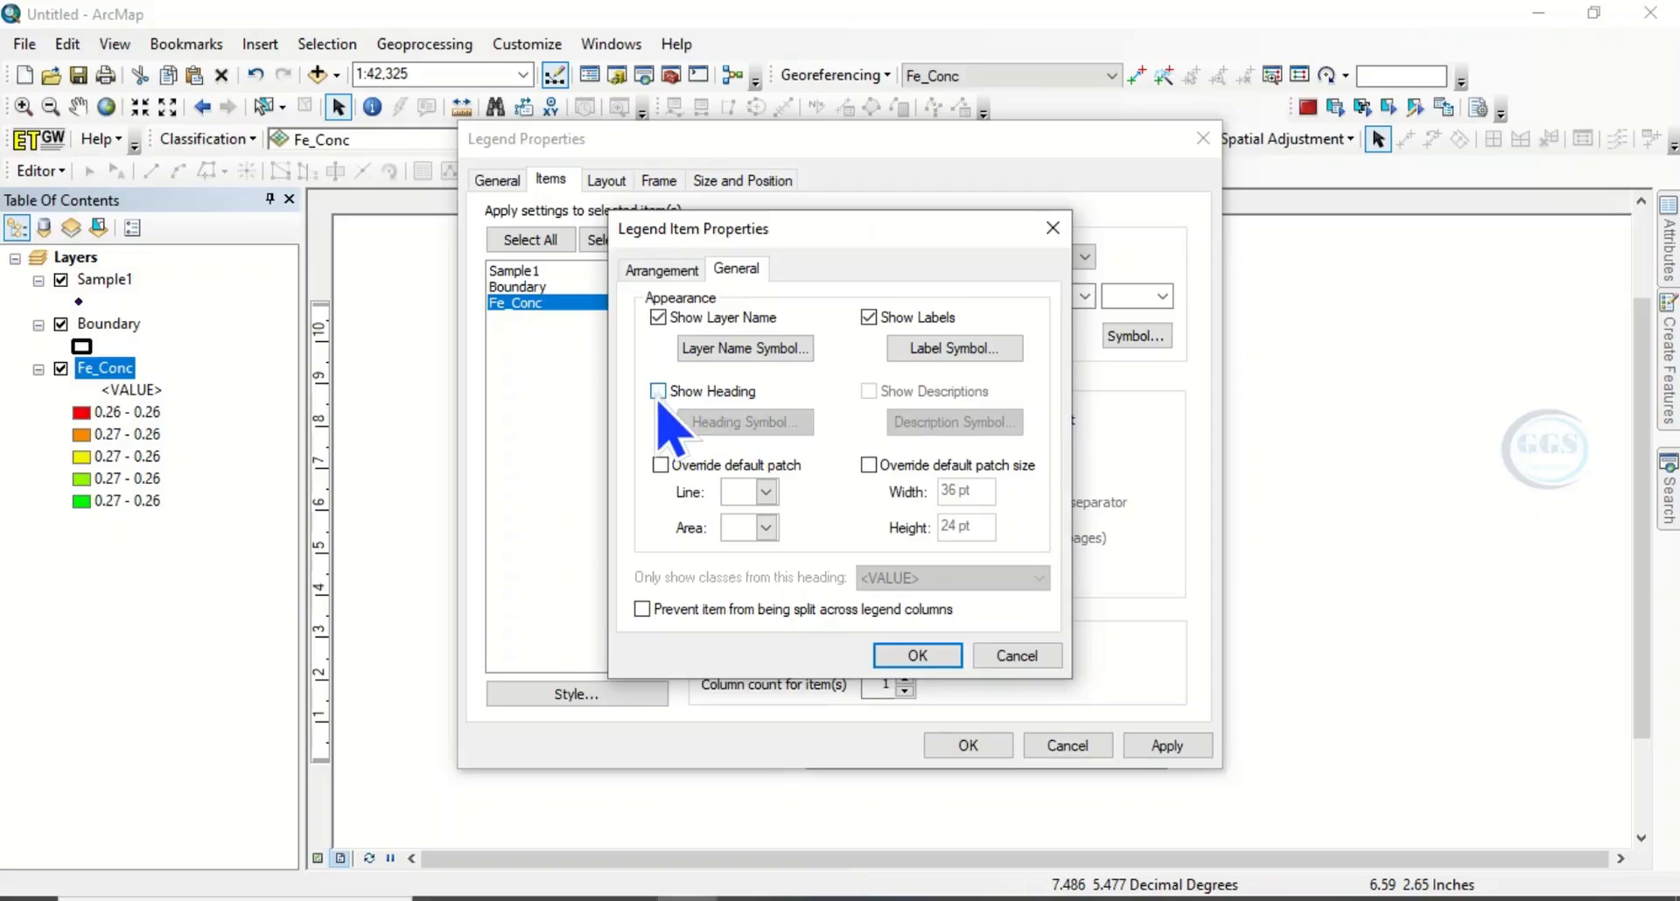
{"action": "left_click", "coordinate": [939, 658]}
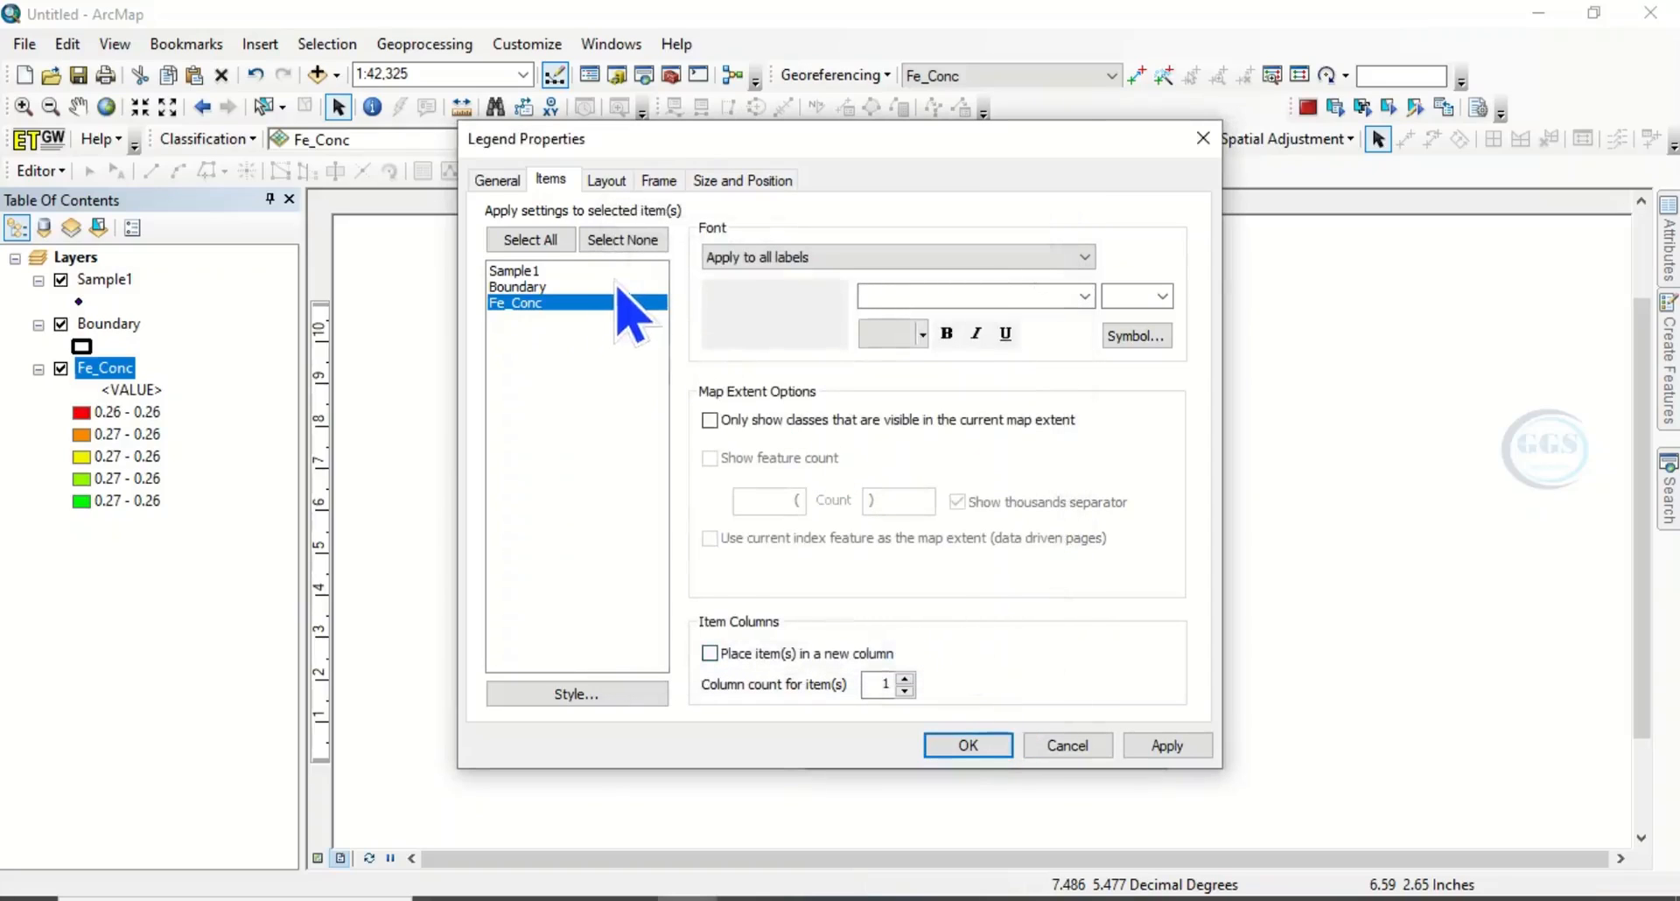
- Make all labels of the Fe_Conc legend item bold at font size 12
{"action": "left_click", "coordinate": [947, 336]}
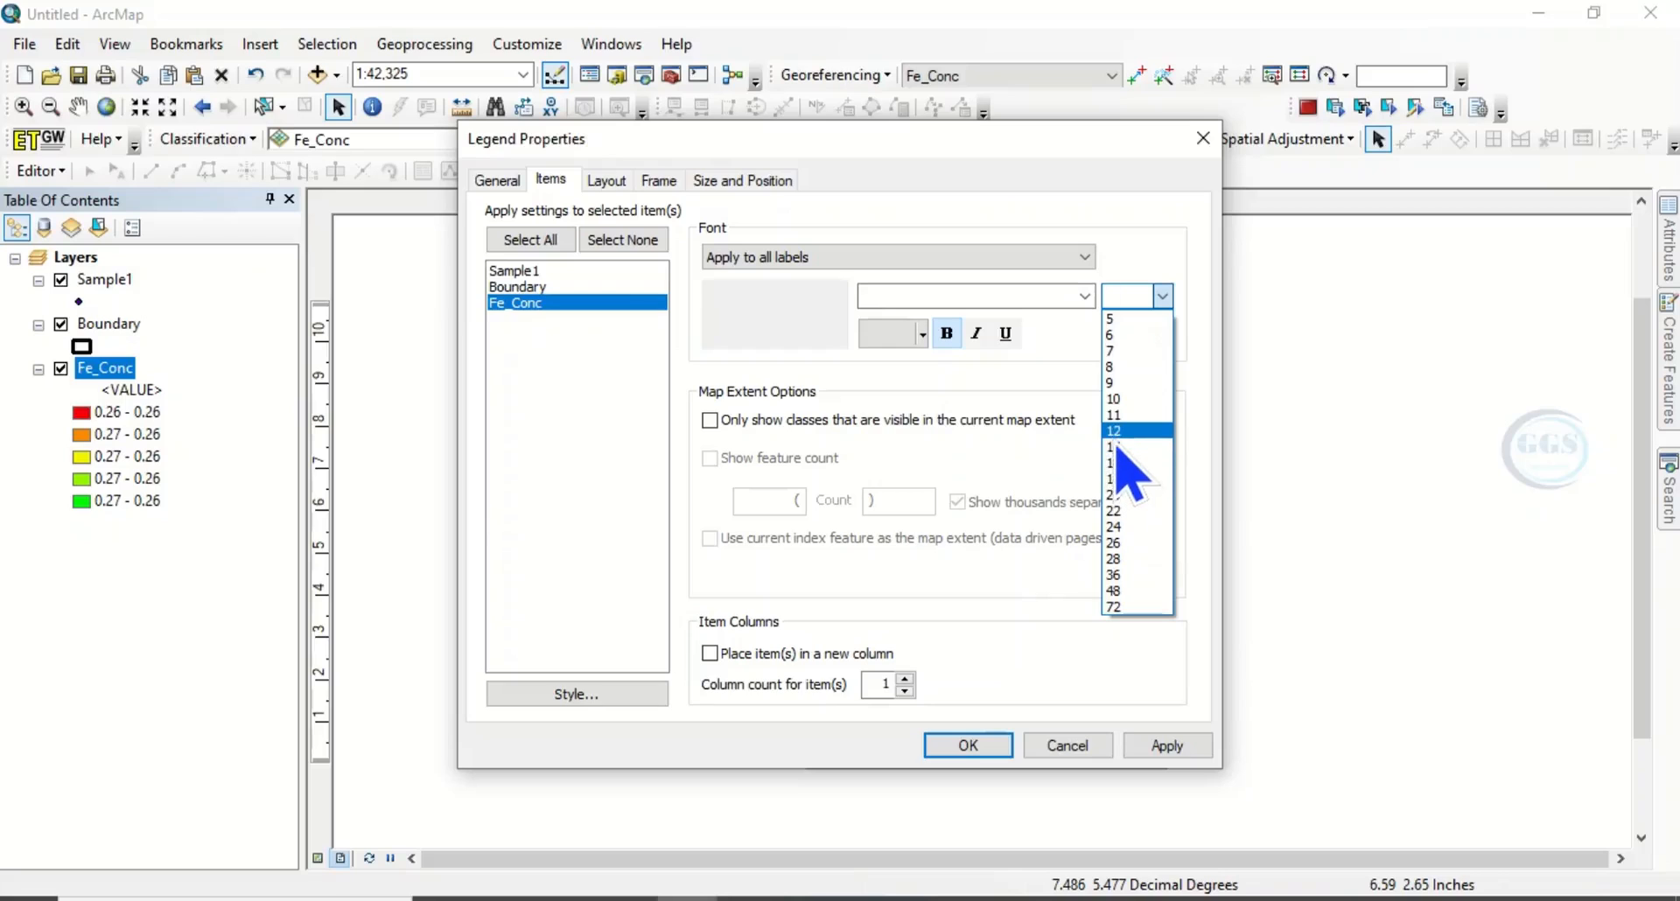
{"action": "left_click", "coordinate": [1117, 431]}
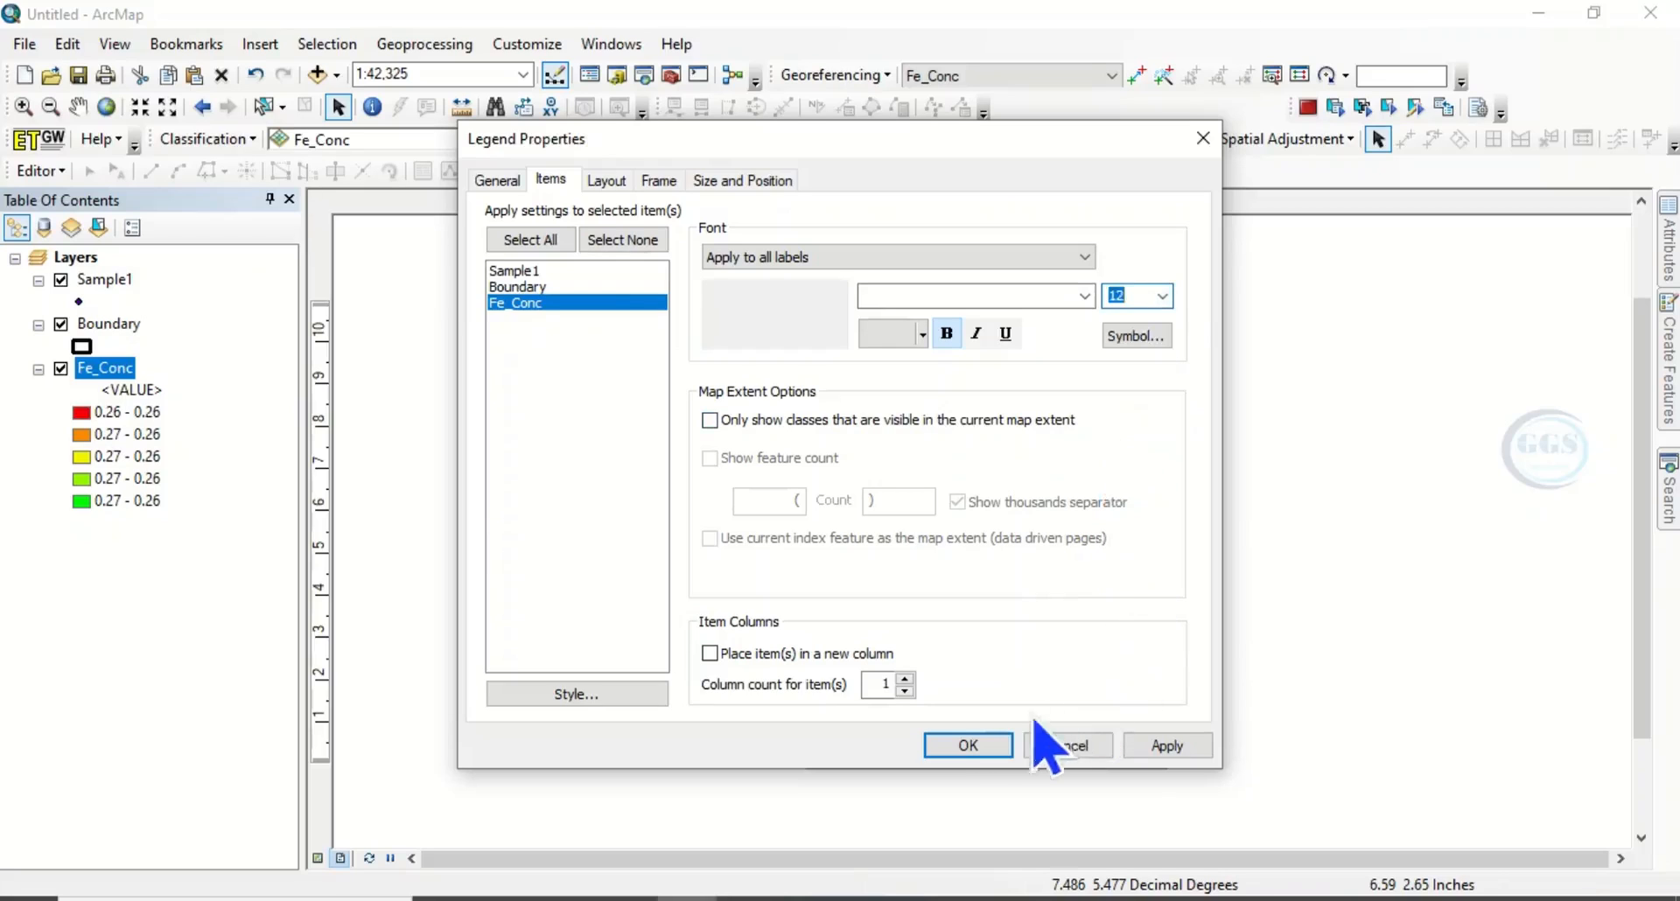
{"action": "left_click", "coordinate": [970, 747]}
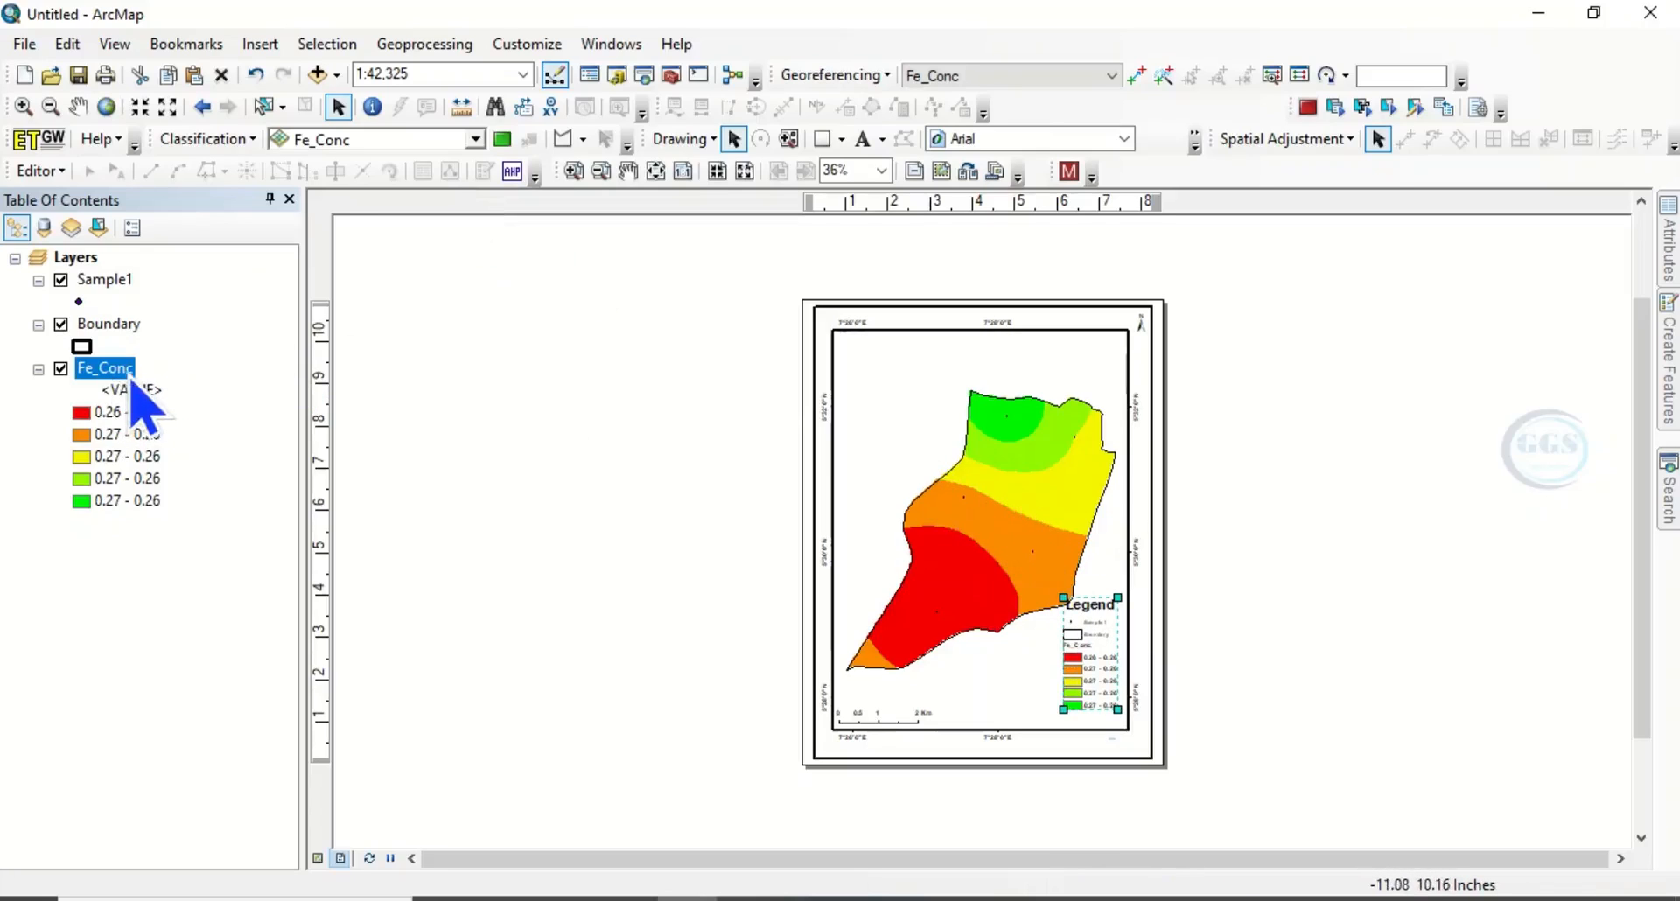
{"action": "left_click", "coordinate": [156, 435]}
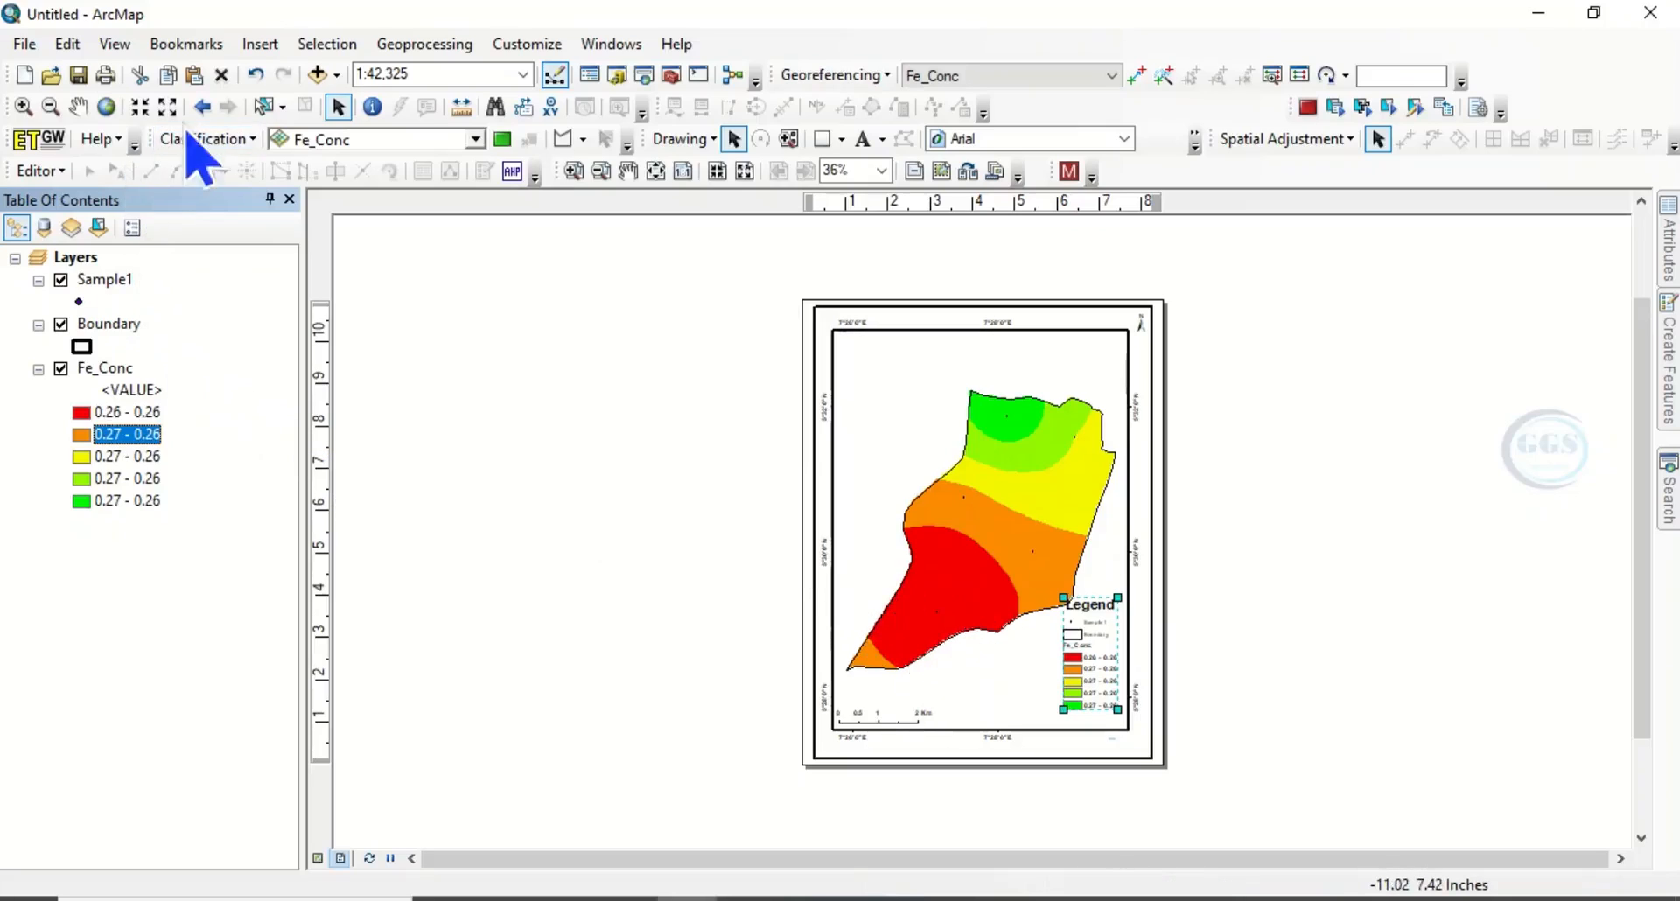
- Export the map layout as a PNG file named FE to the EXERCISE folder on the Desktop
{"action": "left_click", "coordinate": [24, 44]}
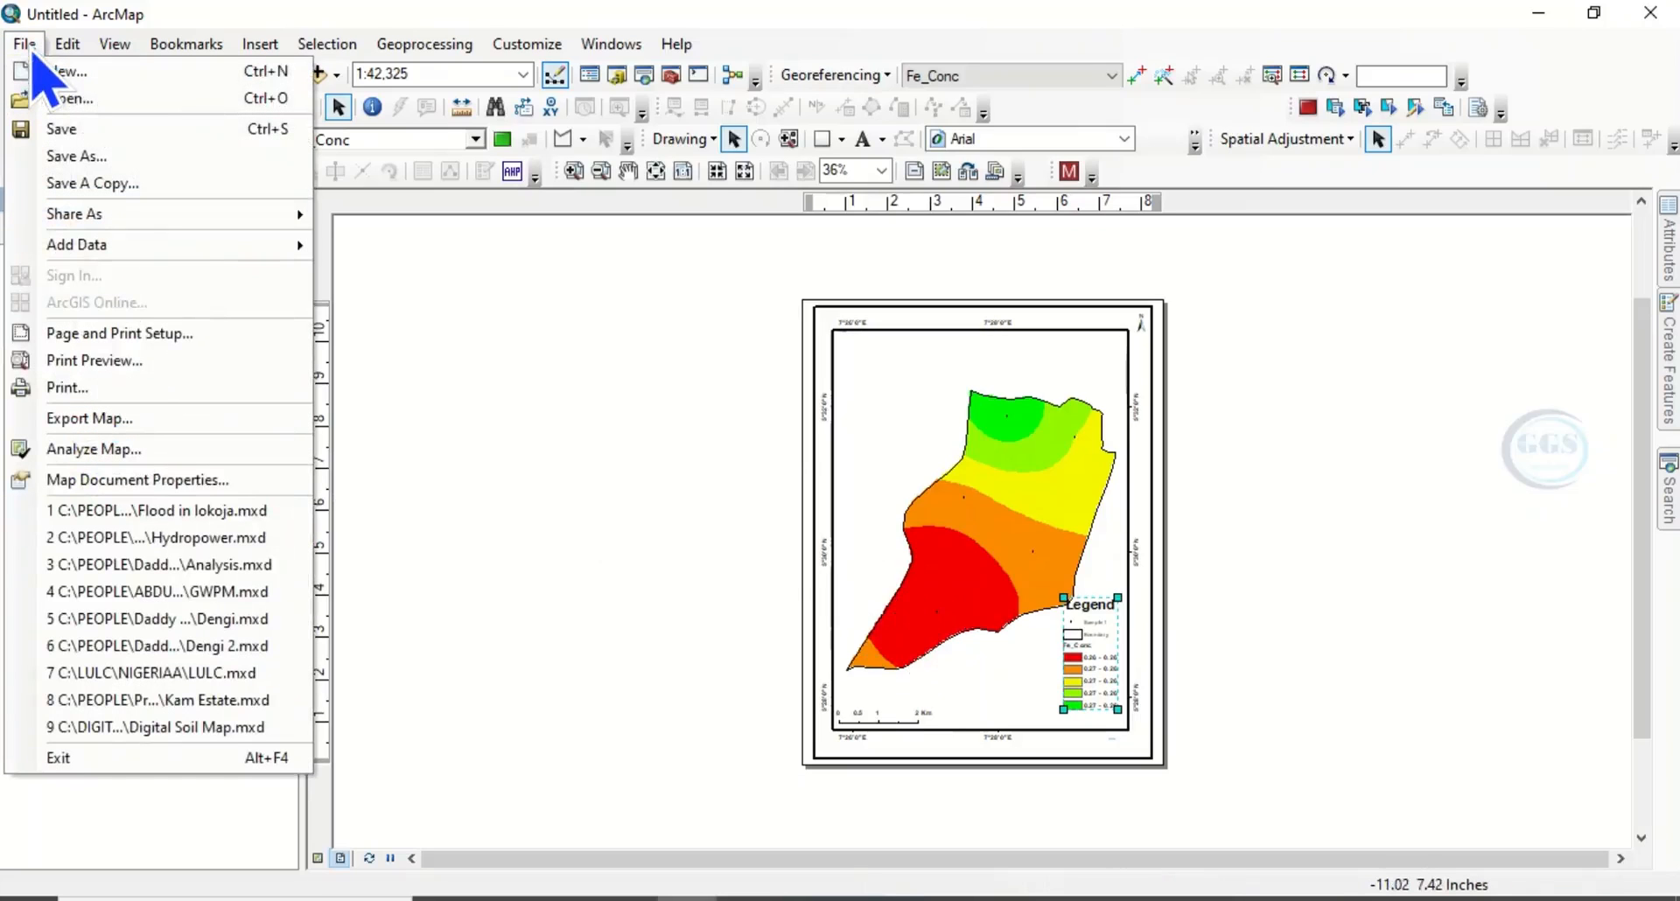
{"action": "left_click", "coordinate": [91, 422]}
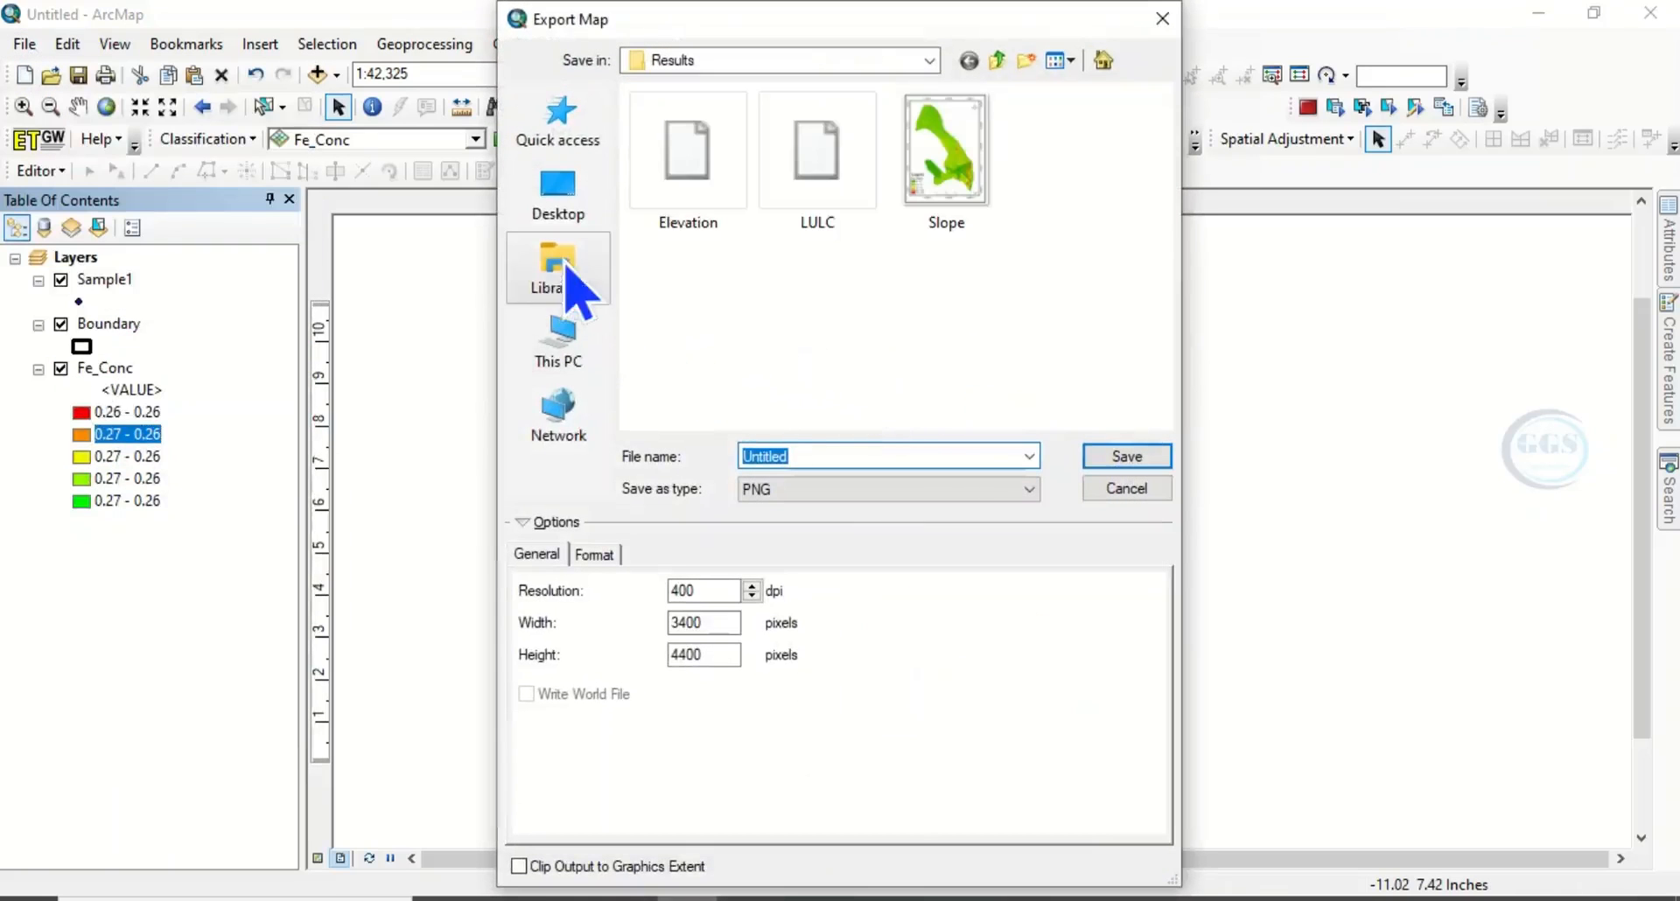
{"action": "left_click", "coordinate": [567, 215]}
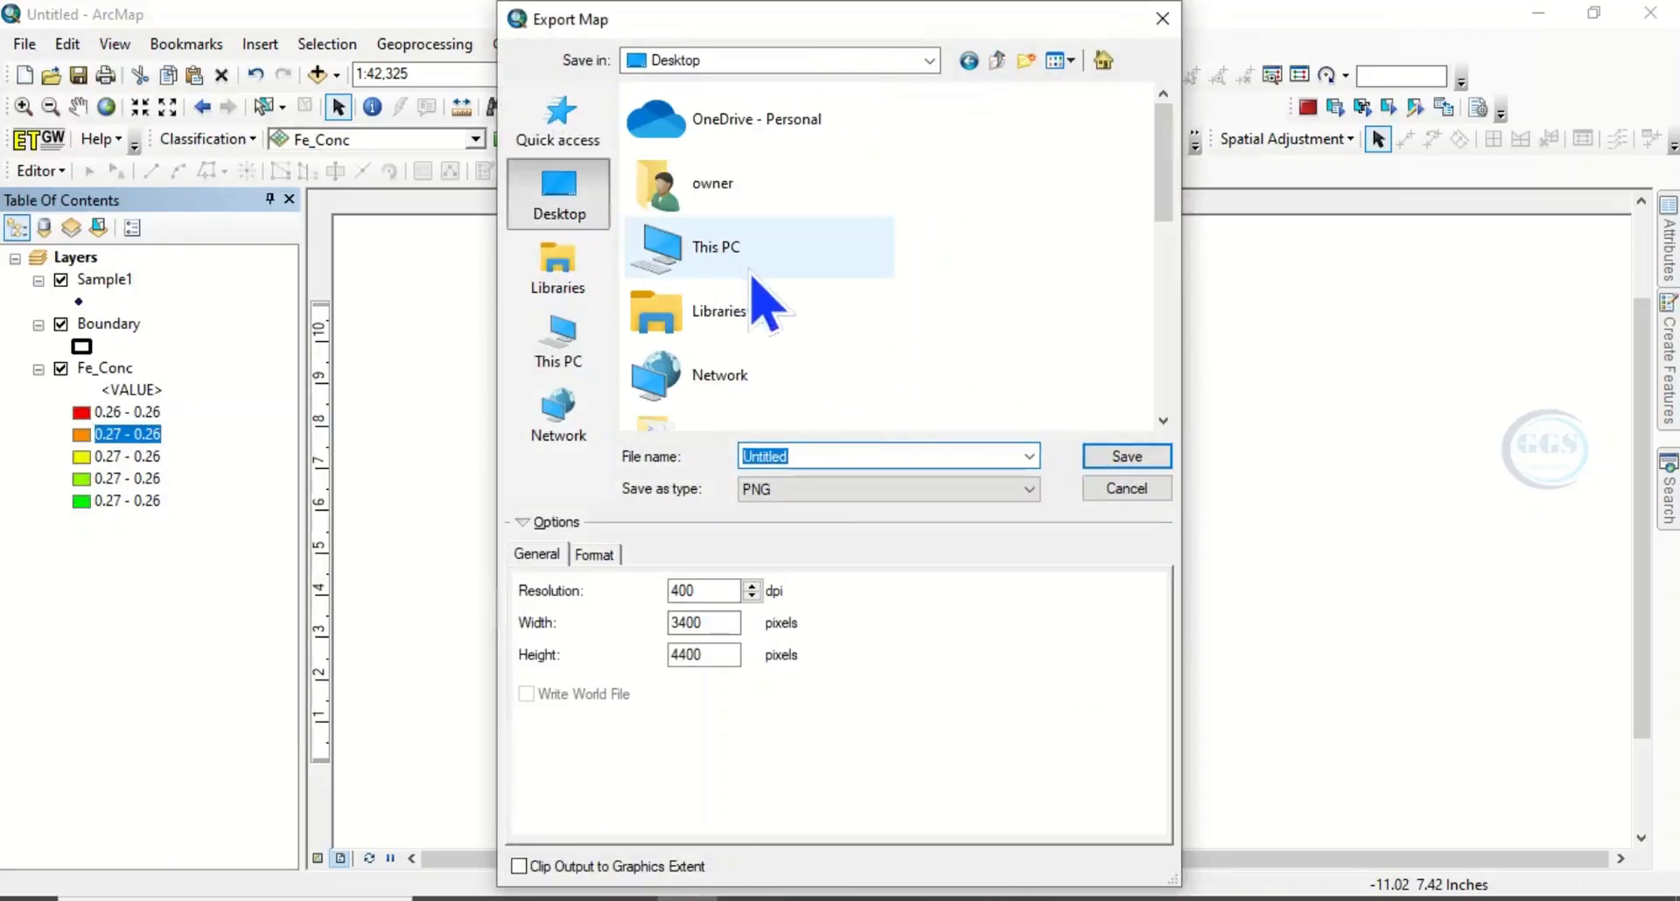
{"action": "scroll", "coordinate": [842, 326], "scroll_direction": "down", "scroll_amount": 3}
{"action": "double_click", "coordinate": [748, 334]}
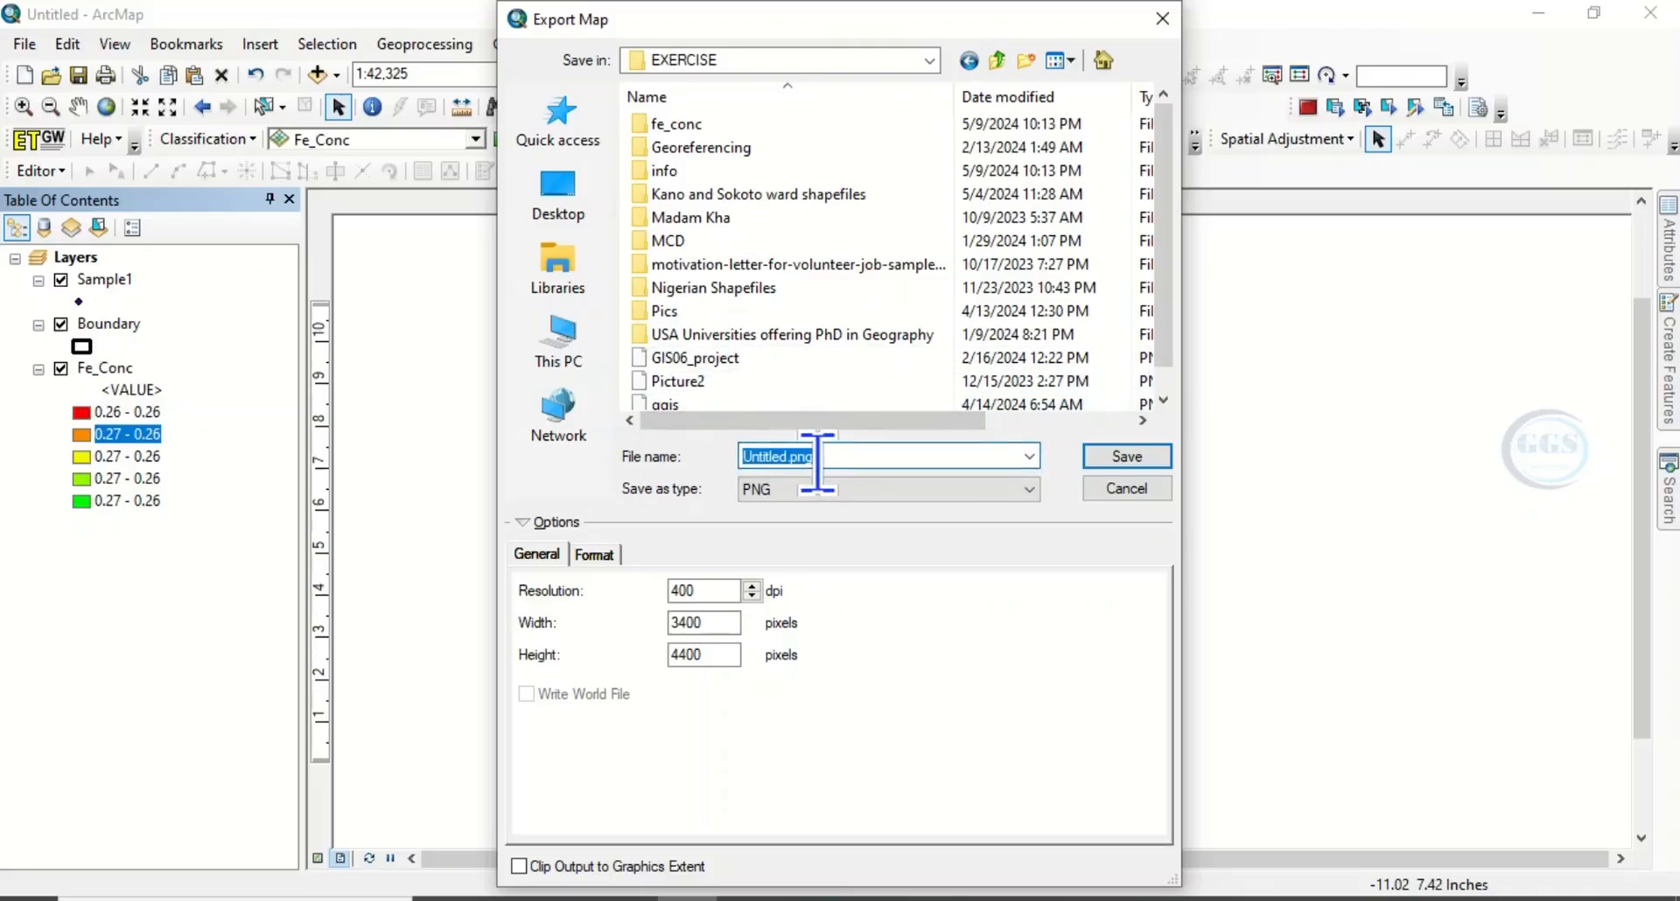
{"action": "type", "text": "FE"}
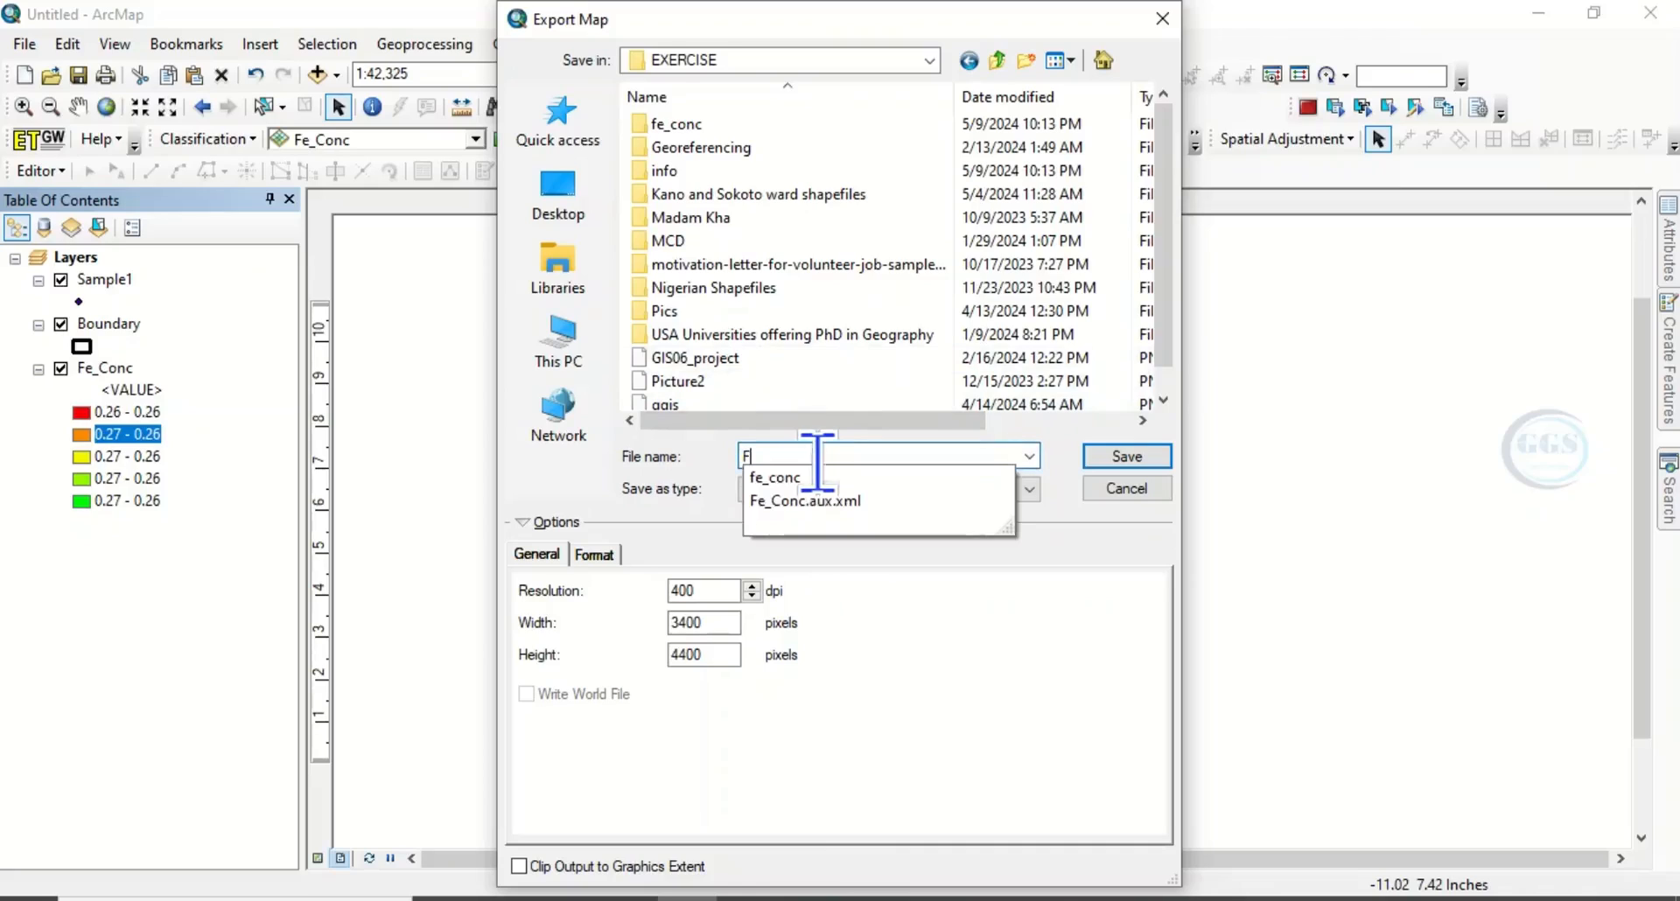
{"action": "left_click", "coordinate": [1123, 462]}
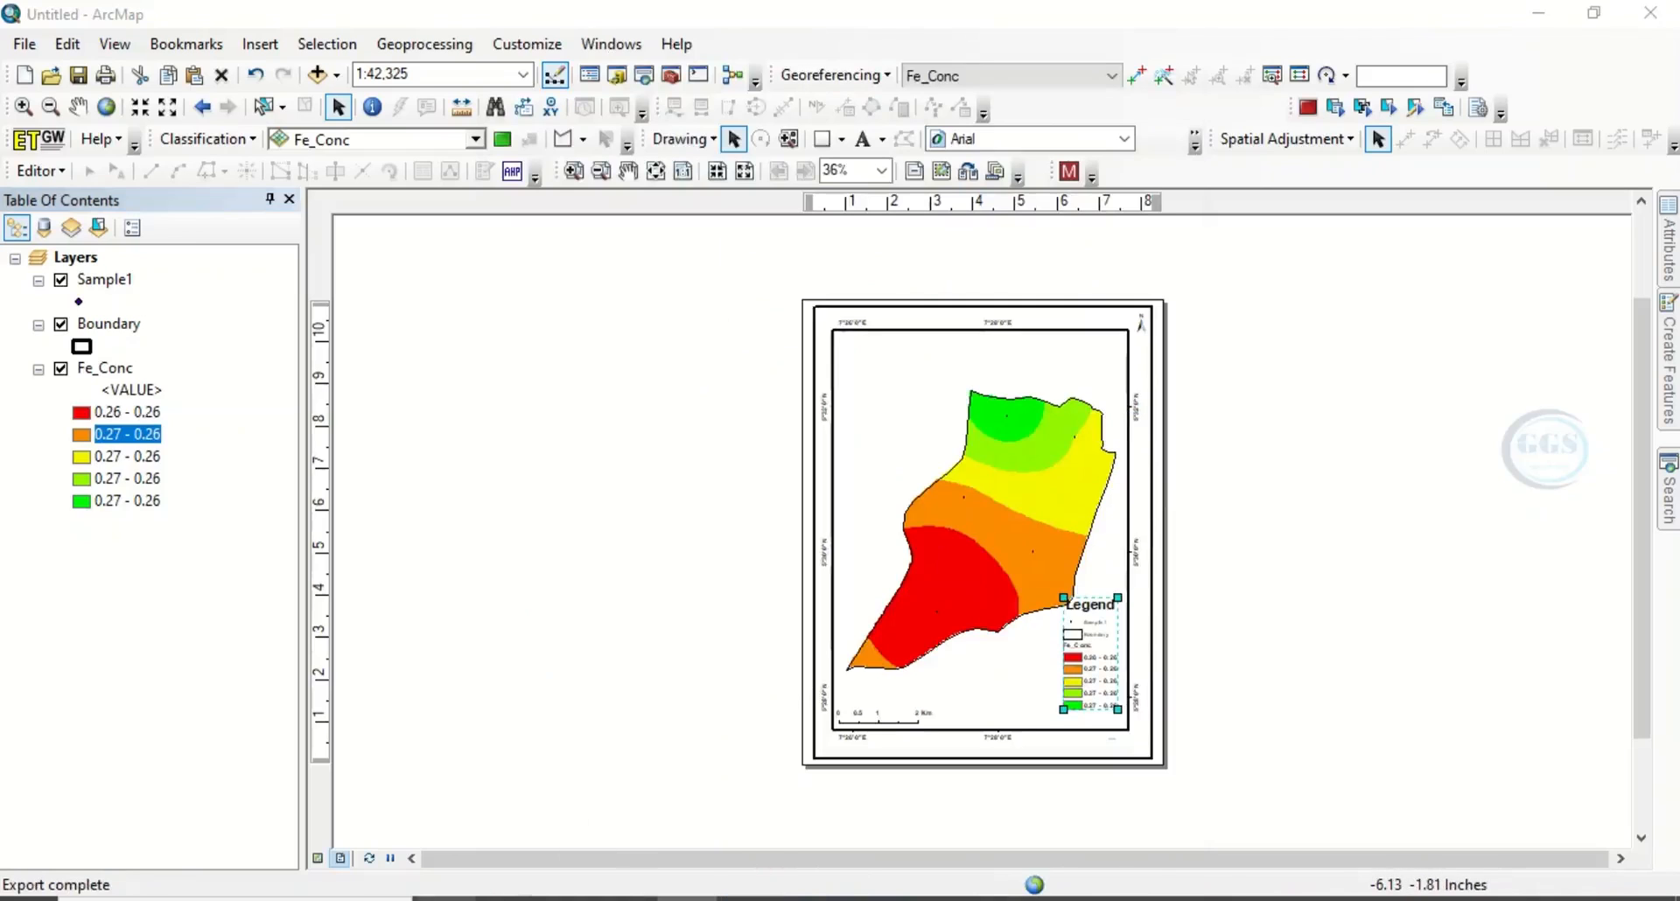
- Switch to File Explorer and open the exported FE PNG file from the EXERCISE folder
{"action": "left_click", "coordinate": [516, 899]}
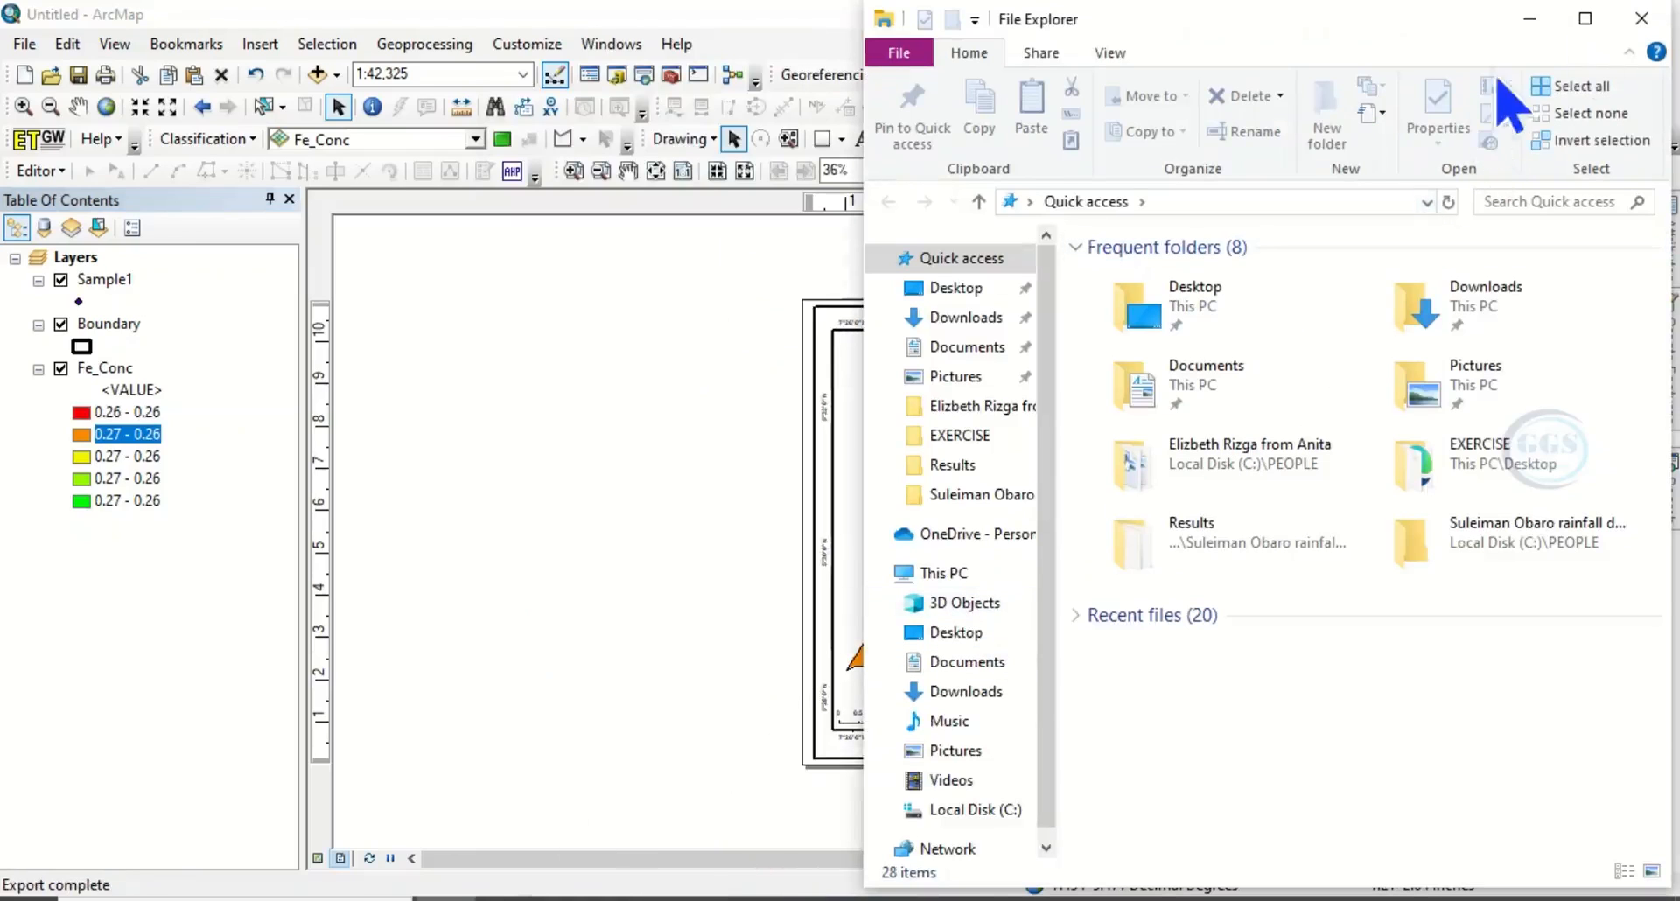
{"action": "left_click", "coordinate": [1585, 20]}
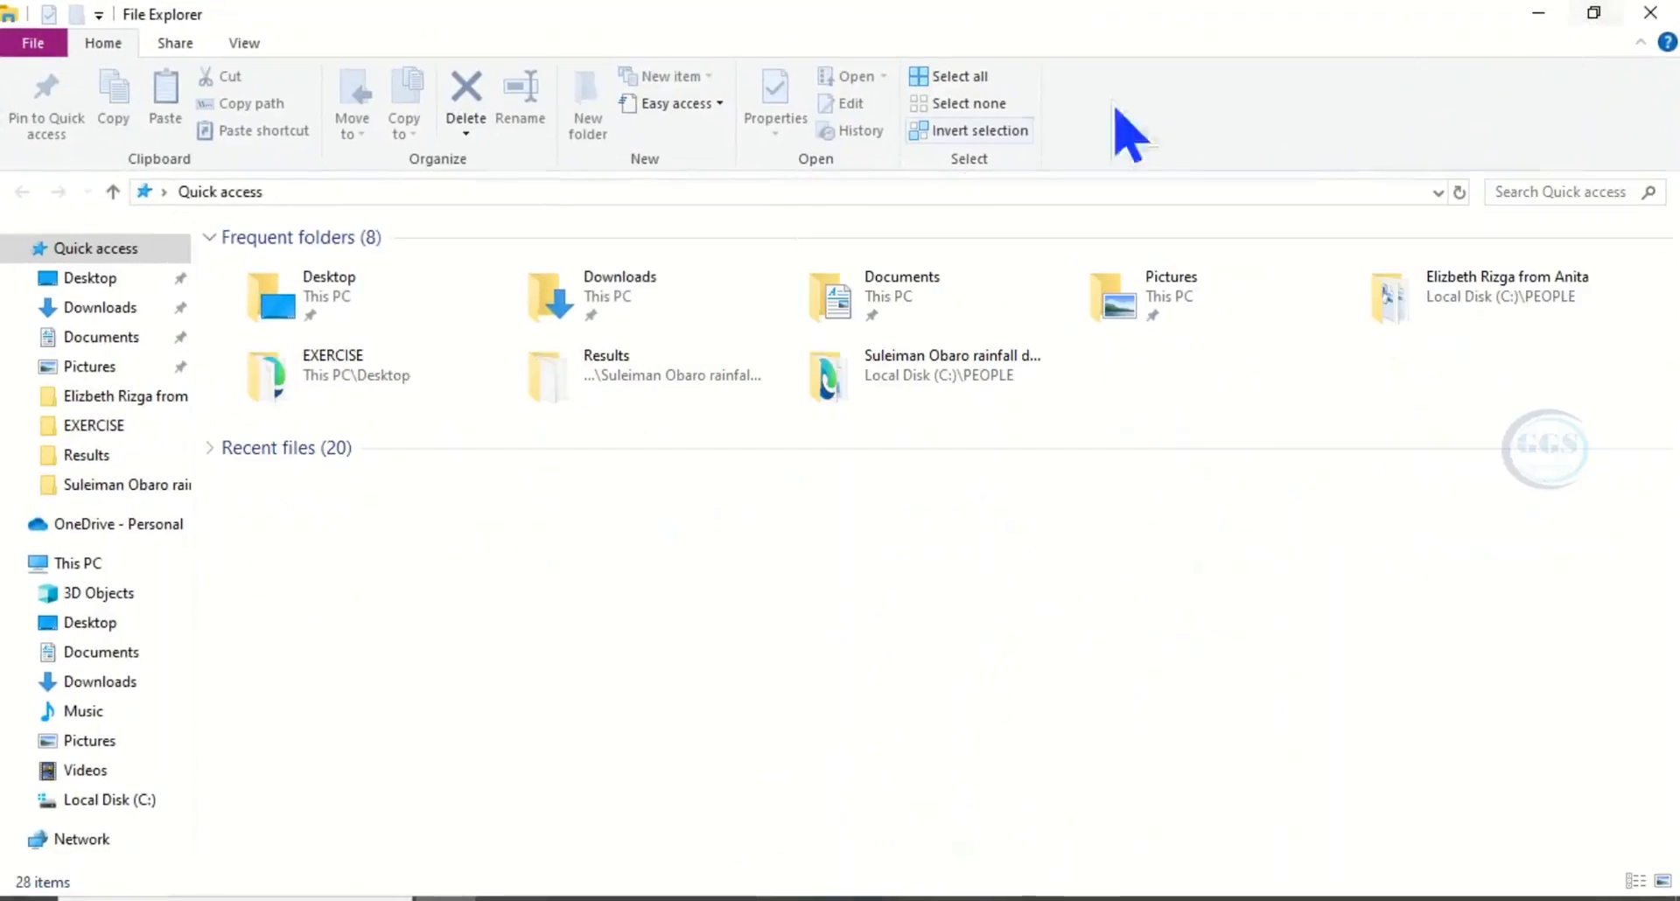
{"action": "double_click", "coordinate": [330, 377]}
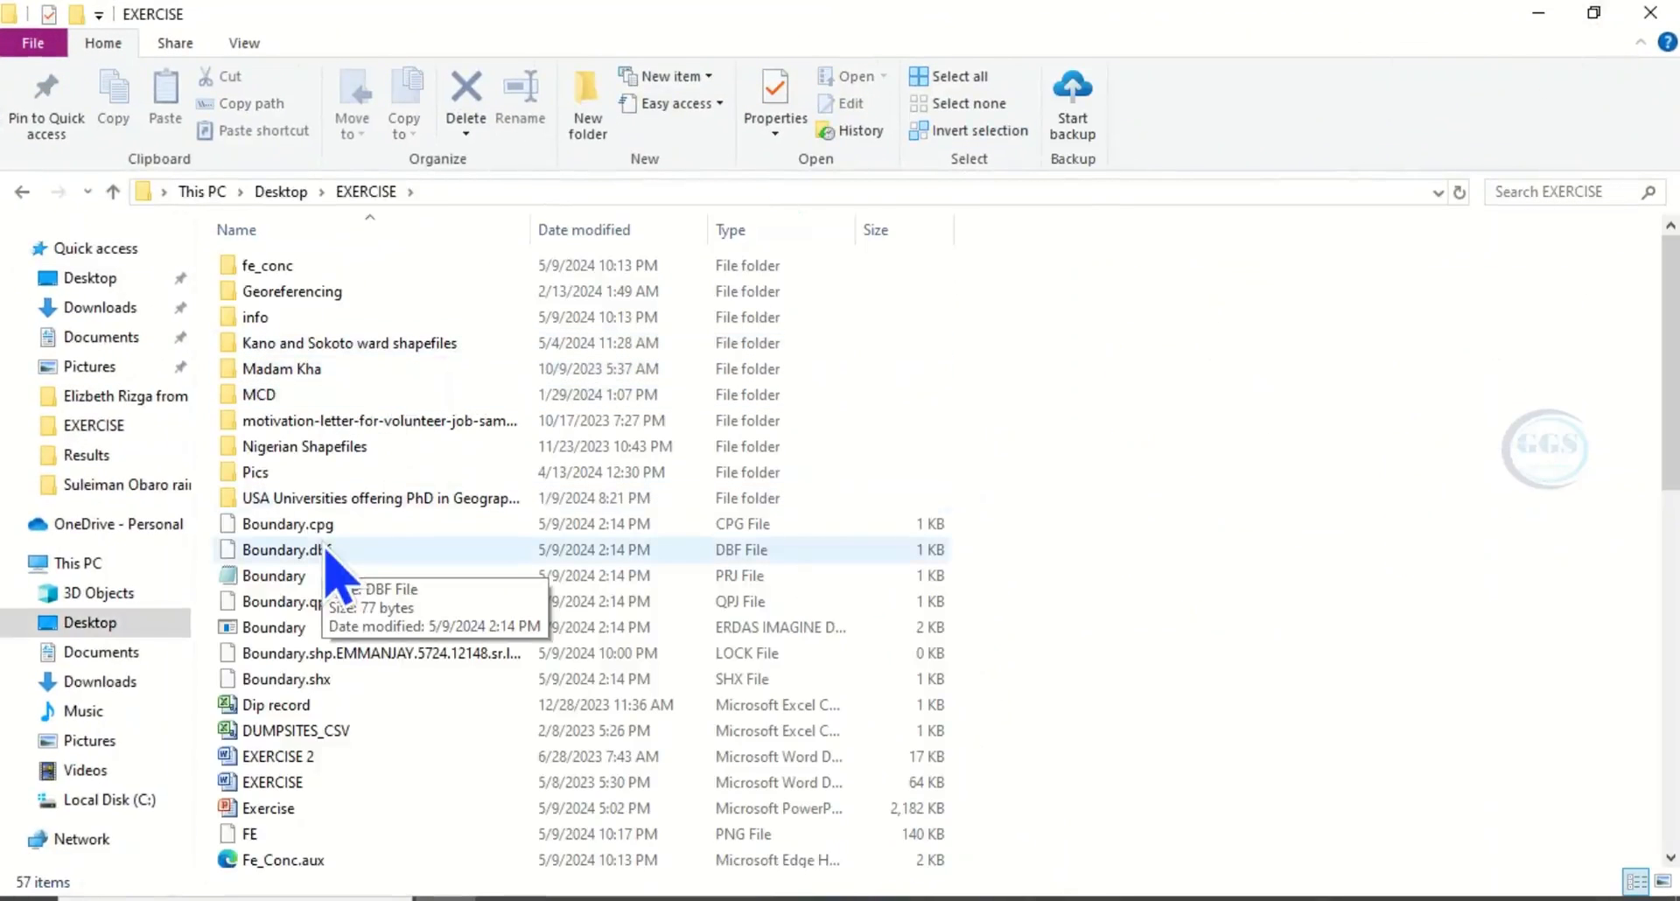
{"action": "scroll", "coordinate": [333, 554], "scroll_direction": "down", "scroll_amount": 4}
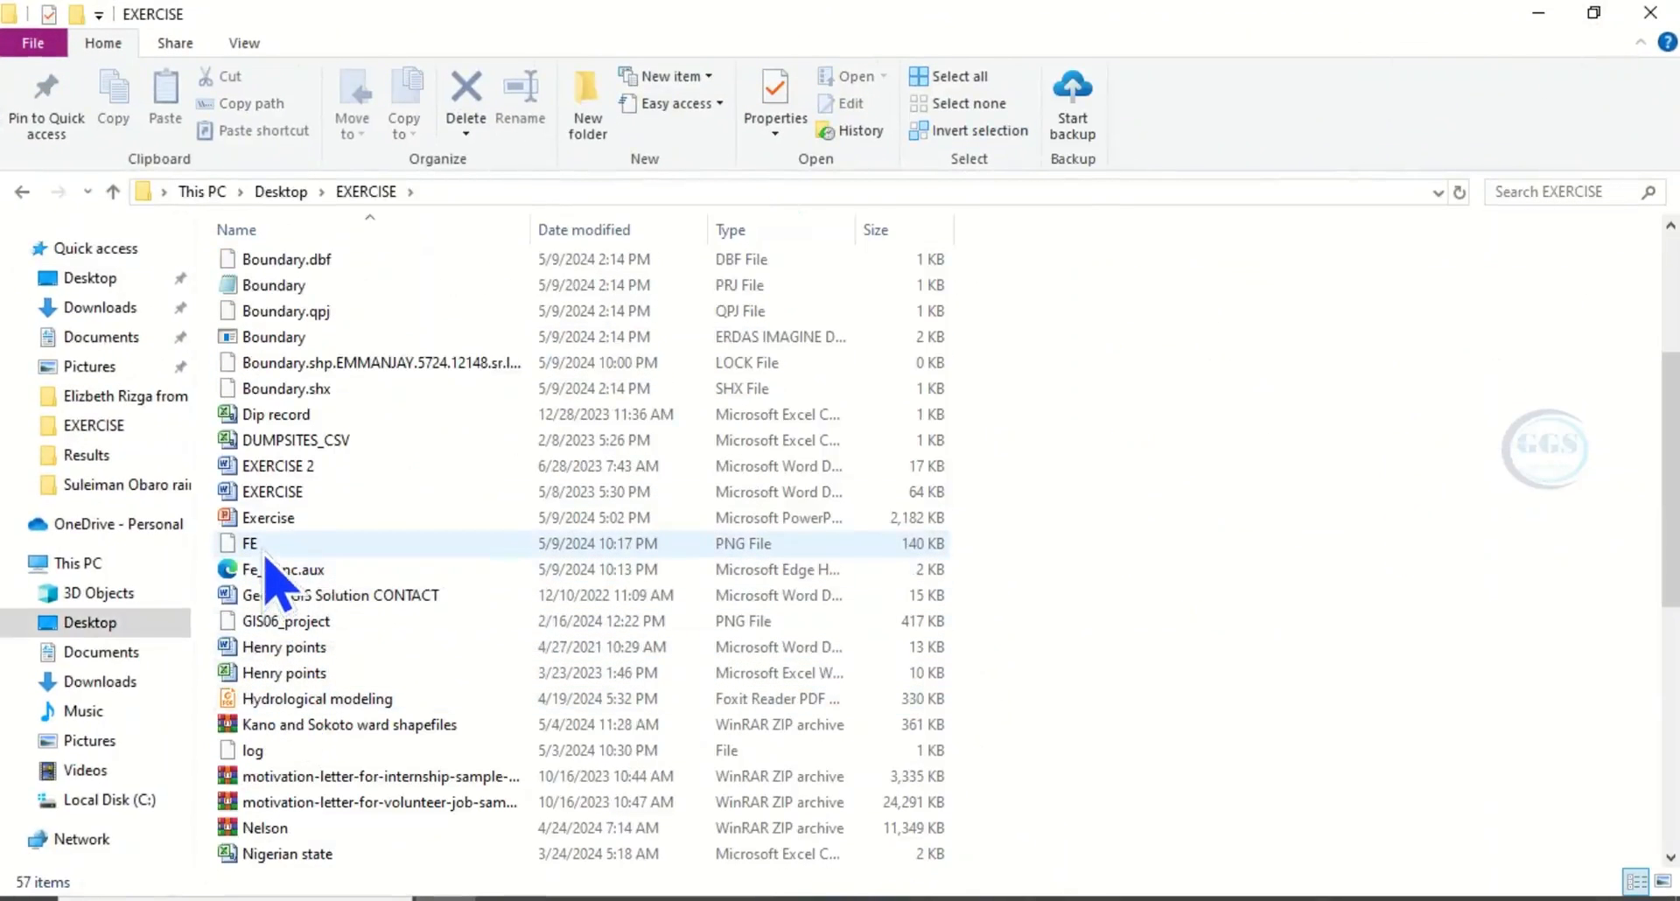
{"action": "double_click", "coordinate": [284, 545]}
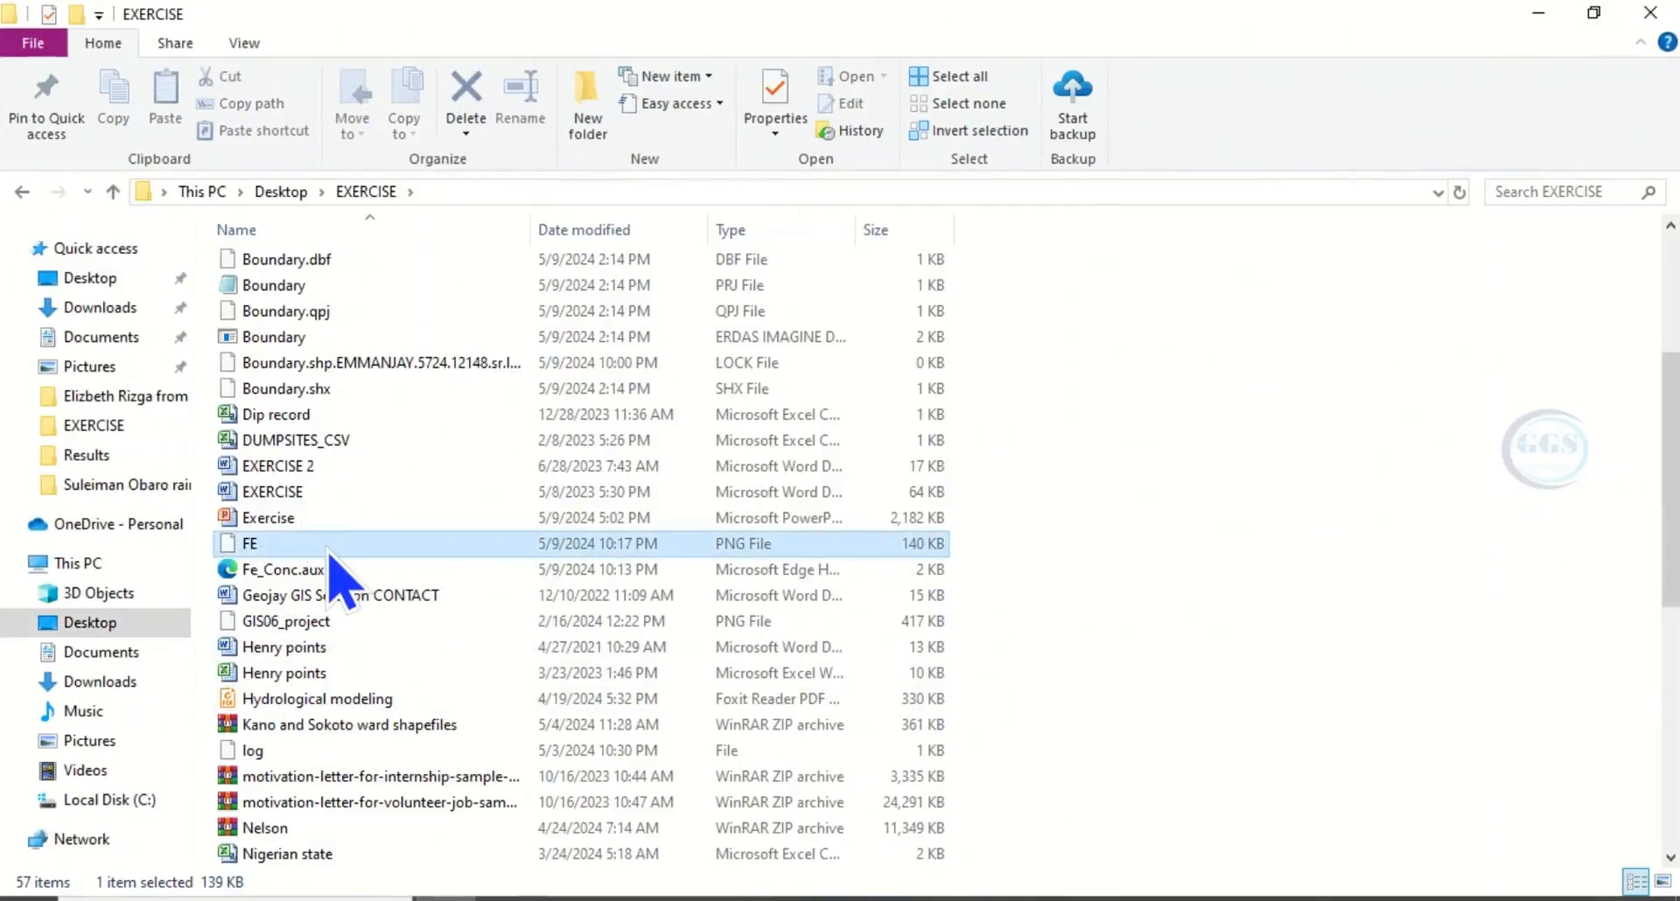